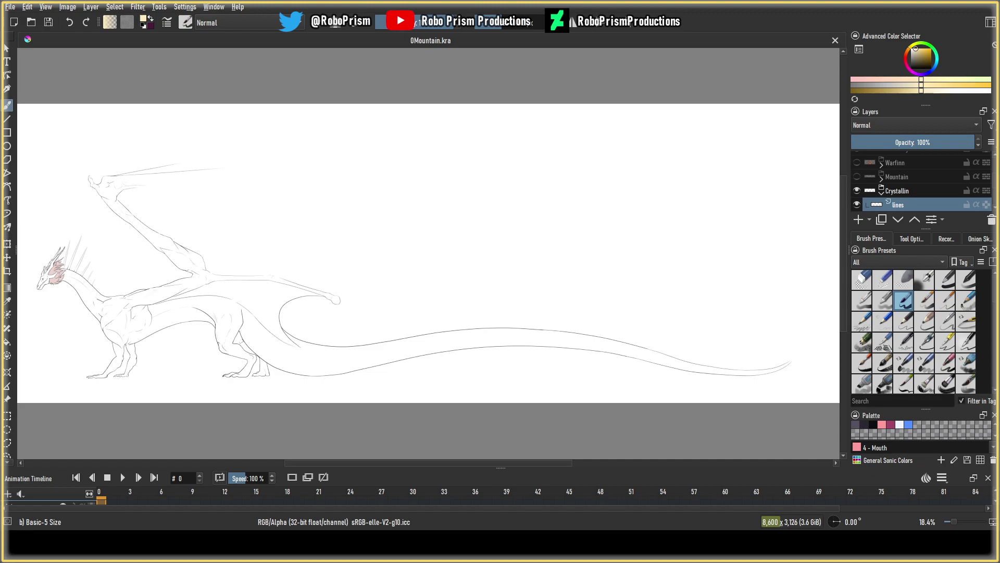
# Examine the unfinished wing on the dragon lineart, from the wrist along the finger lines, up close.
pyautogui.moveTo(546, 155); pyautogui.dragTo(574, 141)
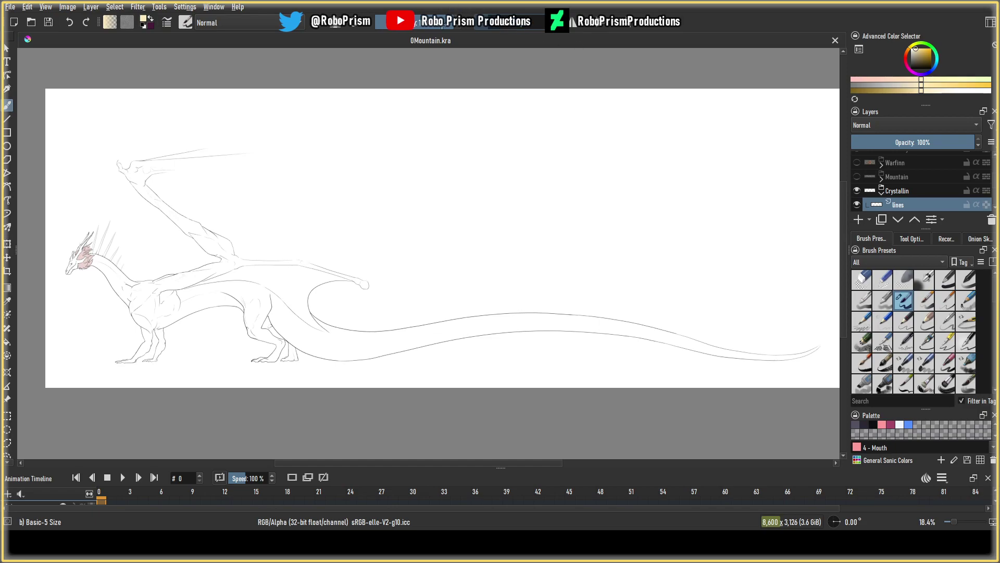
pyautogui.moveTo(921, 60); pyautogui.dragTo(911, 69)
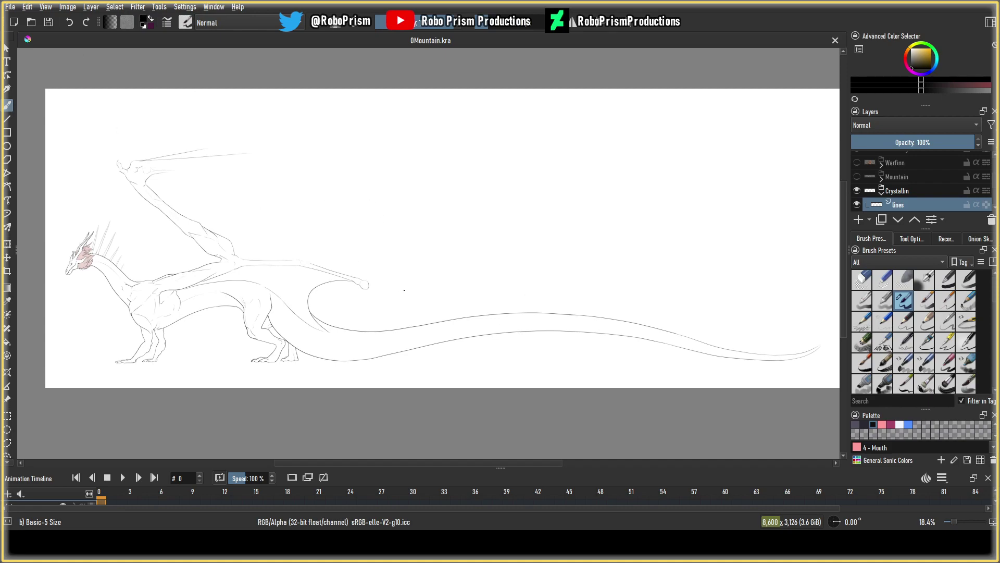
pyautogui.moveTo(416, 285); pyautogui.dragTo(442, 277)
pyautogui.scroll(2, 300, 198)
pyautogui.moveTo(304, 202); pyautogui.dragTo(425, 215)
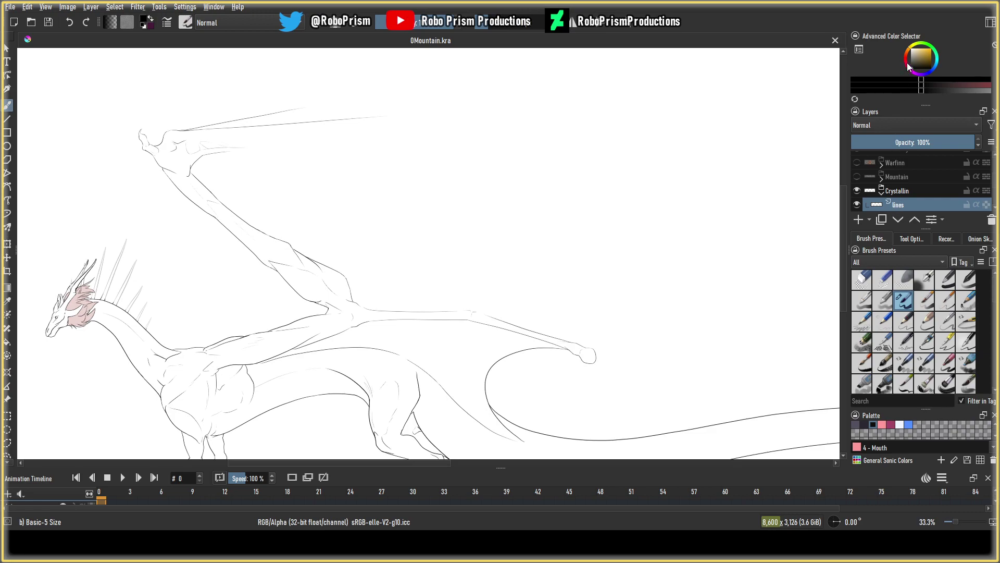
pyautogui.moveTo(295, 119); pyautogui.dragTo(352, 160)
pyautogui.scroll(4, 353, 159)
pyautogui.moveTo(426, 157); pyautogui.dragTo(524, 151)
pyautogui.scroll(-5, 525, 151)
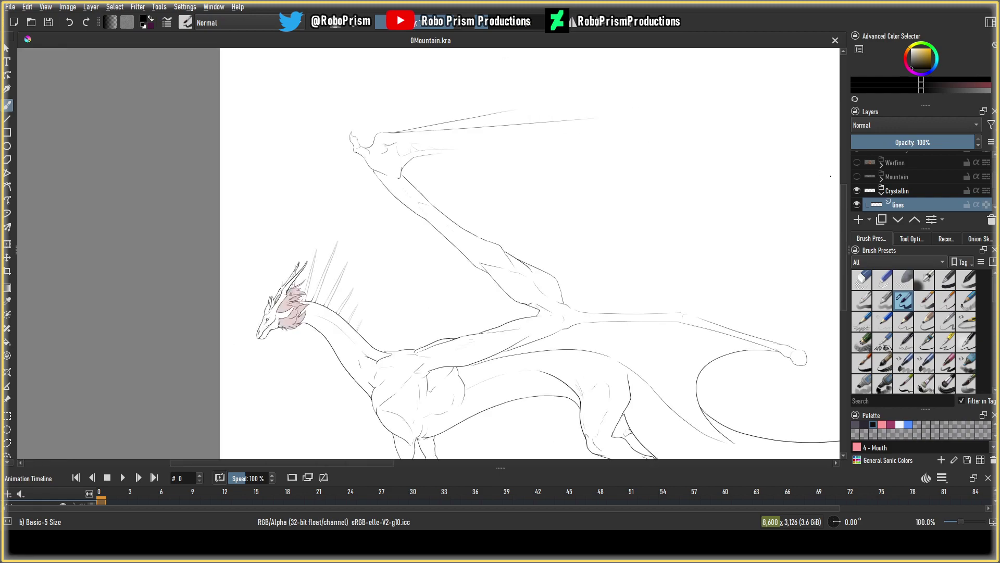
# Show the light-blue rough sketch on Paint Layer 16 beneath the dragon lineart and compare the two.
pyautogui.scroll(-1, 918, 202)
pyautogui.click(857, 197)
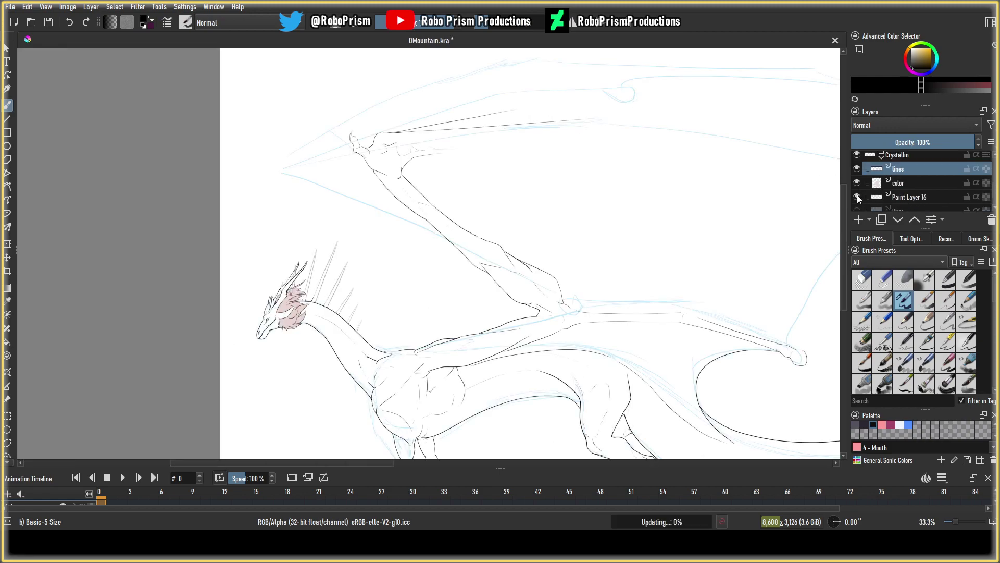
pyautogui.scroll(-2, 570, 211)
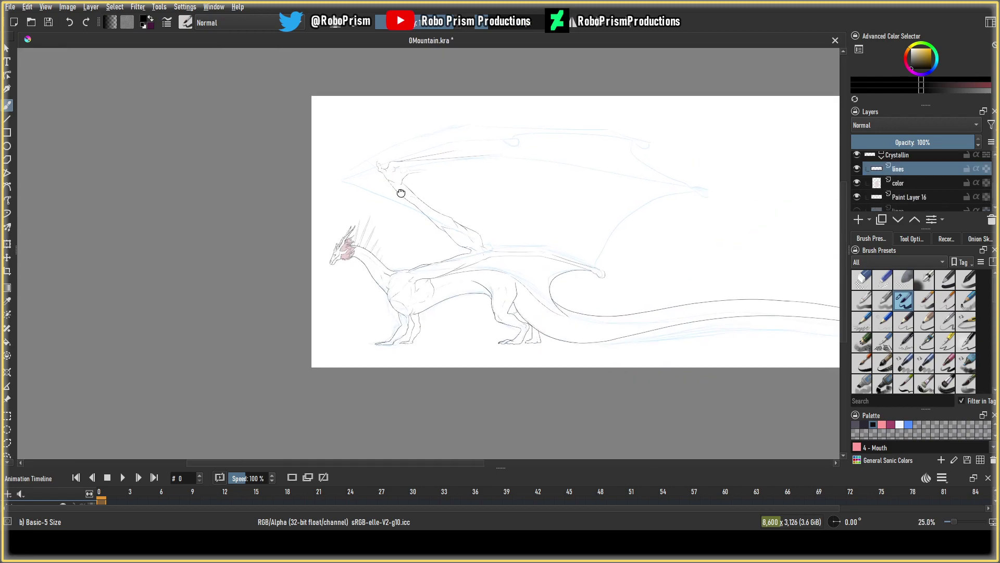
# Add a new paint layer above the lines layer and set the brush colour to bright blue.
pyautogui.click(858, 221)
pyautogui.click(857, 183)
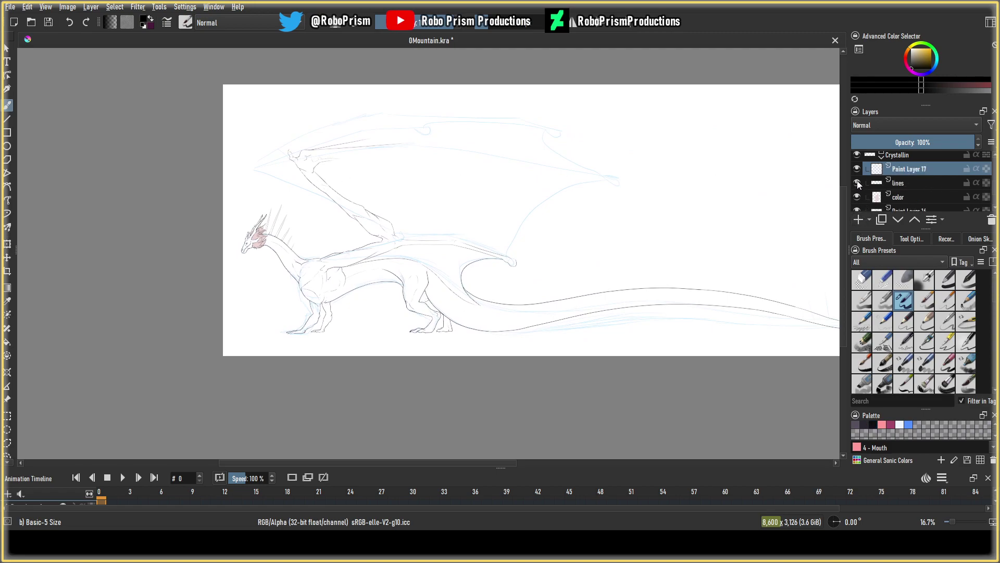
pyautogui.moveTo(932, 70); pyautogui.dragTo(937, 66)
pyautogui.click(931, 49)
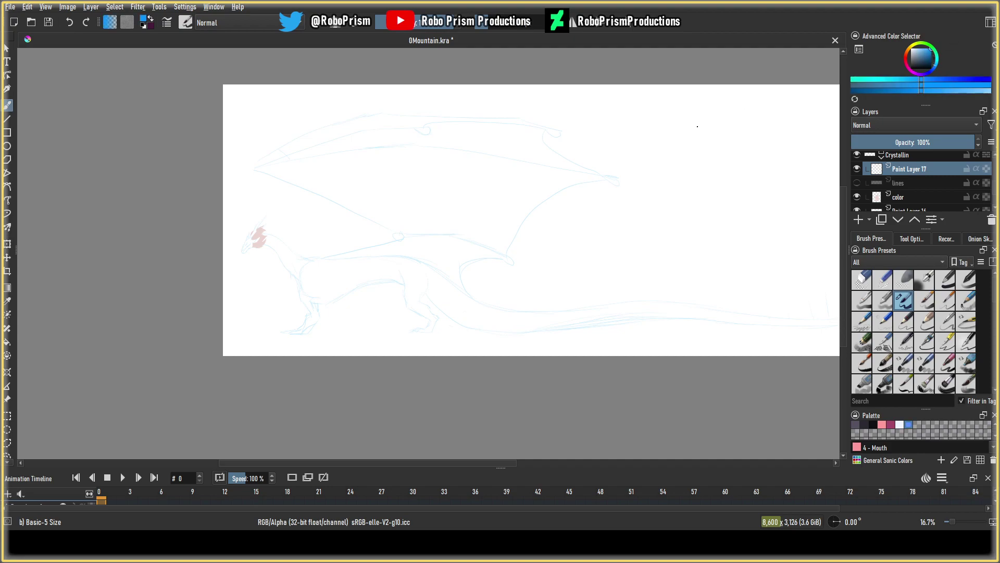
pyautogui.scroll(1, 530, 179)
pyautogui.moveTo(529, 179); pyautogui.dragTo(558, 172)
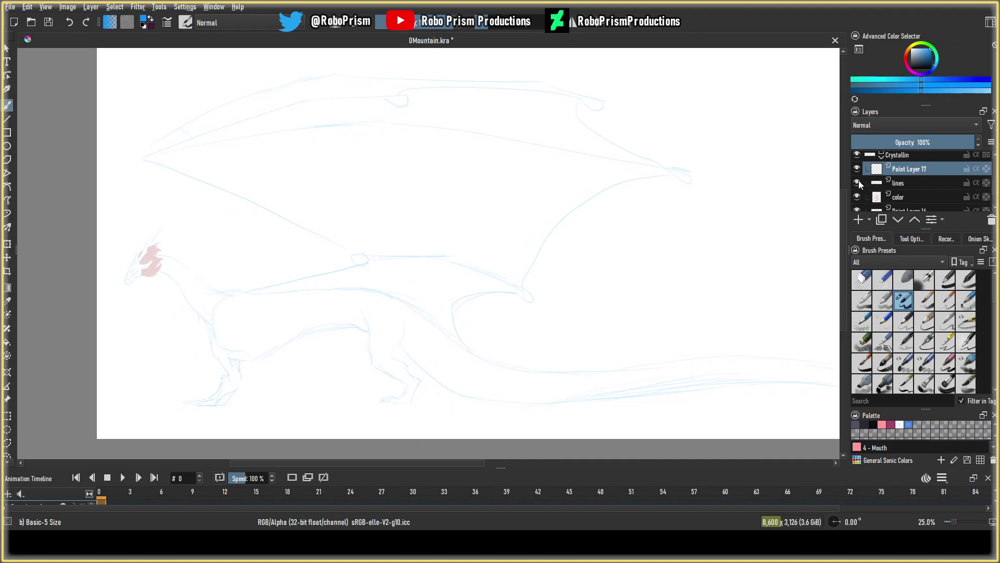
# Show the lines layer with the new layer above it, and hide the old blue sketch on Paint Layer 16.
pyautogui.click(857, 183)
pyautogui.click(858, 168)
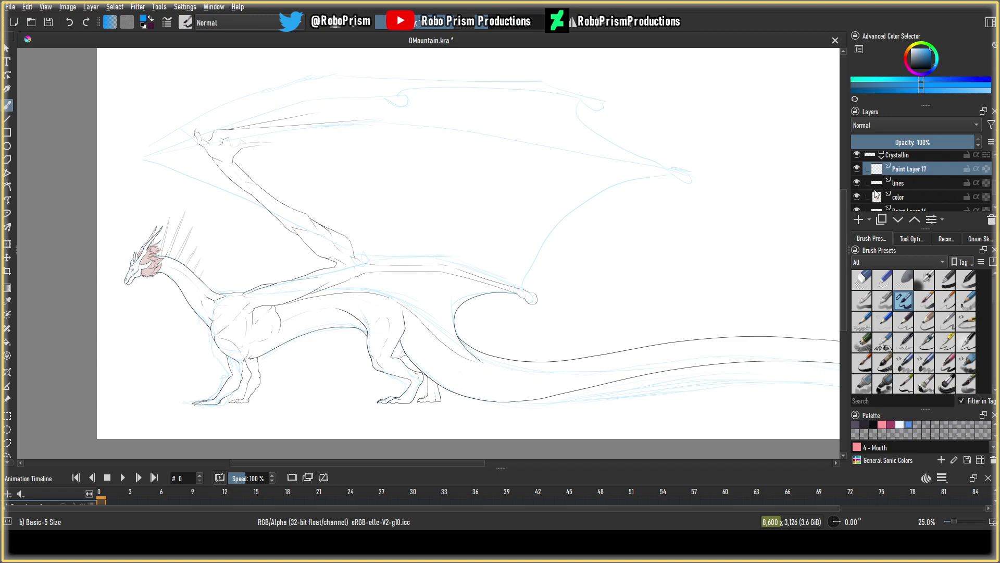
pyautogui.scroll(-2, 905, 198)
pyautogui.click(858, 175)
pyautogui.scroll(2, 931, 185)
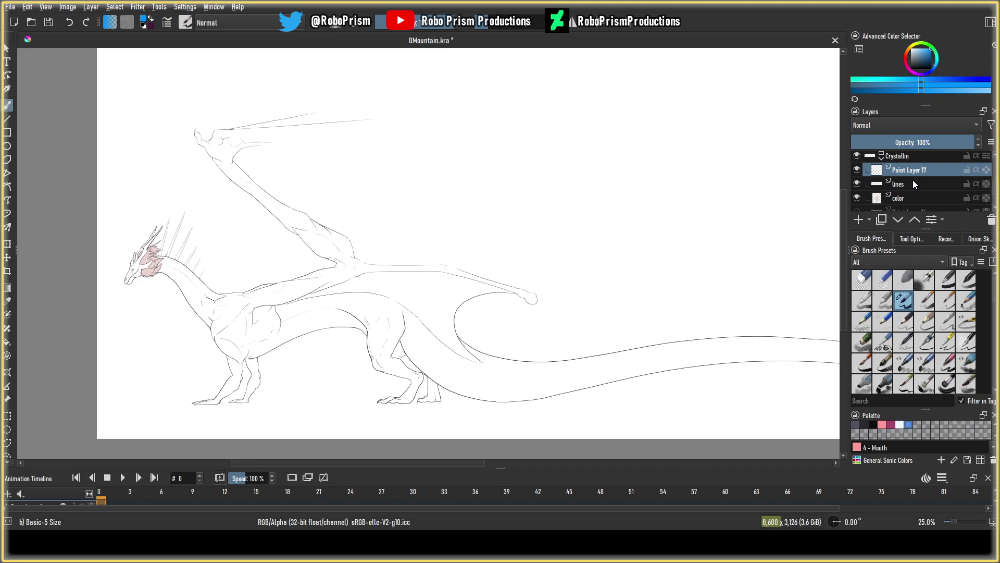
pyautogui.moveTo(429, 260); pyautogui.dragTo(449, 297)
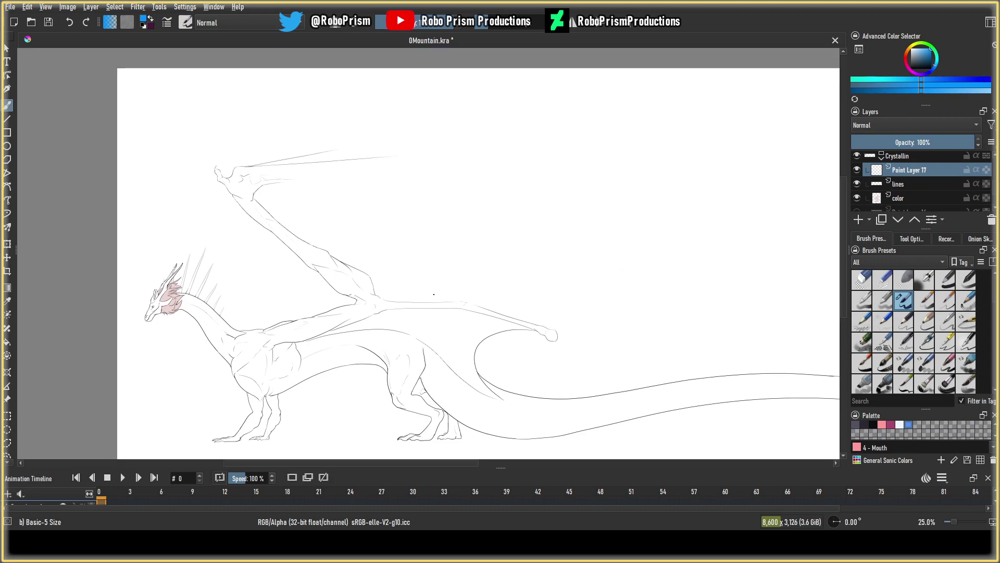
# Sketch the upper edge of the second wing finger in blue, extending the black wrist line outward through its joint to the tip.
pyautogui.scroll(2, 417, 282)
pyautogui.moveTo(282, 231); pyautogui.dragTo(298, 298)
pyautogui.moveTo(236, 196); pyautogui.dragTo(130, 204)
pyautogui.moveTo(171, 218); pyautogui.dragTo(199, 223)
pyautogui.scroll(-1, 187, 223)
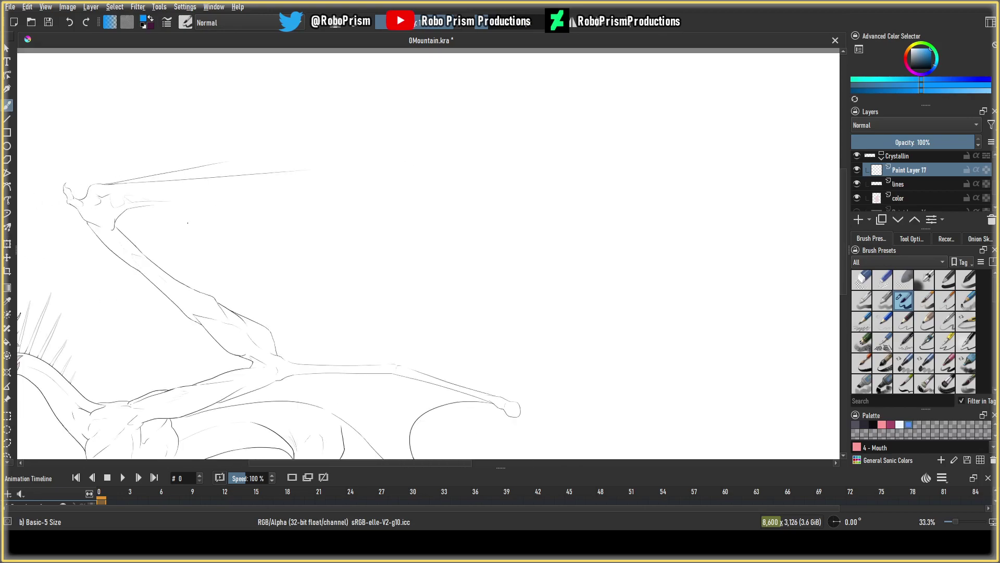
pyautogui.moveTo(312, 170)
pyautogui.mouseDown()
pyautogui.moveTo(344, 165)
pyautogui.moveTo(639, 210)
pyautogui.moveTo(701, 202)
pyautogui.moveTo(673, 214)
pyautogui.moveTo(707, 222)
pyautogui.mouseUp()
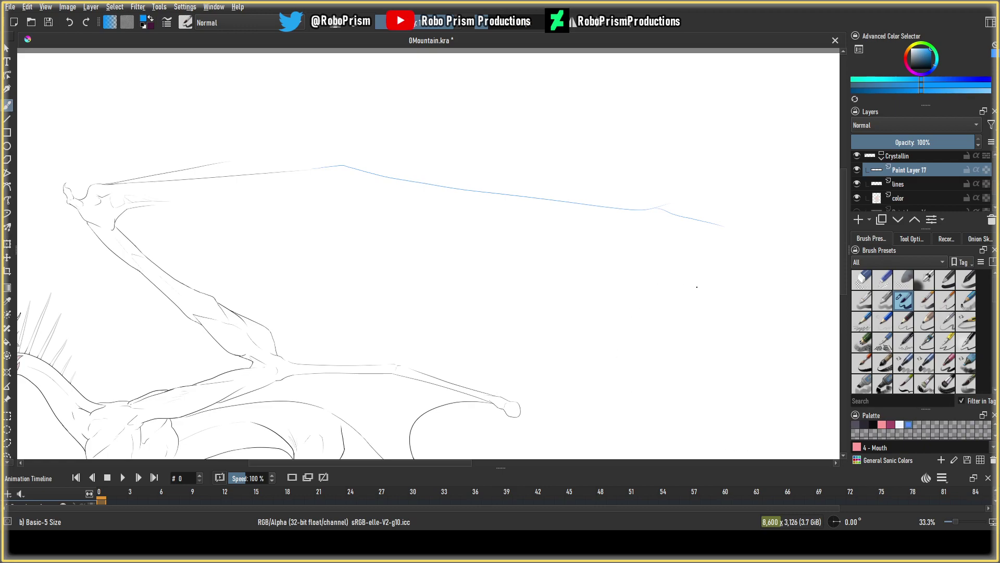
pyautogui.moveTo(708, 283); pyautogui.dragTo(701, 276)
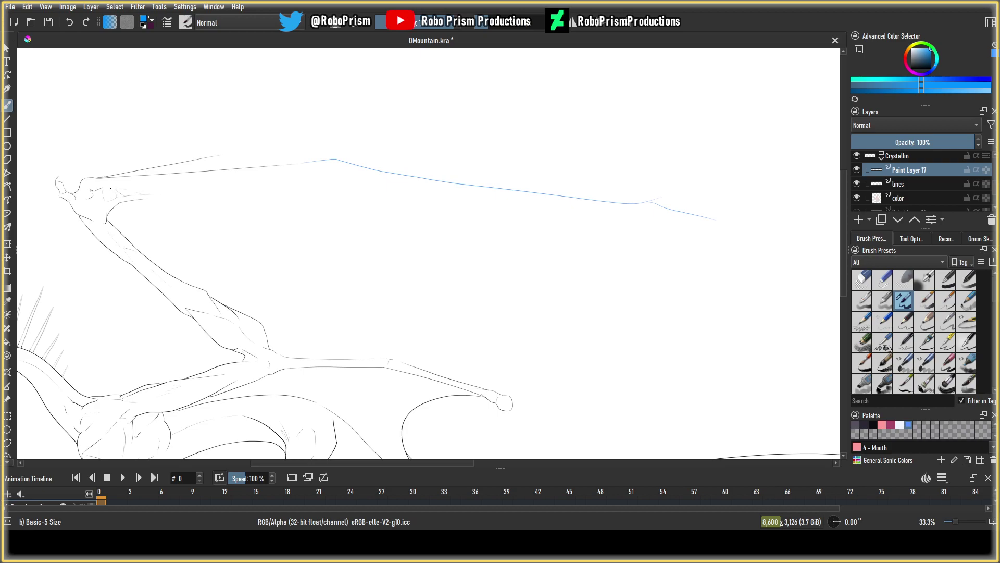
# Sketch the lower edge of the second wing finger in blue, from the wrist out to the tip.
pyautogui.moveTo(104, 186); pyautogui.dragTo(340, 171)
pyautogui.click(69, 25)
pyautogui.moveTo(105, 186); pyautogui.dragTo(341, 172)
pyautogui.click(69, 22)
pyautogui.moveTo(117, 187); pyautogui.dragTo(346, 175)
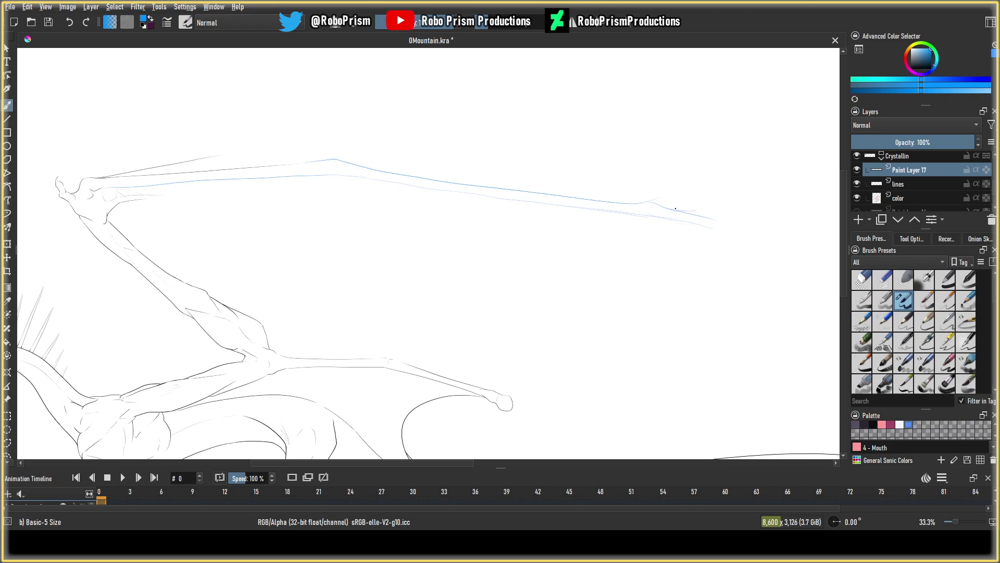
# Sketch the claw on the second finger's tip and the topmost wing finger with its clawed end in blue.
pyautogui.moveTo(694, 211)
pyautogui.mouseDown()
pyautogui.moveTo(717, 227)
pyautogui.moveTo(687, 213)
pyautogui.moveTo(701, 227)
pyautogui.moveTo(660, 222)
pyautogui.moveTo(698, 231)
pyautogui.mouseUp()
pyautogui.moveTo(269, 139); pyautogui.dragTo(319, 128)
pyautogui.moveTo(713, 187); pyautogui.dragTo(758, 195)
pyautogui.moveTo(790, 215); pyautogui.dragTo(771, 208)
pyautogui.moveTo(721, 198); pyautogui.dragTo(676, 193)
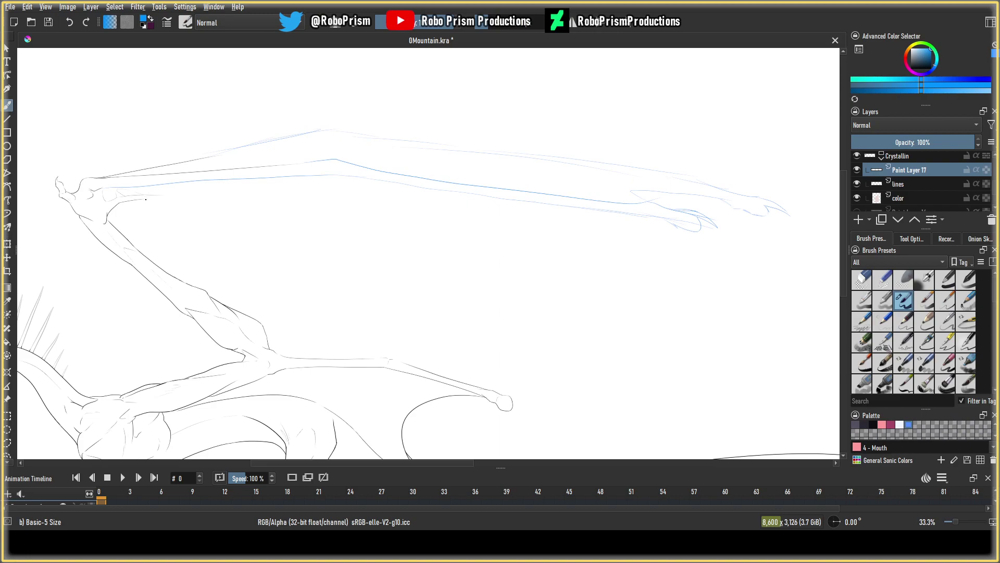
# Sketch the third wing finger with its claw and the curved membrane edge down to the lowest finger's tip.
pyautogui.moveTo(243, 197); pyautogui.dragTo(323, 198)
pyautogui.moveTo(329, 199)
pyautogui.mouseDown()
pyautogui.moveTo(533, 241)
pyautogui.moveTo(605, 276)
pyautogui.moveTo(603, 265)
pyautogui.moveTo(646, 240)
pyautogui.moveTo(645, 287)
pyautogui.mouseUp()
pyautogui.moveTo(646, 291); pyautogui.dragTo(662, 316)
pyautogui.moveTo(610, 291)
pyautogui.mouseDown()
pyautogui.moveTo(505, 306)
pyautogui.moveTo(481, 394)
pyautogui.moveTo(475, 377)
pyautogui.moveTo(492, 392)
pyautogui.moveTo(472, 373)
pyautogui.mouseUp()
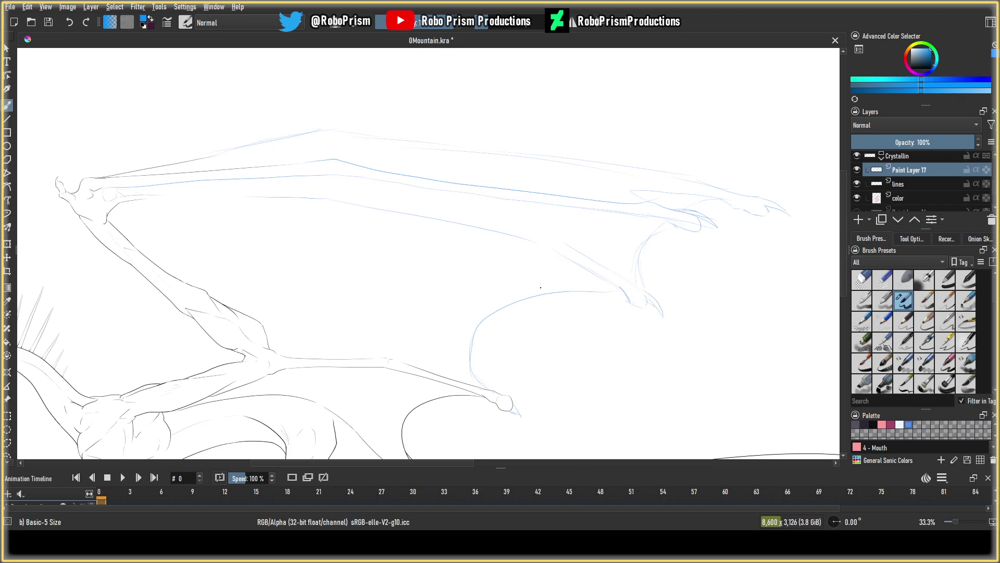
# Set the opacity of the blue sketch layer, Paint Layer 17, to 95%.
pyautogui.click(903, 142)
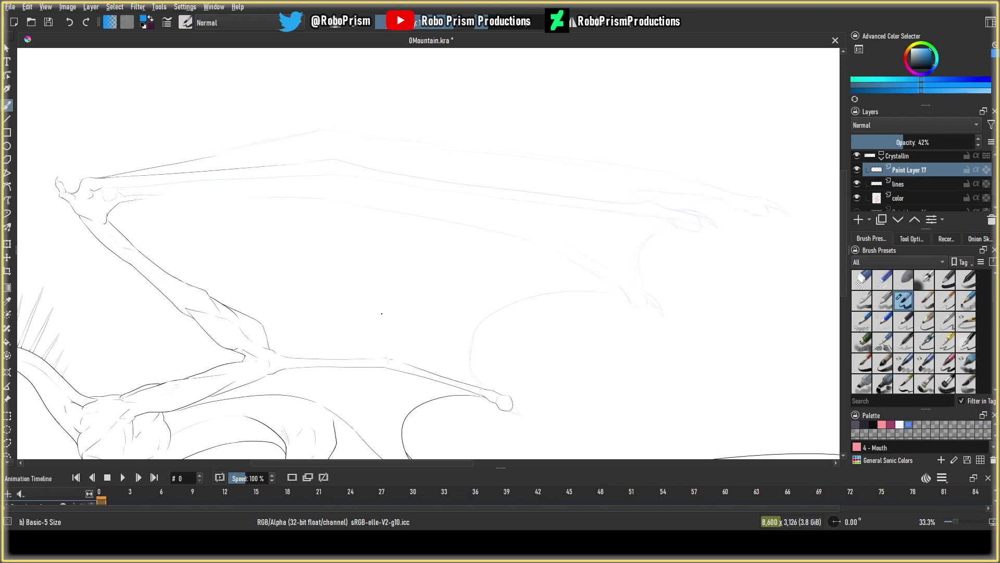
pyautogui.moveTo(437, 303)
pyautogui.mouseDown()
pyautogui.moveTo(429, 232)
pyautogui.moveTo(315, 261)
pyautogui.moveTo(375, 232)
pyautogui.moveTo(433, 225)
pyautogui.moveTo(395, 240)
pyautogui.mouseUp()
pyautogui.scroll(-1, 432, 224)
pyautogui.moveTo(917, 143); pyautogui.dragTo(968, 144)
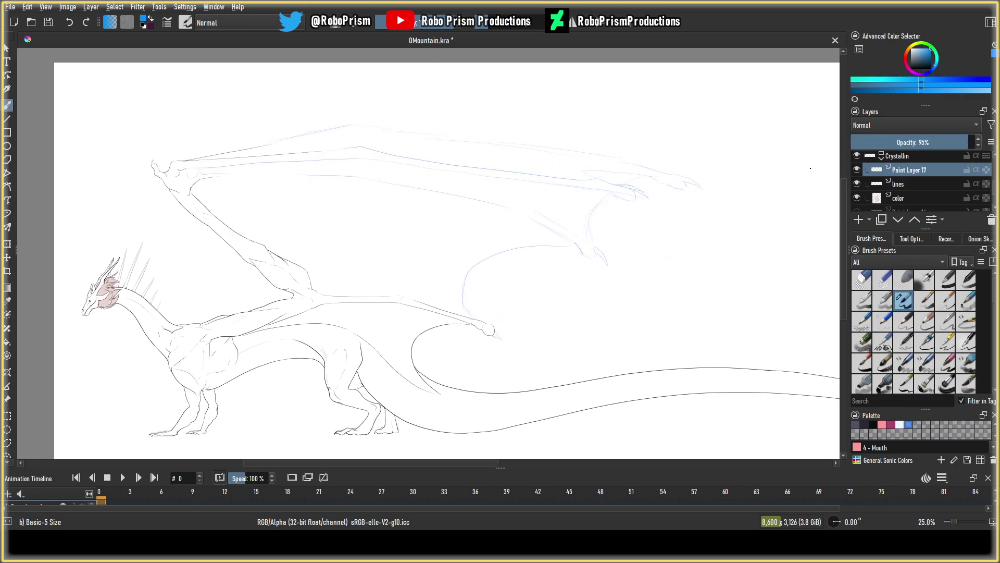
pyautogui.scroll(-1, 420, 240)
pyautogui.scroll(1, 420, 239)
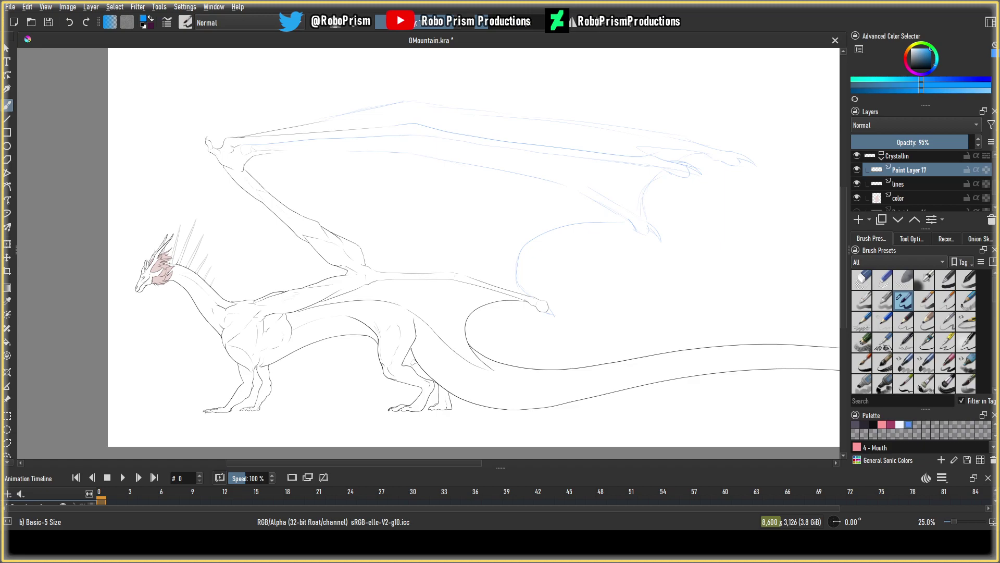
# Ink a short pointed claw in black on the lines layer at the rounded tip of the lowest wing finger.
pyautogui.moveTo(525, 350); pyautogui.dragTo(492, 331)
pyautogui.press('d')
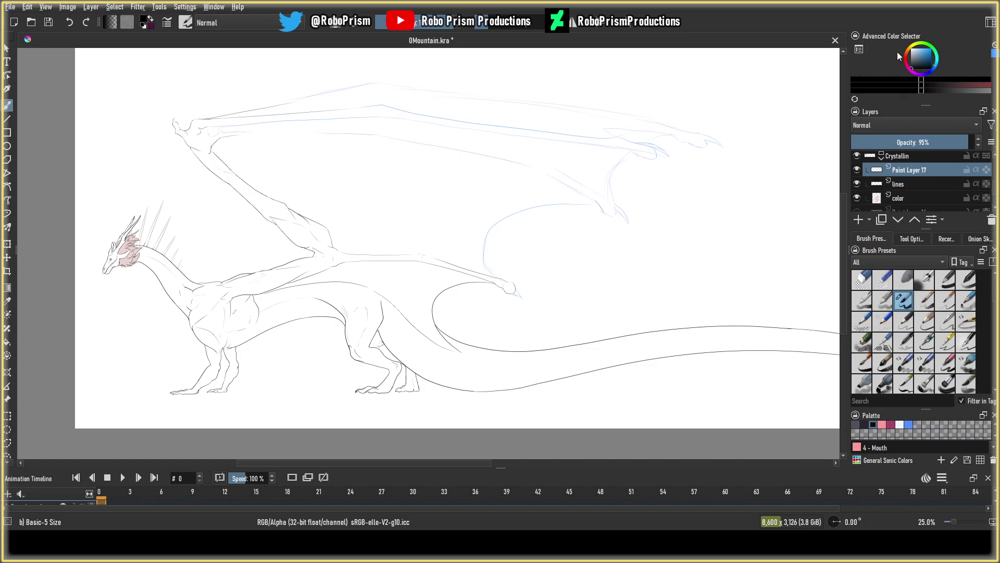
pyautogui.click(910, 184)
pyautogui.scroll(2, 496, 304)
pyautogui.moveTo(496, 304); pyautogui.dragTo(396, 233)
pyautogui.scroll(1, 352, 242)
pyautogui.click(906, 170)
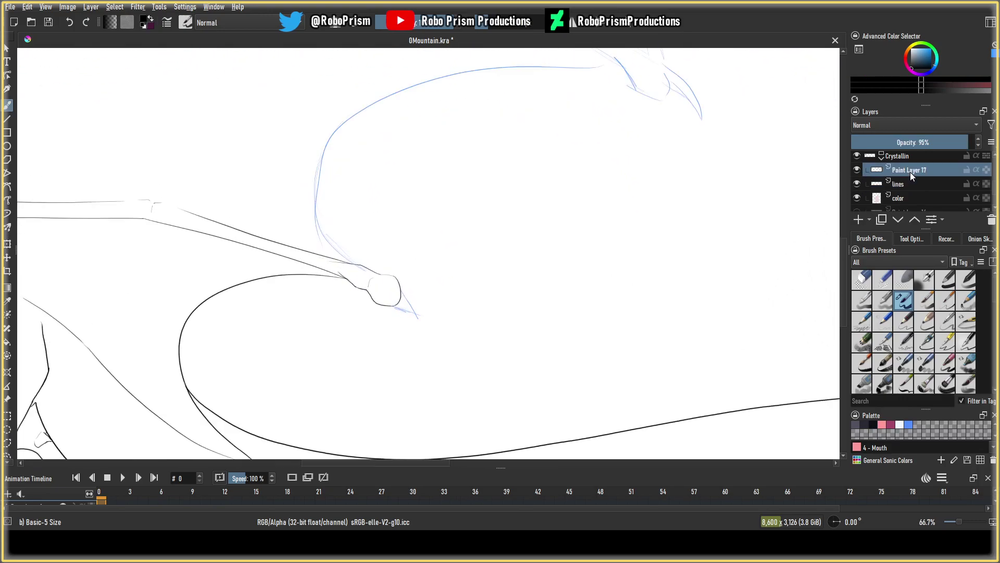
pyautogui.click(902, 184)
pyautogui.scroll(3, 404, 251)
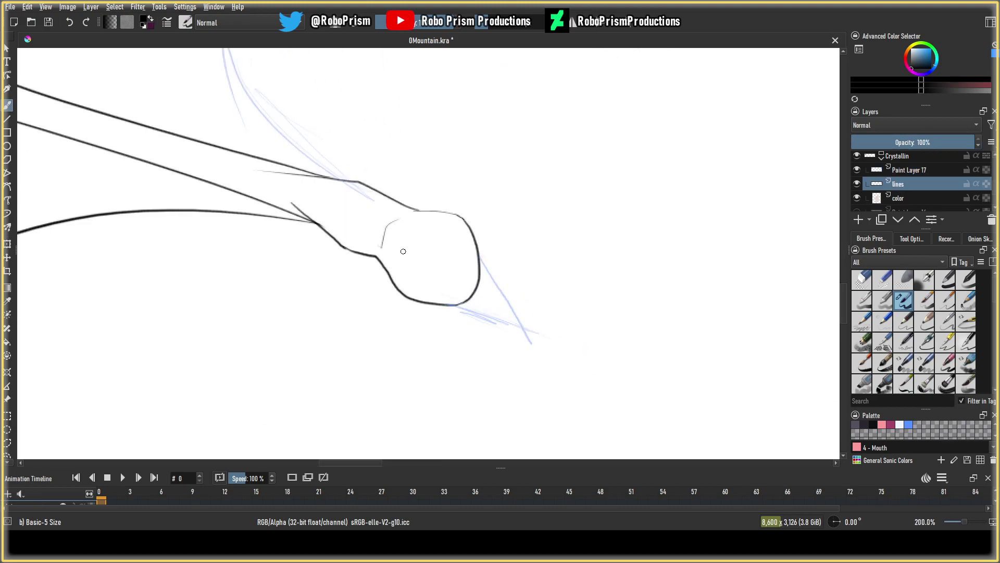
pyautogui.moveTo(480, 254)
pyautogui.mouseDown()
pyautogui.moveTo(510, 321)
pyautogui.moveTo(461, 305)
pyautogui.mouseUp()
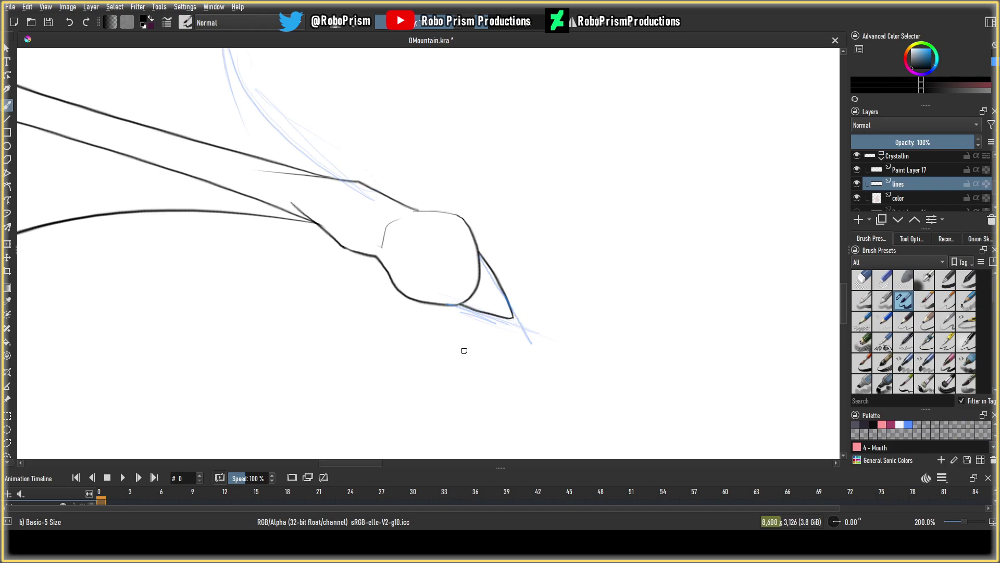
# Ink the inner stretch of the third wing finger's line in black along the blue sketch, up to its bend.
pyautogui.scroll(-4, 443, 329)
pyautogui.moveTo(355, 300)
pyautogui.mouseDown()
pyautogui.moveTo(252, 331)
pyautogui.moveTo(241, 389)
pyautogui.mouseUp()
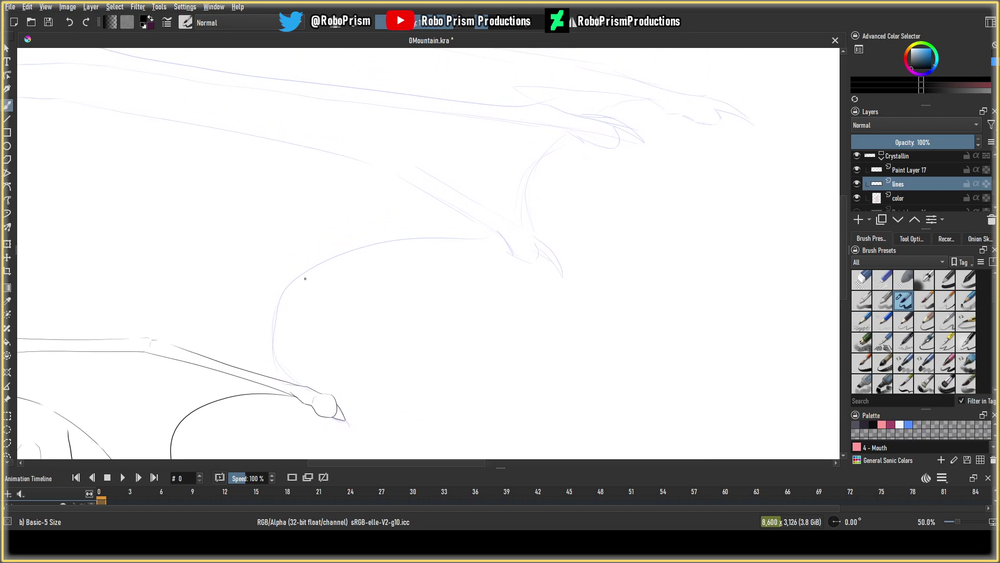
pyautogui.scroll(-2, 308, 282)
pyautogui.moveTo(345, 291); pyautogui.dragTo(508, 317)
pyautogui.scroll(2, 313, 243)
pyautogui.moveTo(294, 242)
pyautogui.mouseDown()
pyautogui.moveTo(280, 212)
pyautogui.moveTo(265, 208)
pyautogui.mouseUp()
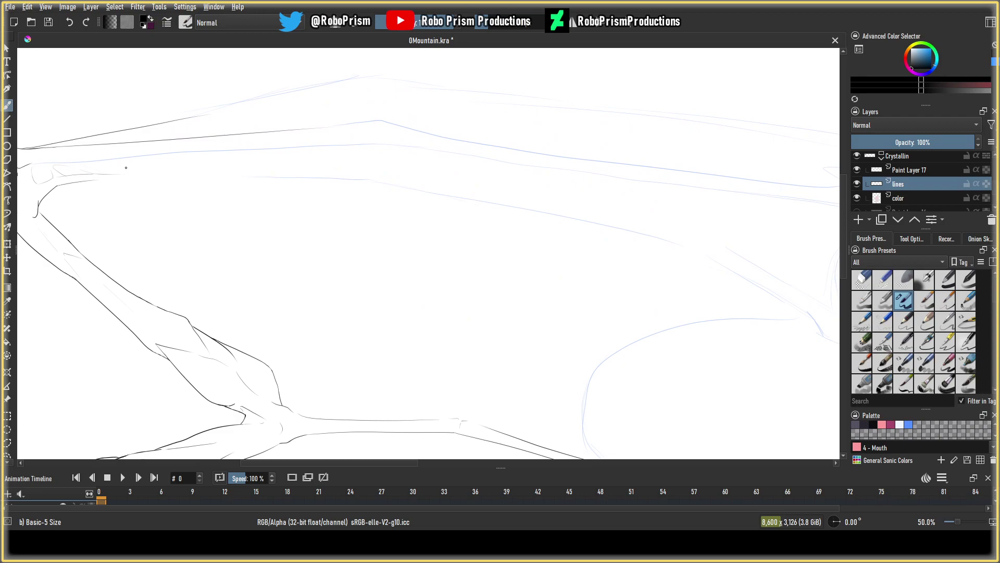
pyautogui.moveTo(378, 182); pyautogui.dragTo(207, 178)
pyautogui.click(72, 24)
pyautogui.moveTo(368, 179)
pyautogui.mouseDown()
pyautogui.moveTo(249, 181)
pyautogui.moveTo(455, 196)
pyautogui.mouseUp()
pyautogui.click(71, 23)
# Continue the third wing finger's black line outward from the bend, redrawing it until it follows the blue sketch smoothly.
pyautogui.moveTo(393, 184); pyautogui.dragTo(645, 238)
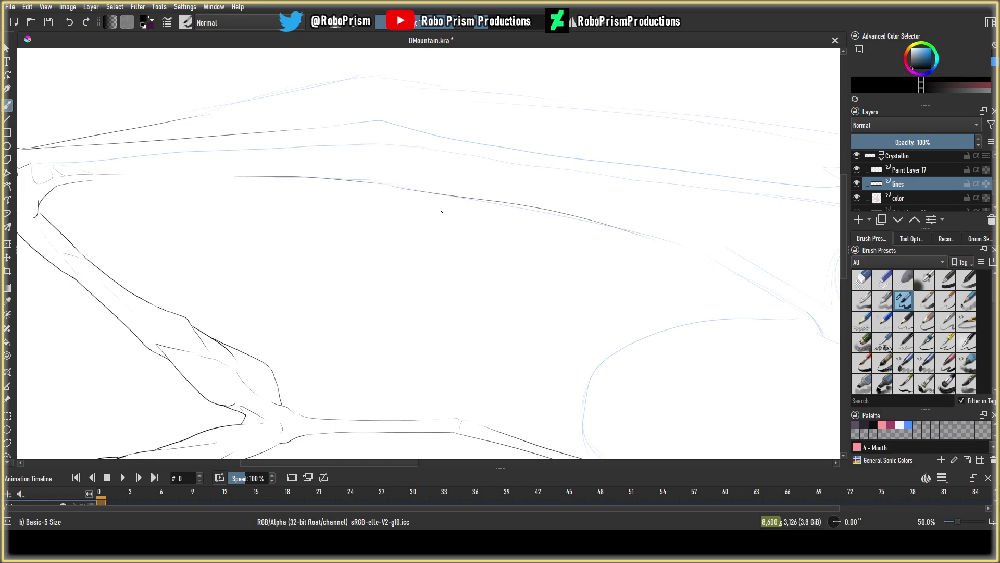
pyautogui.hotkey('ctrl', 'z')
pyautogui.moveTo(405, 188); pyautogui.dragTo(636, 226)
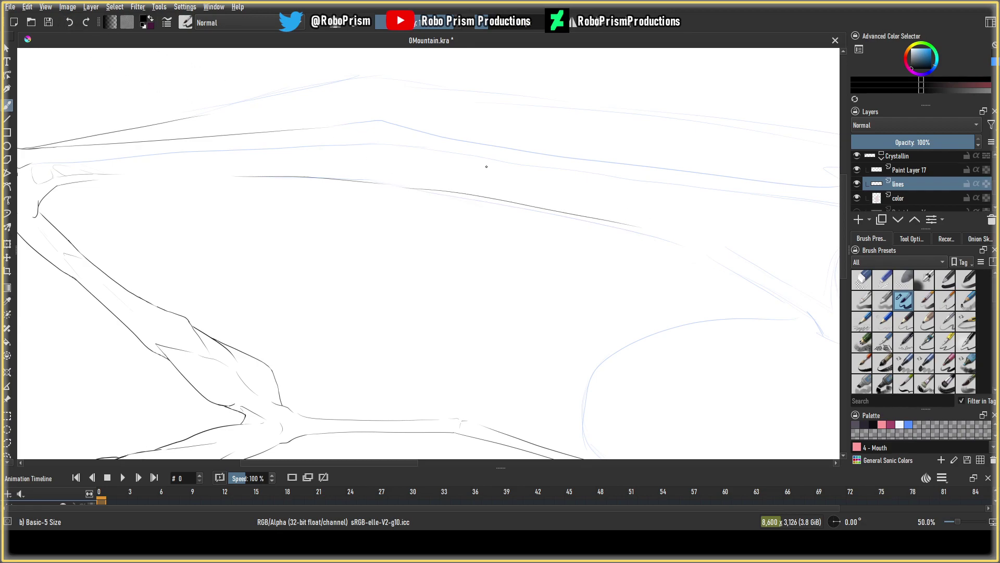
pyautogui.hotkey('ctrl', 'z')
pyautogui.moveTo(406, 187); pyautogui.dragTo(638, 232)
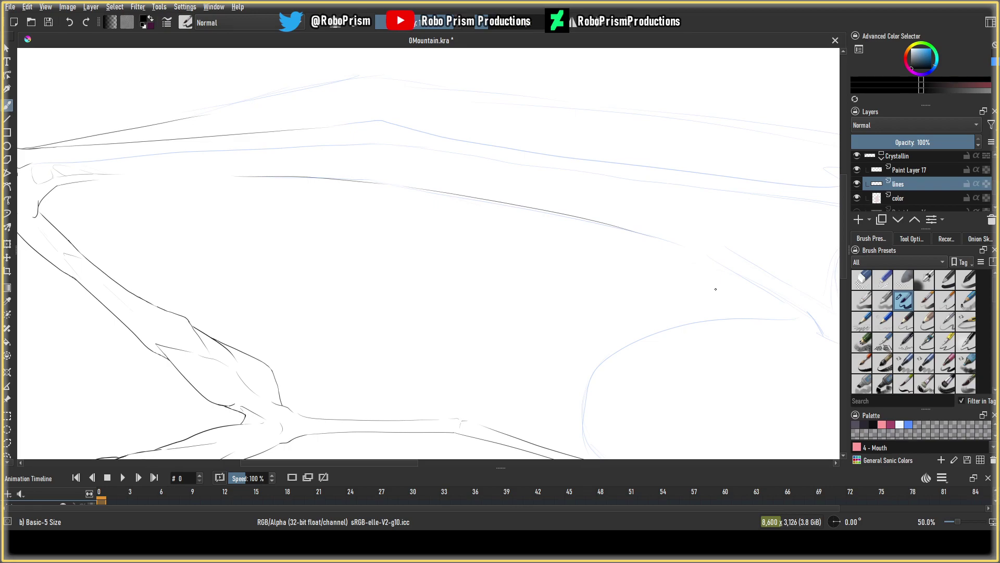
# Ink the lower edge of the second wing finger in black from the wrist to just before the joint.
pyautogui.scroll(-4, 779, 231)
pyautogui.scroll(4, 226, 173)
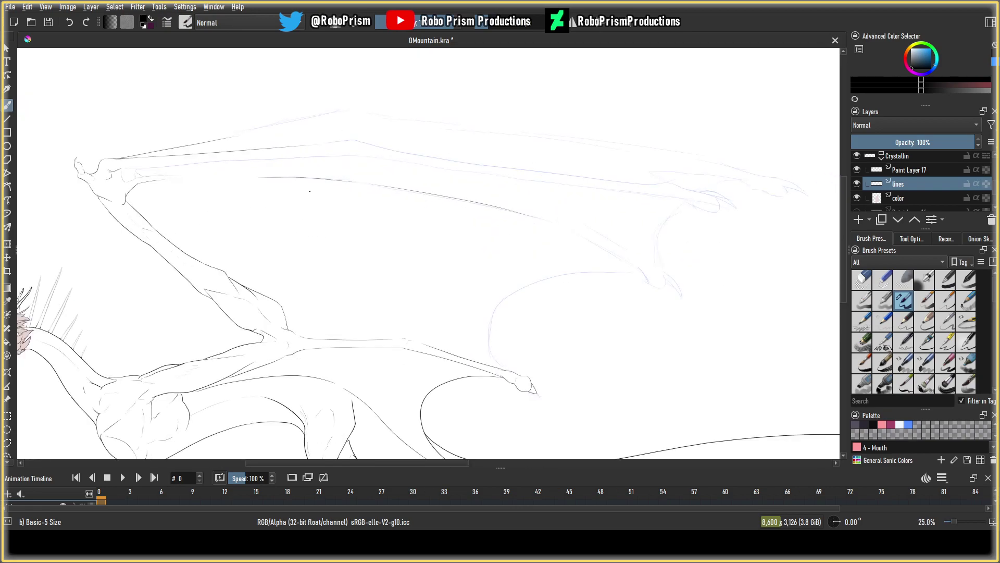
pyautogui.moveTo(215, 182); pyautogui.dragTo(196, 226)
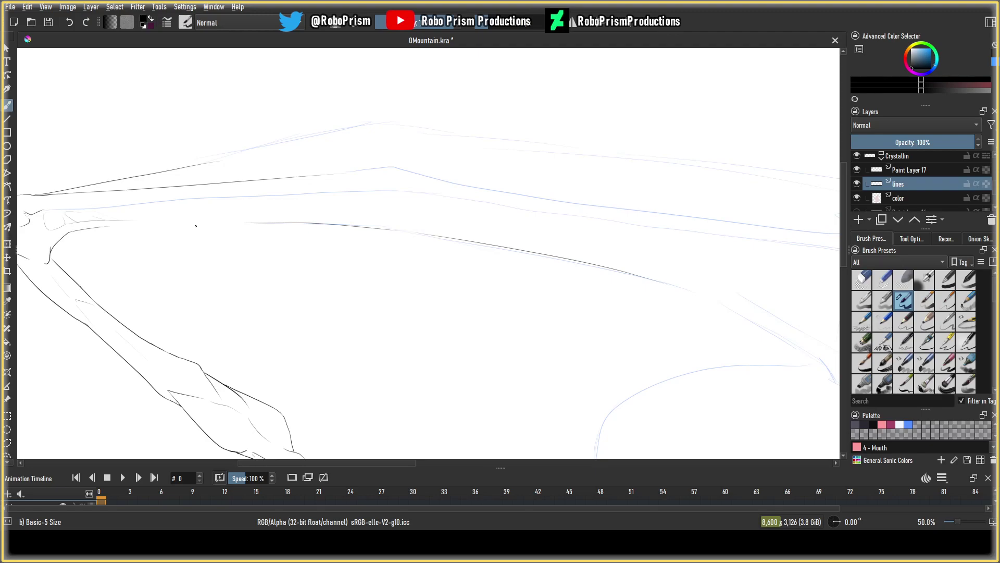
pyautogui.moveTo(41, 211); pyautogui.dragTo(386, 181)
pyautogui.click(69, 22)
pyautogui.click(86, 22)
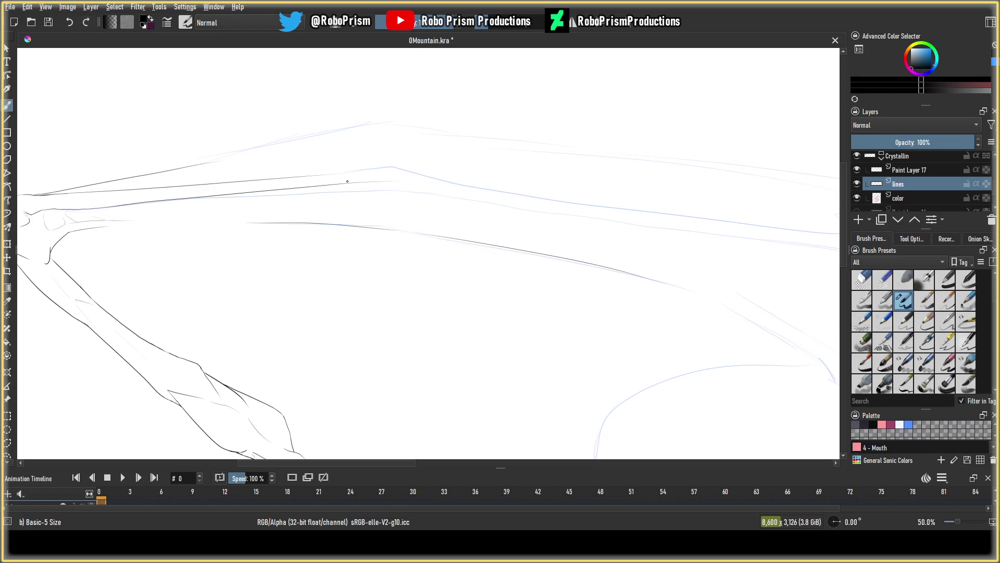
# Ink the raised joint on the second finger's upper edge and extend the lower edge beneath it.
pyautogui.moveTo(350, 172); pyautogui.dragTo(436, 175)
pyautogui.click(69, 22)
pyautogui.moveTo(349, 172); pyautogui.dragTo(412, 173)
pyautogui.click(69, 22)
pyautogui.moveTo(350, 171); pyautogui.dragTo(408, 170)
pyautogui.moveTo(372, 183); pyautogui.dragTo(393, 181)
pyautogui.scroll(-2, 464, 205)
pyautogui.moveTo(386, 190)
pyautogui.mouseDown()
pyautogui.moveTo(207, 156)
pyautogui.moveTo(191, 176)
pyautogui.mouseUp()
pyautogui.scroll(1, 213, 157)
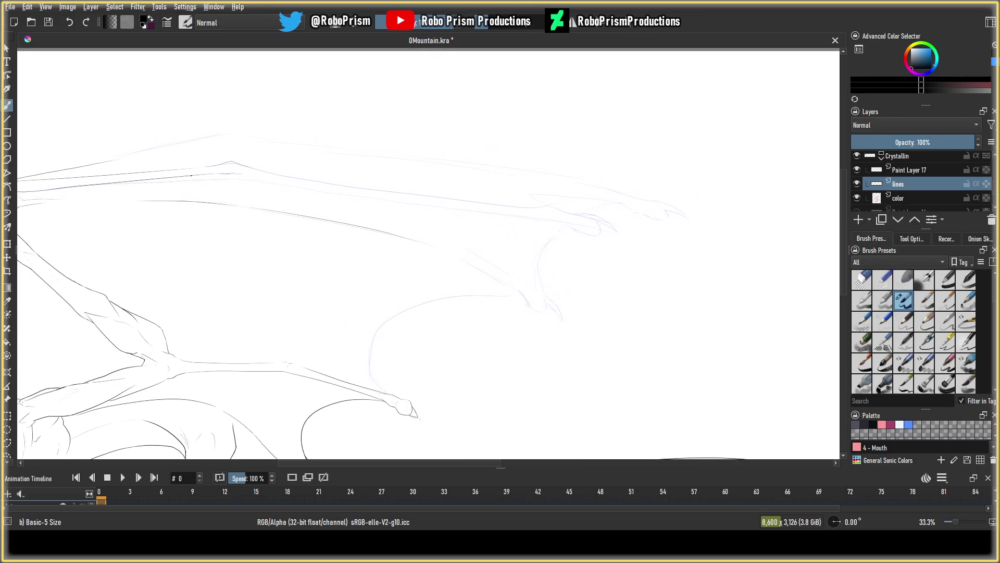
pyautogui.moveTo(520, 207); pyautogui.dragTo(548, 207)
pyautogui.click(70, 22)
pyautogui.moveTo(552, 205); pyautogui.dragTo(537, 205)
pyautogui.click(69, 24)
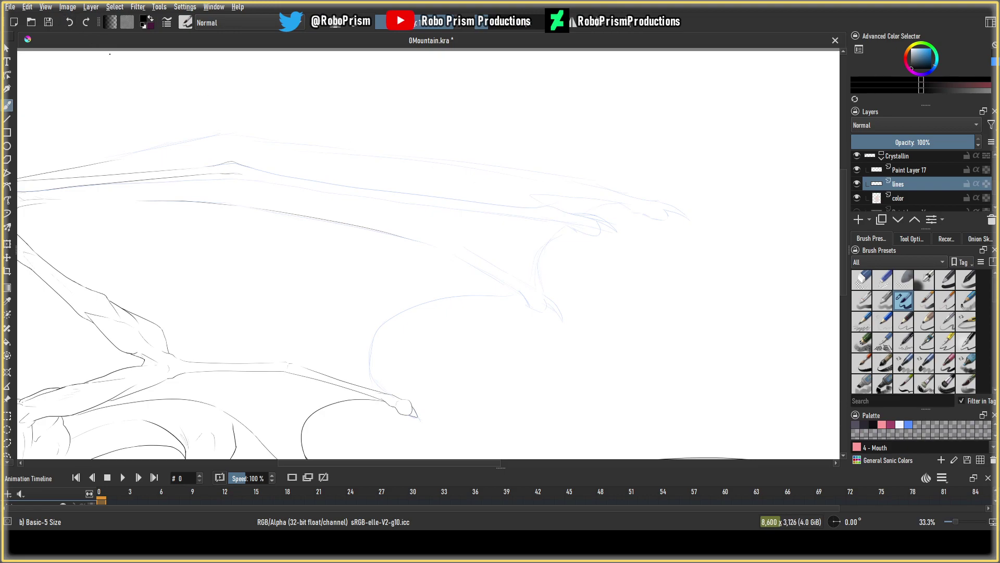
pyautogui.click(69, 24)
pyautogui.hotkey('ctrl', 'shift', 'z')
# Erase the outer part of the second finger's lower edge and re-ink it in black past the joint.
pyautogui.press('/')
pyautogui.moveTo(225, 171)
pyautogui.mouseDown()
pyautogui.moveTo(213, 176)
pyautogui.moveTo(238, 174)
pyautogui.moveTo(111, 178)
pyautogui.mouseUp()
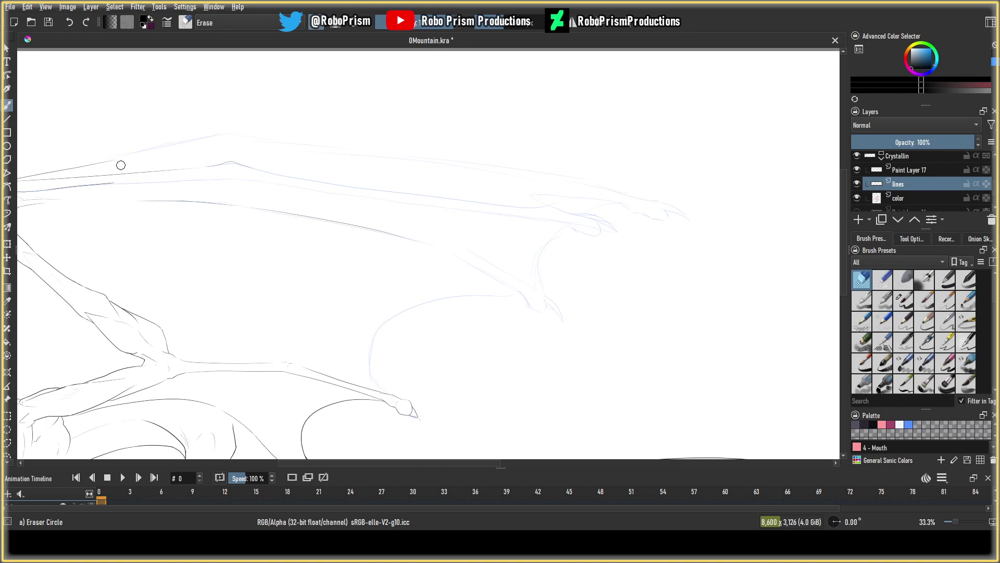
pyautogui.press('/')
pyautogui.moveTo(130, 180); pyautogui.dragTo(259, 175)
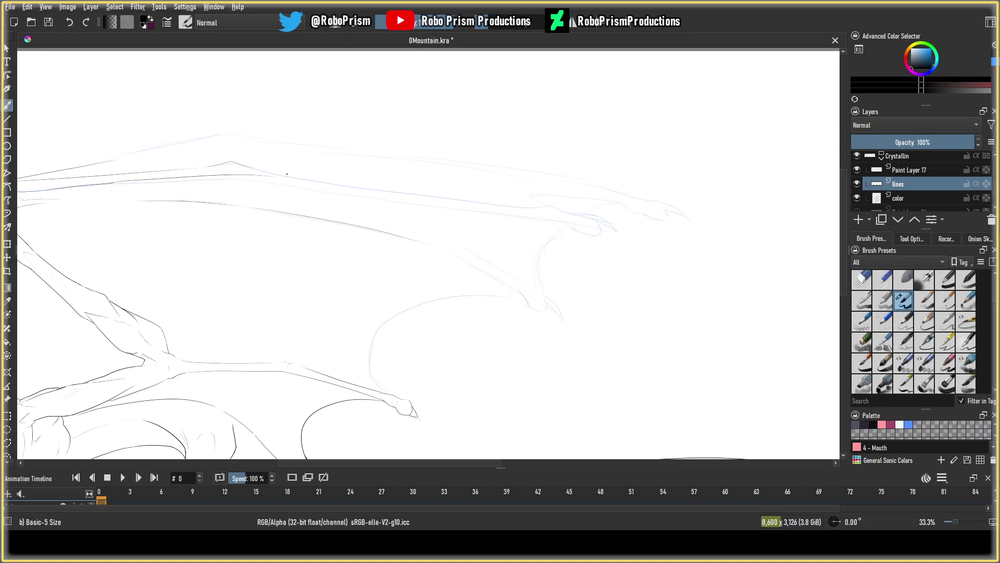
# Redraw the second wing finger's lower edge in black past the joint and erase the stray overlap.
pyautogui.click(69, 22)
pyautogui.moveTo(113, 183)
pyautogui.mouseDown()
pyautogui.moveTo(305, 183)
pyautogui.moveTo(407, 206)
pyautogui.mouseUp()
pyautogui.moveTo(217, 178); pyautogui.dragTo(230, 178)
pyautogui.hotkey('ctrl', 'z')
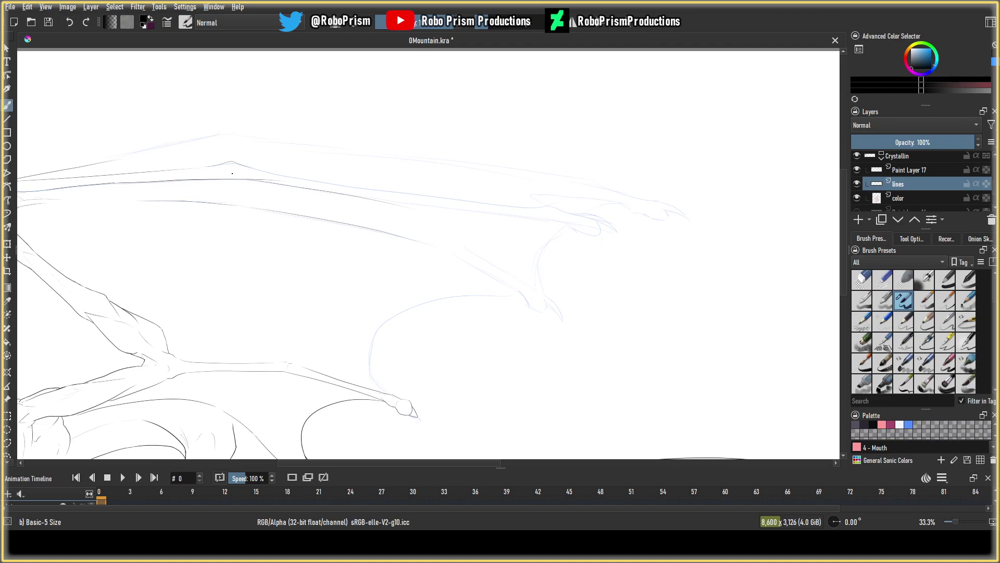
pyautogui.press('/')
pyautogui.moveTo(266, 178); pyautogui.dragTo(262, 178)
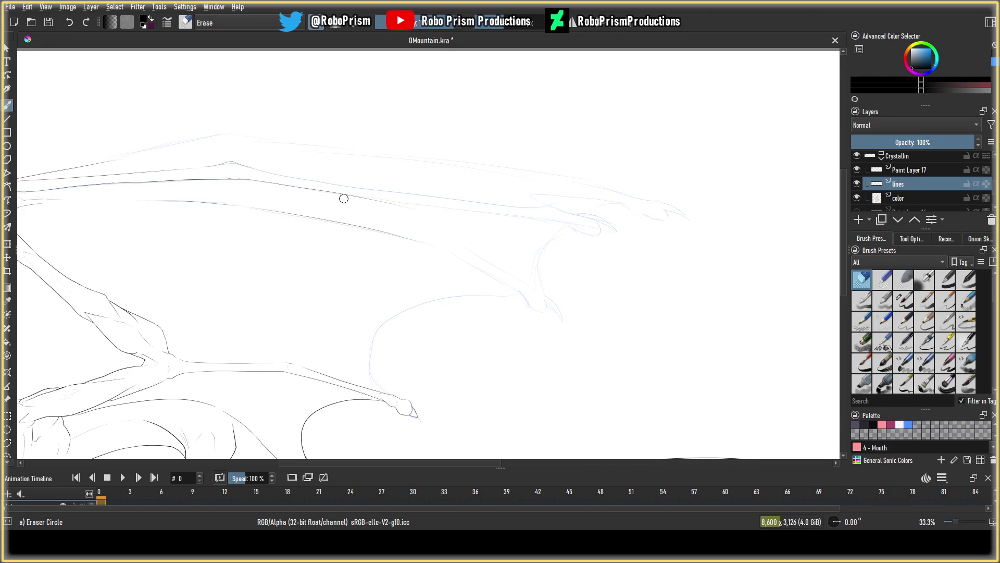
pyautogui.press('/')
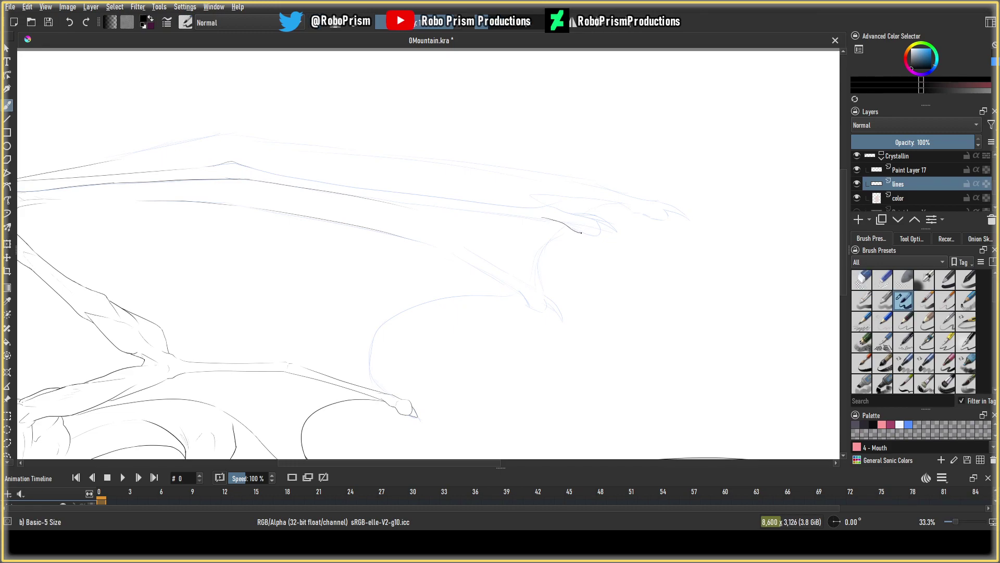
# Ink the second finger's rounded tip, curved claw and the small knuckle above it in black along the blue sketch.
pyautogui.hotkey('ctrl', 'z')
pyautogui.moveTo(615, 230); pyautogui.dragTo(579, 211)
pyautogui.click(69, 21)
pyautogui.moveTo(616, 230); pyautogui.dragTo(586, 214)
pyautogui.press('e')
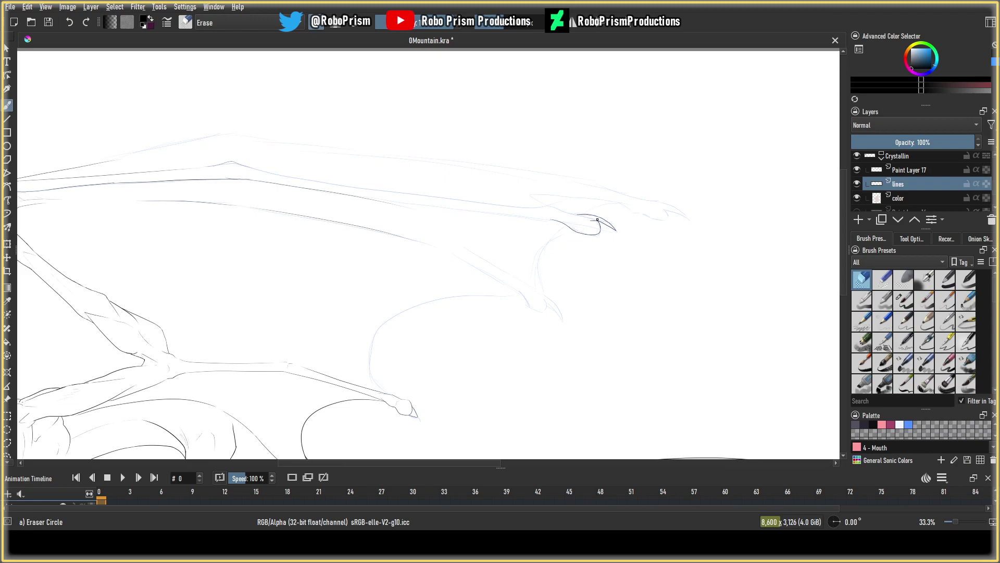
pyautogui.press('e')
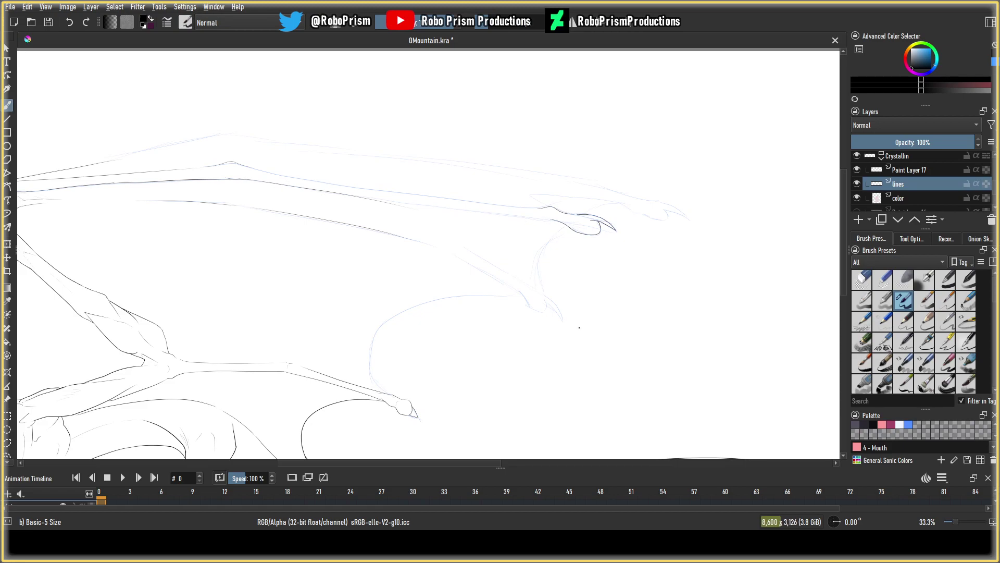
# Erase and re-ink the underside behind the second fingertip, and trim the outer end of the finger's lower edge.
pyautogui.press('e')
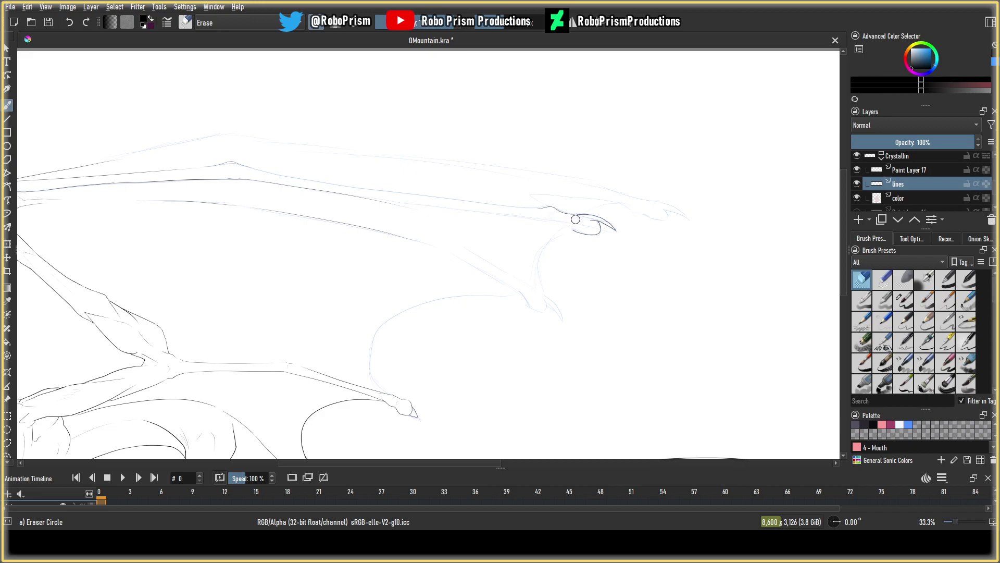
pyautogui.press('e')
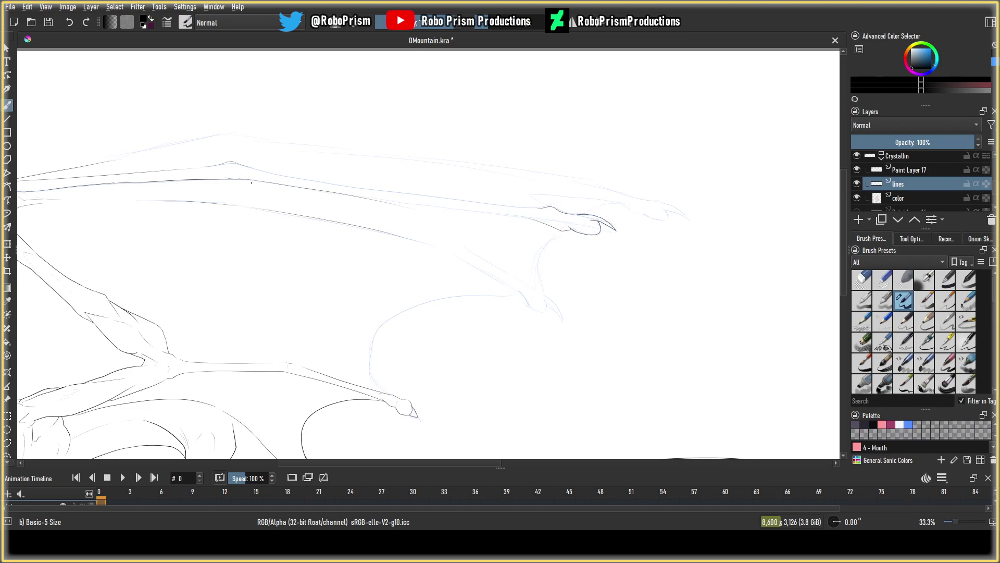
pyautogui.press('e')
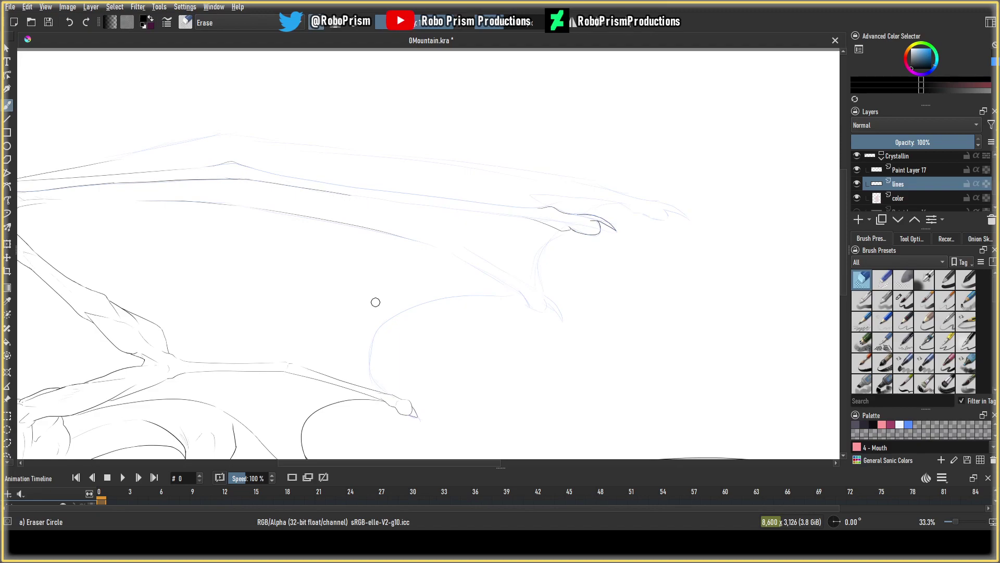
pyautogui.press('e')
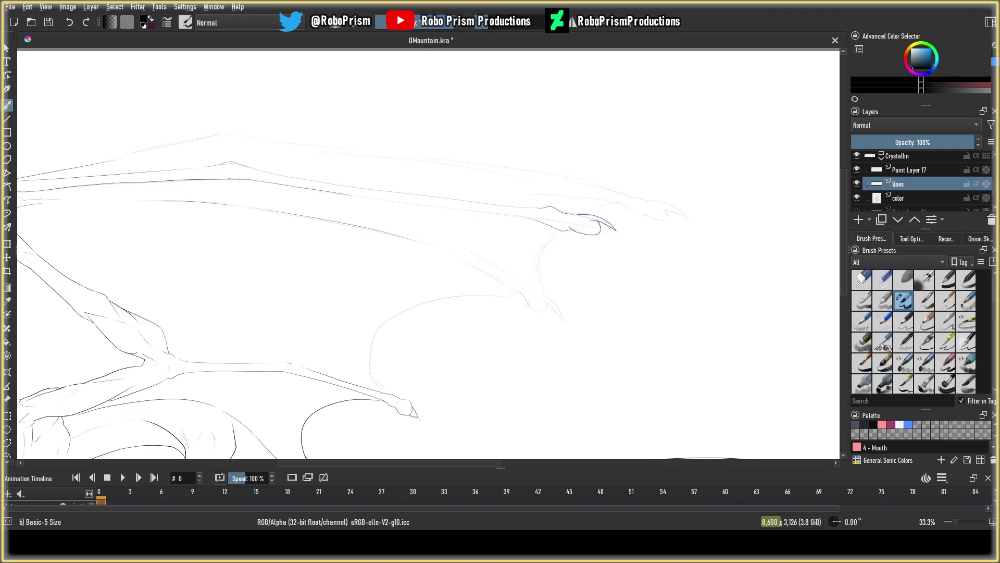
# Continue the second finger's lower edge in black out to the fingertip, redrawing it until it runs smoothly.
pyautogui.moveTo(441, 248); pyautogui.dragTo(523, 294)
pyautogui.hotkey('ctrl', 'z')
pyautogui.moveTo(524, 218)
pyautogui.mouseDown()
pyautogui.moveTo(326, 185)
pyautogui.moveTo(531, 218)
pyautogui.mouseUp()
pyautogui.hotkey('ctrl', 'z')
pyautogui.hotkey('ctrl', 'z')
pyautogui.moveTo(350, 196); pyautogui.dragTo(530, 219)
pyautogui.click(72, 22)
pyautogui.moveTo(518, 216); pyautogui.dragTo(323, 186)
pyautogui.hotkey('ctrl', 'z')
pyautogui.moveTo(529, 217)
pyautogui.mouseDown()
pyautogui.moveTo(306, 182)
pyautogui.moveTo(533, 217)
pyautogui.mouseUp()
pyautogui.hotkey('ctrl', 'z')
pyautogui.hotkey('ctrl', 'z')
pyautogui.moveTo(347, 194)
pyautogui.mouseDown()
pyautogui.moveTo(558, 224)
pyautogui.moveTo(285, 185)
pyautogui.moveTo(567, 224)
pyautogui.mouseUp()
pyautogui.hotkey('ctrl', 'z')
pyautogui.hotkey('ctrl', 'z')
pyautogui.press('e')
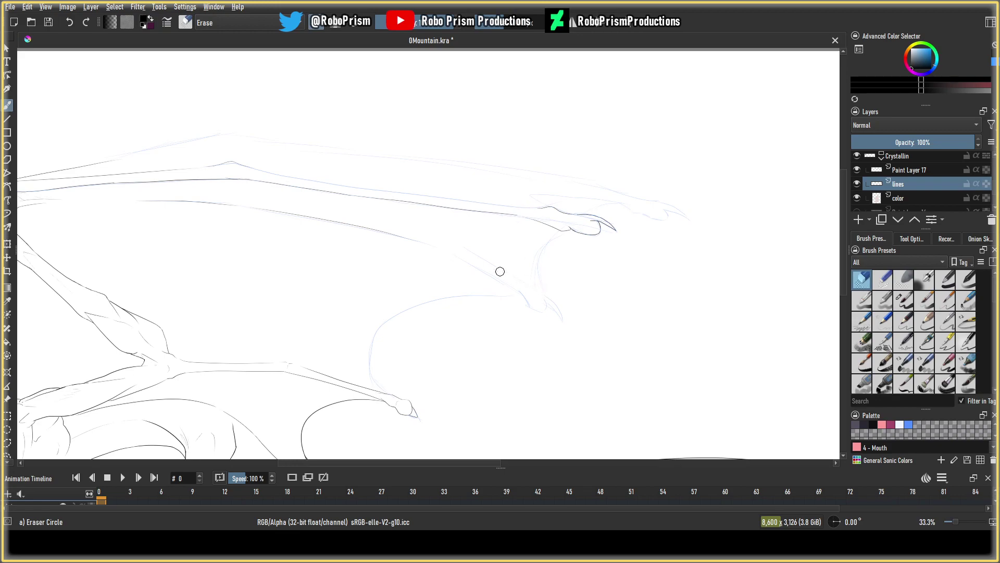
# Try to ink the second finger's upper edge in black between the joint and the fingertip.
pyautogui.moveTo(418, 258); pyautogui.dragTo(435, 249)
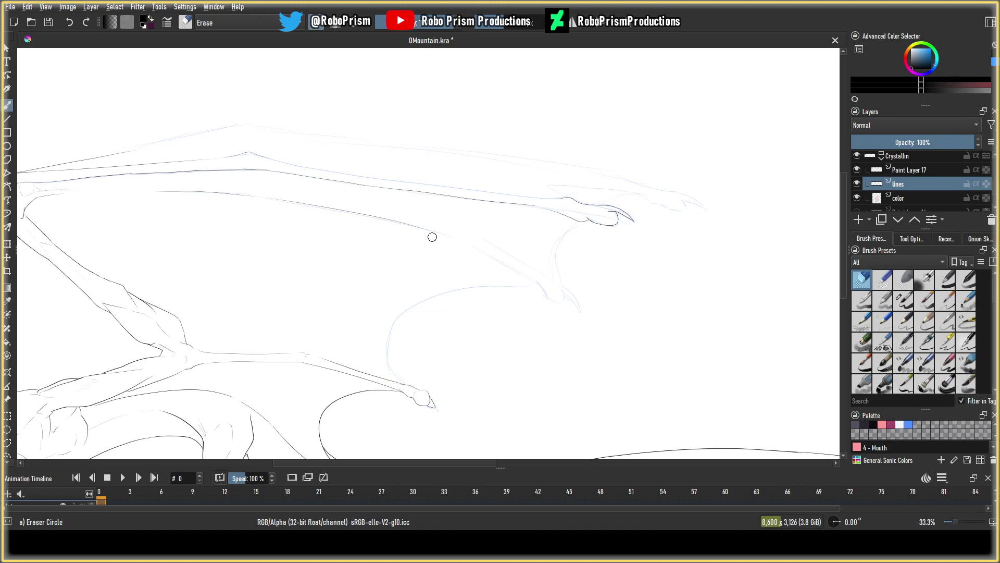
pyautogui.scroll(2, 358, 177)
pyautogui.moveTo(346, 188); pyautogui.dragTo(269, 236)
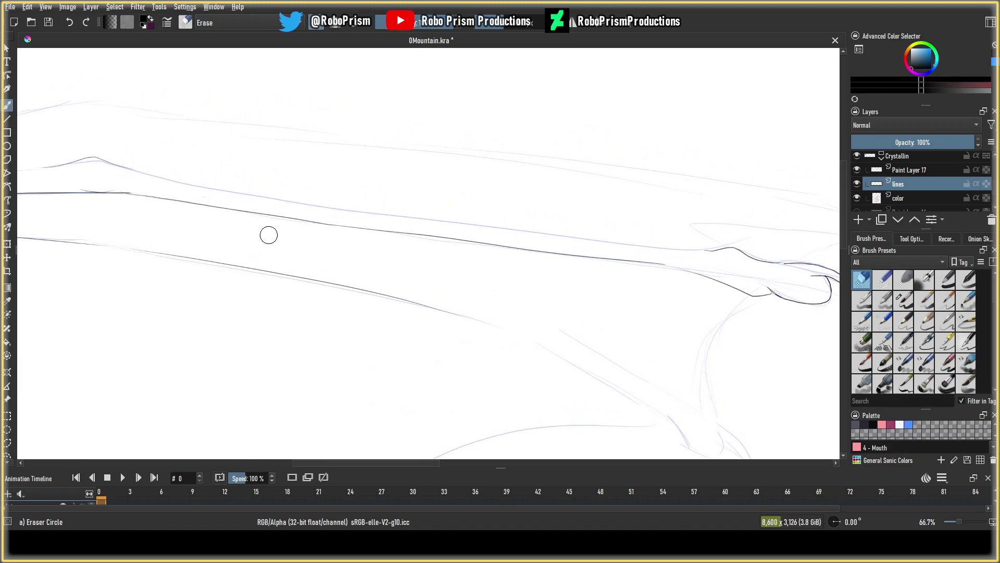
pyautogui.press('/')
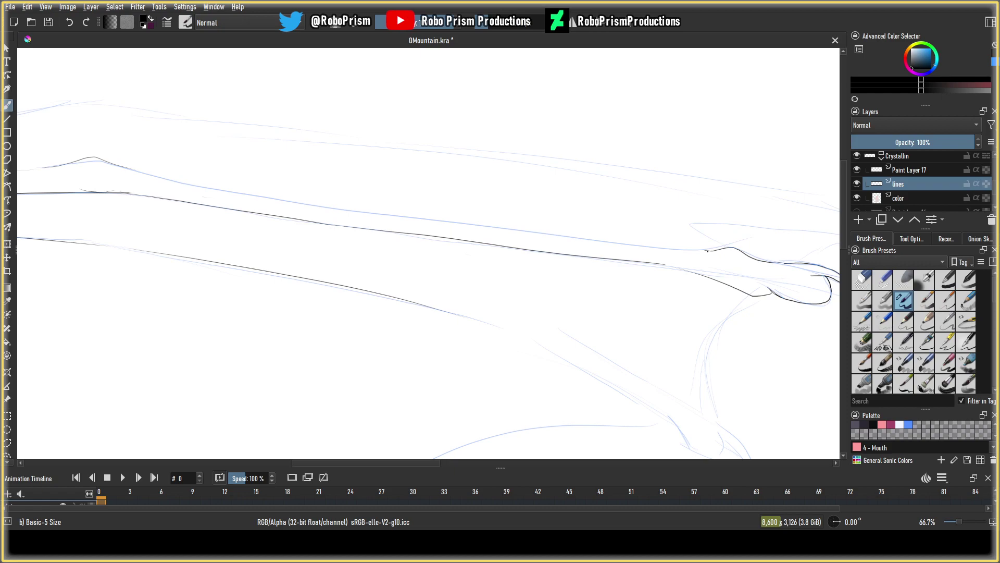
pyautogui.click(70, 22)
pyautogui.moveTo(701, 250); pyautogui.dragTo(353, 197)
pyautogui.hotkey('ctrl', 'z')
pyautogui.moveTo(237, 193); pyautogui.dragTo(588, 240)
pyautogui.hotkey('ctrl', 'z')
pyautogui.moveTo(281, 198)
pyautogui.mouseDown()
pyautogui.moveTo(582, 241)
pyautogui.moveTo(263, 190)
pyautogui.moveTo(544, 238)
pyautogui.mouseUp()
pyautogui.hotkey('ctrl', 'z')
pyautogui.hotkey('ctrl', 'z')
pyautogui.hotkey('ctrl', 'z')
pyautogui.moveTo(270, 197); pyautogui.dragTo(697, 252)
pyautogui.hotkey('ctrl', 'z')
pyautogui.moveTo(269, 197); pyautogui.dragTo(575, 245)
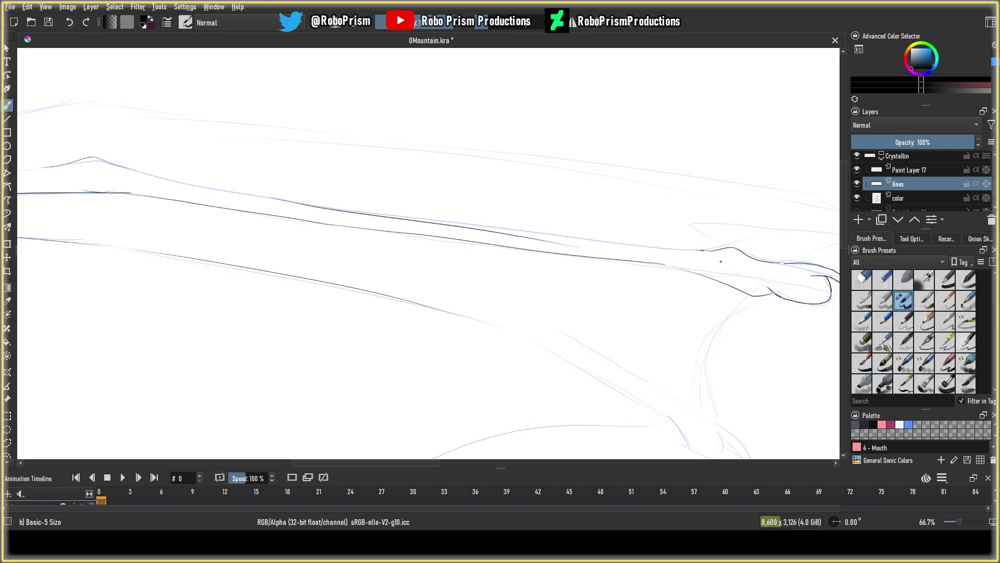
pyautogui.hotkey('ctrl', 'z')
pyautogui.moveTo(250, 195); pyautogui.dragTo(604, 231)
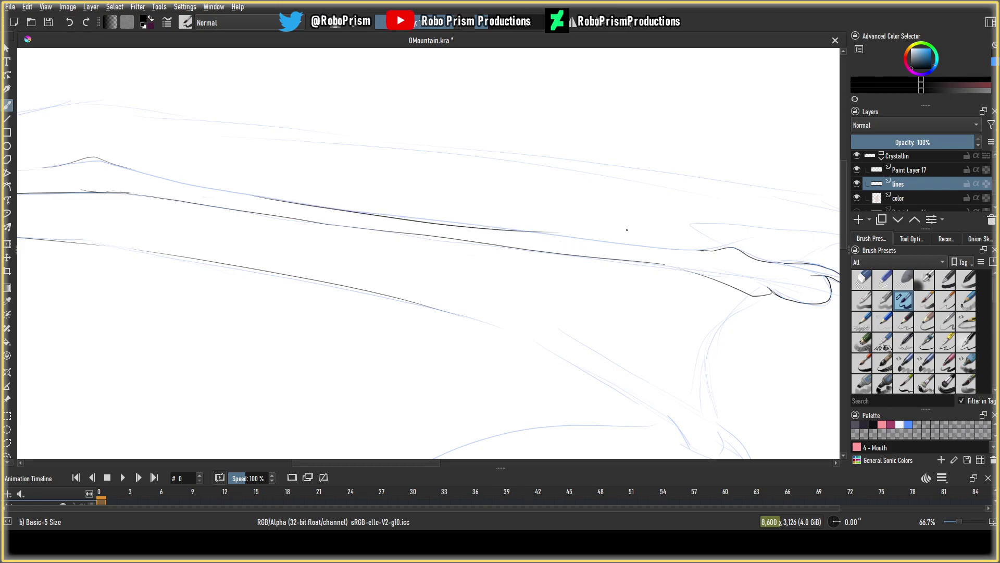
pyautogui.hotkey('ctrl', 'z')
pyautogui.moveTo(265, 196)
pyautogui.mouseDown()
pyautogui.moveTo(553, 240)
pyautogui.moveTo(209, 169)
pyautogui.mouseUp()
pyautogui.hotkey('ctrl', 'z')
pyautogui.hotkey('ctrl', 'z')
pyautogui.moveTo(577, 239); pyautogui.dragTo(153, 194)
pyautogui.hotkey('ctrl', 'z')
pyautogui.moveTo(584, 239); pyautogui.dragTo(236, 184)
pyautogui.hotkey('ctrl', 'z')
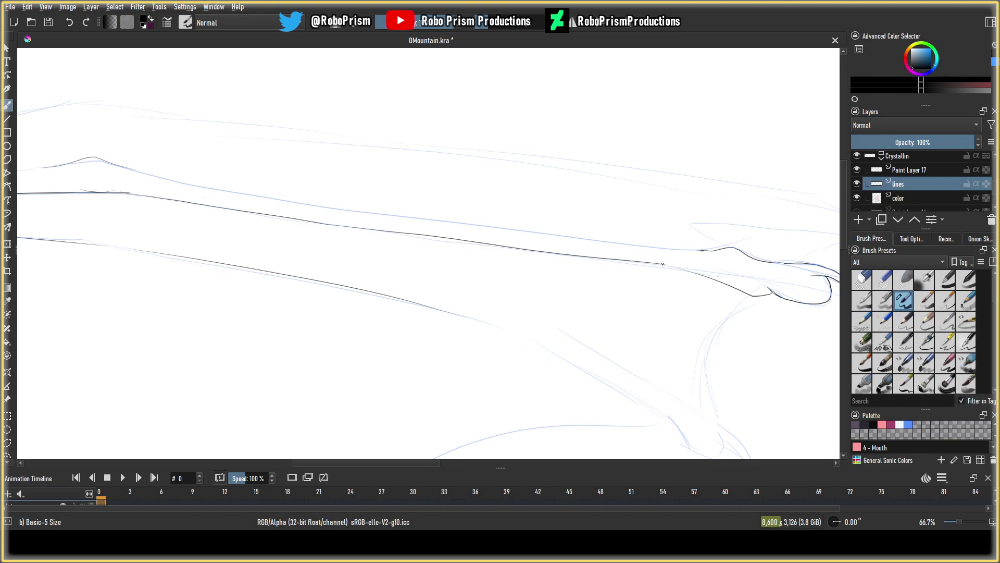
# Join the second finger's lower edge to the fingertip's underside with a short black stroke.
pyautogui.moveTo(671, 267); pyautogui.dragTo(688, 271)
pyautogui.hotkey('ctrl', 'z')
pyautogui.moveTo(668, 266); pyautogui.dragTo(701, 275)
# Ink the second finger's upper edge in black from beyond the joint toward the fingertip, following the blue sketch.
pyautogui.moveTo(662, 247); pyautogui.dragTo(269, 183)
pyautogui.click(69, 22)
pyautogui.moveTo(620, 243)
pyautogui.mouseDown()
pyautogui.moveTo(231, 193)
pyautogui.moveTo(691, 262)
pyautogui.mouseUp()
pyautogui.click(69, 21)
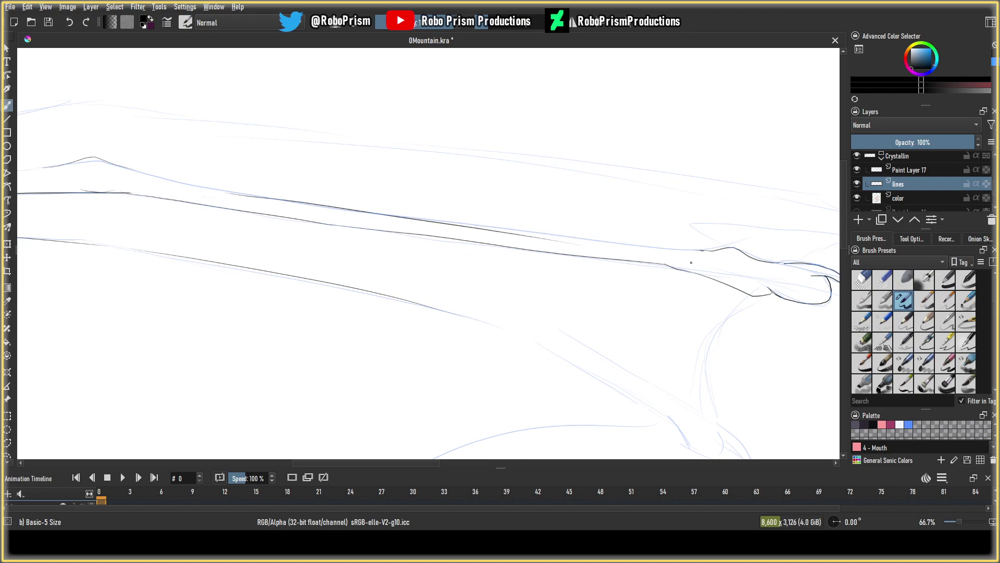
pyautogui.hotkey('ctrl', 'z')
pyautogui.hotkey('ctrl', 'shift', 'z')
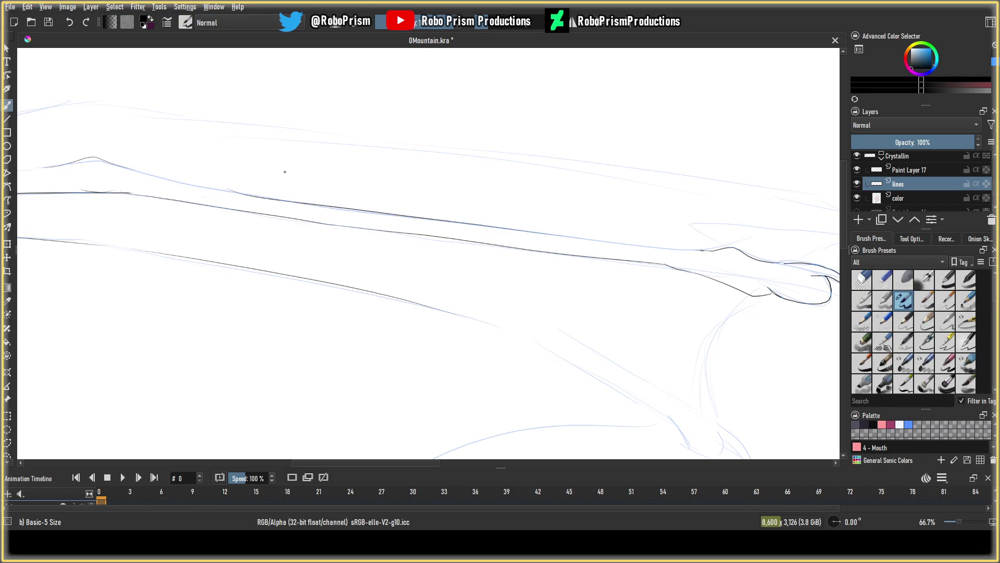
# With Paint Layer 17 temporarily hidden, erase the overshooting line ends past the second finger's joint and join the line above its tip.
pyautogui.click(858, 170)
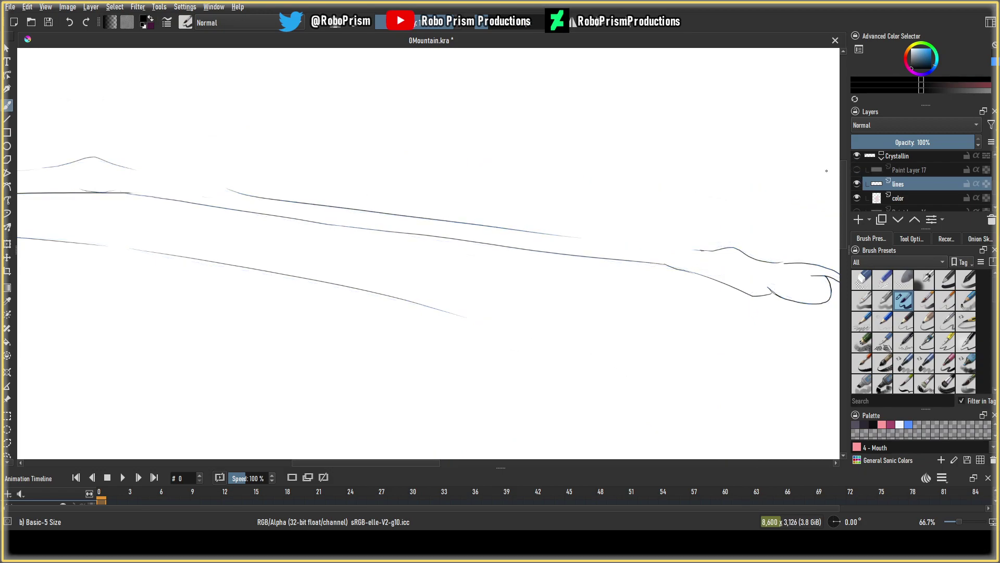
pyautogui.press('/')
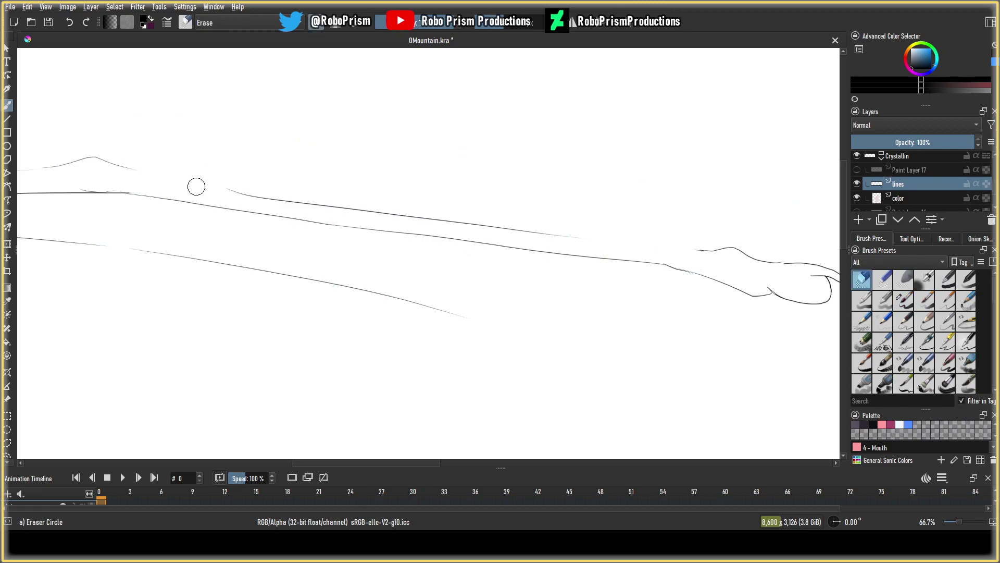
pyautogui.moveTo(134, 188)
pyautogui.mouseDown()
pyautogui.moveTo(124, 191)
pyautogui.moveTo(133, 192)
pyautogui.mouseUp()
pyautogui.moveTo(246, 189); pyautogui.dragTo(231, 190)
pyautogui.press('/')
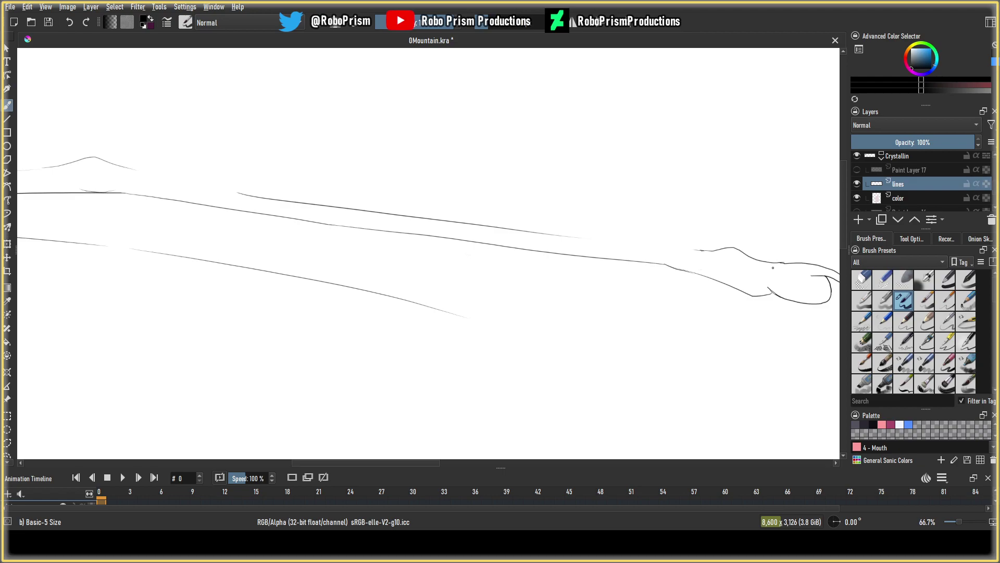
pyautogui.press('/')
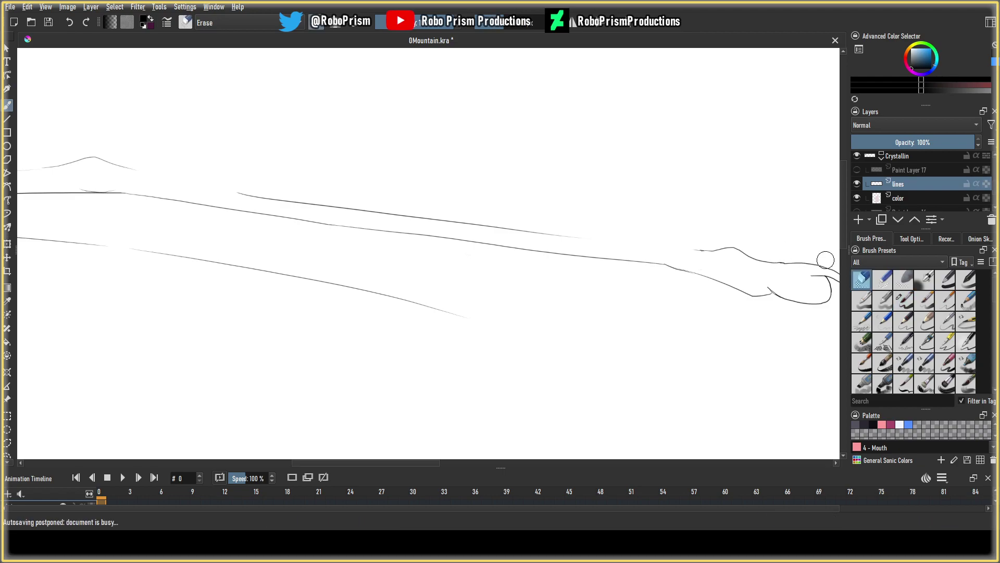
pyautogui.scroll(-3, 502, 266)
pyautogui.moveTo(489, 303); pyautogui.dragTo(459, 269)
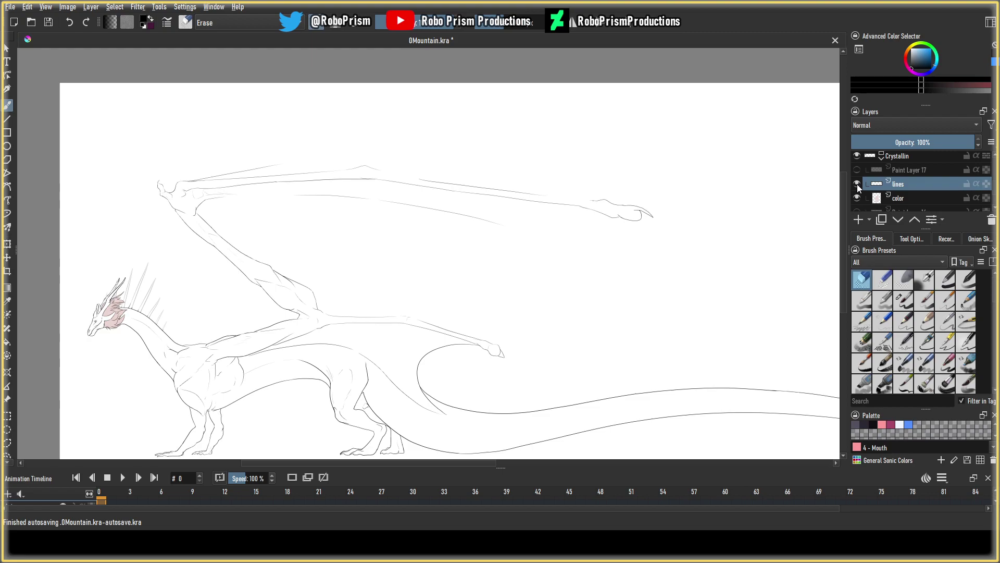
pyautogui.click(856, 170)
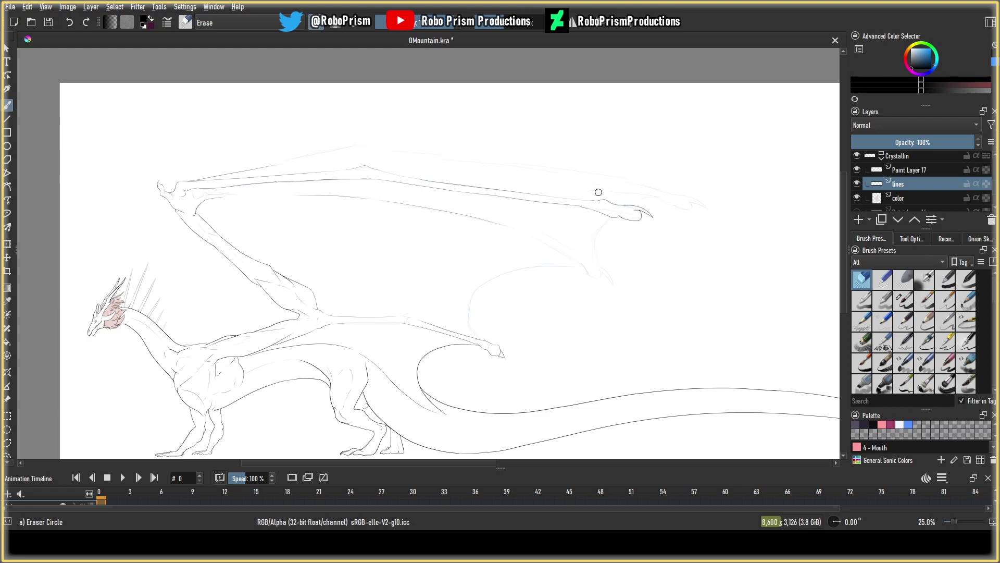
# Ink the narrow membrane loop in black from above the second fingertip back inward and out along the first finger's underside.
pyautogui.moveTo(599, 192); pyautogui.dragTo(483, 216)
pyautogui.scroll(1, 488, 230)
pyautogui.scroll(5, 496, 231)
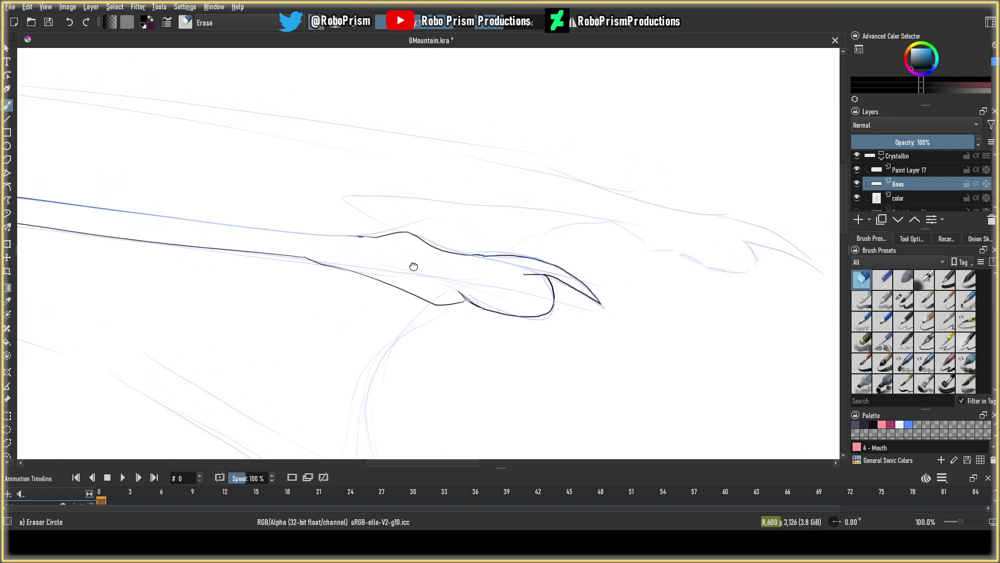
pyautogui.press('/')
pyautogui.moveTo(346, 280)
pyautogui.mouseDown()
pyautogui.moveTo(218, 216)
pyautogui.moveTo(518, 270)
pyautogui.mouseUp()
pyautogui.click(70, 22)
pyautogui.moveTo(345, 280); pyautogui.dragTo(655, 312)
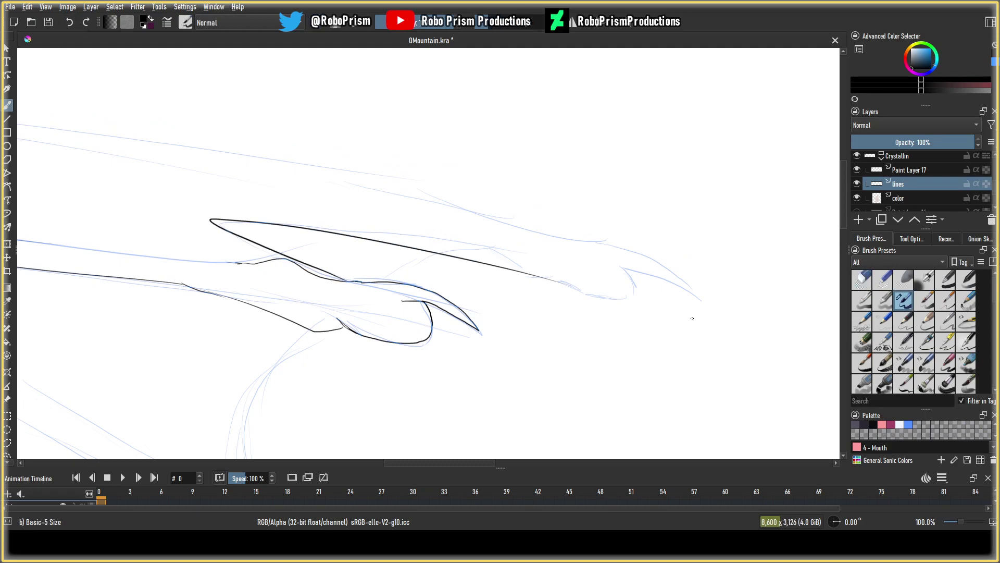
pyautogui.click(70, 22)
pyautogui.moveTo(346, 280)
pyautogui.mouseDown()
pyautogui.moveTo(339, 223)
pyautogui.moveTo(566, 268)
pyautogui.mouseUp()
# Ink the underside of the first finger's tip in black, with a small knuckle and a rounded end.
pyautogui.moveTo(491, 249)
pyautogui.mouseDown()
pyautogui.moveTo(600, 296)
pyautogui.moveTo(622, 297)
pyautogui.moveTo(624, 269)
pyautogui.mouseUp()
pyautogui.click(69, 22)
pyautogui.moveTo(559, 278)
pyautogui.mouseDown()
pyautogui.moveTo(622, 298)
pyautogui.moveTo(615, 263)
pyautogui.moveTo(714, 299)
pyautogui.mouseUp()
pyautogui.hotkey('ctrl', 'z')
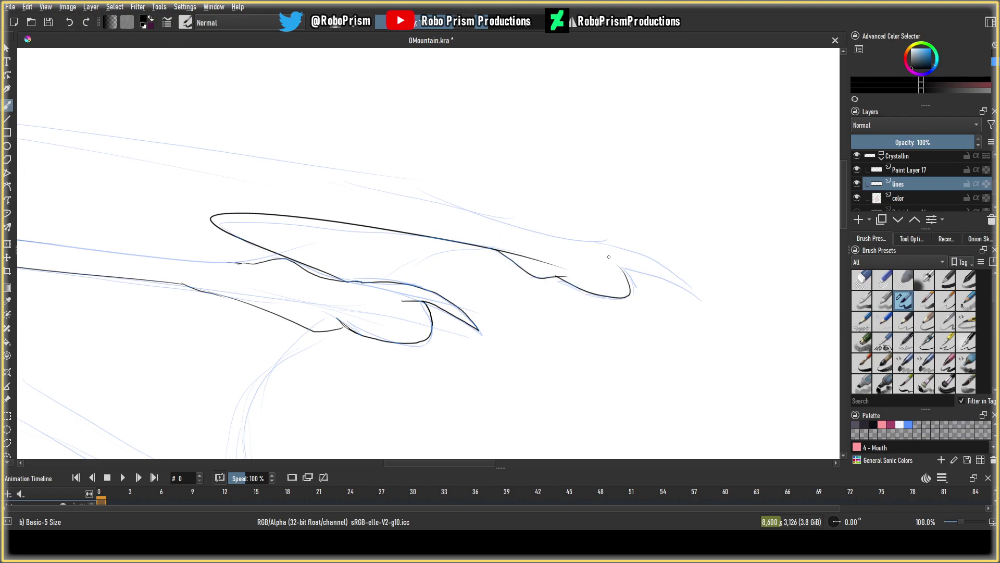
# Ink the first finger's curved claw in black, redrawing its upper curve, and trim the overlong claw tip with the eraser.
pyautogui.moveTo(610, 265)
pyautogui.mouseDown()
pyautogui.moveTo(704, 300)
pyautogui.moveTo(550, 232)
pyautogui.mouseUp()
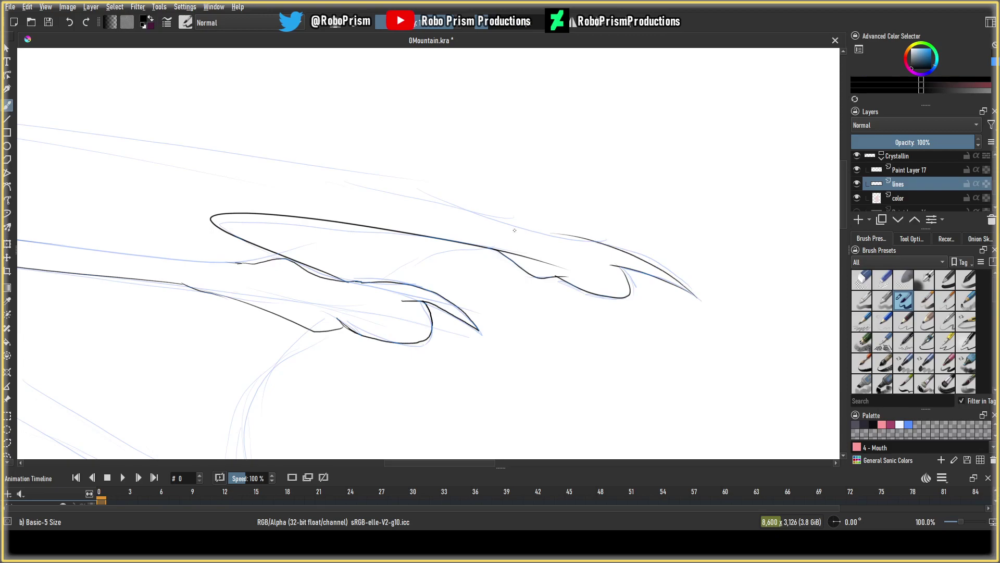
pyautogui.hotkey('ctrl', 'z')
pyautogui.moveTo(560, 239); pyautogui.dragTo(704, 297)
pyautogui.click(69, 22)
pyautogui.moveTo(550, 238)
pyautogui.mouseDown()
pyautogui.moveTo(625, 257)
pyautogui.moveTo(691, 294)
pyautogui.mouseUp()
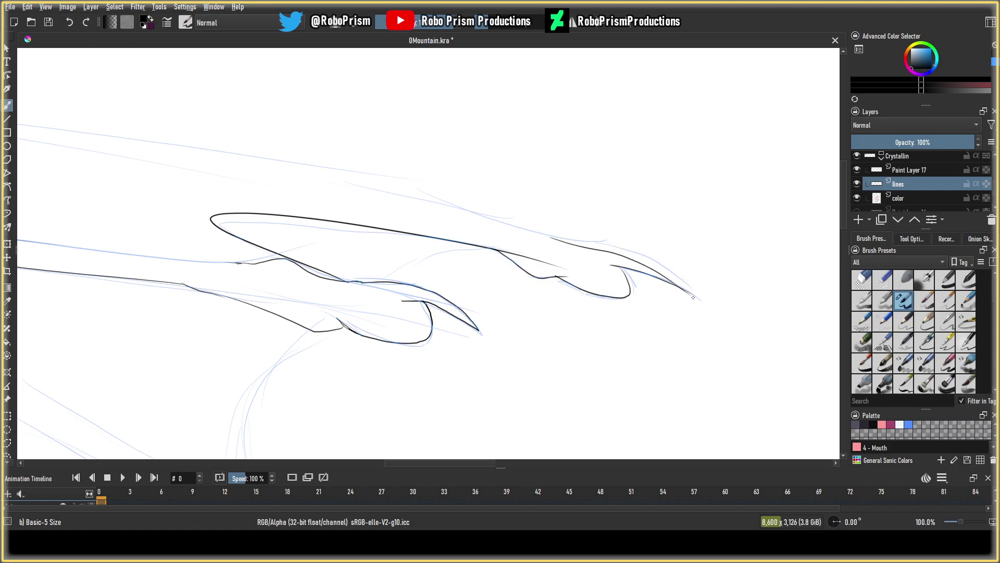
pyautogui.click(69, 22)
pyautogui.moveTo(546, 236)
pyautogui.mouseDown()
pyautogui.moveTo(640, 257)
pyautogui.moveTo(705, 298)
pyautogui.mouseUp()
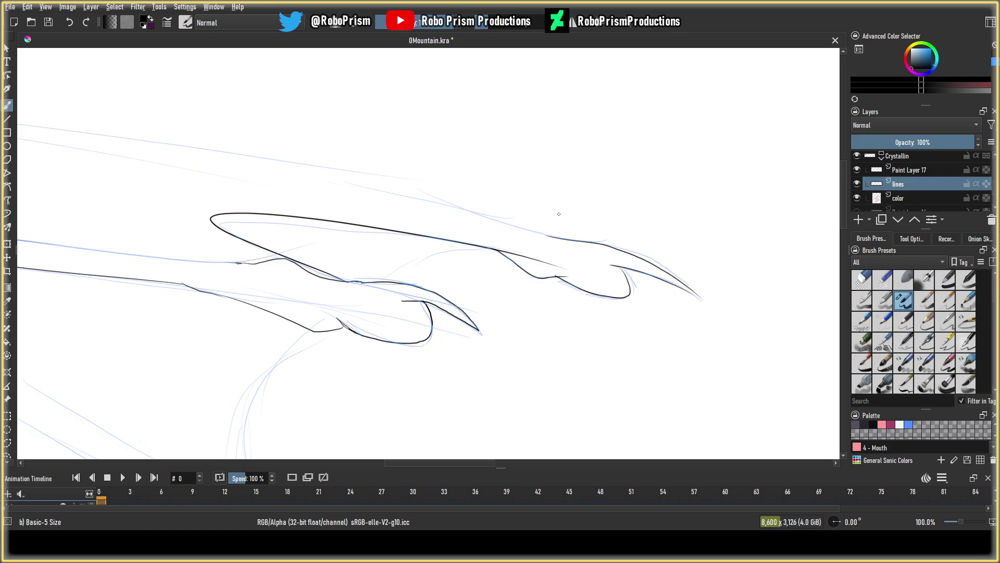
pyautogui.hotkey('ctrl', 'z')
pyautogui.moveTo(548, 235)
pyautogui.mouseDown()
pyautogui.moveTo(628, 251)
pyautogui.moveTo(698, 300)
pyautogui.mouseUp()
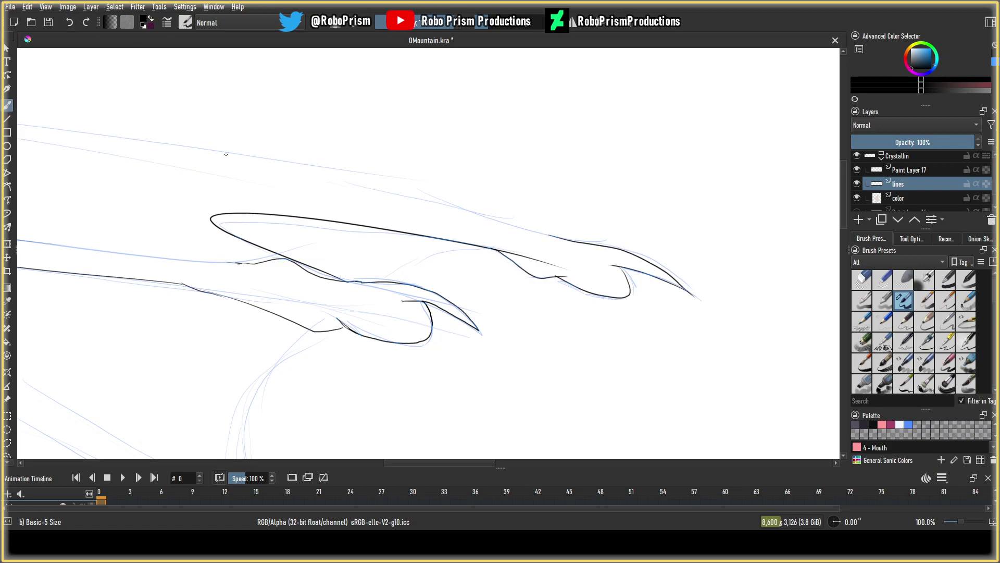
pyautogui.press('/')
pyautogui.moveTo(699, 304); pyautogui.dragTo(691, 291)
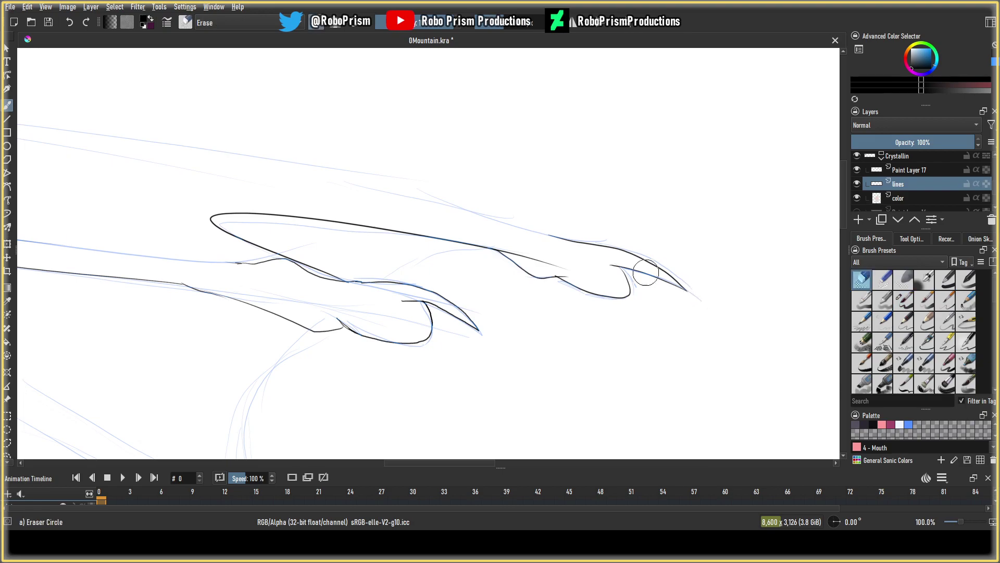
pyautogui.moveTo(551, 271); pyautogui.dragTo(555, 274)
# Ink the first finger's upper edge in black from the claw inward over the raised knuckle, redrawing it to fit.
pyautogui.press('e')
pyautogui.moveTo(378, 174); pyautogui.dragTo(618, 245)
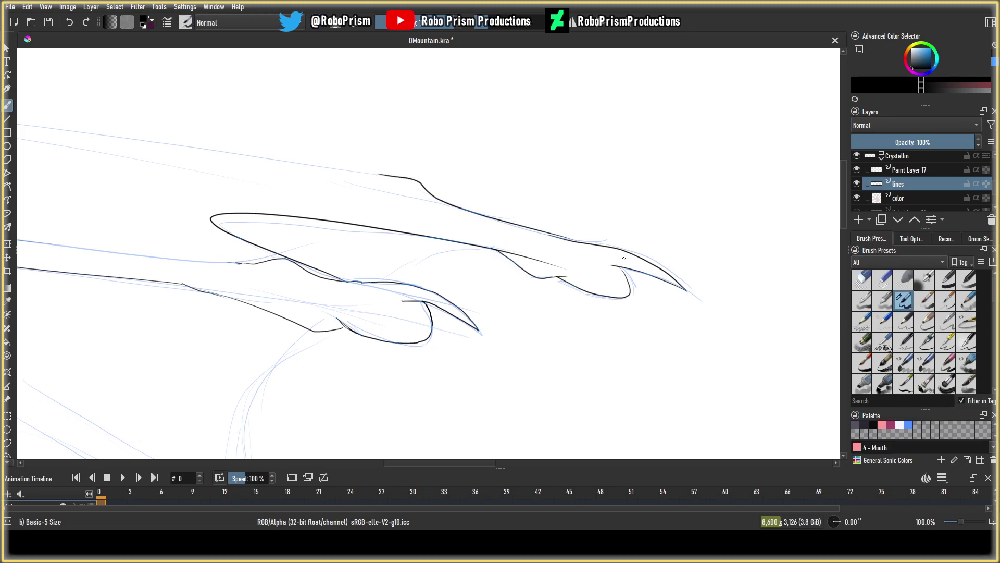
pyautogui.hotkey('ctrl', 'z')
pyautogui.moveTo(552, 236)
pyautogui.mouseDown()
pyautogui.moveTo(379, 161)
pyautogui.moveTo(263, 139)
pyautogui.mouseUp()
pyautogui.hotkey('ctrl', 'z')
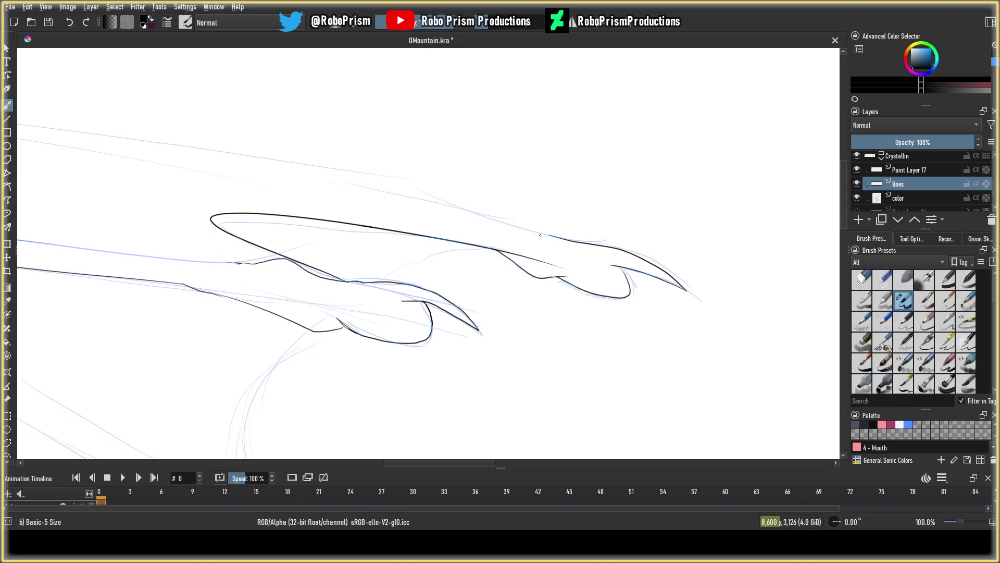
pyautogui.moveTo(550, 236); pyautogui.dragTo(324, 170)
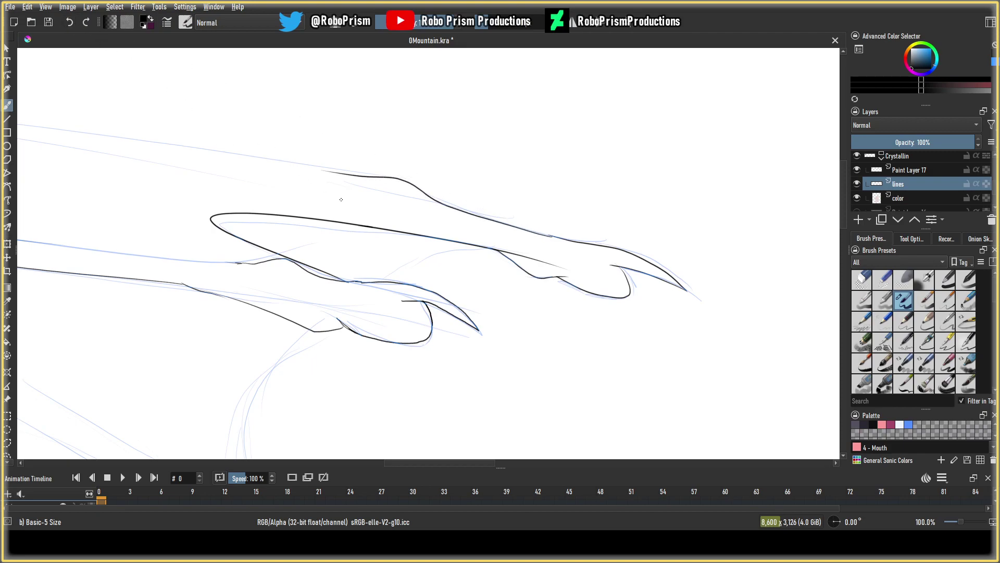
# Redraw the first finger's upper edge in black from the claw inward, ending it just past the raised knuckle.
pyautogui.click(70, 21)
pyautogui.moveTo(547, 235)
pyautogui.mouseDown()
pyautogui.moveTo(345, 165)
pyautogui.moveTo(597, 250)
pyautogui.mouseUp()
pyautogui.click(70, 21)
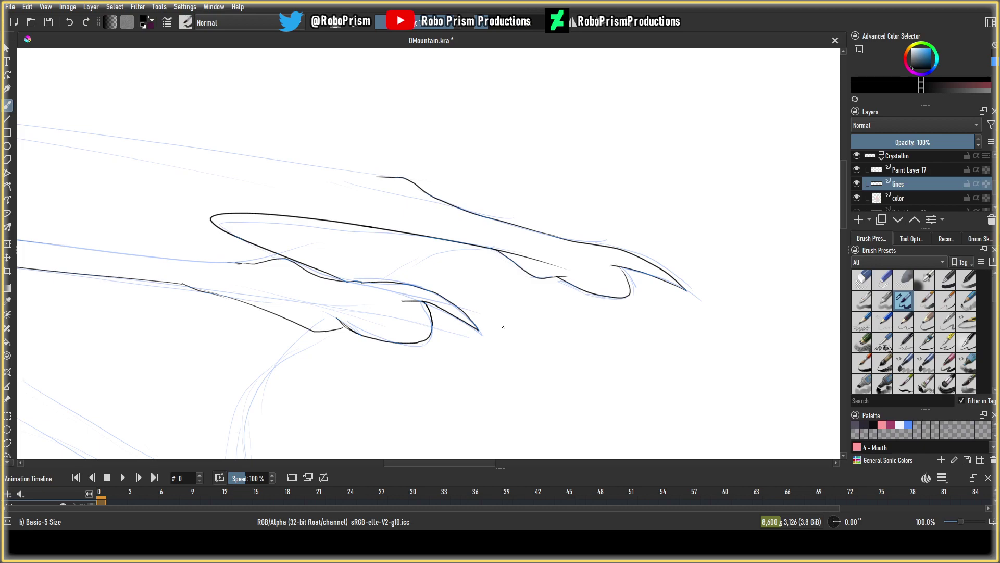
# Try to ink the first finger's long upper edge in black from the raised knuckle inward over the joint's peak.
pyautogui.scroll(-4, 649, 265)
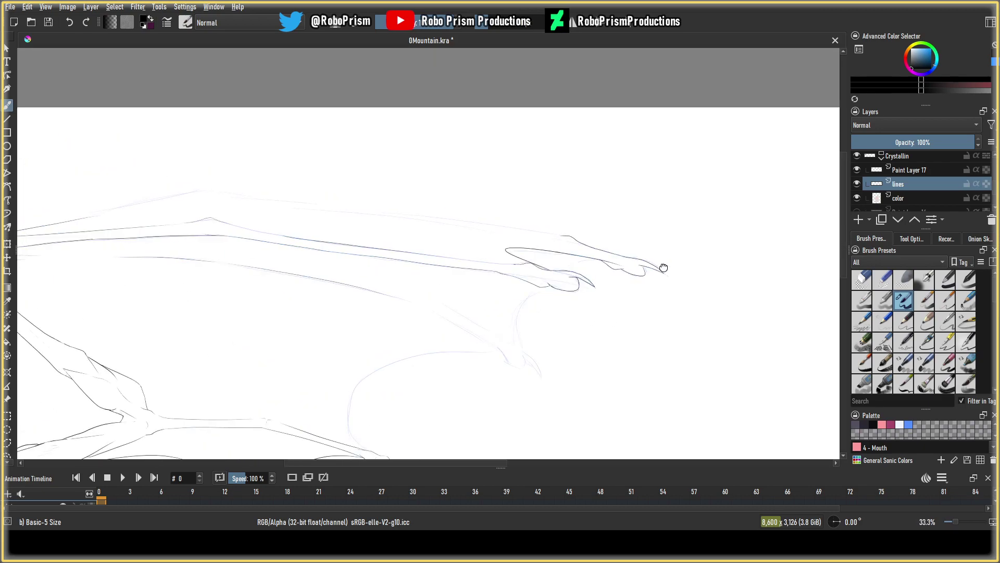
pyautogui.moveTo(497, 268); pyautogui.dragTo(478, 272)
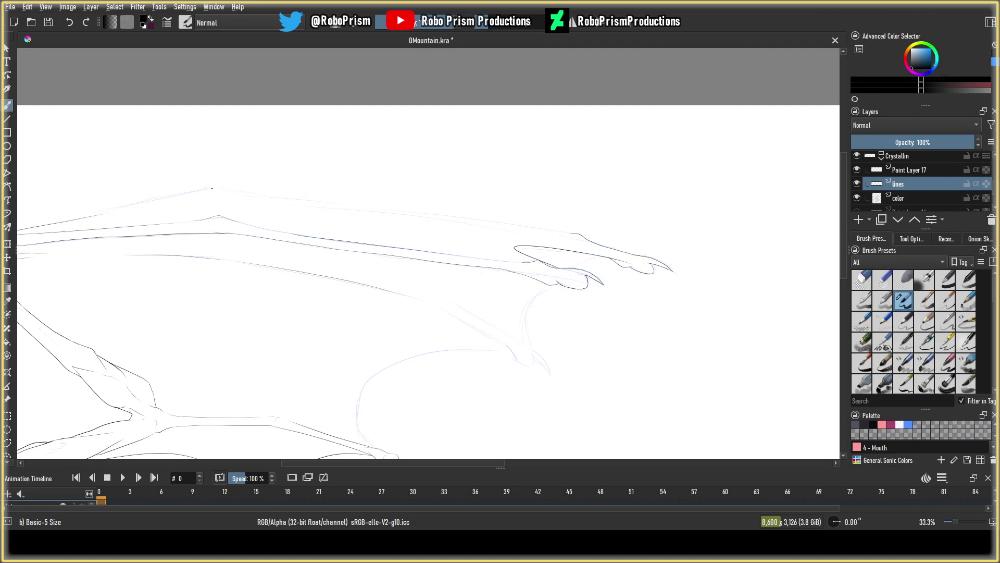
pyautogui.moveTo(214, 189); pyautogui.dragTo(612, 233)
pyautogui.hotkey('ctrl', 'z')
pyautogui.hotkey('ctrl', 'shift', 'z')
pyautogui.hotkey('ctrl', 'z')
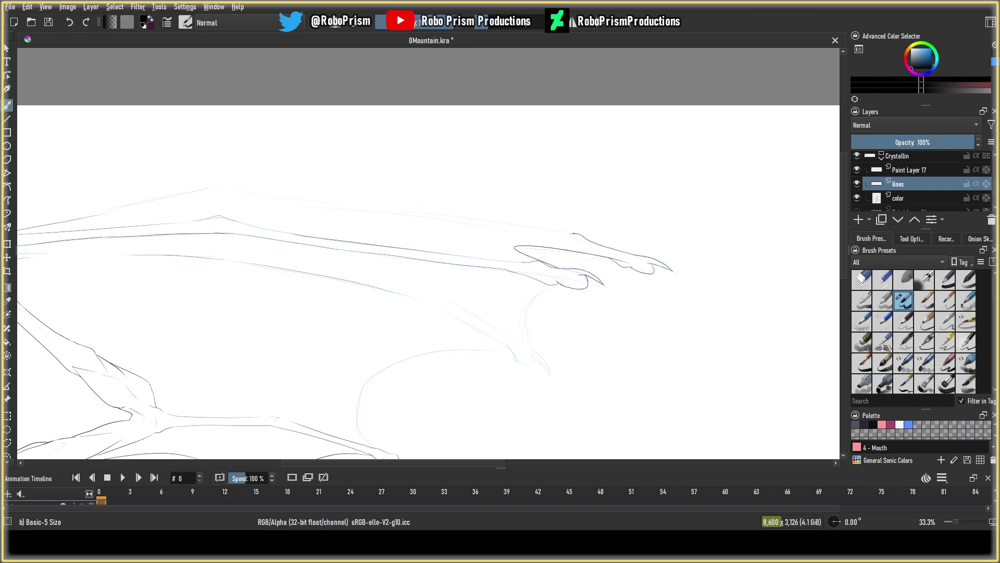
pyautogui.hotkey('ctrl', 'shift', 'z')
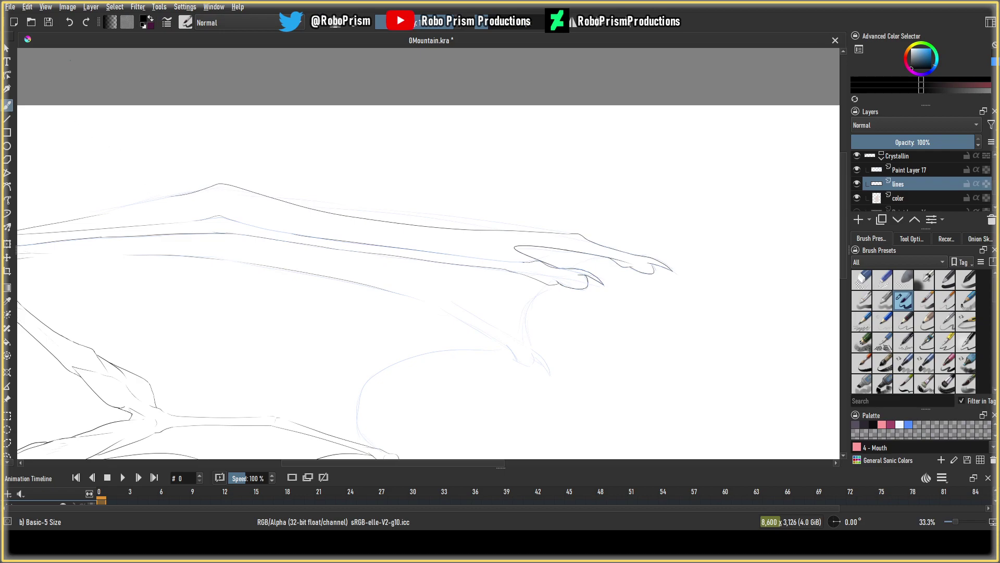
pyautogui.hotkey('ctrl', 'z')
pyautogui.moveTo(572, 233)
pyautogui.mouseDown()
pyautogui.moveTo(218, 184)
pyautogui.moveTo(154, 183)
pyautogui.mouseUp()
pyautogui.hotkey('ctrl', 'z')
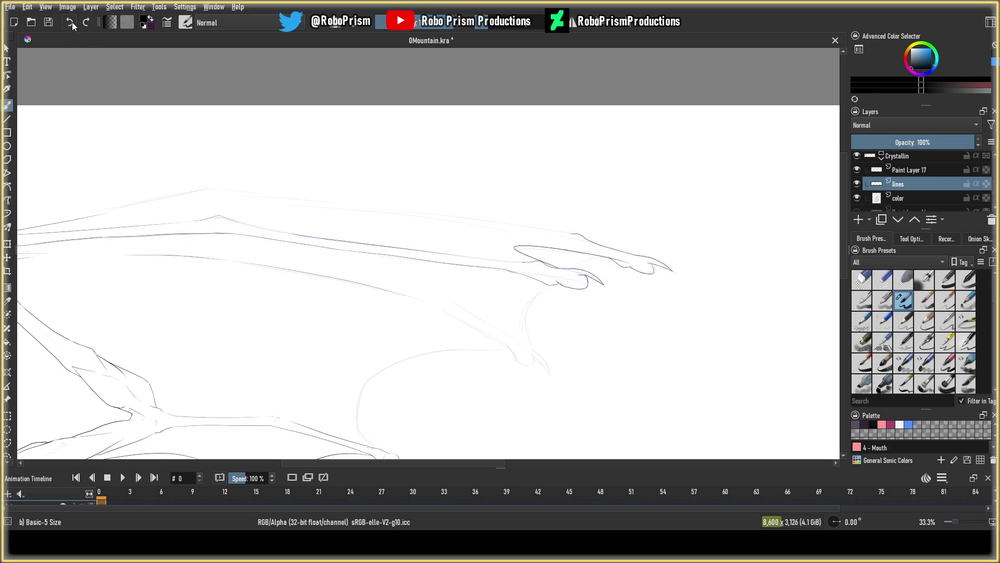
pyautogui.moveTo(571, 234)
pyautogui.mouseDown()
pyautogui.moveTo(410, 220)
pyautogui.moveTo(238, 182)
pyautogui.moveTo(186, 188)
pyautogui.mouseUp()
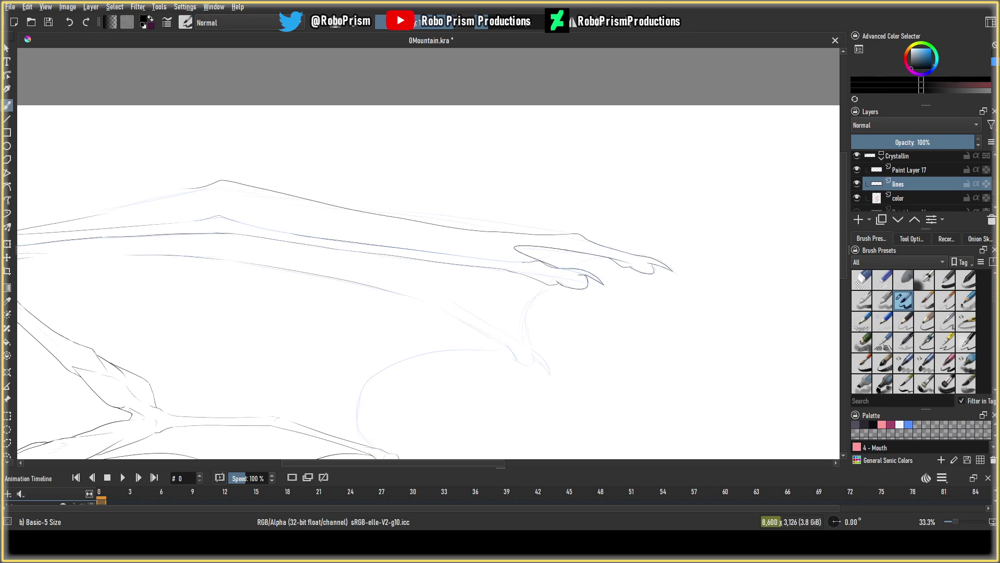
# Erase the overshooting inner end of the new upper edge line beside the joint's peak and save the document.
pyautogui.moveTo(237, 296); pyautogui.dragTo(346, 312)
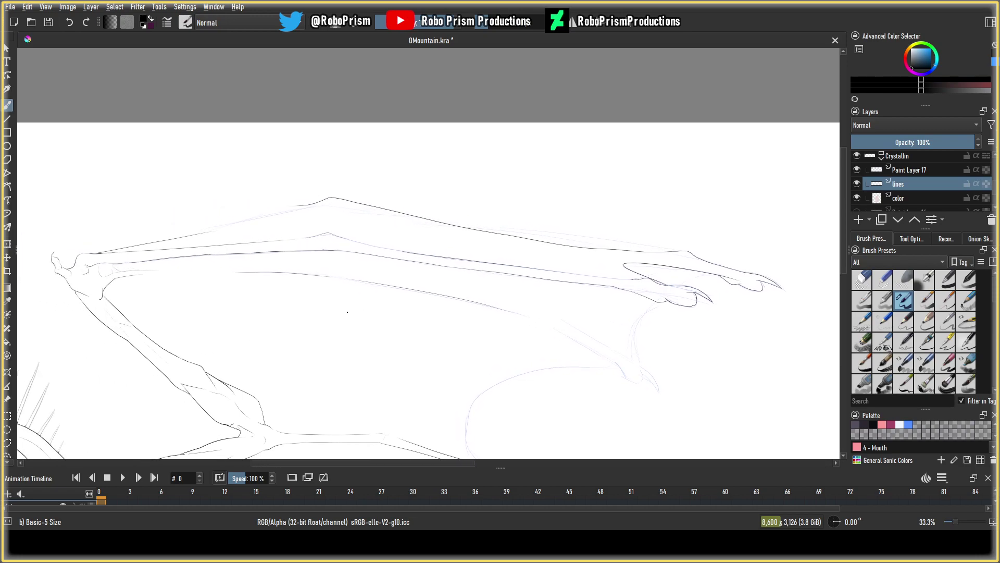
pyautogui.scroll(2, 271, 217)
pyautogui.moveTo(272, 219); pyautogui.dragTo(326, 259)
pyautogui.scroll(3, 390, 243)
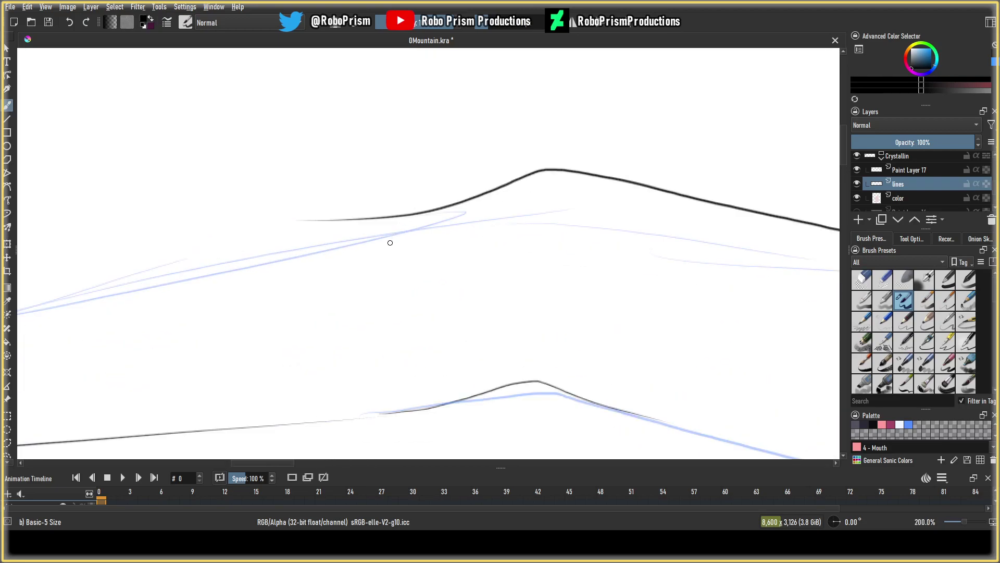
pyautogui.press('/')
pyautogui.moveTo(308, 217)
pyautogui.mouseDown()
pyautogui.moveTo(331, 219)
pyautogui.moveTo(292, 213)
pyautogui.moveTo(452, 187)
pyautogui.moveTo(401, 215)
pyautogui.mouseUp()
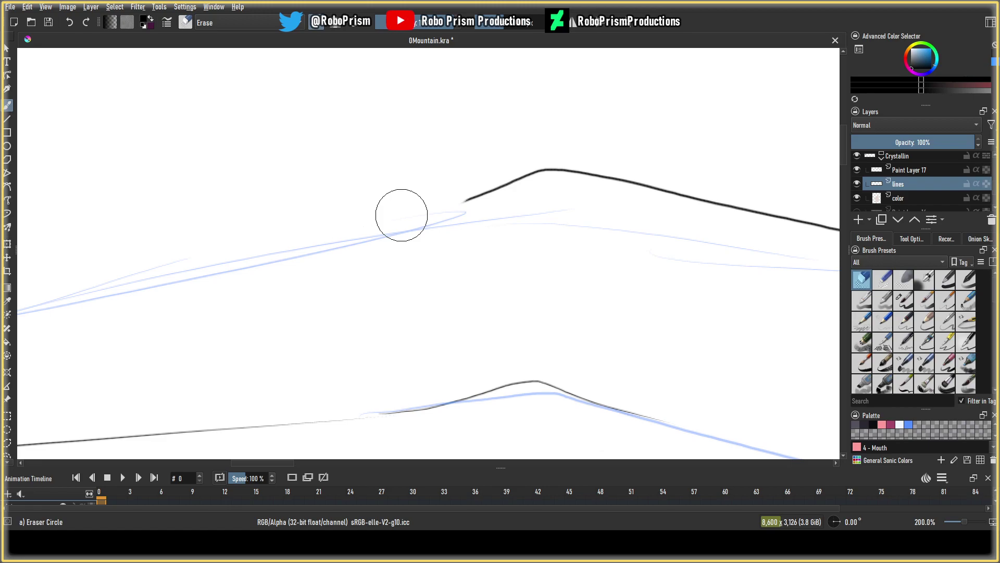
pyautogui.hotkey('ctrl', 's')
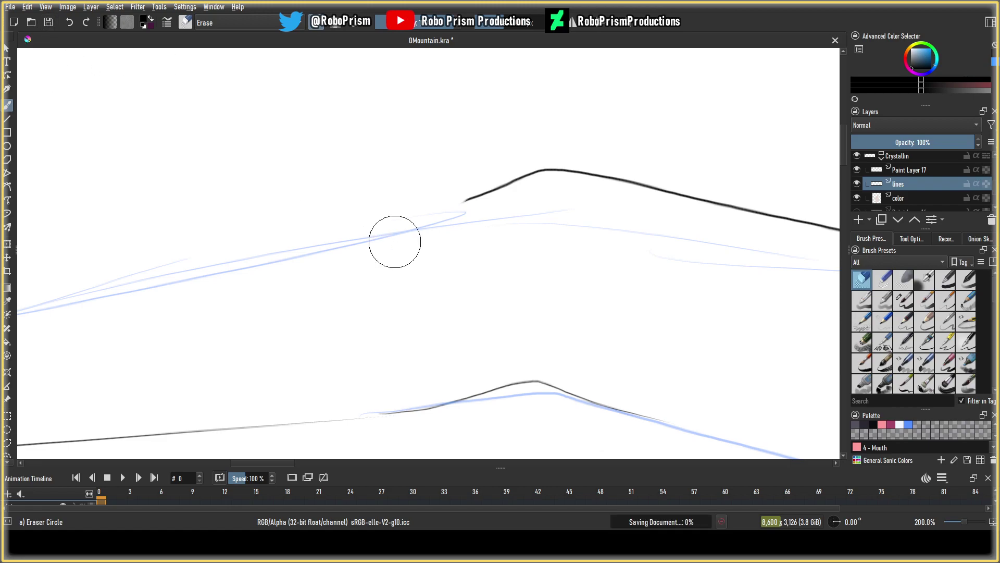
# Undo the erasing and the long upper edge line of the first finger.
pyautogui.scroll(-4, 395, 242)
pyautogui.moveTo(362, 255); pyautogui.dragTo(353, 151)
pyautogui.moveTo(505, 141); pyautogui.dragTo(349, 212)
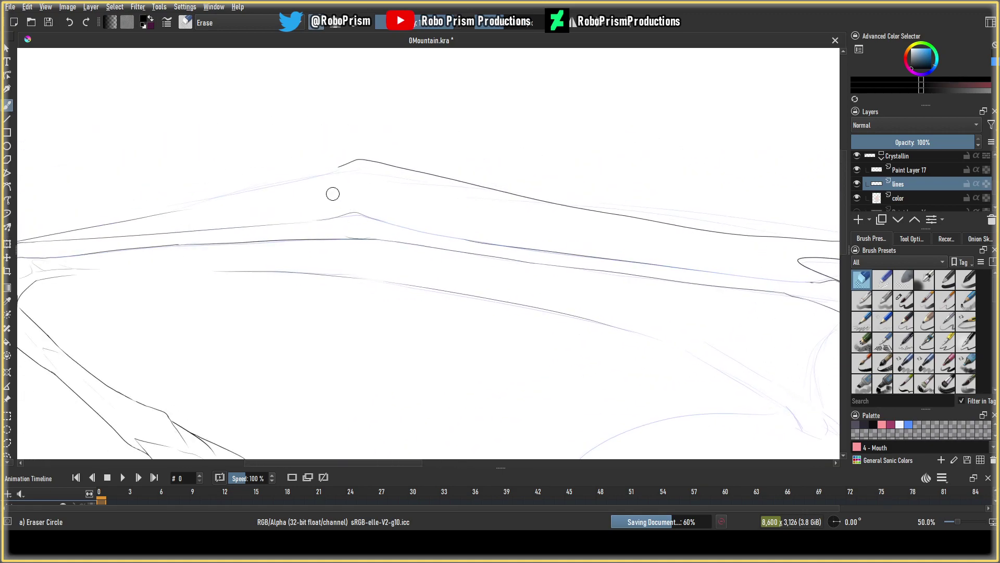
pyautogui.click(70, 24)
pyautogui.click(70, 24)
pyautogui.scroll(1, 245, 172)
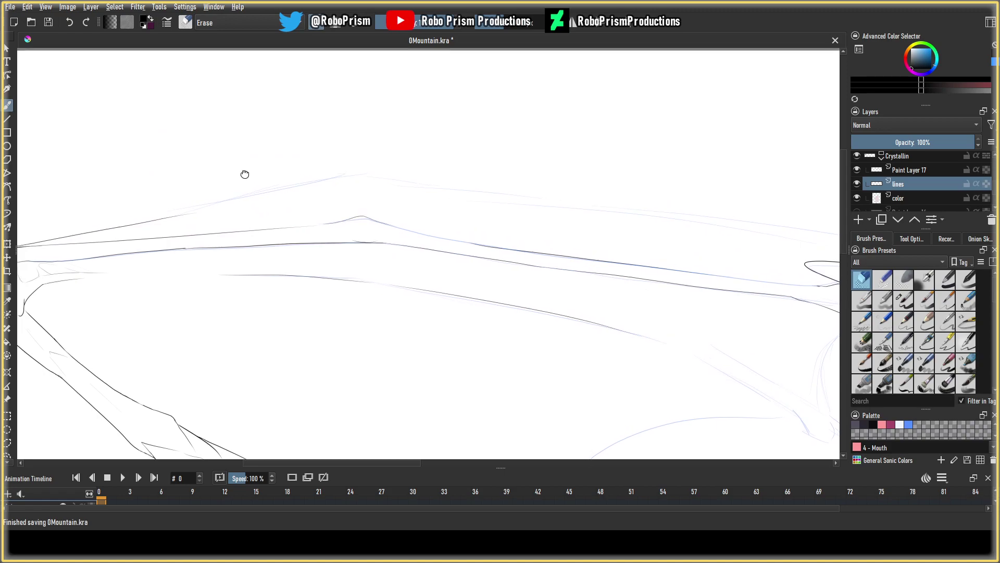
# Ink the first finger's upper edge in black from the inner line up over the joint's peak, redrawing it to fit.
pyautogui.press('/')
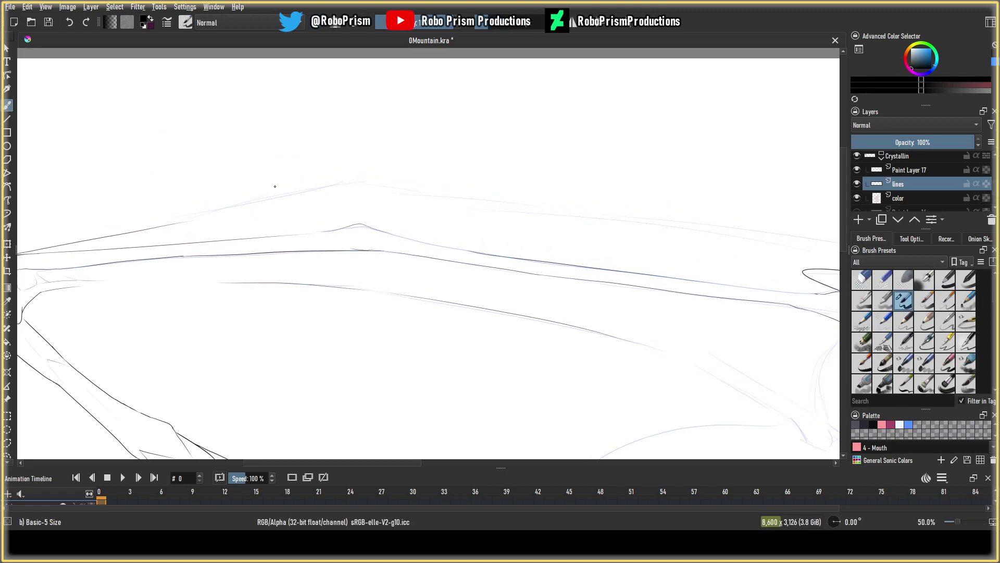
pyautogui.moveTo(166, 225)
pyautogui.mouseDown()
pyautogui.moveTo(344, 190)
pyautogui.moveTo(423, 194)
pyautogui.mouseUp()
pyautogui.hotkey('ctrl', 'z')
pyautogui.moveTo(174, 223); pyautogui.dragTo(363, 187)
pyautogui.hotkey('ctrl', 'z')
pyautogui.moveTo(174, 223)
pyautogui.mouseDown()
pyautogui.moveTo(349, 188)
pyautogui.moveTo(438, 191)
pyautogui.mouseUp()
pyautogui.hotkey('ctrl', 'z')
pyautogui.moveTo(368, 238); pyautogui.dragTo(379, 228)
pyautogui.moveTo(308, 236); pyautogui.dragTo(208, 226)
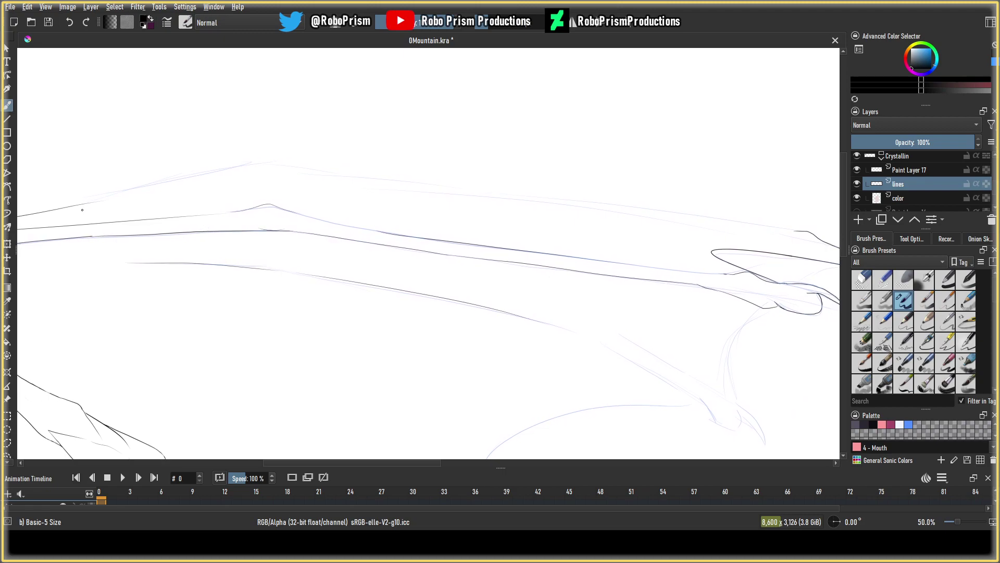
pyautogui.moveTo(77, 205)
pyautogui.mouseDown()
pyautogui.moveTo(263, 163)
pyautogui.moveTo(293, 171)
pyautogui.mouseUp()
pyautogui.click(69, 23)
pyautogui.moveTo(84, 204); pyautogui.dragTo(299, 163)
pyautogui.click(69, 23)
pyautogui.moveTo(80, 204)
pyautogui.mouseDown()
pyautogui.moveTo(255, 159)
pyautogui.moveTo(326, 168)
pyautogui.mouseUp()
pyautogui.click(70, 23)
pyautogui.moveTo(89, 203)
pyautogui.mouseDown()
pyautogui.moveTo(268, 161)
pyautogui.moveTo(336, 168)
pyautogui.mouseUp()
# Ink the first finger's long upper edge from the joint's peak out to the raised knuckle, and erase the stray stroke end beside the peak.
pyautogui.moveTo(435, 208)
pyautogui.mouseDown()
pyautogui.moveTo(302, 223)
pyautogui.moveTo(244, 187)
pyautogui.mouseUp()
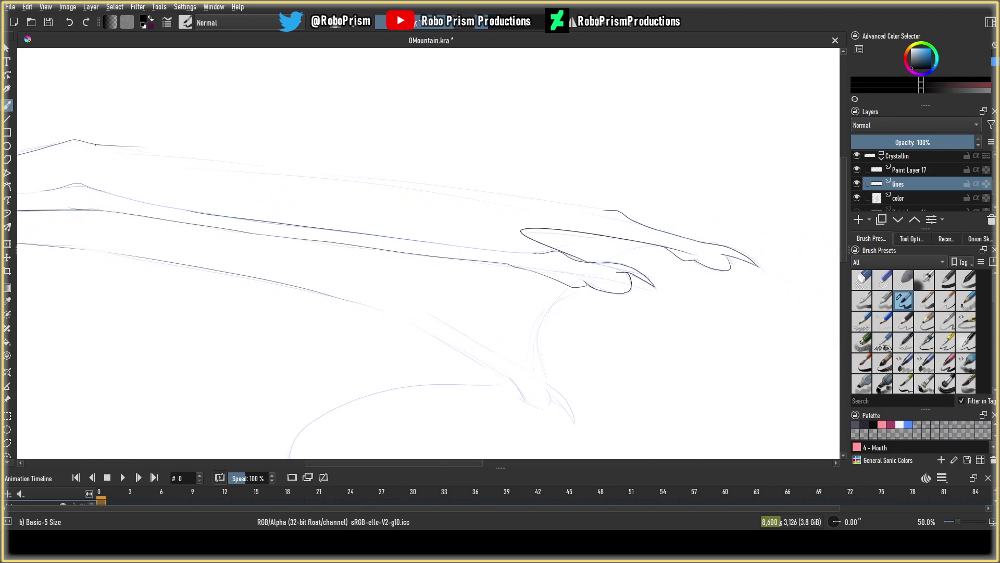
pyautogui.moveTo(104, 146)
pyautogui.mouseDown()
pyautogui.moveTo(330, 158)
pyautogui.moveTo(495, 182)
pyautogui.mouseUp()
pyautogui.click(70, 21)
pyautogui.moveTo(92, 143)
pyautogui.mouseDown()
pyautogui.moveTo(251, 171)
pyautogui.moveTo(613, 201)
pyautogui.mouseUp()
pyautogui.click(69, 22)
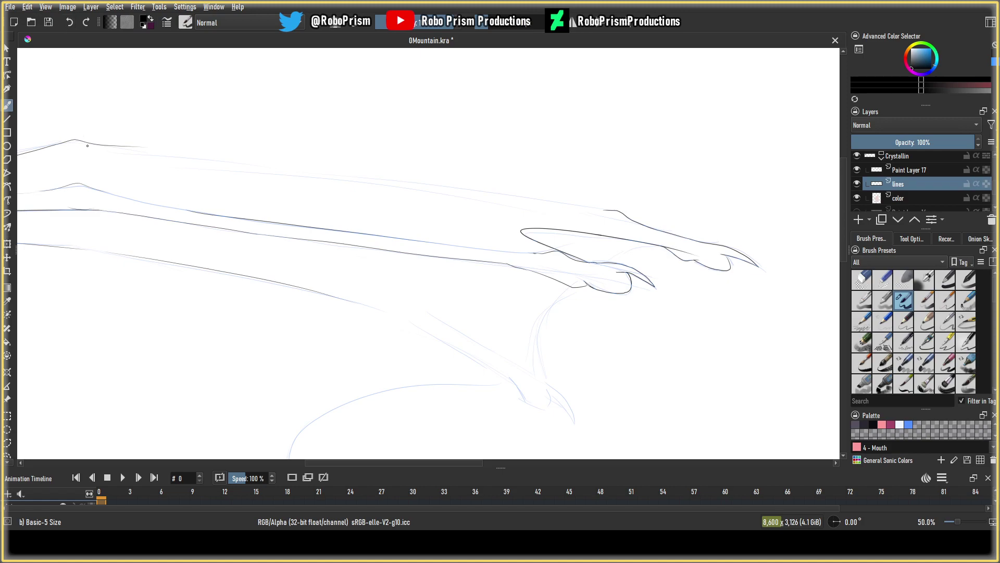
pyautogui.moveTo(88, 143)
pyautogui.mouseDown()
pyautogui.moveTo(242, 168)
pyautogui.moveTo(622, 201)
pyautogui.mouseUp()
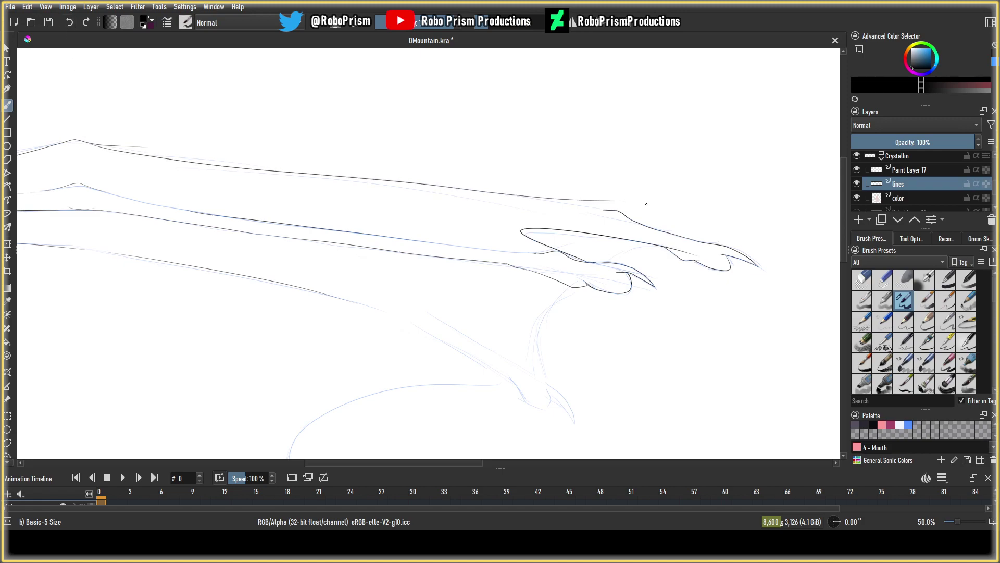
pyautogui.click(69, 22)
pyautogui.moveTo(84, 142)
pyautogui.mouseDown()
pyautogui.moveTo(156, 168)
pyautogui.moveTo(476, 208)
pyautogui.mouseUp()
pyautogui.click(69, 22)
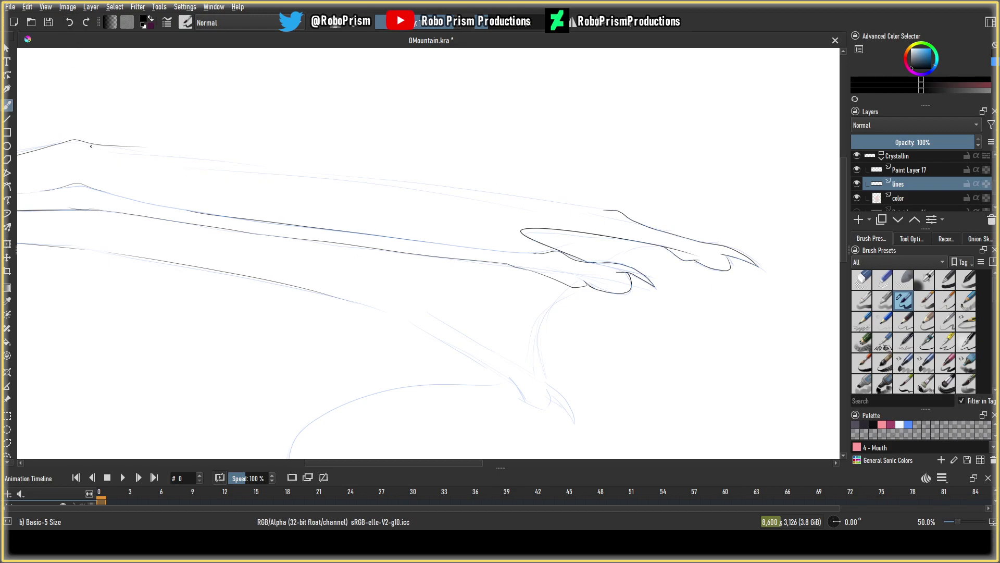
pyautogui.moveTo(88, 144); pyautogui.dragTo(300, 167)
pyautogui.moveTo(96, 145); pyautogui.dragTo(607, 209)
pyautogui.click(70, 23)
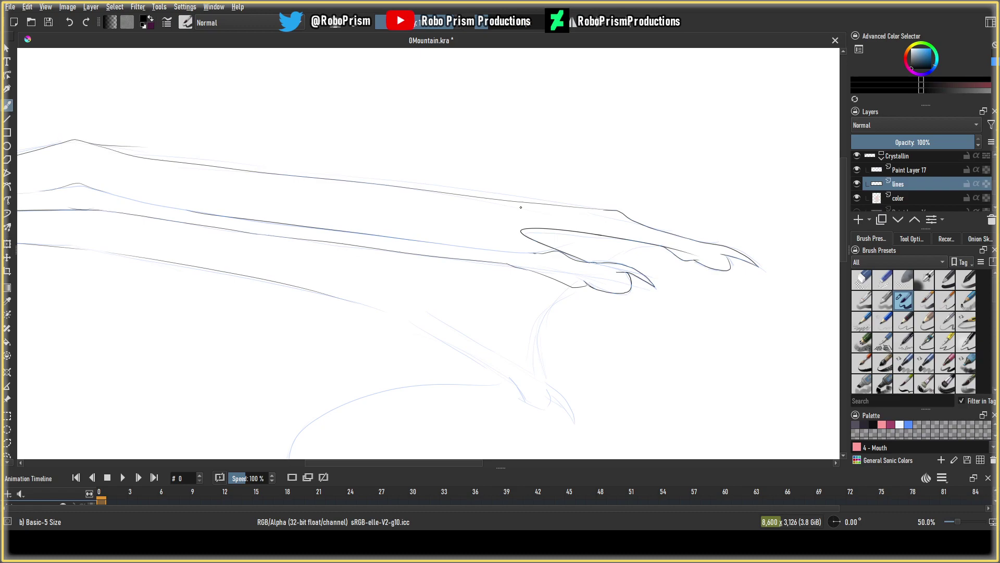
pyautogui.press('e')
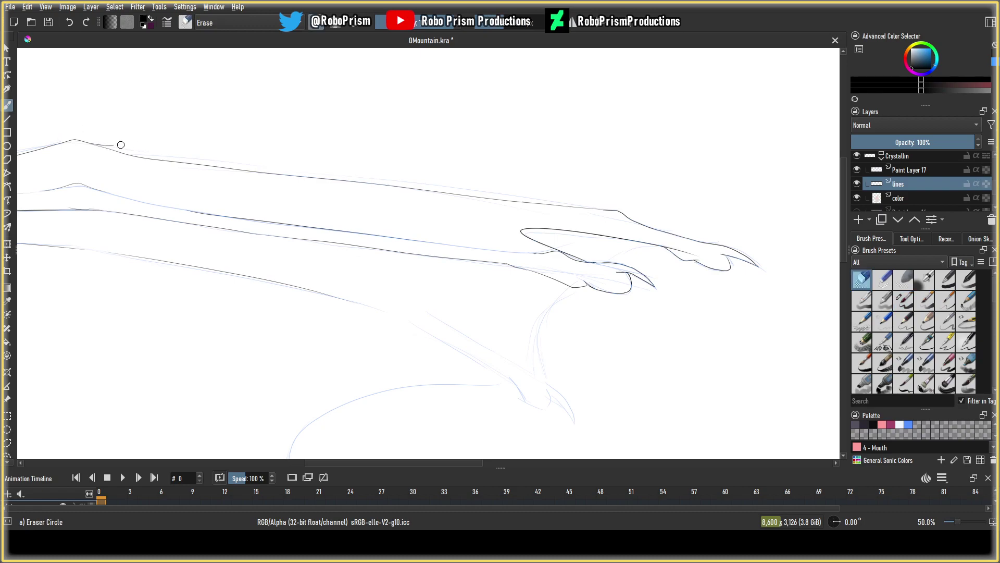
pyautogui.moveTo(91, 139); pyautogui.dragTo(103, 141)
# Ink the third finger's underside in black down to the fingertip, ending in a small knuckle notch.
pyautogui.moveTo(153, 208); pyautogui.dragTo(337, 179)
pyautogui.scroll(-2, 339, 187)
pyautogui.moveTo(342, 241); pyautogui.dragTo(304, 203)
pyautogui.scroll(4, 304, 203)
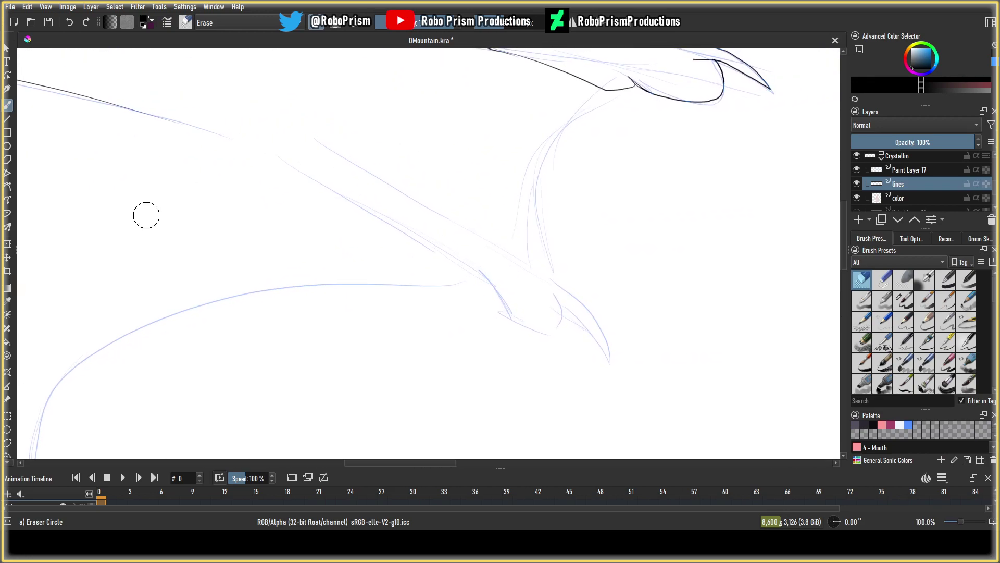
pyautogui.press('/')
pyautogui.moveTo(280, 164); pyautogui.dragTo(483, 273)
pyautogui.hotkey('ctrl', 'z')
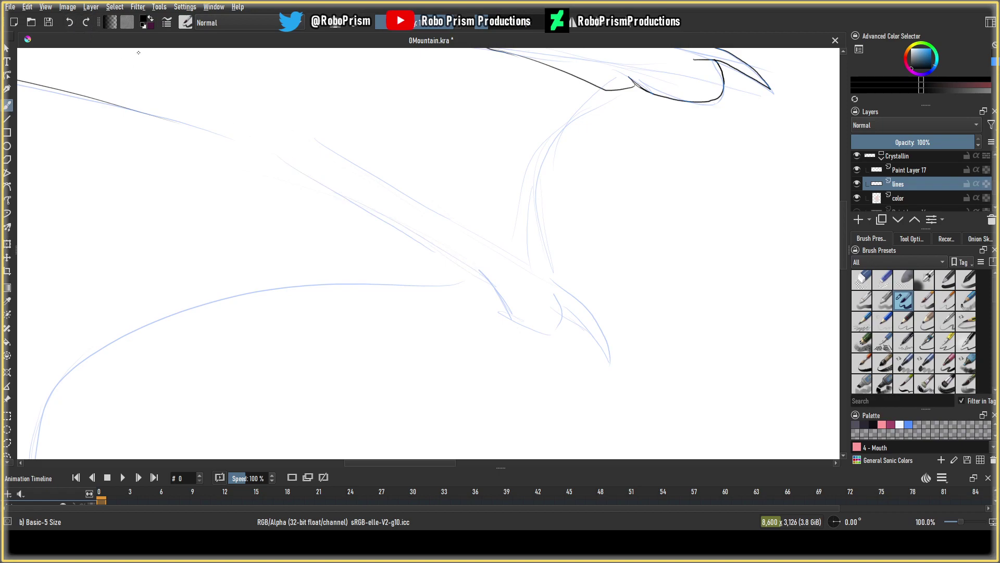
pyautogui.moveTo(283, 167); pyautogui.dragTo(462, 263)
pyautogui.hotkey('ctrl', 'z')
pyautogui.moveTo(300, 173); pyautogui.dragTo(461, 257)
pyautogui.click(73, 22)
pyautogui.moveTo(492, 287); pyautogui.dragTo(425, 230)
pyautogui.moveTo(461, 261); pyautogui.dragTo(266, 148)
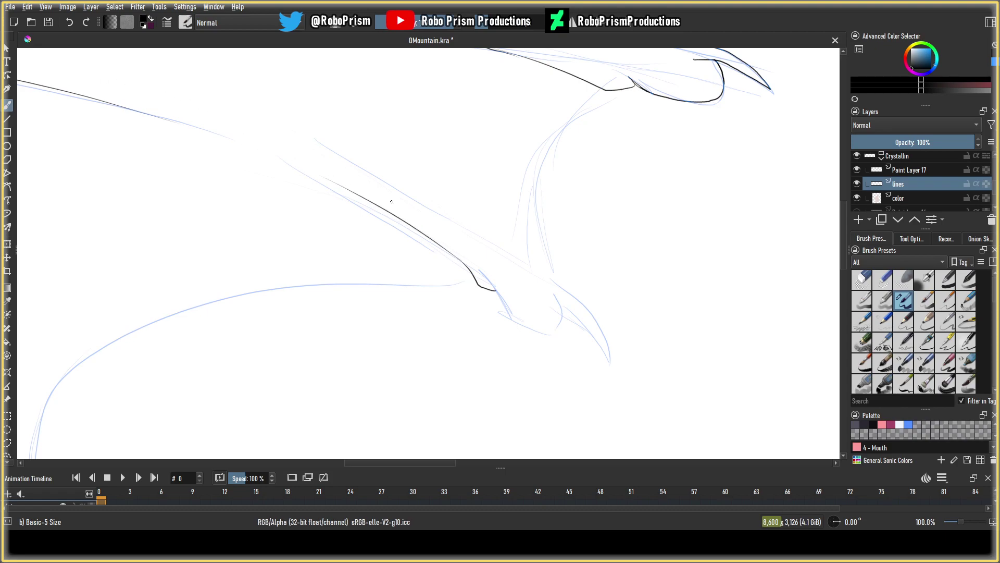
# Try to ink the third finger's tip in black as a rounded pad from the knuckle notch to the claw base.
pyautogui.moveTo(496, 291); pyautogui.dragTo(532, 329)
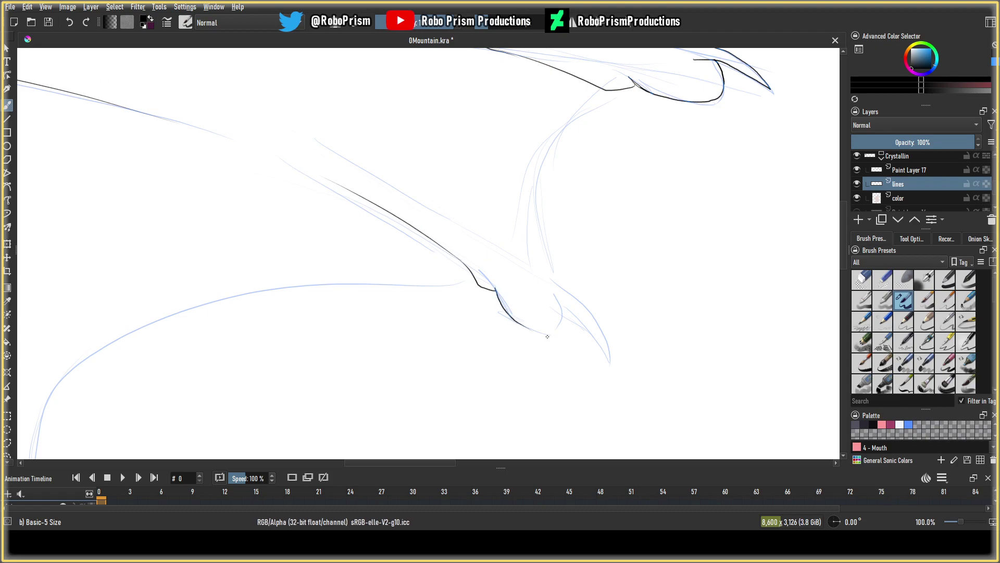
pyautogui.click(69, 22)
pyautogui.moveTo(499, 284)
pyautogui.mouseDown()
pyautogui.moveTo(503, 307)
pyautogui.moveTo(550, 334)
pyautogui.mouseUp()
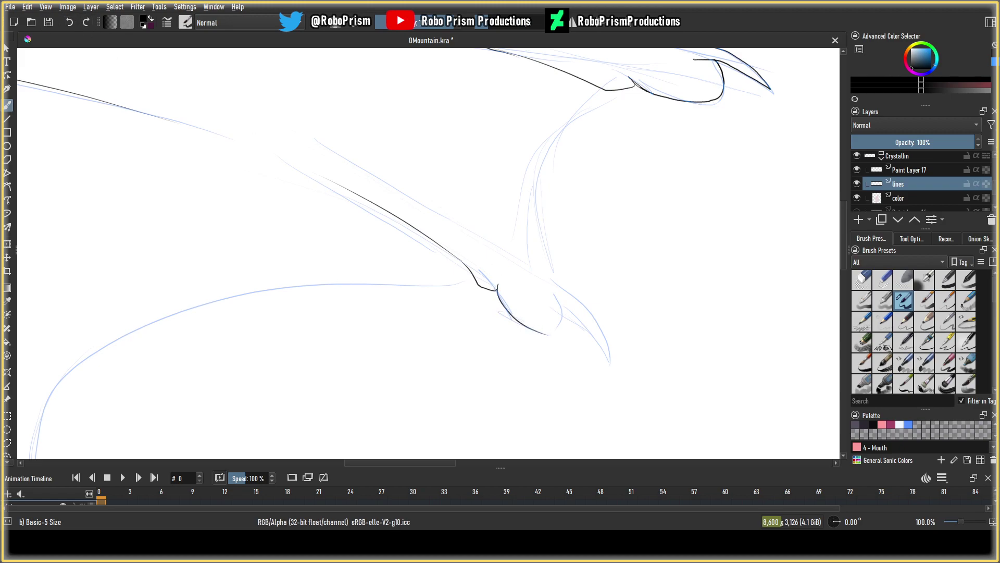
pyautogui.moveTo(548, 290)
pyautogui.mouseDown()
pyautogui.moveTo(561, 307)
pyautogui.moveTo(554, 331)
pyautogui.mouseUp()
pyautogui.press('e')
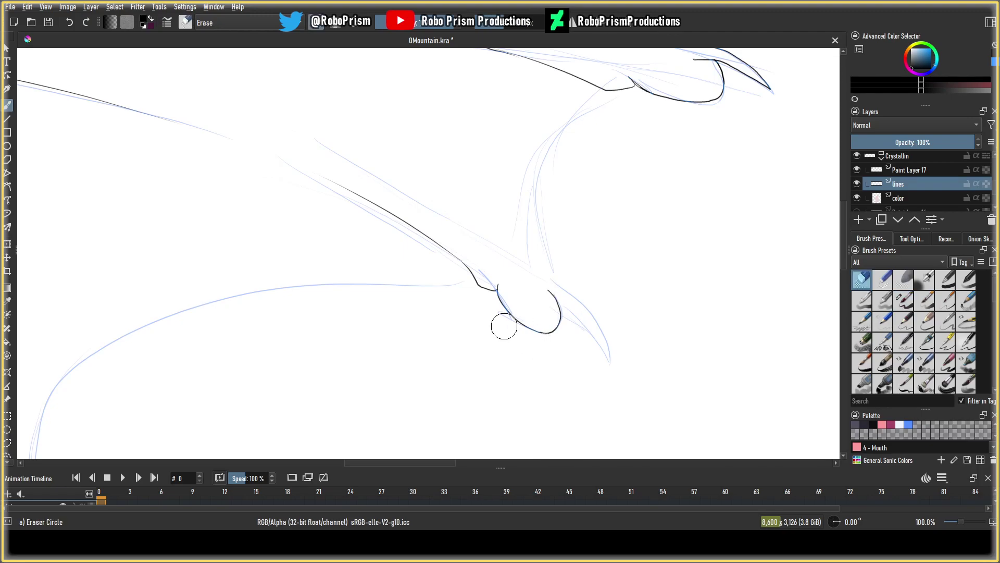
# Try to ink the third finger's curved claw in black, and hide Paint Layer 17 to check the clean lines.
pyautogui.press('e')
pyautogui.moveTo(553, 283); pyautogui.dragTo(616, 361)
pyautogui.click(70, 21)
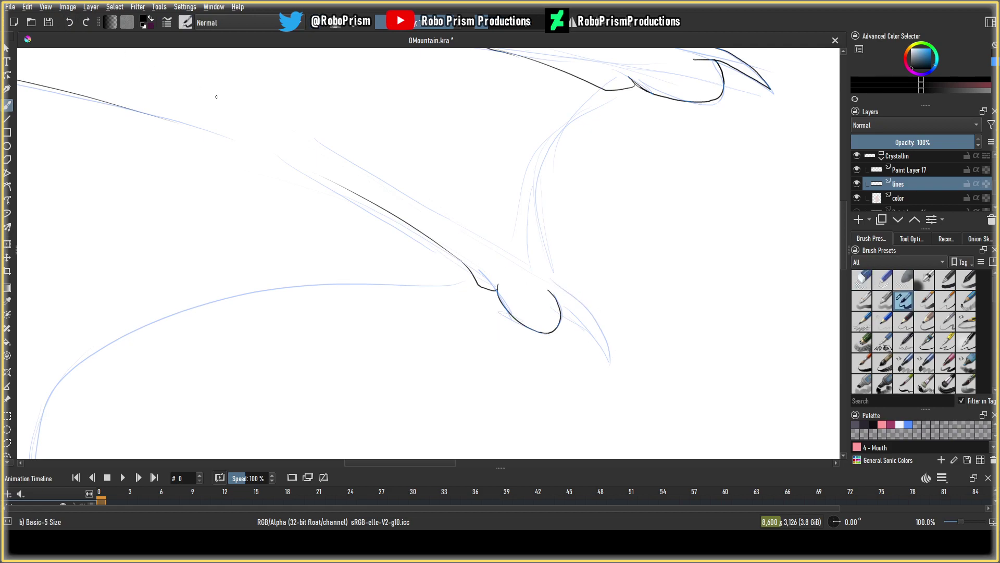
pyautogui.moveTo(561, 288)
pyautogui.mouseDown()
pyautogui.moveTo(611, 370)
pyautogui.moveTo(593, 336)
pyautogui.moveTo(561, 316)
pyautogui.mouseUp()
pyautogui.click(857, 170)
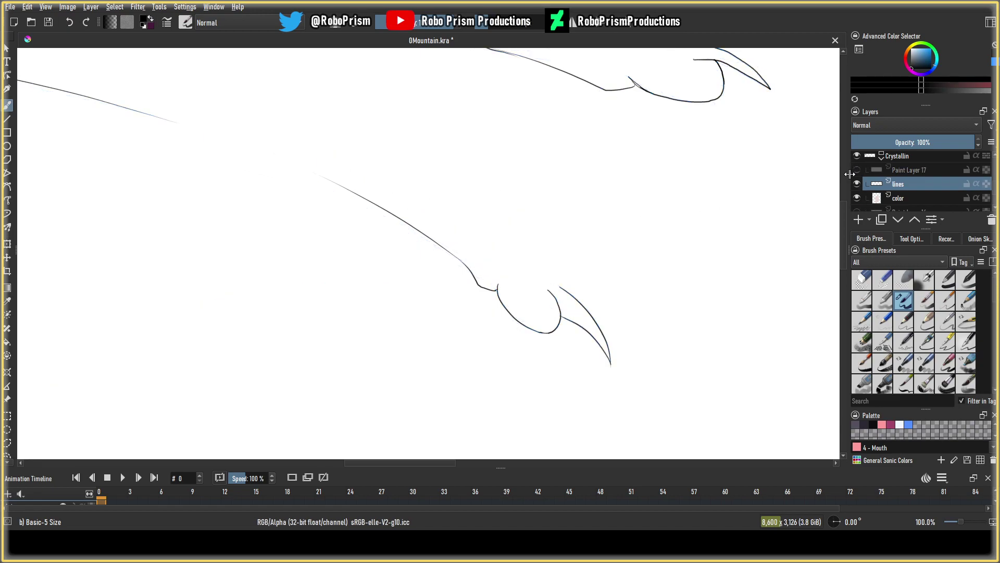
# Undo the third finger's rounded tip and claw back to its underside line, with Paint Layer 17 shown again.
pyautogui.scroll(-4, 515, 275)
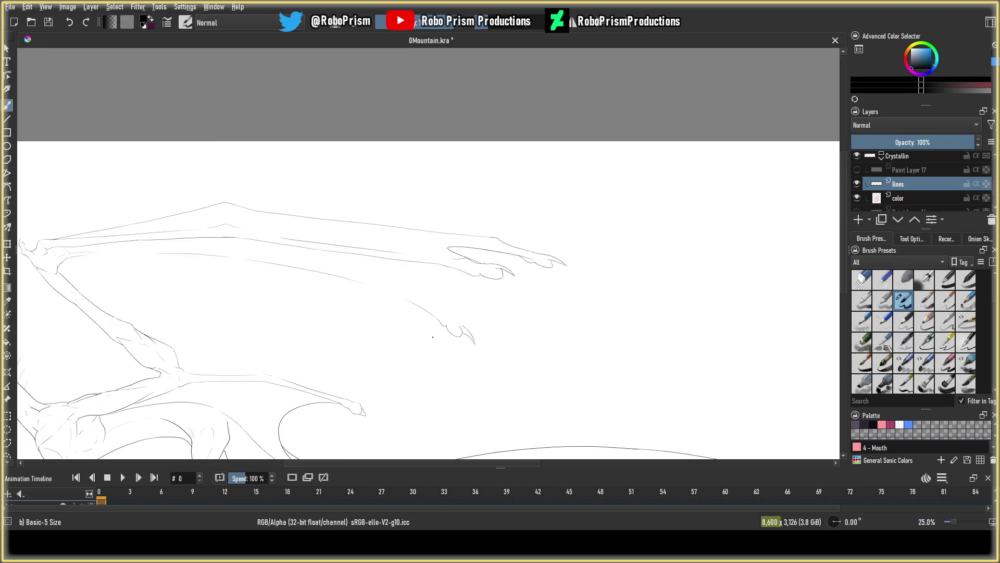
pyautogui.moveTo(474, 323); pyautogui.dragTo(500, 333)
pyautogui.scroll(5, 584, 261)
pyautogui.click(69, 23)
pyautogui.click(68, 22)
pyautogui.click(69, 23)
pyautogui.click(69, 22)
pyautogui.click(68, 23)
pyautogui.click(69, 23)
pyautogui.scroll(-7, 370, 306)
pyautogui.moveTo(370, 306); pyautogui.dragTo(367, 273)
pyautogui.scroll(3, 368, 273)
pyautogui.click(86, 24)
pyautogui.click(89, 27)
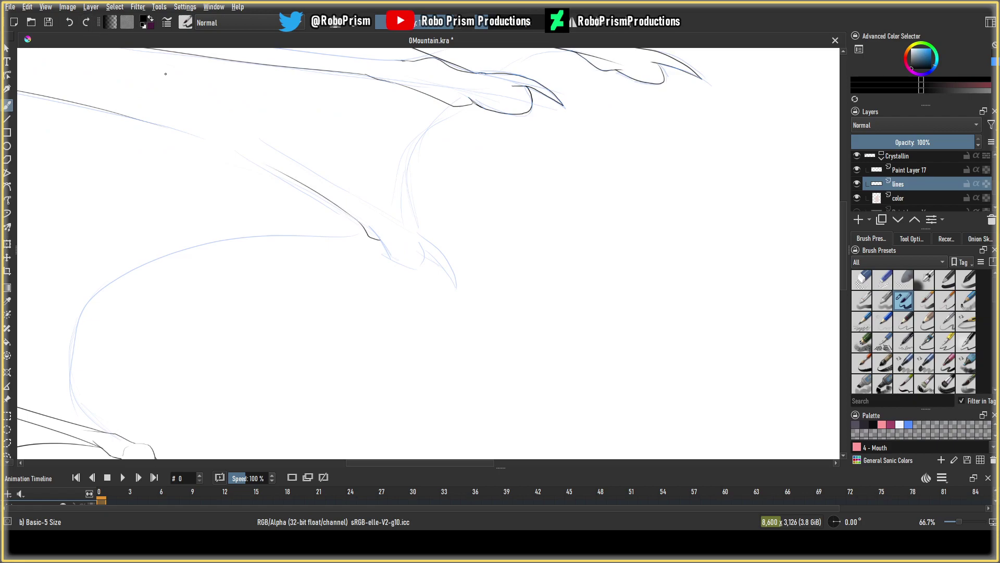
# Ink the third finger's tip in black as a longer pad with a rounded end, and add its curved, pointed claw.
pyautogui.moveTo(381, 240)
pyautogui.mouseDown()
pyautogui.moveTo(422, 275)
pyautogui.moveTo(417, 246)
pyautogui.mouseUp()
pyautogui.click(68, 24)
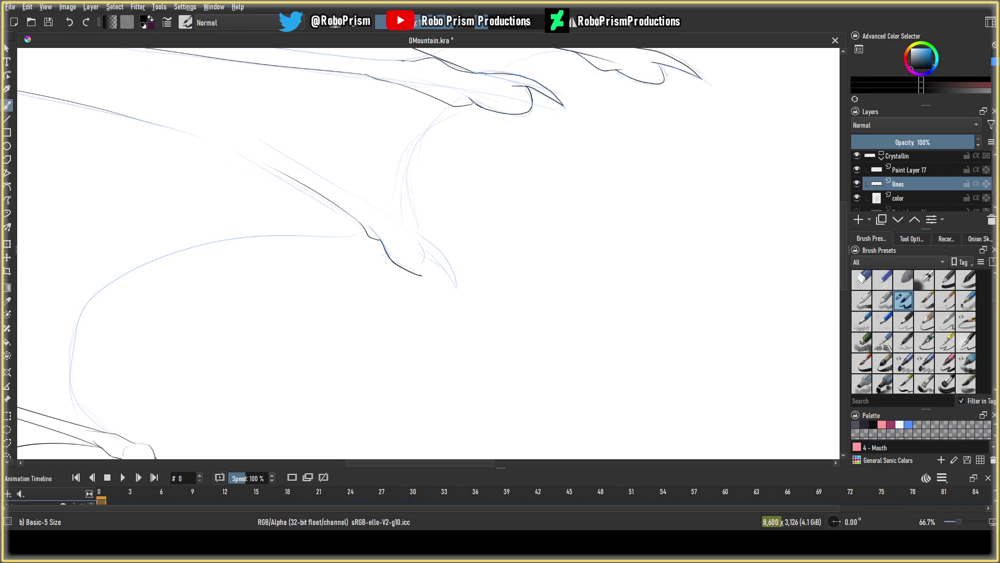
pyautogui.moveTo(424, 253)
pyautogui.mouseDown()
pyautogui.moveTo(412, 234)
pyautogui.moveTo(454, 288)
pyautogui.mouseUp()
pyautogui.click(69, 23)
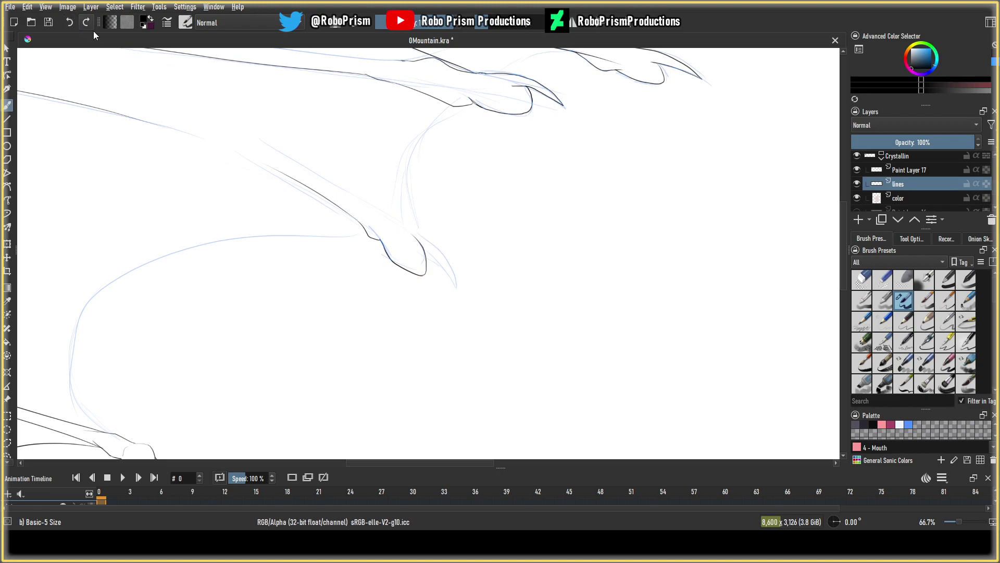
pyautogui.moveTo(420, 235); pyautogui.dragTo(457, 293)
pyautogui.moveTo(432, 261); pyautogui.dragTo(457, 291)
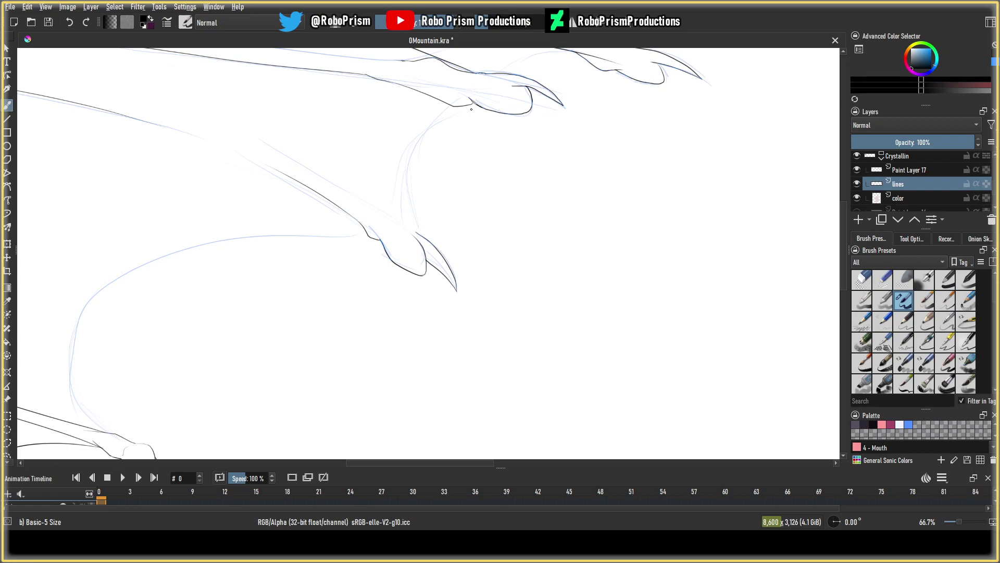
# Ink the curved membrane edge in black from beneath the second fingertip down to the third finger's claw base, redrawing it to fit.
pyautogui.moveTo(473, 105)
pyautogui.mouseDown()
pyautogui.moveTo(402, 194)
pyautogui.moveTo(425, 229)
pyautogui.moveTo(406, 199)
pyautogui.moveTo(423, 136)
pyautogui.moveTo(483, 109)
pyautogui.mouseUp()
pyautogui.click(69, 23)
pyautogui.click(69, 23)
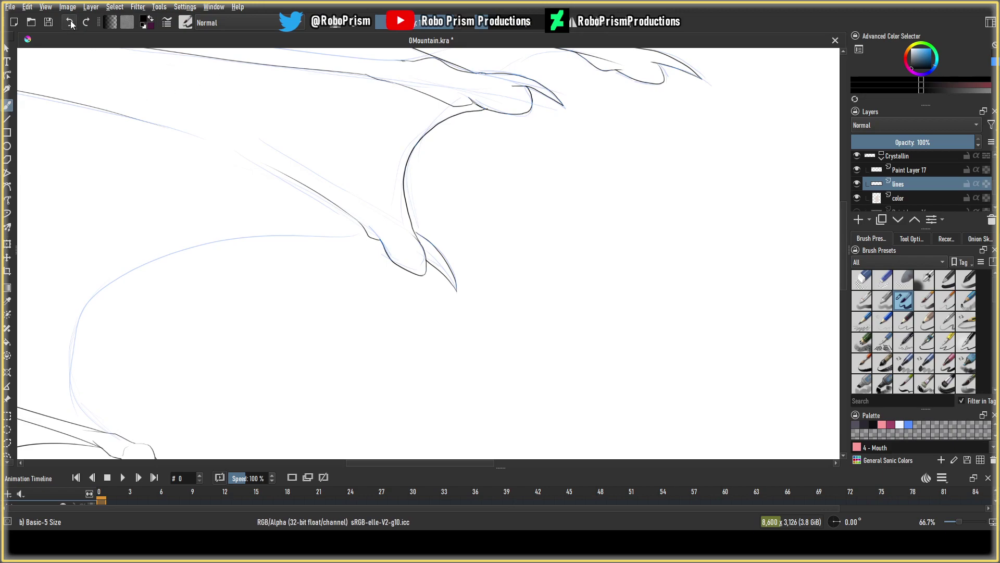
# Ink the membrane edge in black as one wide curve from the first fingertip, across the second finger, to the third claw's base, redrawing it to fit.
pyautogui.moveTo(480, 106)
pyautogui.mouseDown()
pyautogui.moveTo(451, 113)
pyautogui.moveTo(416, 160)
pyautogui.moveTo(425, 247)
pyautogui.mouseUp()
pyautogui.hotkey('ctrl', 'z')
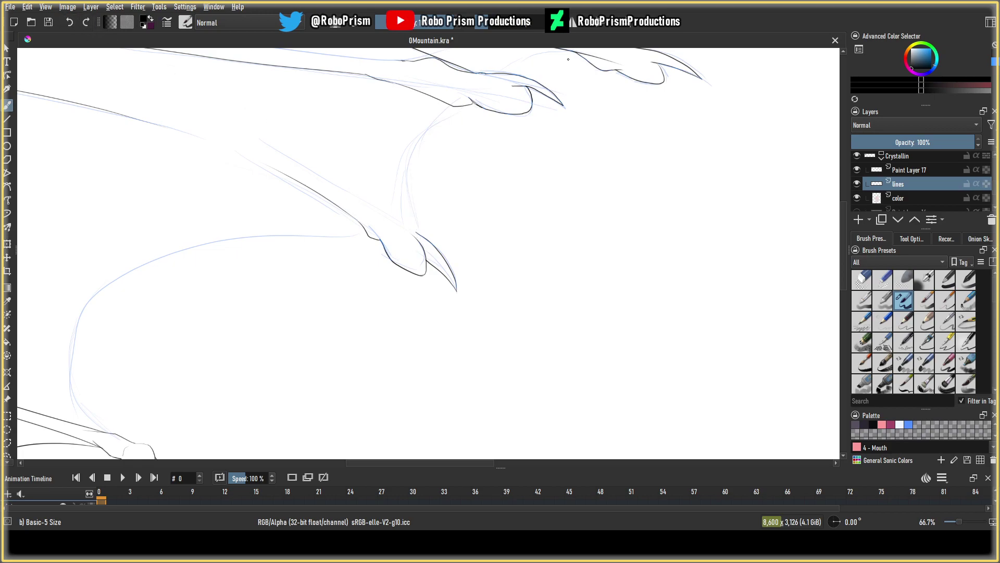
pyautogui.moveTo(578, 55)
pyautogui.mouseDown()
pyautogui.moveTo(534, 53)
pyautogui.moveTo(435, 133)
pyautogui.moveTo(434, 250)
pyautogui.mouseUp()
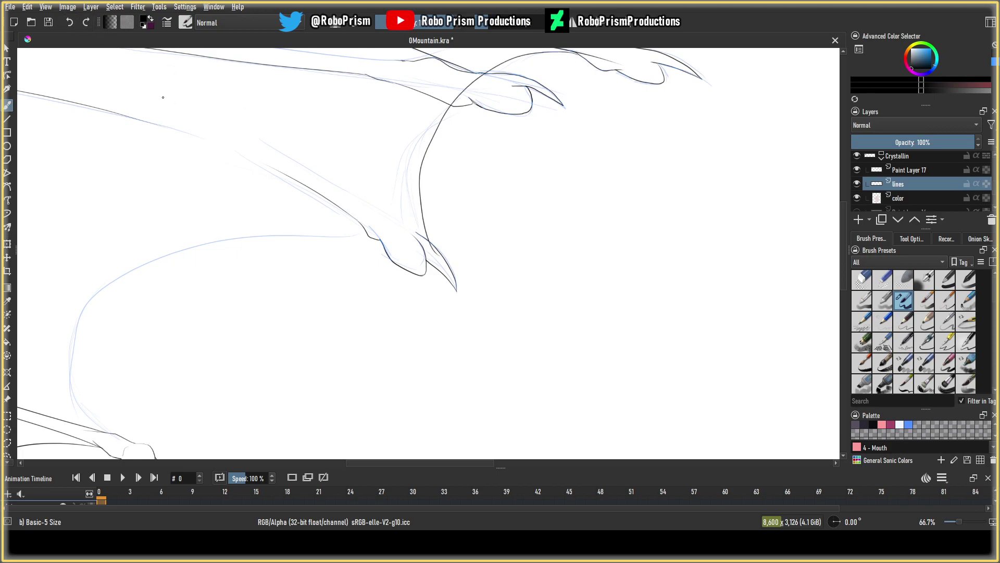
pyautogui.hotkey('ctrl', 'z')
pyautogui.moveTo(582, 54)
pyautogui.mouseDown()
pyautogui.moveTo(542, 49)
pyautogui.moveTo(392, 142)
pyautogui.moveTo(434, 260)
pyautogui.mouseUp()
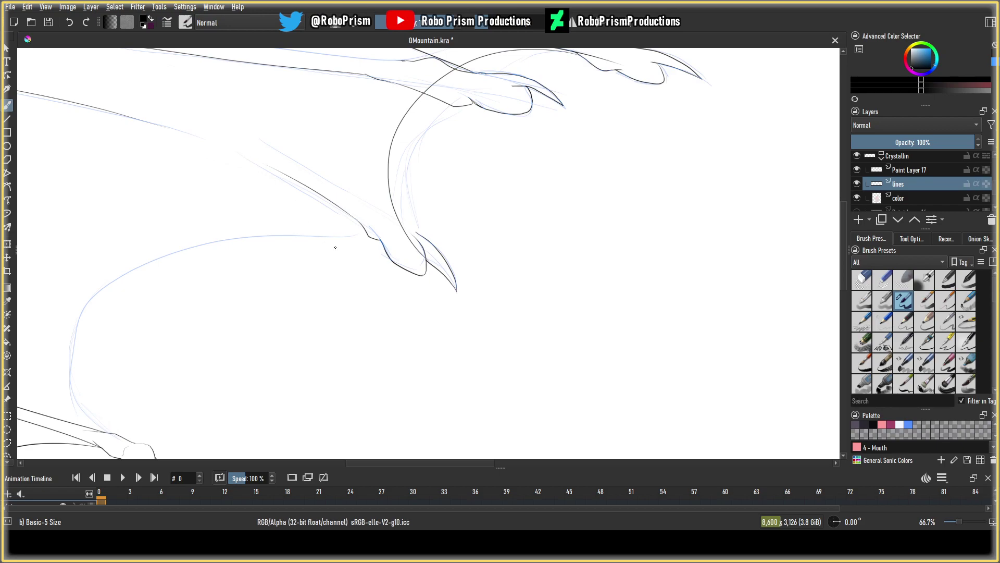
# Erase the new membrane edge where it overlaps the third fingertip and crosses the second finger, with Paint Layer 17 hidden.
pyautogui.press('e')
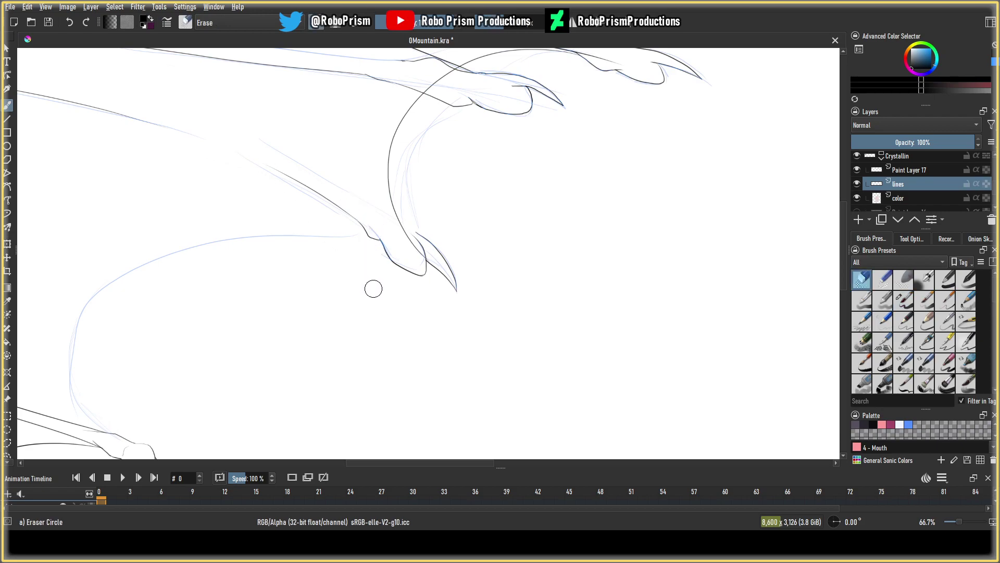
pyautogui.moveTo(405, 237); pyautogui.dragTo(428, 260)
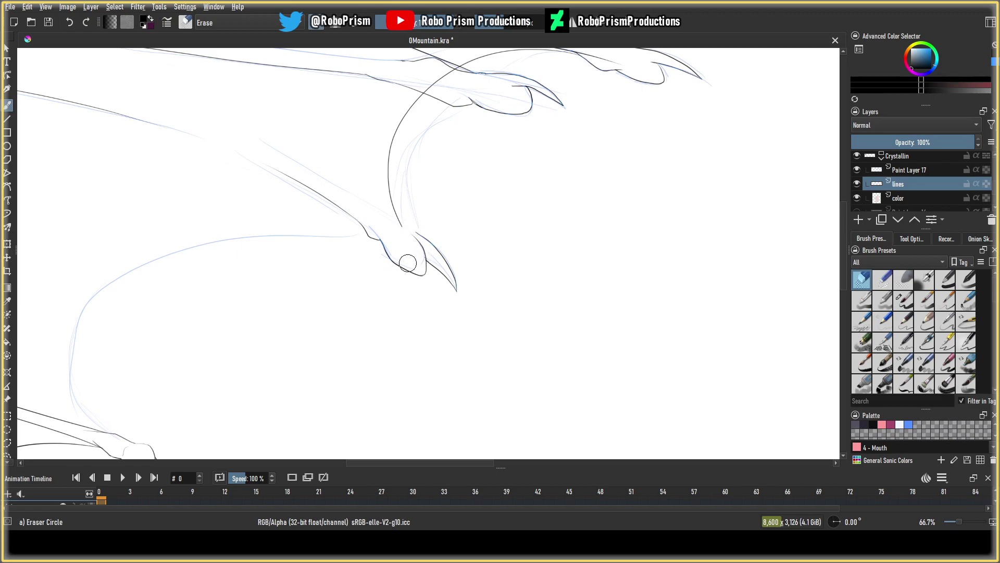
pyautogui.click(858, 170)
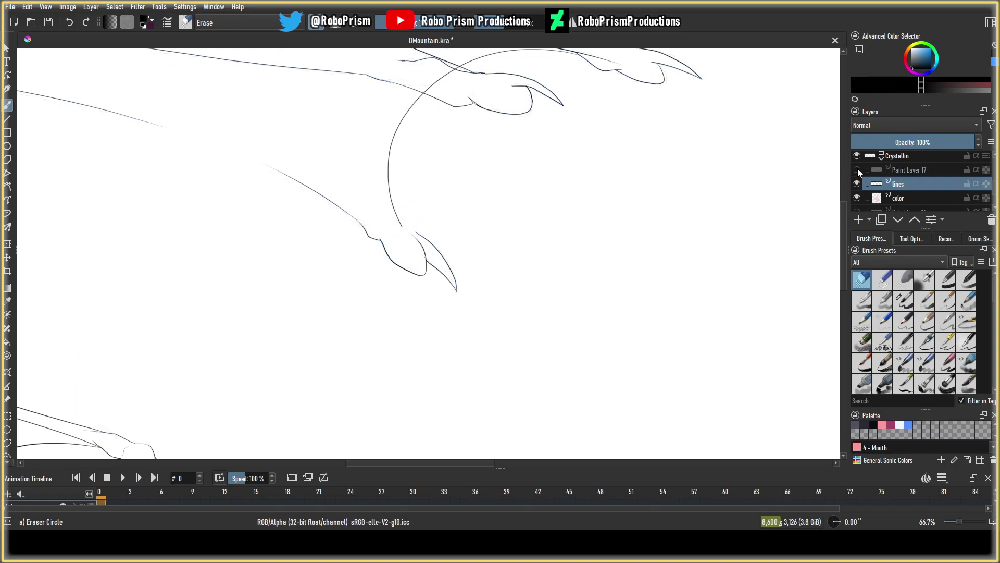
pyautogui.moveTo(490, 243); pyautogui.dragTo(440, 323)
pyautogui.scroll(1, 372, 157)
pyautogui.moveTo(372, 157); pyautogui.dragTo(396, 204)
pyautogui.scroll(1, 396, 203)
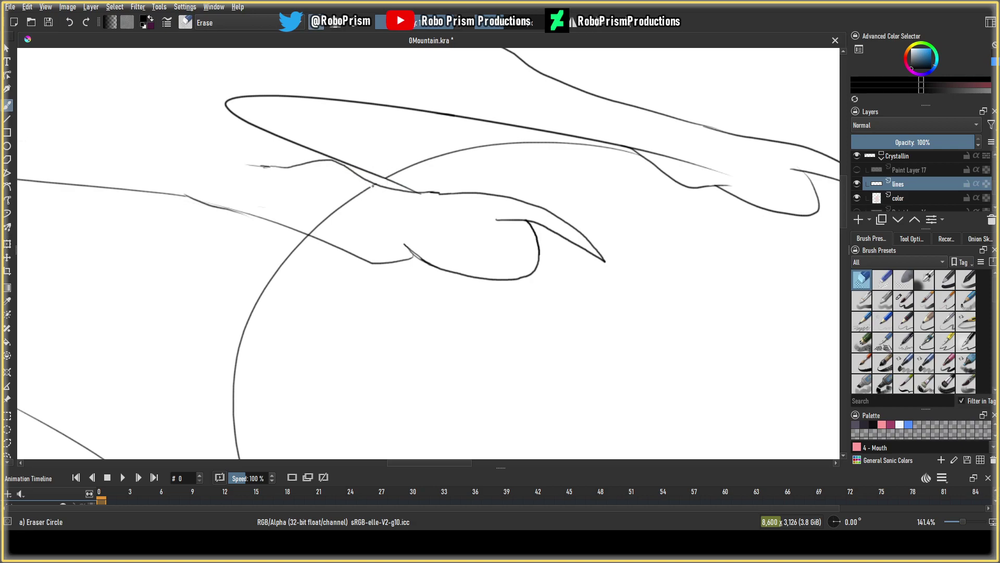
pyautogui.moveTo(373, 185)
pyautogui.mouseDown()
pyautogui.moveTo(359, 205)
pyautogui.moveTo(249, 200)
pyautogui.moveTo(336, 209)
pyautogui.moveTo(311, 230)
pyautogui.mouseUp()
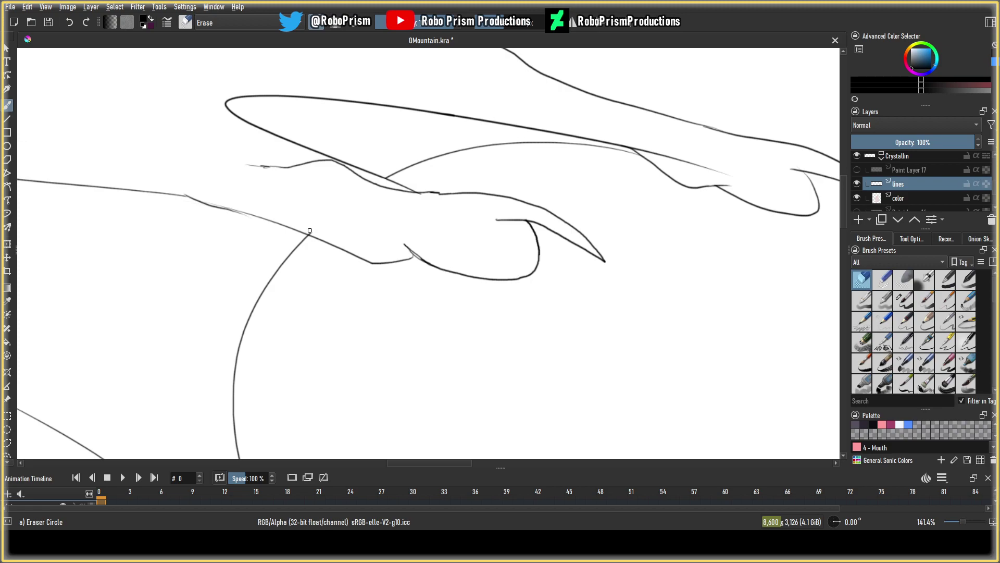
# Erase the stray line ends along the second finger's underside and joint, and save the drawing.
pyautogui.moveTo(247, 217)
pyautogui.mouseDown()
pyautogui.moveTo(213, 201)
pyautogui.moveTo(245, 206)
pyautogui.mouseUp()
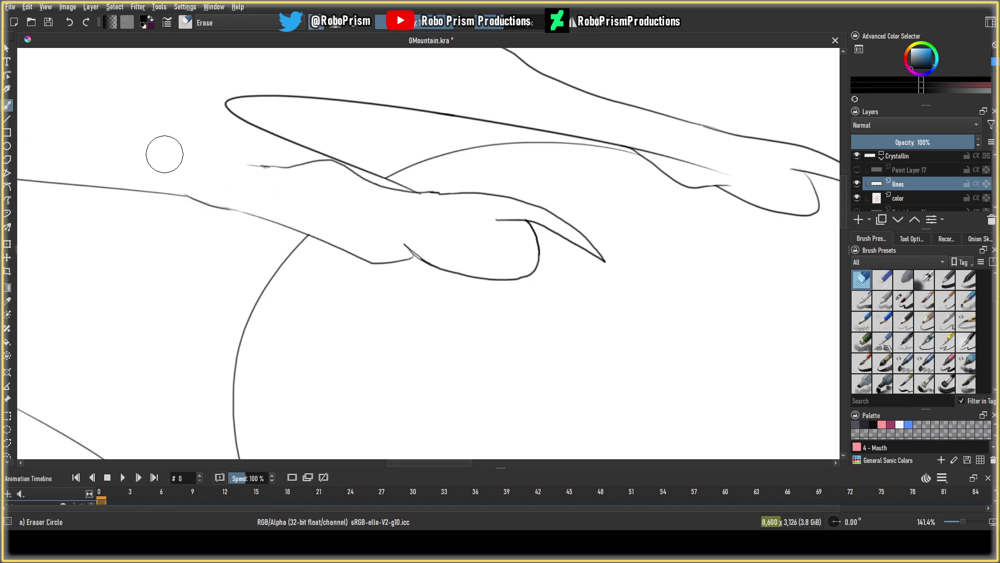
pyautogui.moveTo(184, 177); pyautogui.dragTo(215, 234)
pyautogui.moveTo(280, 223); pyautogui.dragTo(324, 236)
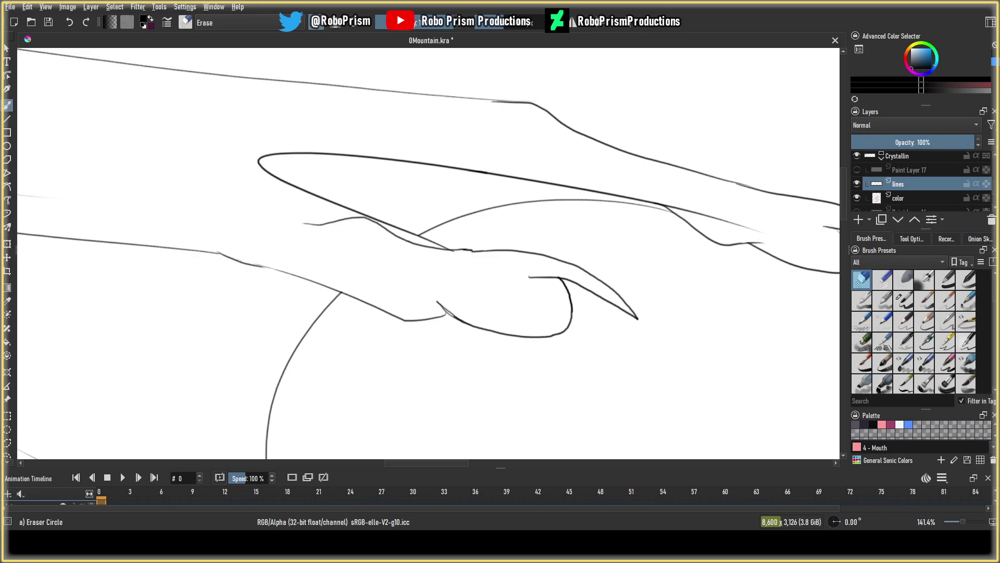
pyautogui.click(48, 23)
# Ink a short black connection between the membrane edge and the third finger's claw base, and erase the stray marks around the fingertip.
pyautogui.scroll(-3, 91, 116)
pyautogui.scroll(4, 250, 161)
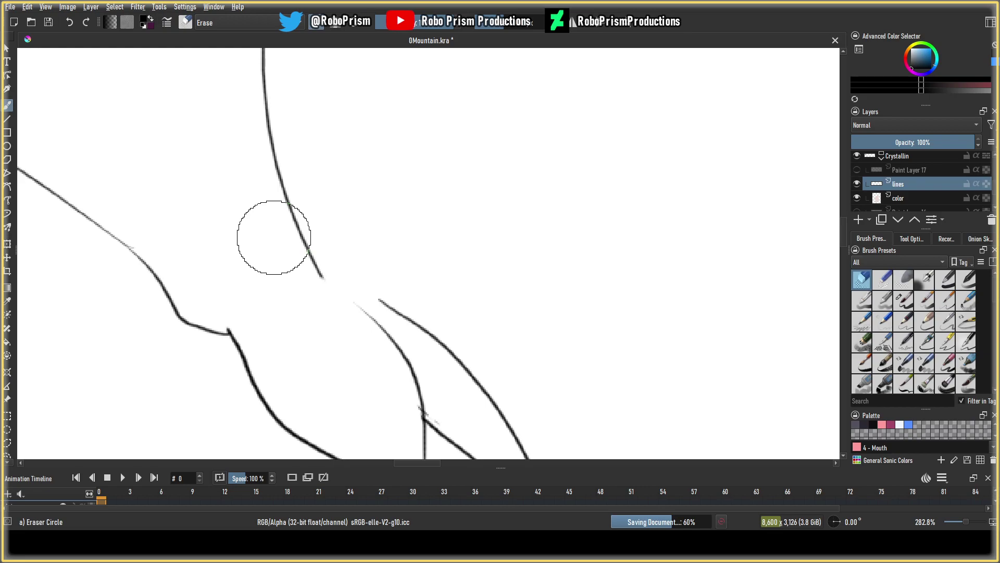
pyautogui.click(857, 169)
pyautogui.click(857, 169)
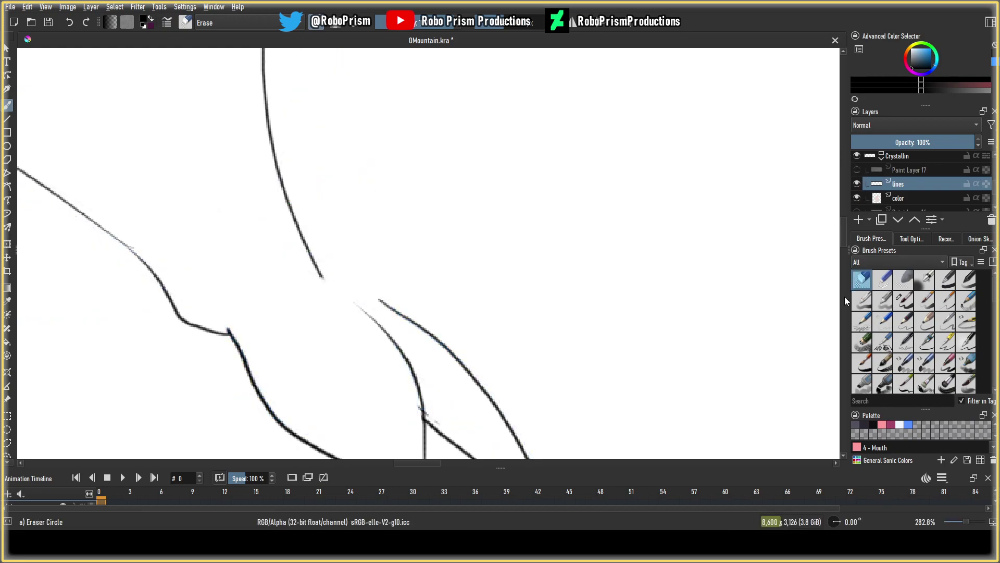
pyautogui.click(904, 301)
pyautogui.moveTo(387, 303)
pyautogui.mouseDown()
pyautogui.moveTo(347, 291)
pyautogui.moveTo(305, 245)
pyautogui.mouseUp()
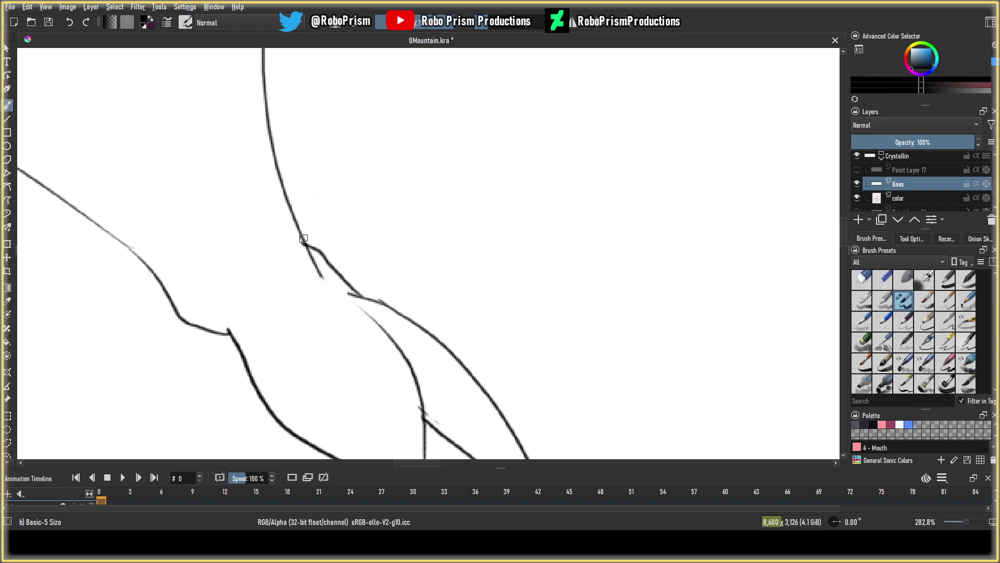
pyautogui.press('/')
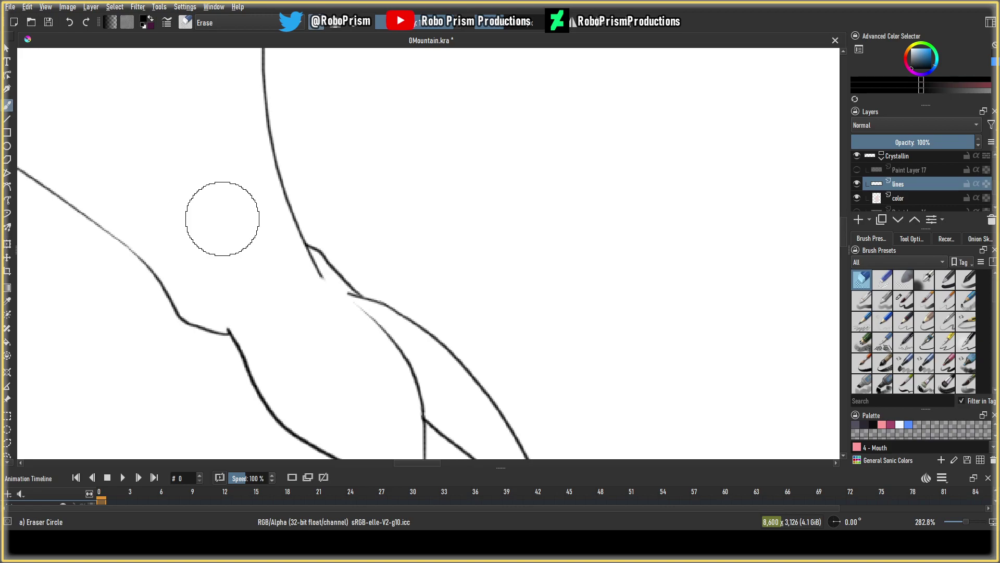
# Switch back to the Basic-5 Size inking brush and show the Paint Layer 17 sketch for the membrane between the third and lowest fingers.
pyautogui.scroll(-10, 222, 218)
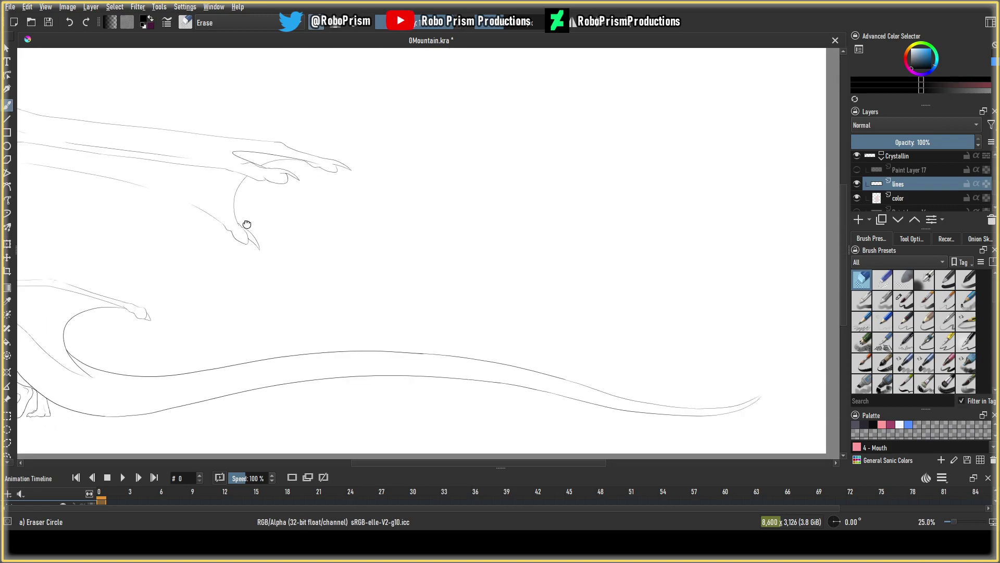
pyautogui.moveTo(431, 286); pyautogui.dragTo(382, 219)
pyautogui.scroll(3, 370, 217)
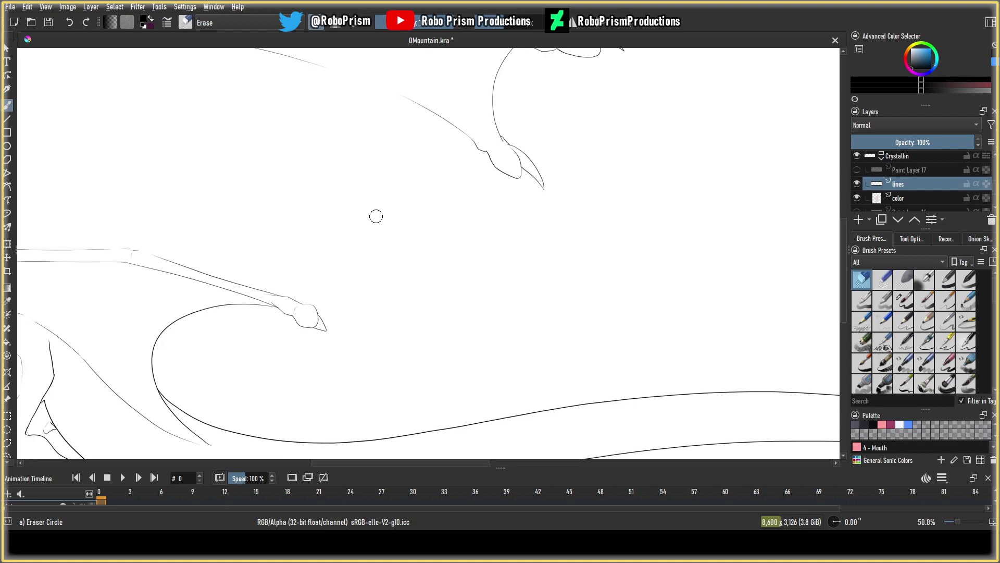
pyautogui.press('/')
pyautogui.click(857, 170)
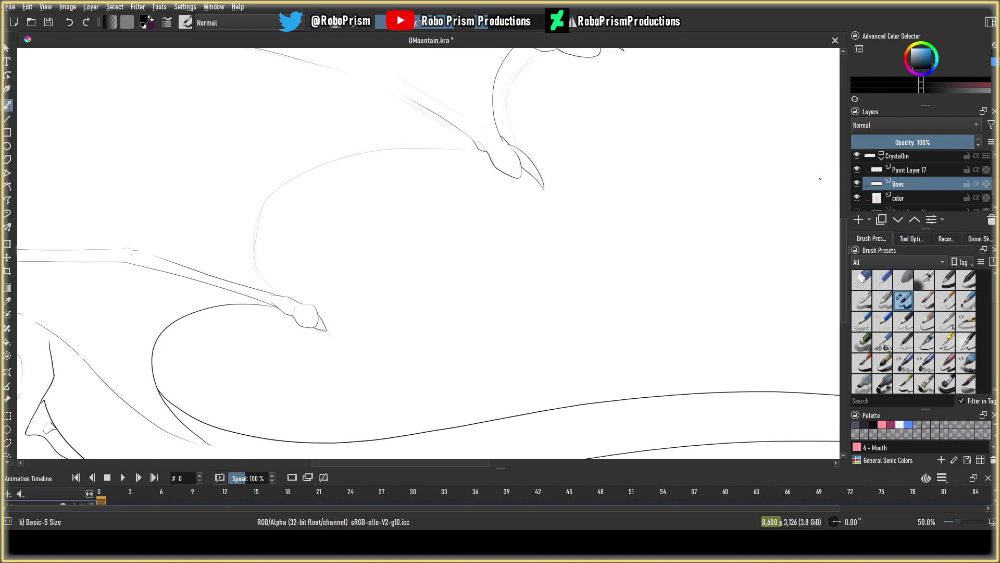
# Try several black curves for the membrane edge between the third fingertip and the lowest finger's tip, undoing each one.
pyautogui.moveTo(476, 147)
pyautogui.mouseDown()
pyautogui.moveTo(333, 152)
pyautogui.moveTo(313, 302)
pyautogui.mouseUp()
pyautogui.hotkey('ctrl', 'z')
pyautogui.moveTo(476, 147)
pyautogui.mouseDown()
pyautogui.moveTo(302, 134)
pyautogui.moveTo(311, 315)
pyautogui.mouseUp()
pyautogui.click(70, 22)
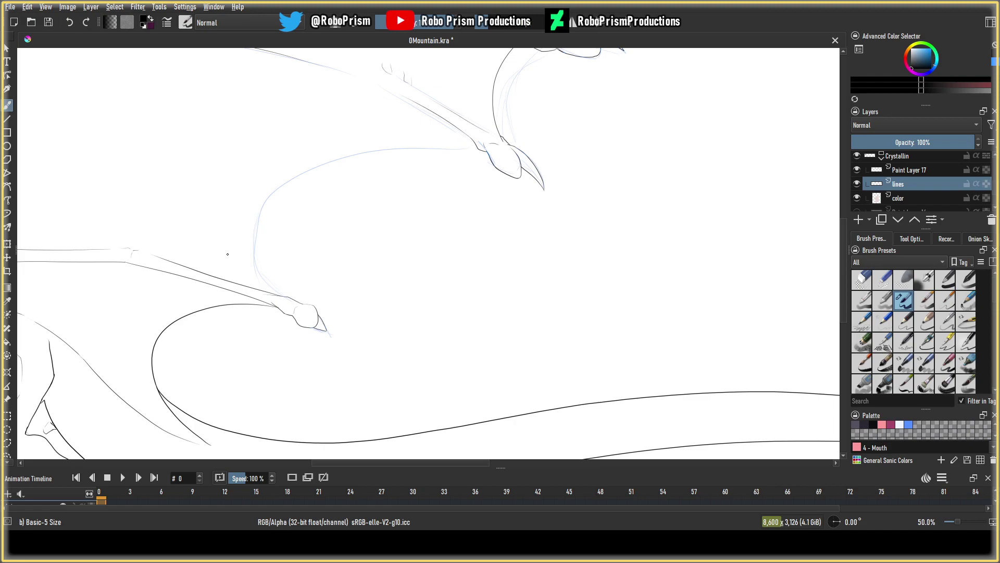
pyautogui.moveTo(286, 296)
pyautogui.mouseDown()
pyautogui.moveTo(274, 199)
pyautogui.moveTo(490, 145)
pyautogui.mouseUp()
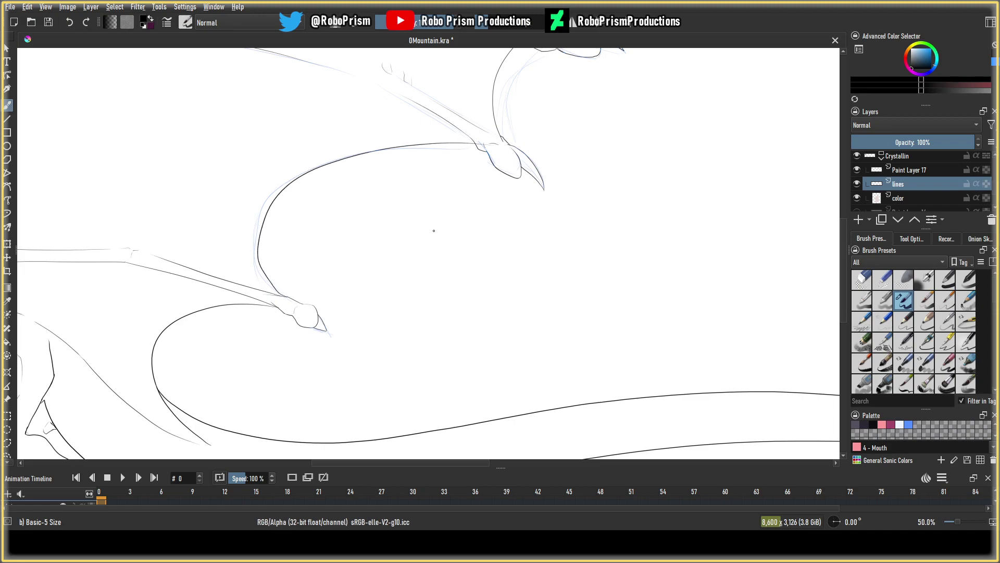
pyautogui.hotkey('ctrl', 'z')
pyautogui.moveTo(488, 155)
pyautogui.mouseDown()
pyautogui.moveTo(413, 138)
pyautogui.moveTo(295, 282)
pyautogui.moveTo(324, 307)
pyautogui.mouseUp()
pyautogui.click(70, 23)
pyautogui.moveTo(480, 153)
pyautogui.mouseDown()
pyautogui.moveTo(315, 138)
pyautogui.moveTo(220, 210)
pyautogui.moveTo(285, 289)
pyautogui.mouseUp()
pyautogui.click(71, 22)
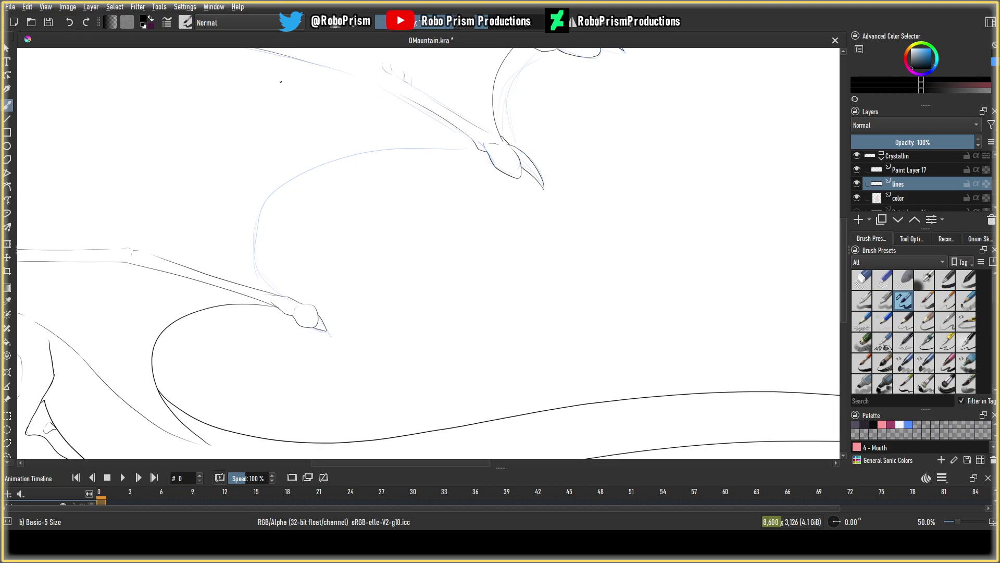
pyautogui.moveTo(488, 156)
pyautogui.mouseDown()
pyautogui.moveTo(449, 145)
pyautogui.moveTo(283, 152)
pyautogui.moveTo(243, 237)
pyautogui.moveTo(315, 300)
pyautogui.mouseUp()
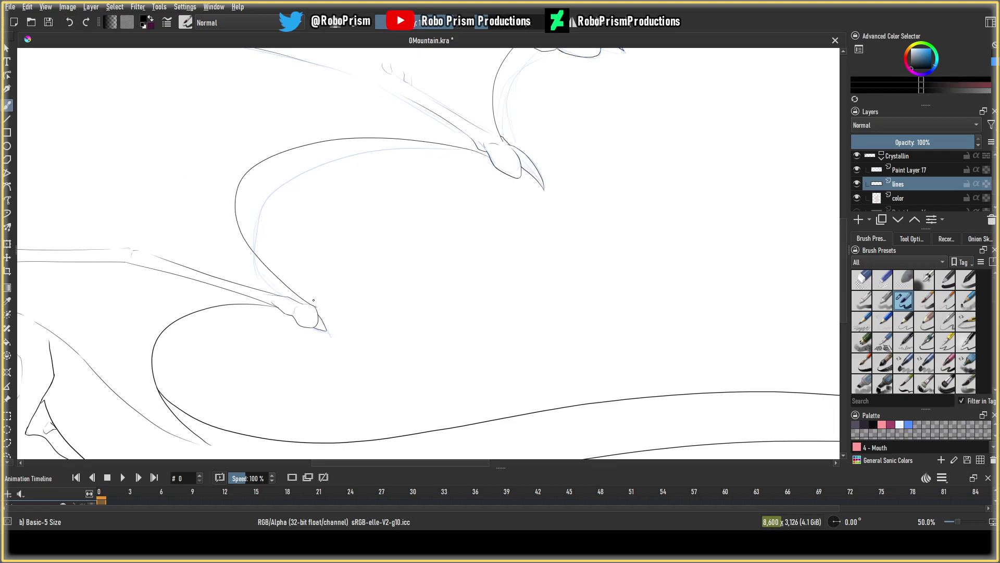
pyautogui.click(70, 23)
pyautogui.moveTo(490, 155)
pyautogui.mouseDown()
pyautogui.moveTo(313, 148)
pyautogui.moveTo(288, 300)
pyautogui.mouseUp()
pyautogui.click(70, 22)
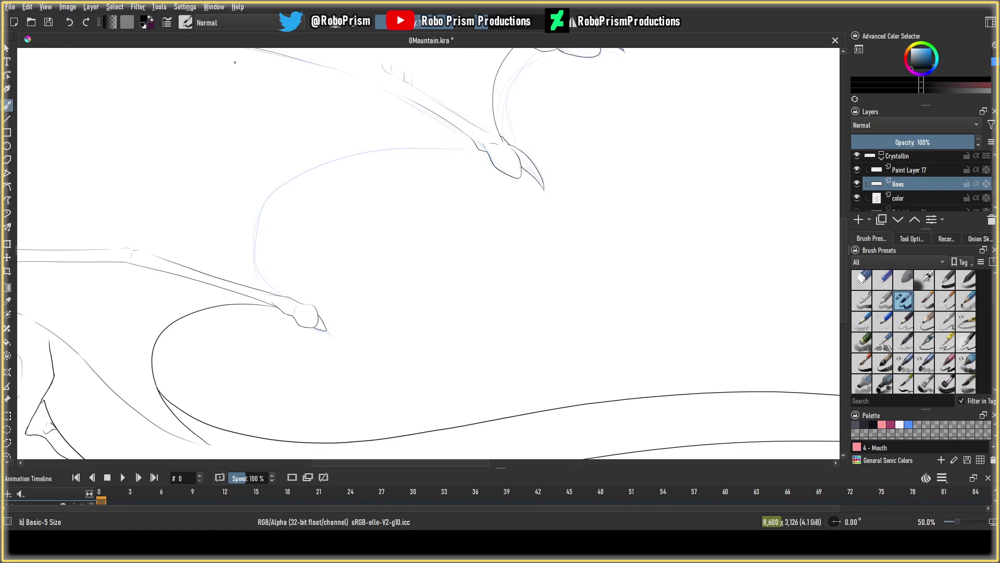
pyautogui.moveTo(484, 156)
pyautogui.mouseDown()
pyautogui.moveTo(464, 146)
pyautogui.moveTo(239, 232)
pyautogui.moveTo(307, 300)
pyautogui.moveTo(265, 272)
pyautogui.moveTo(421, 140)
pyautogui.moveTo(493, 159)
pyautogui.mouseUp()
pyautogui.click(69, 23)
pyautogui.click(70, 22)
# Ink the rounded membrane edge from the lowest finger's tip up to the third fingertip, and erase its end inside the third finger.
pyautogui.moveTo(295, 299)
pyautogui.mouseDown()
pyautogui.moveTo(286, 173)
pyautogui.moveTo(474, 144)
pyautogui.moveTo(492, 156)
pyautogui.mouseUp()
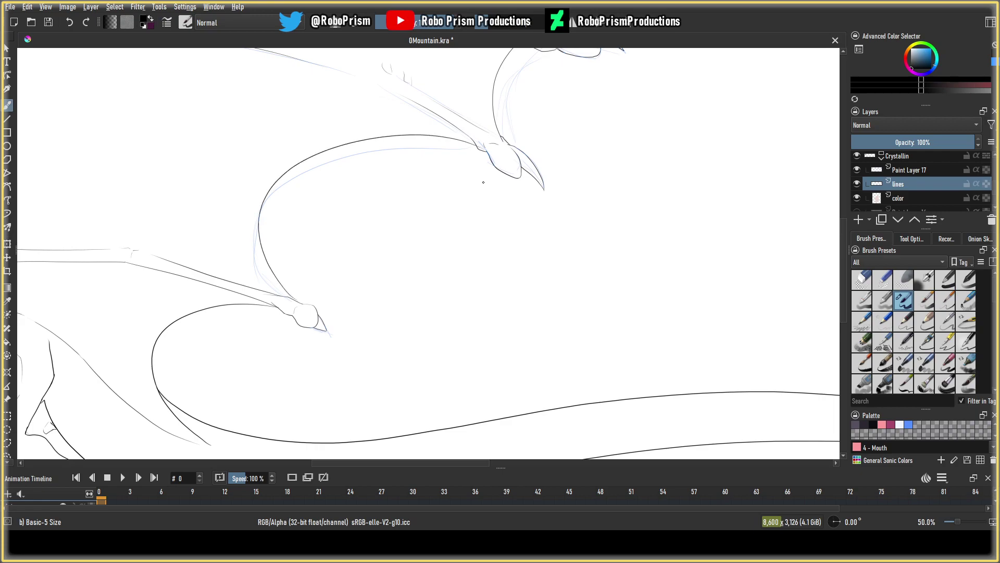
pyautogui.scroll(5, 432, 209)
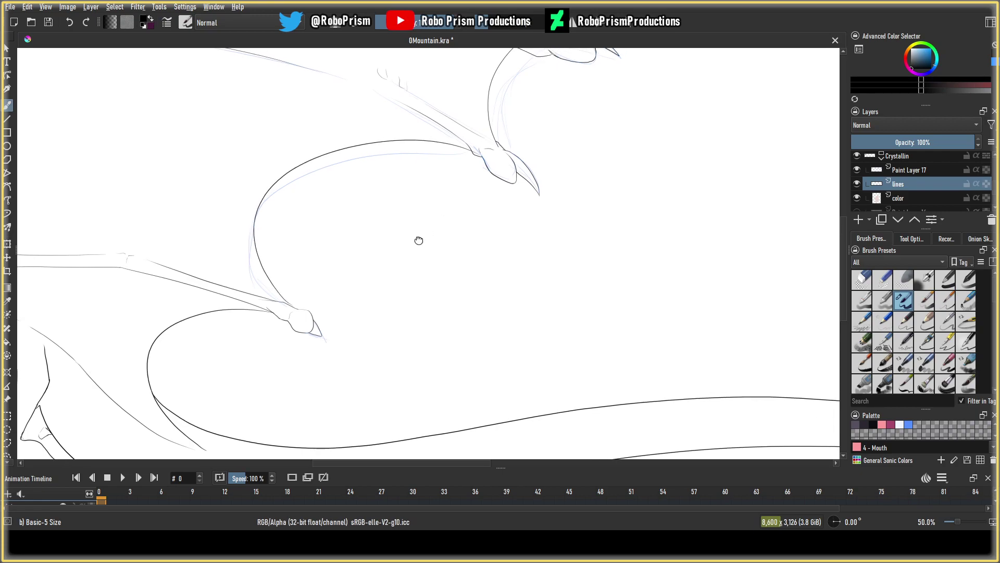
pyautogui.press('e')
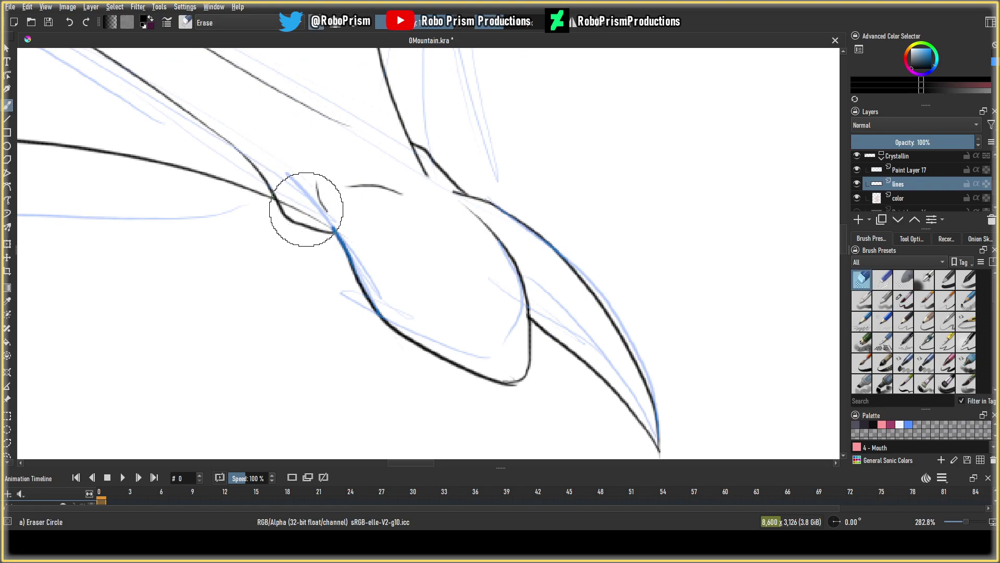
pyautogui.moveTo(296, 208); pyautogui.dragTo(285, 201)
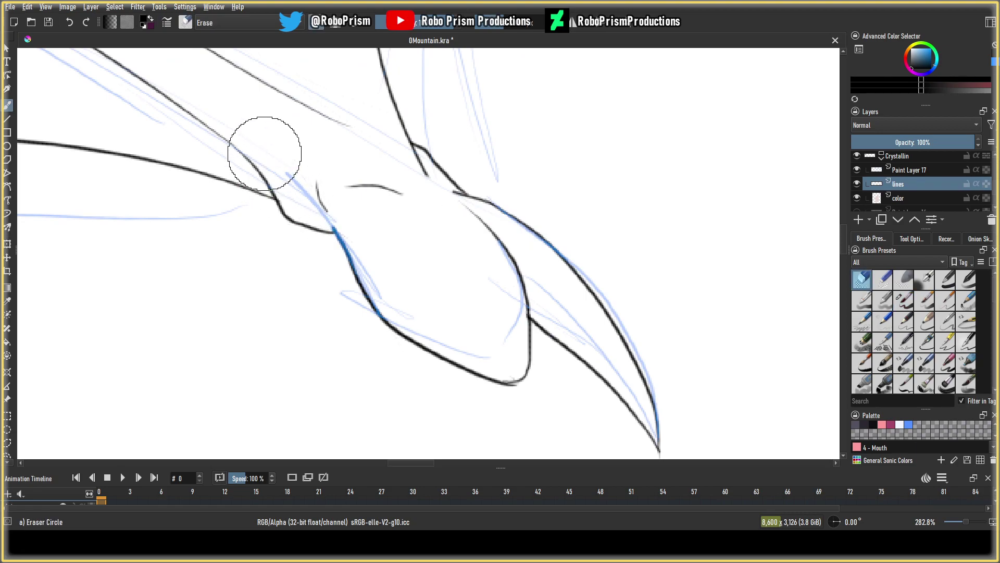
# Hide and delete the Paint Layer 17 sketch, and save the drawing.
pyautogui.scroll(-2, 284, 164)
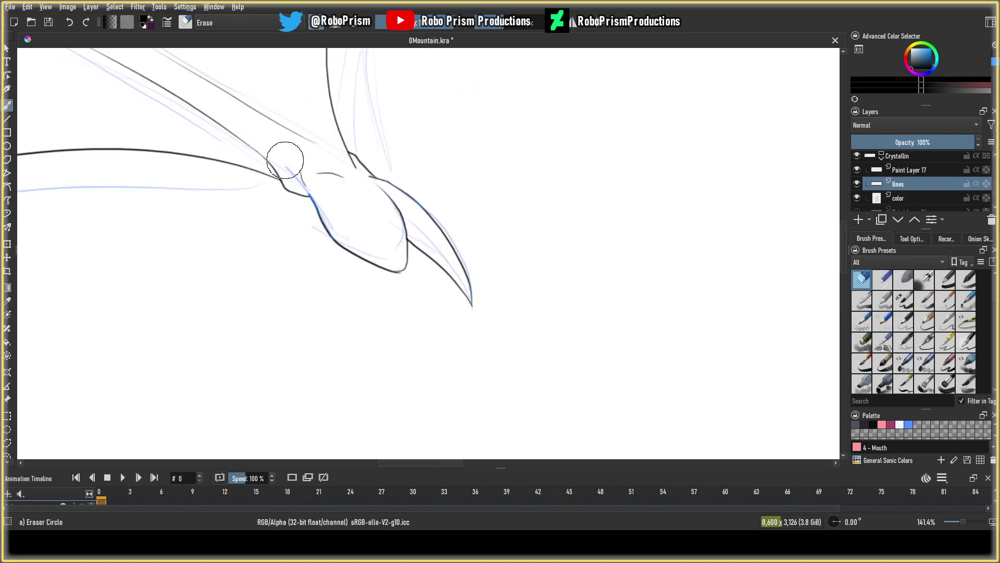
pyautogui.scroll(-5, 285, 160)
pyautogui.moveTo(414, 253); pyautogui.dragTo(527, 223)
pyautogui.click(857, 169)
pyautogui.click(911, 167)
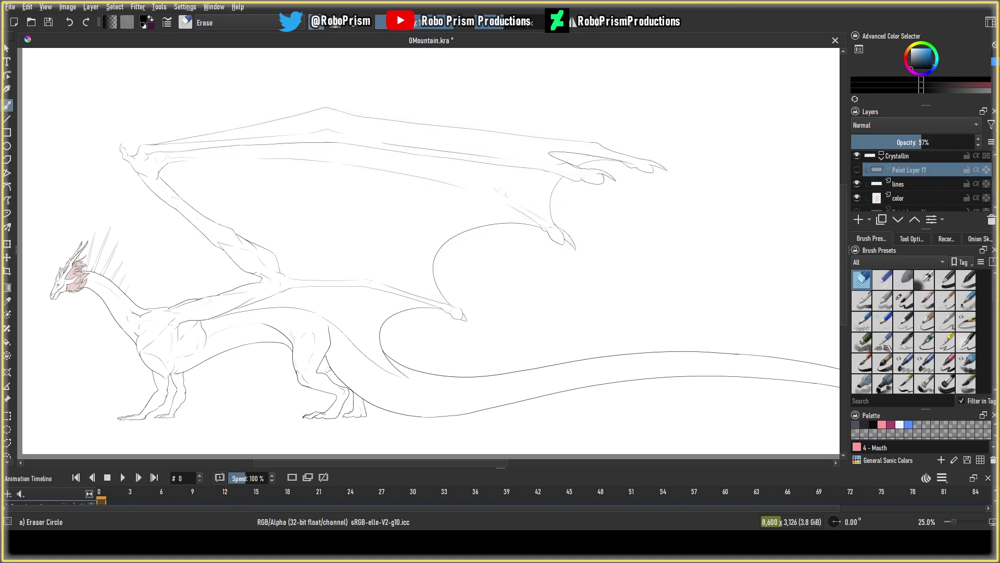
pyautogui.click(992, 222)
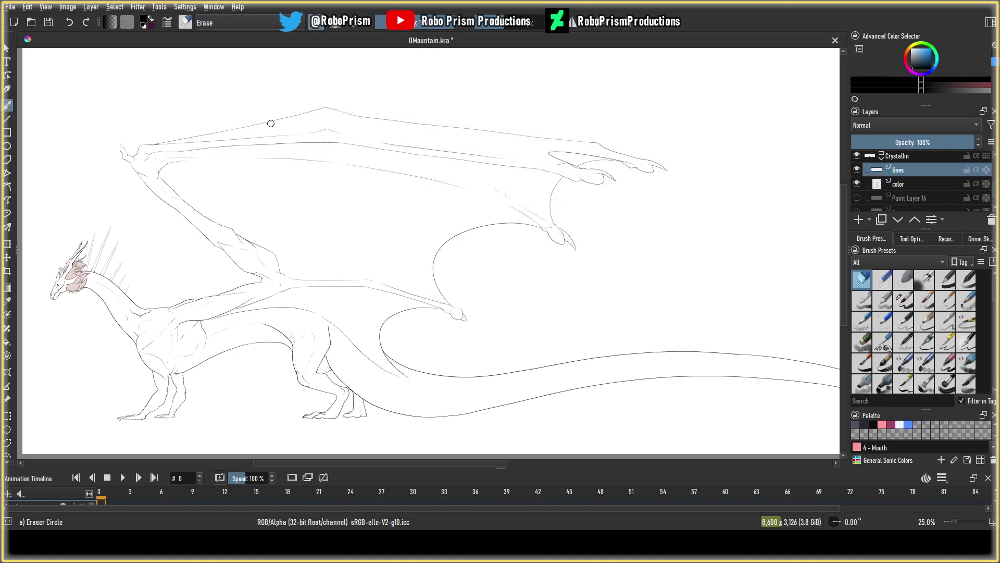
pyautogui.click(50, 22)
# Ink a short curved contour line inside the wing's wrist joint on the lines layer.
pyautogui.scroll(5, 207, 152)
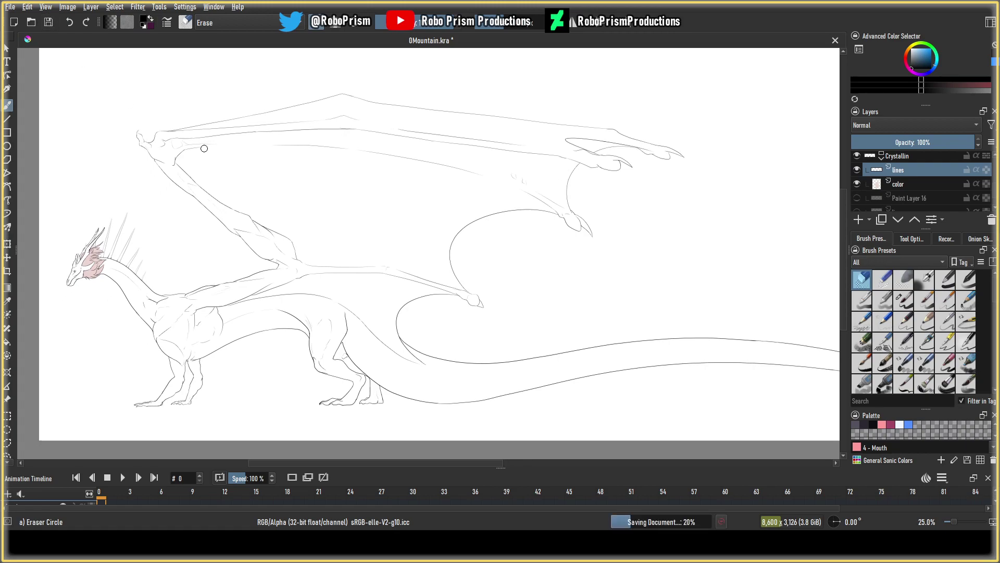
pyautogui.press('/')
pyautogui.moveTo(243, 154); pyautogui.dragTo(274, 214)
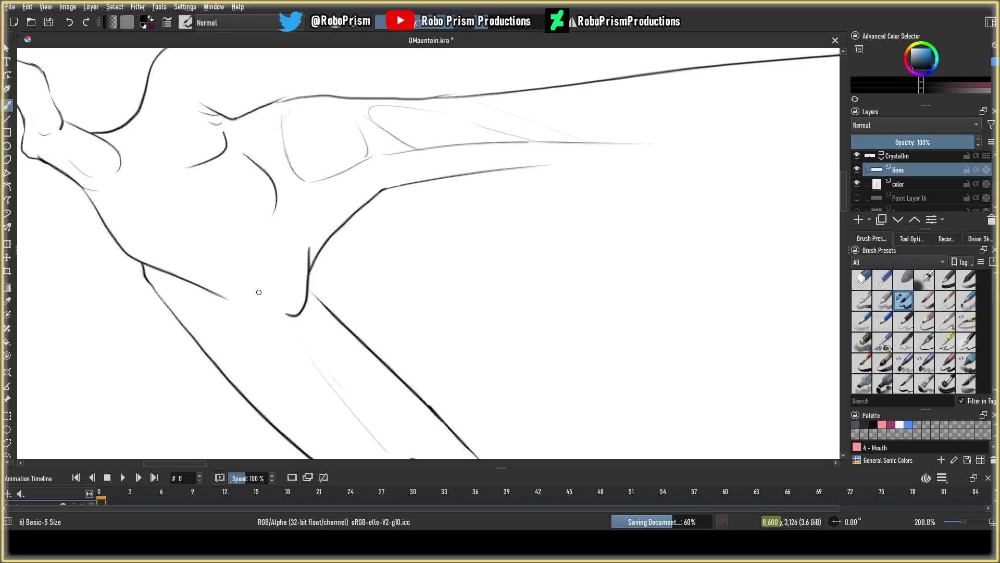
# Draw thin curved fold lines down the wing membrane between the upper fingers and the lower arm, redoing the first stroke.
pyautogui.scroll(-7, 303, 277)
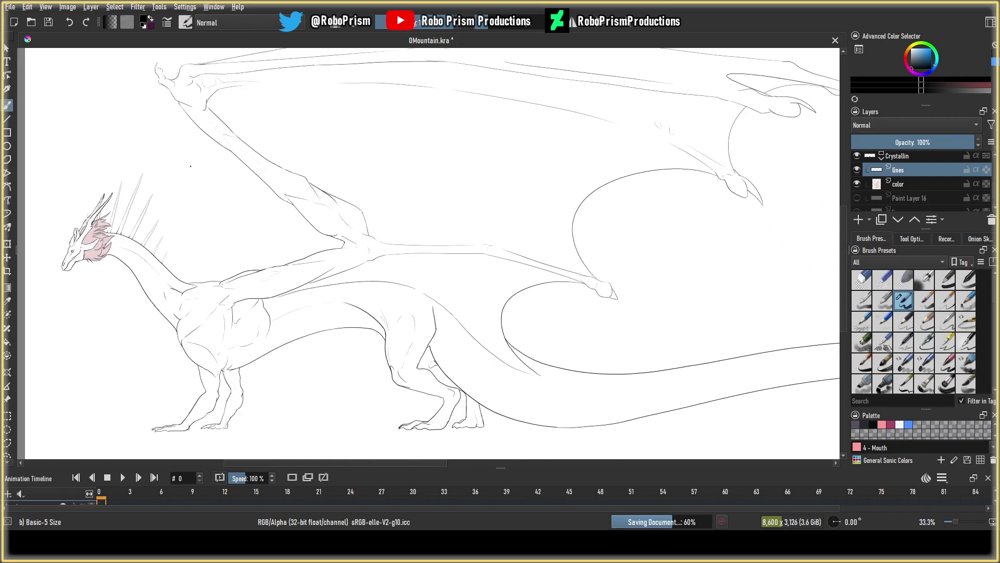
pyautogui.moveTo(186, 206); pyautogui.dragTo(168, 264)
pyautogui.scroll(2, 167, 264)
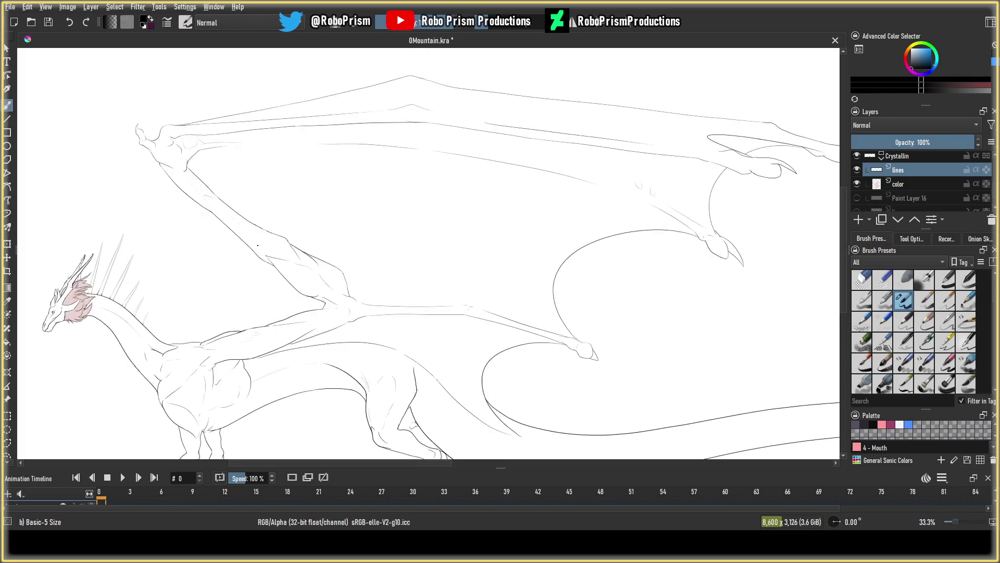
pyautogui.moveTo(258, 244); pyautogui.dragTo(170, 237)
pyautogui.moveTo(221, 156); pyautogui.dragTo(213, 146)
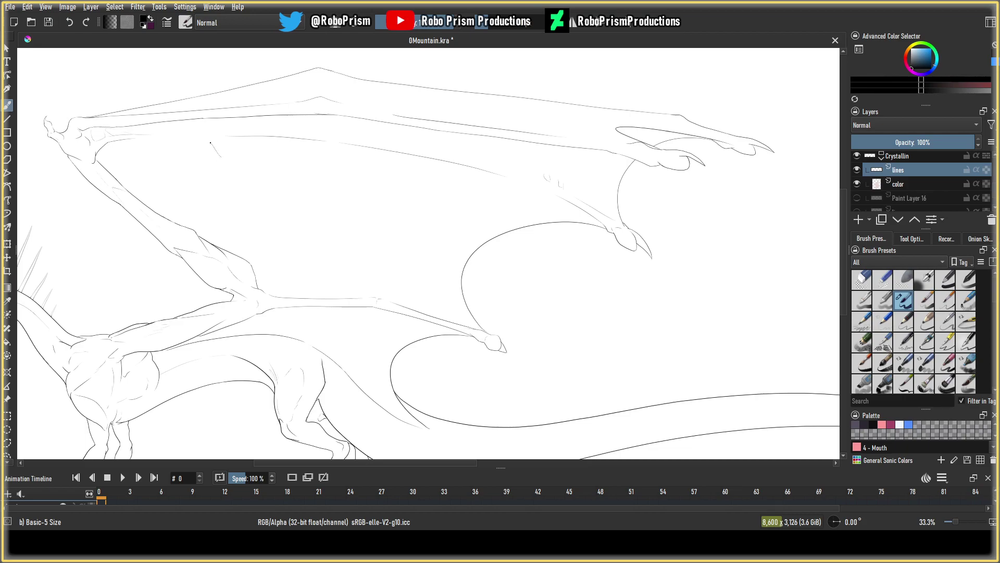
pyautogui.hotkey('ctrl', 'z')
pyautogui.moveTo(223, 152); pyautogui.dragTo(269, 211)
pyautogui.scroll(-3, 473, 167)
pyautogui.scroll(1, 392, 158)
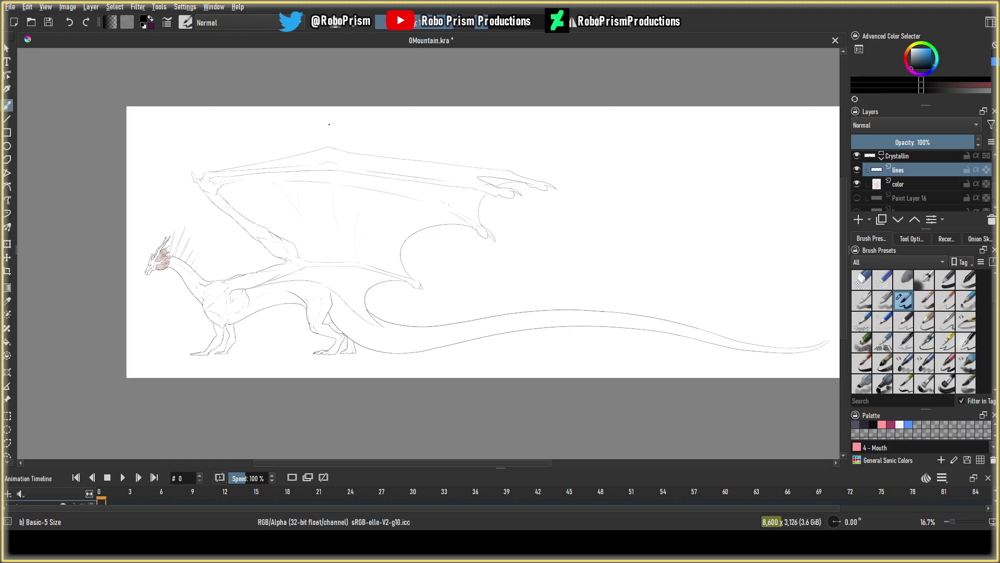
# Look over the dragon's line art from the neck and shoulder back along the body and wing to the tail.
pyautogui.moveTo(272, 205); pyautogui.dragTo(262, 150)
pyautogui.scroll(5, 229, 224)
pyautogui.moveTo(224, 219); pyautogui.dragTo(401, 242)
pyautogui.scroll(-2, 474, 209)
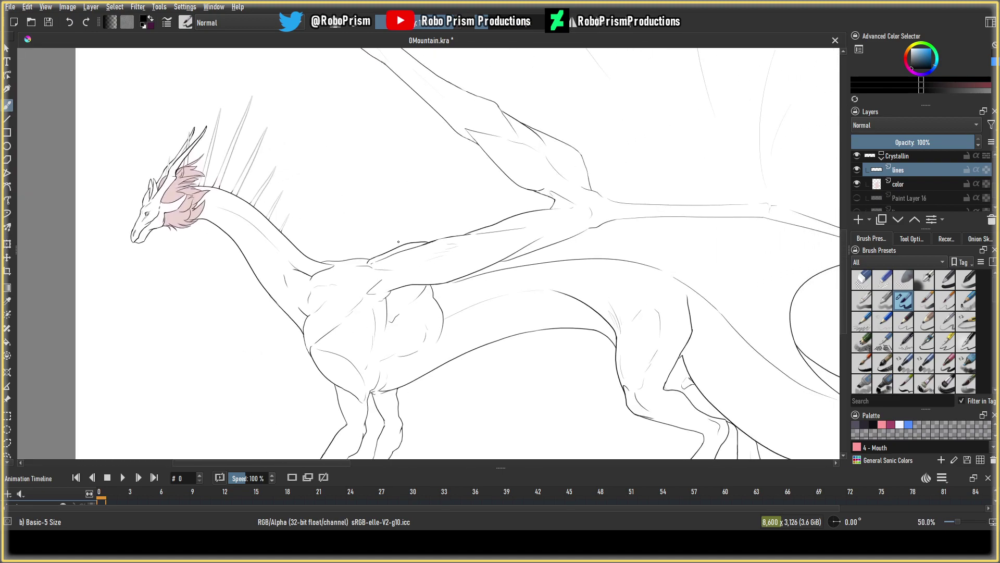
pyautogui.moveTo(352, 251); pyautogui.dragTo(59, 208)
pyautogui.scroll(-1, 280, 275)
pyautogui.scroll(-1, 280, 276)
pyautogui.scroll(2, 280, 275)
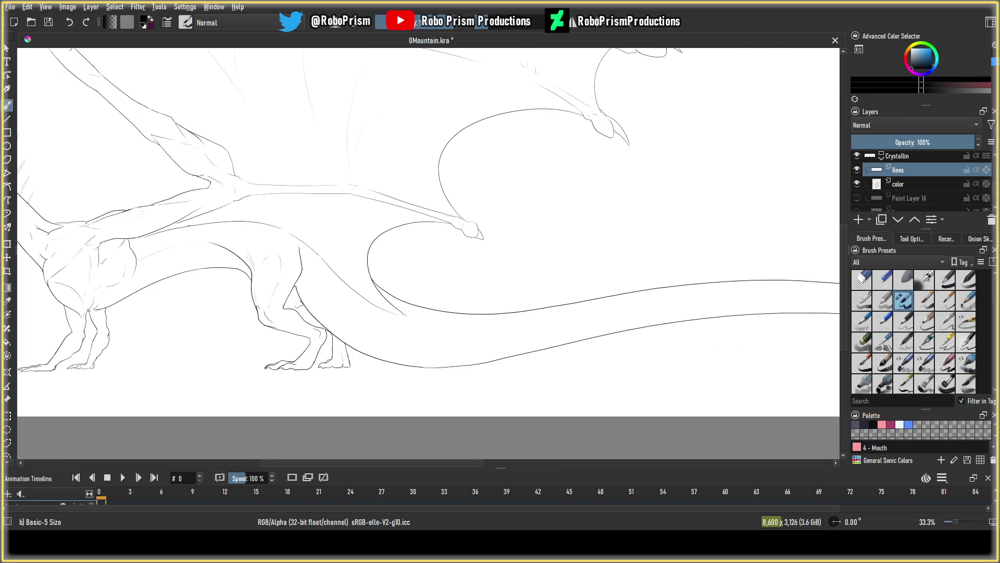
# Ink two short, narrow upright spines on the upper edge of the tail near its tip, undoing a third one.
pyautogui.moveTo(281, 247); pyautogui.dragTo(11, 224)
pyautogui.moveTo(328, 221); pyautogui.dragTo(7, 152)
pyautogui.moveTo(384, 221); pyautogui.dragTo(210, 254)
pyautogui.scroll(1, 332, 266)
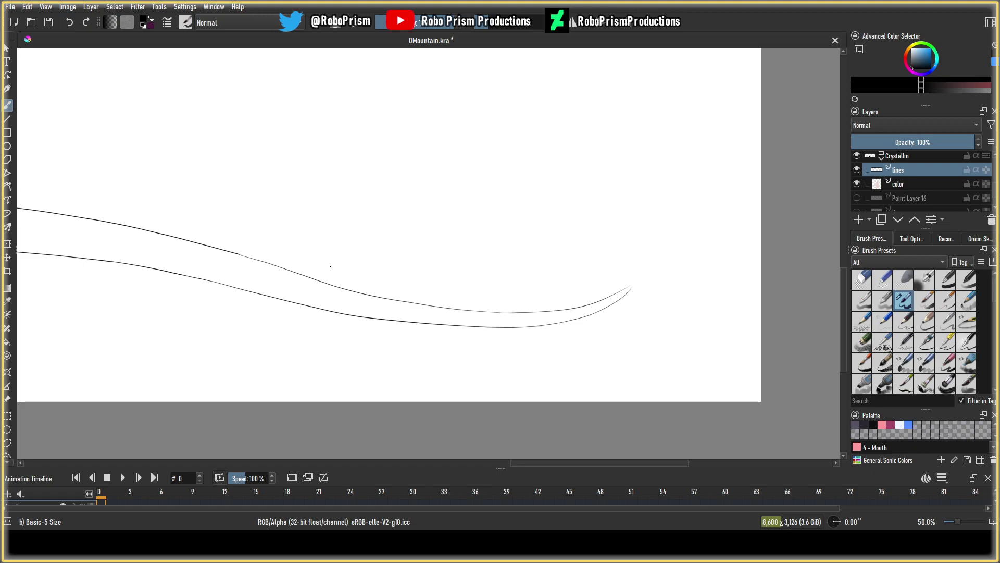
pyautogui.moveTo(332, 266); pyautogui.dragTo(302, 272)
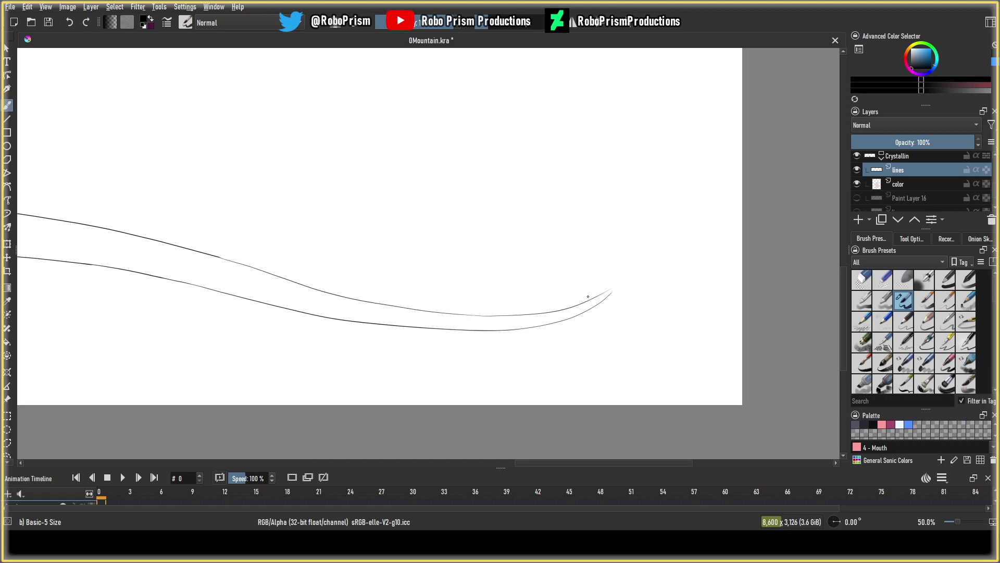
pyautogui.moveTo(588, 298)
pyautogui.mouseDown()
pyautogui.moveTo(571, 266)
pyautogui.moveTo(563, 309)
pyautogui.moveTo(572, 307)
pyautogui.moveTo(568, 271)
pyautogui.moveTo(551, 312)
pyautogui.moveTo(545, 260)
pyautogui.moveTo(540, 315)
pyautogui.mouseUp()
pyautogui.hotkey('ctrl', 'z')
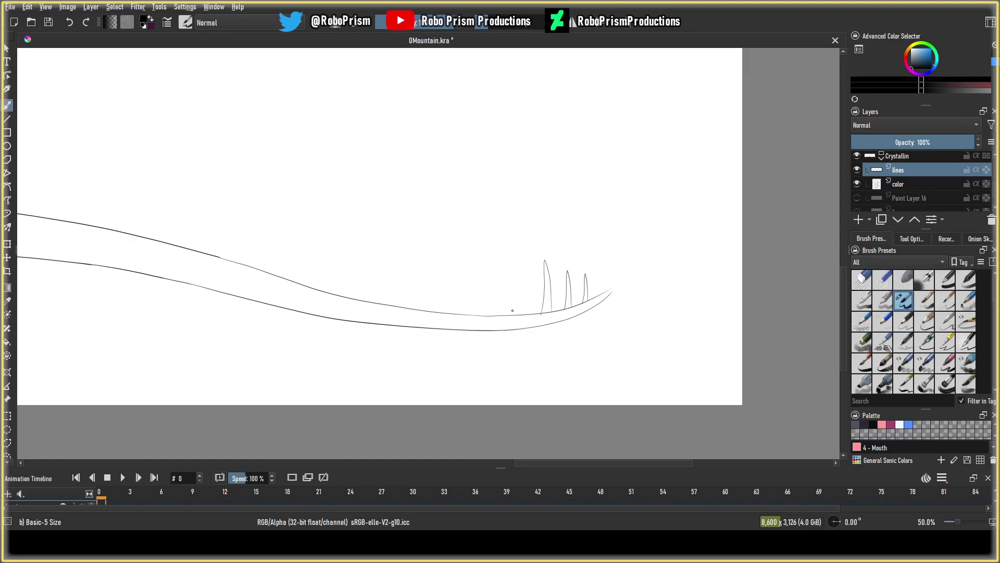
pyautogui.click(70, 22)
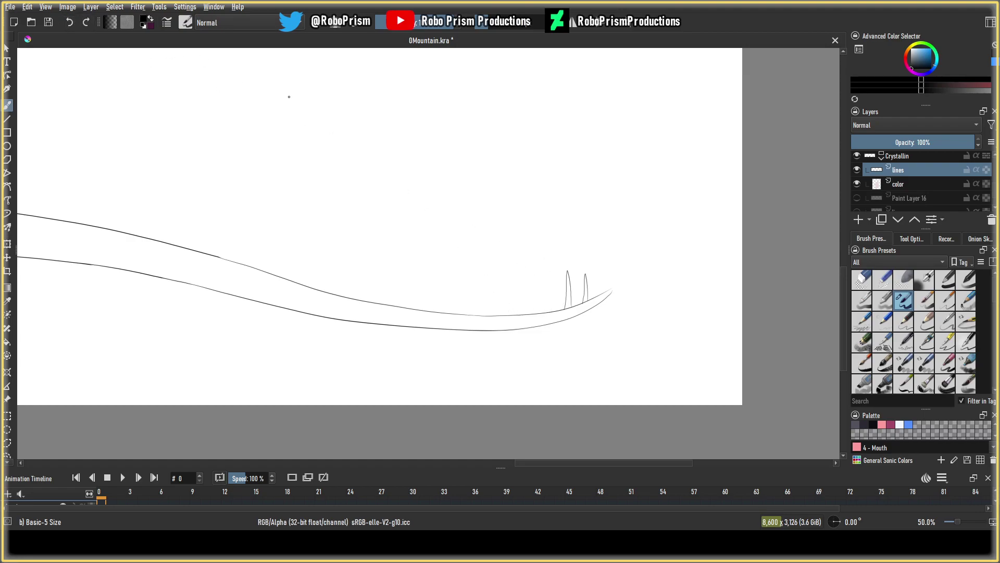
# Redraw the third upright spine slightly shorter on the tail's upper edge, and undo the two taller spines drawn beside it.
pyautogui.moveTo(555, 307)
pyautogui.mouseDown()
pyautogui.moveTo(545, 253)
pyautogui.moveTo(549, 311)
pyautogui.moveTo(548, 269)
pyautogui.moveTo(548, 307)
pyautogui.moveTo(527, 264)
pyautogui.moveTo(517, 313)
pyautogui.moveTo(504, 245)
pyautogui.moveTo(507, 315)
pyautogui.mouseUp()
pyautogui.hotkey('ctrl', 'z')
pyautogui.hotkey('ctrl', 'z')
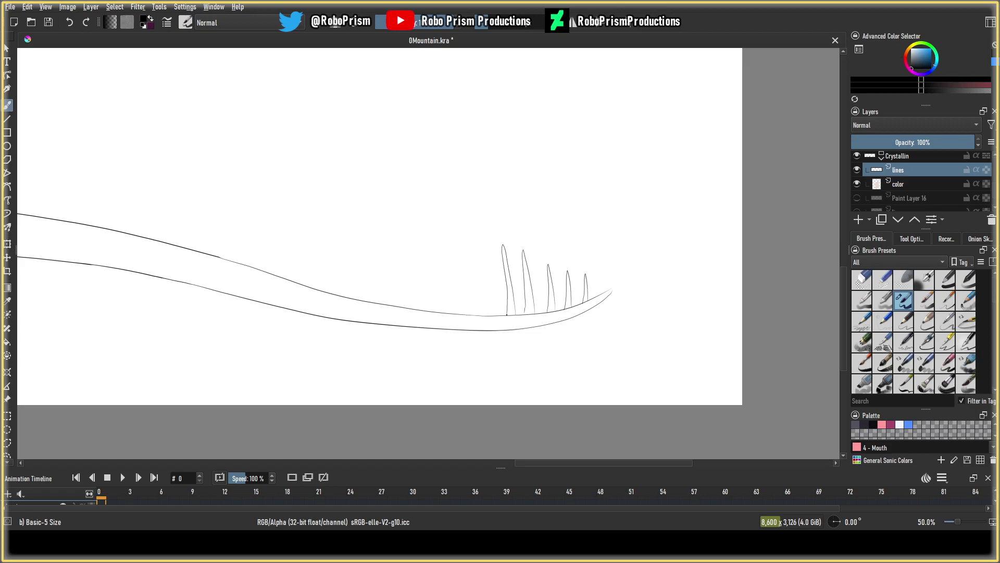
pyautogui.click(68, 22)
pyautogui.click(67, 22)
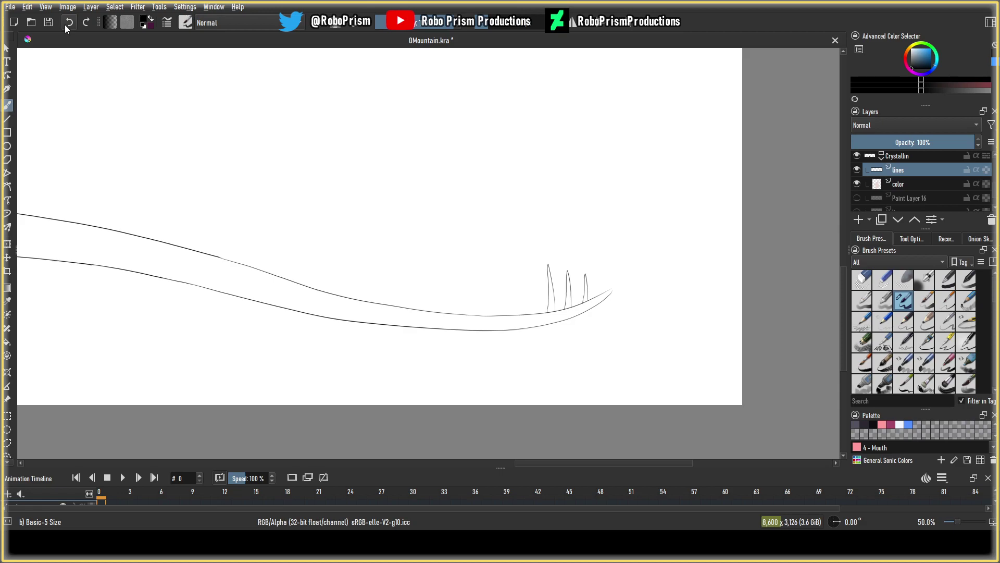
pyautogui.click(70, 22)
pyautogui.click(86, 23)
pyautogui.click(86, 23)
pyautogui.click(70, 23)
pyautogui.moveTo(536, 313)
pyautogui.mouseDown()
pyautogui.moveTo(533, 268)
pyautogui.moveTo(529, 314)
pyautogui.moveTo(540, 289)
pyautogui.moveTo(531, 257)
pyautogui.moveTo(529, 311)
pyautogui.mouseUp()
pyautogui.click(70, 22)
pyautogui.click(70, 23)
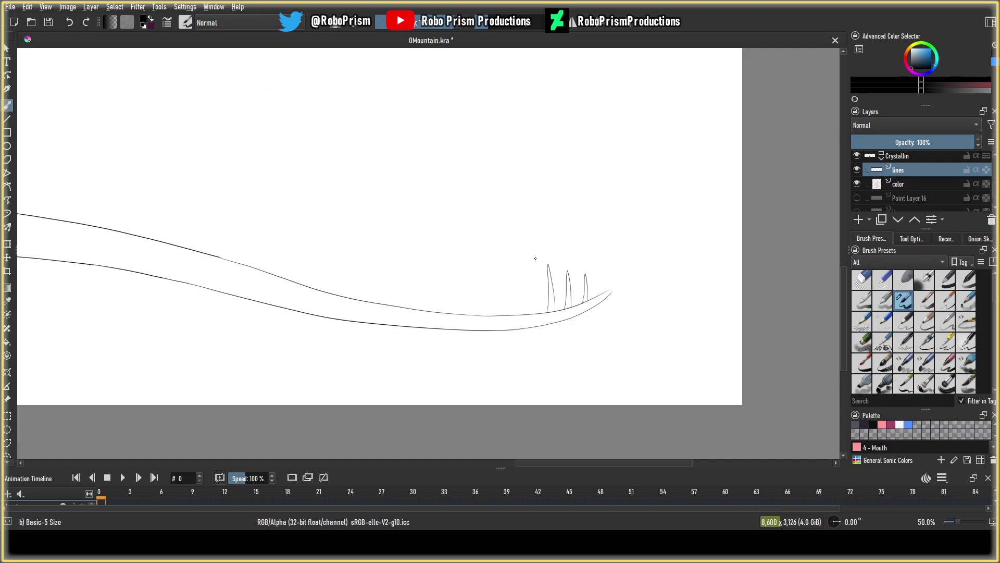
pyautogui.moveTo(537, 313)
pyautogui.mouseDown()
pyautogui.moveTo(531, 268)
pyautogui.moveTo(532, 309)
pyautogui.mouseUp()
pyautogui.hotkey('ctrl', 'z')
pyautogui.click(69, 22)
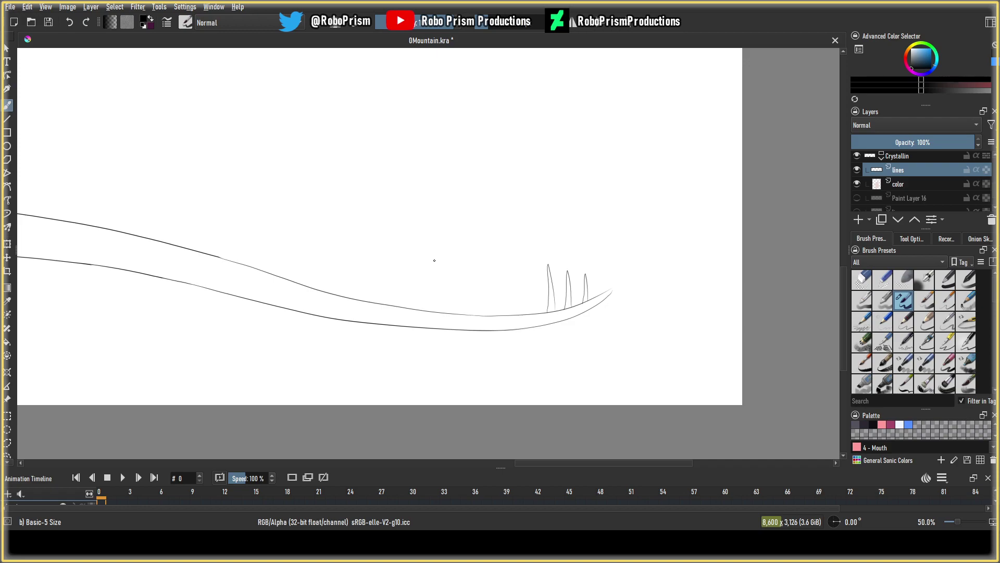
pyautogui.moveTo(539, 309)
pyautogui.mouseDown()
pyautogui.moveTo(533, 262)
pyautogui.moveTo(527, 313)
pyautogui.moveTo(514, 264)
pyautogui.moveTo(507, 312)
pyautogui.mouseUp()
pyautogui.click(70, 22)
pyautogui.click(70, 22)
# Continue the row of narrow upright spines of varied height from the third spine inward along the tail's upper edge, with about fifteen more.
pyautogui.moveTo(536, 312); pyautogui.dragTo(527, 257)
pyautogui.moveTo(528, 257)
pyautogui.mouseDown()
pyautogui.moveTo(534, 314)
pyautogui.moveTo(481, 313)
pyautogui.mouseUp()
pyautogui.click(70, 22)
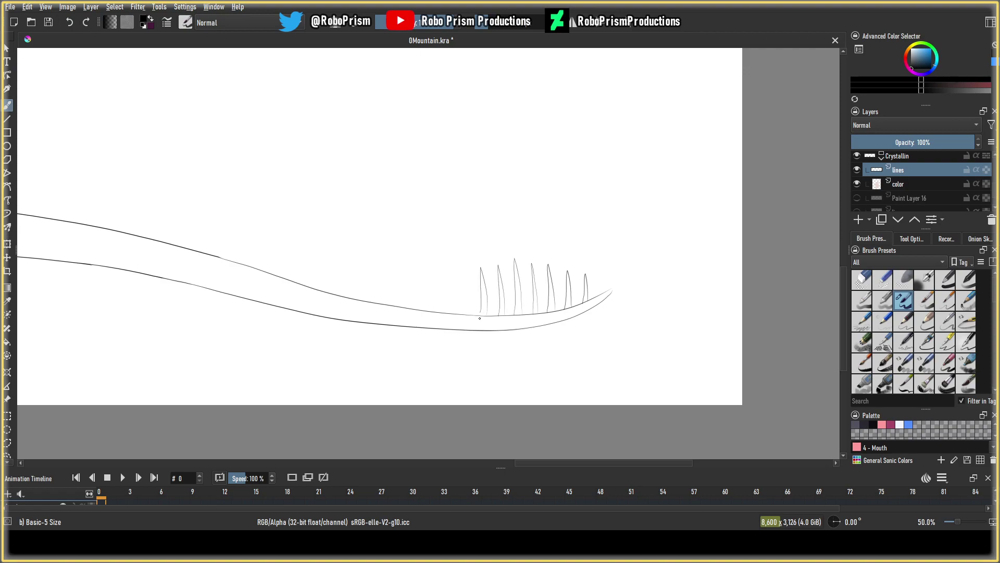
pyautogui.scroll(-4, 425, 308)
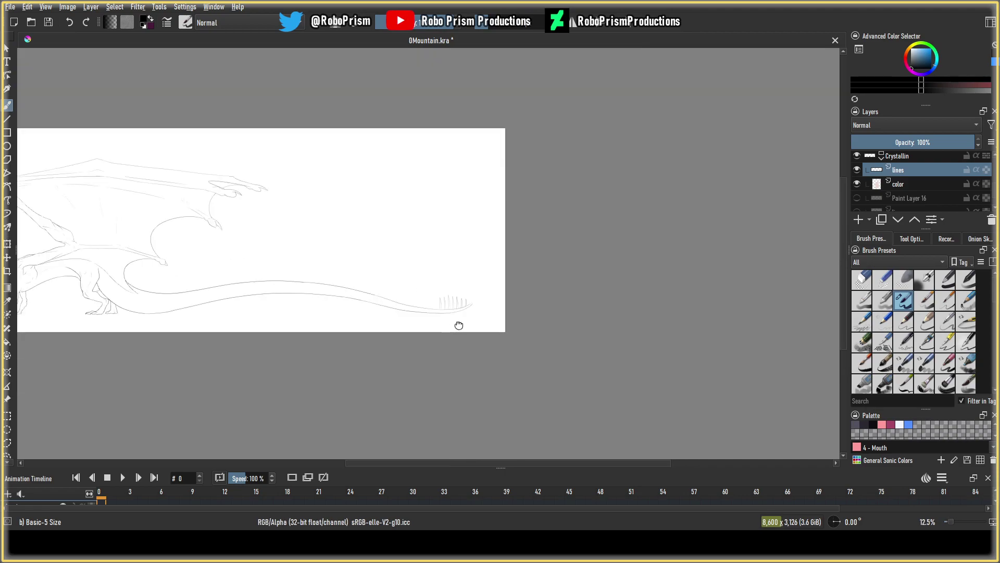
pyautogui.moveTo(453, 326); pyautogui.dragTo(602, 327)
pyautogui.scroll(5, 601, 327)
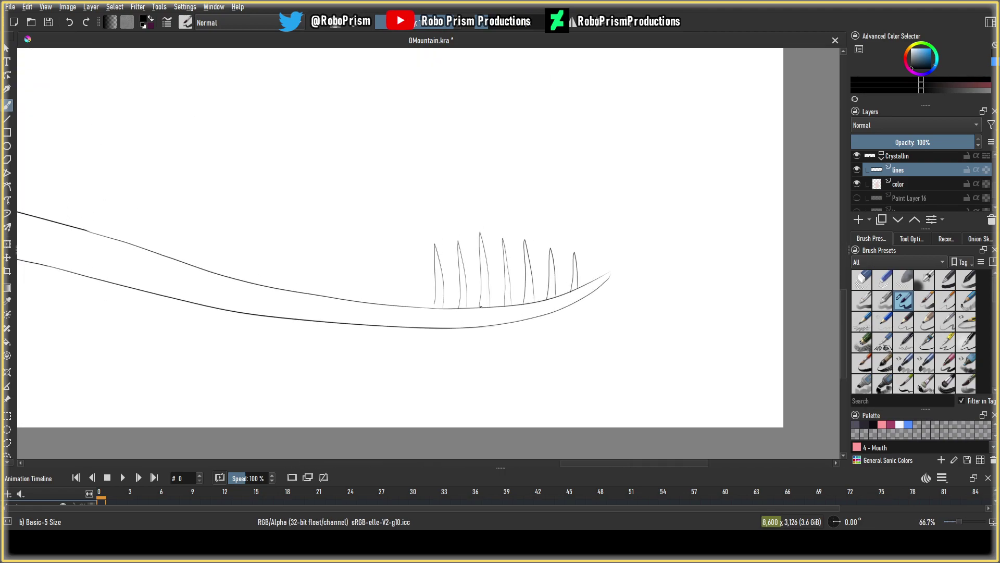
pyautogui.moveTo(420, 303)
pyautogui.mouseDown()
pyautogui.moveTo(416, 249)
pyautogui.moveTo(412, 303)
pyautogui.moveTo(400, 304)
pyautogui.moveTo(394, 246)
pyautogui.moveTo(391, 302)
pyautogui.moveTo(368, 244)
pyautogui.moveTo(365, 300)
pyautogui.moveTo(347, 258)
pyautogui.moveTo(329, 248)
pyautogui.moveTo(326, 274)
pyautogui.moveTo(309, 235)
pyautogui.moveTo(309, 290)
pyautogui.moveTo(291, 241)
pyautogui.moveTo(290, 285)
pyautogui.moveTo(281, 288)
pyautogui.moveTo(273, 238)
pyautogui.mouseUp()
pyautogui.moveTo(273, 238)
pyautogui.mouseDown()
pyautogui.moveTo(271, 287)
pyautogui.moveTo(250, 241)
pyautogui.moveTo(250, 282)
pyautogui.moveTo(230, 273)
pyautogui.mouseUp()
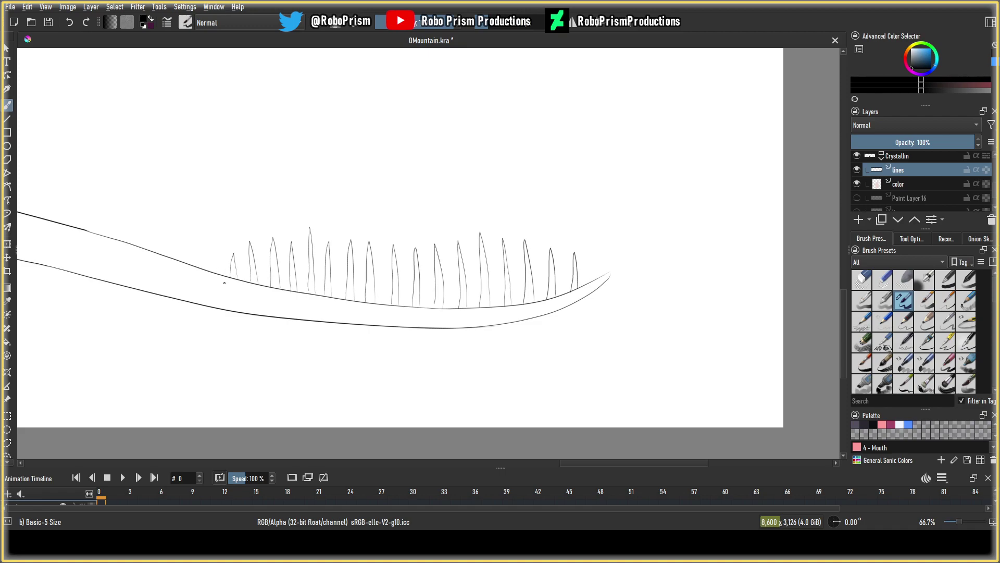
pyautogui.moveTo(216, 275); pyautogui.dragTo(220, 274)
# Check the whole dragon and its tail spines in mirrored view, and restore the normal orientation.
pyautogui.scroll(-6, 441, 251)
pyautogui.moveTo(376, 292); pyautogui.dragTo(416, 319)
pyautogui.scroll(1, 423, 270)
pyautogui.scroll(1, 469, 310)
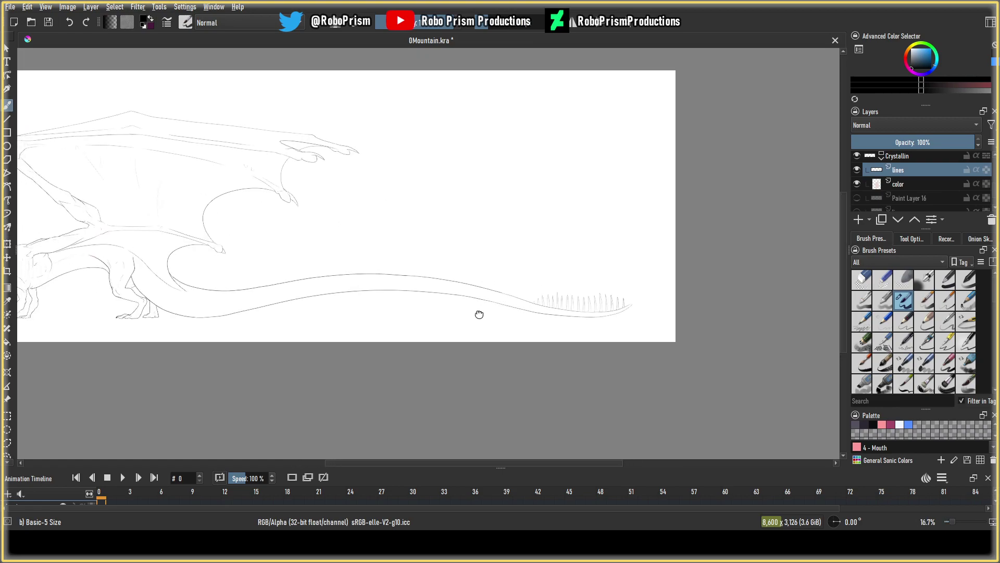
pyautogui.press('m')
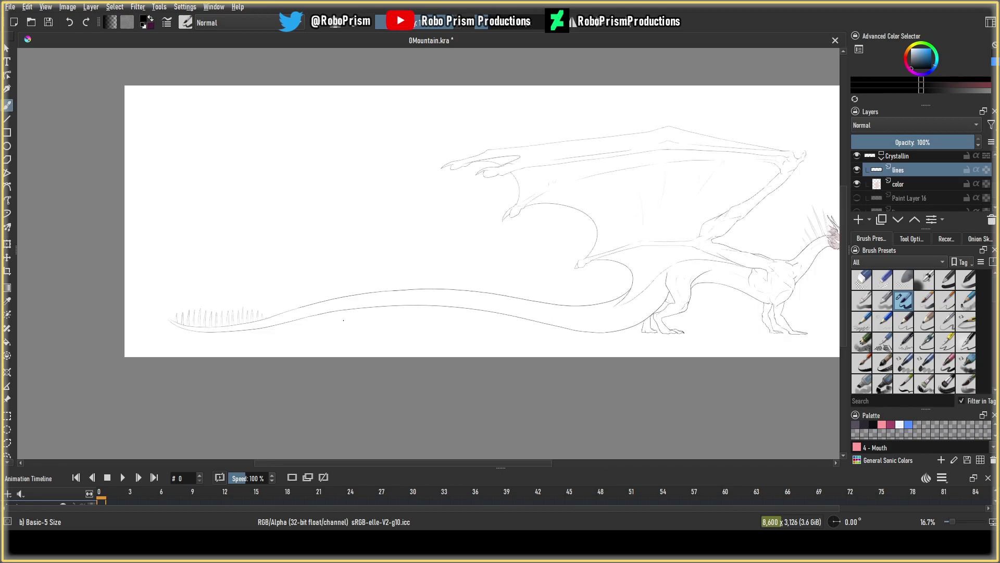
pyautogui.moveTo(488, 319); pyautogui.dragTo(424, 339)
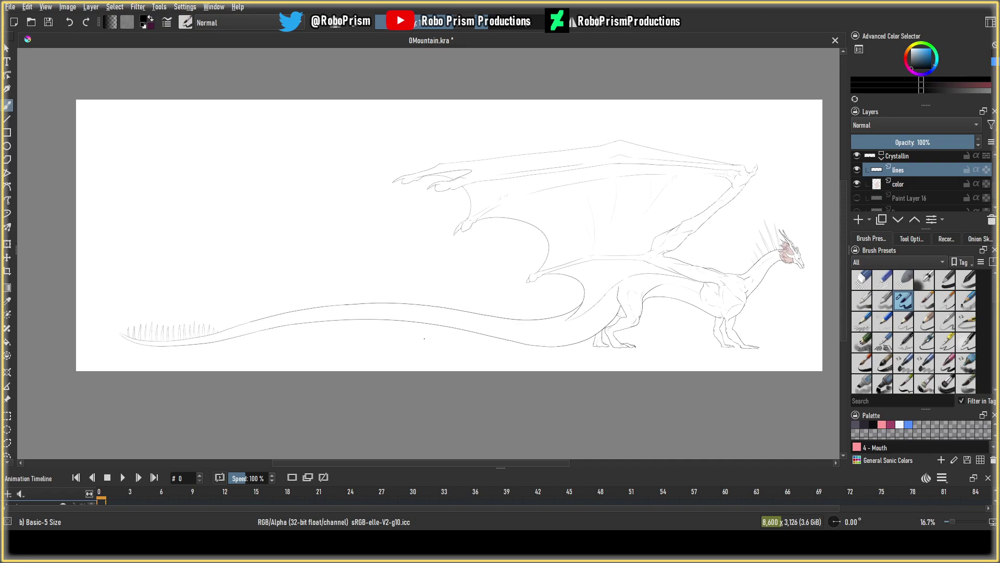
pyautogui.press('m')
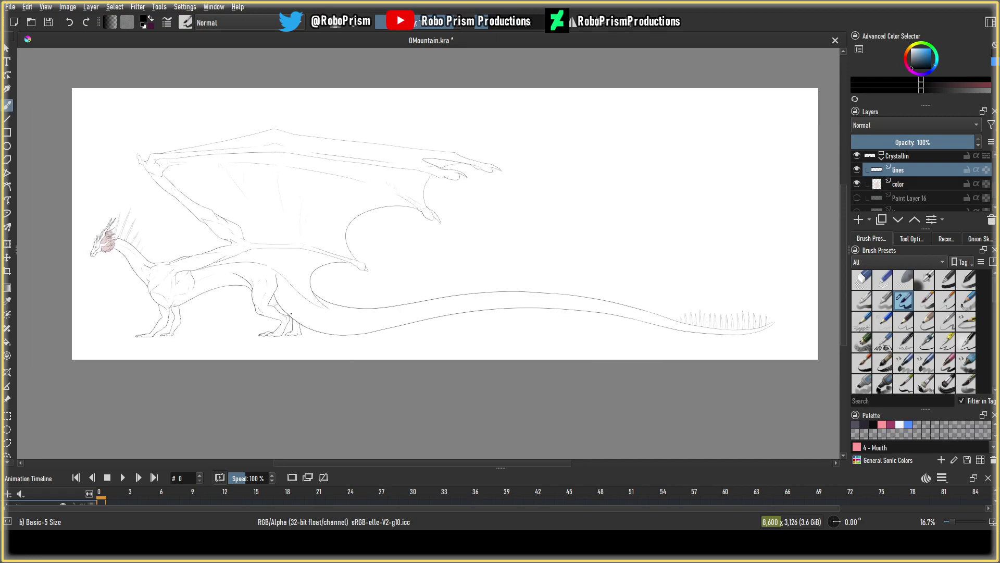
# Try inking four curved spikes of different heights along the shoulder line behind the neck base, redoing individual spikes.
pyautogui.moveTo(280, 327); pyautogui.dragTo(376, 338)
pyautogui.scroll(5, 237, 256)
pyautogui.scroll(1, 242, 271)
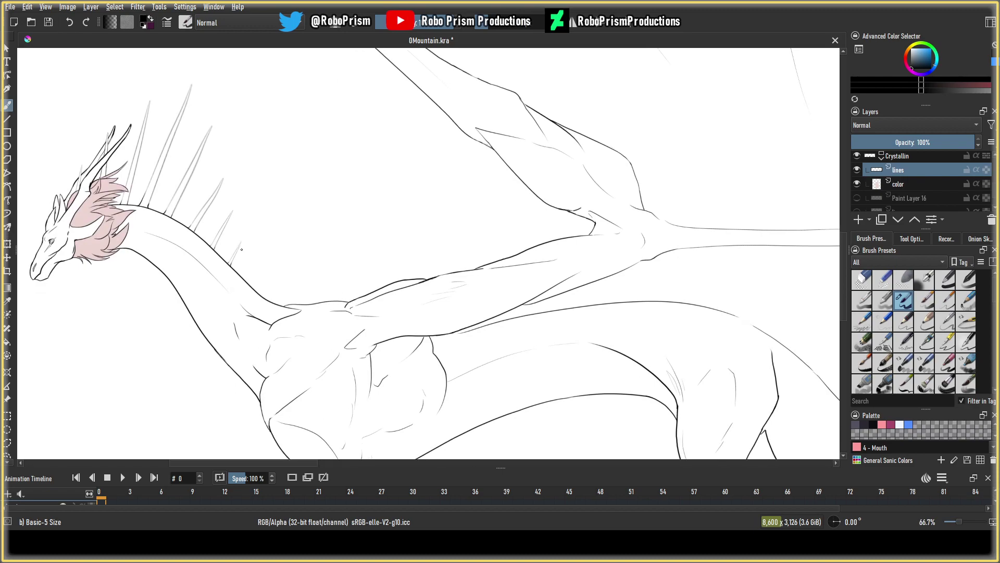
pyautogui.moveTo(306, 304)
pyautogui.mouseDown()
pyautogui.moveTo(372, 262)
pyautogui.moveTo(363, 293)
pyautogui.mouseUp()
pyautogui.hotkey('ctrl', 'z')
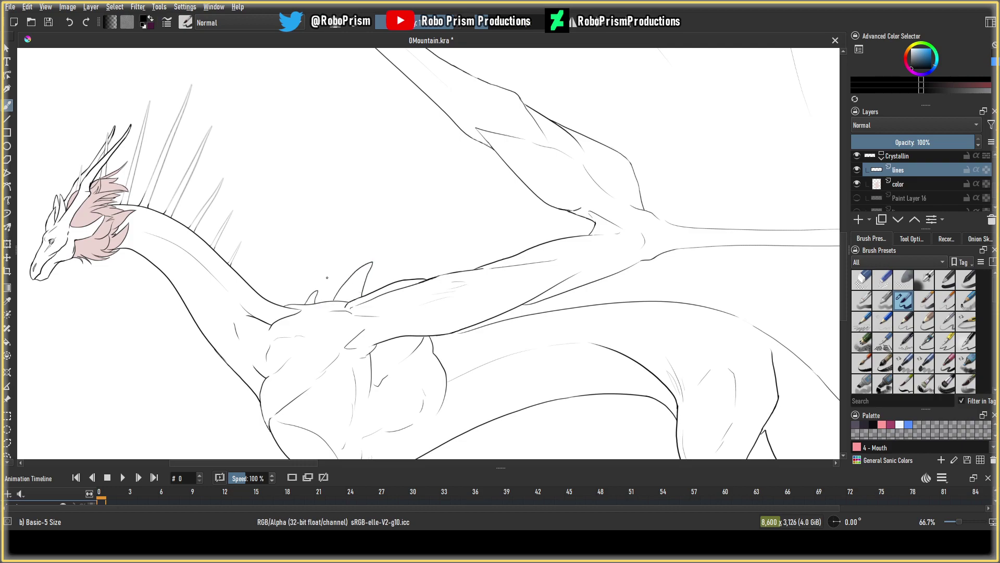
pyautogui.click(70, 22)
pyautogui.moveTo(325, 300)
pyautogui.mouseDown()
pyautogui.moveTo(350, 285)
pyautogui.moveTo(338, 304)
pyautogui.moveTo(324, 300)
pyautogui.moveTo(348, 268)
pyautogui.moveTo(323, 301)
pyautogui.moveTo(366, 281)
pyautogui.moveTo(348, 301)
pyautogui.mouseUp()
pyautogui.click(70, 22)
pyautogui.hotkey('ctrl', 'z')
pyautogui.scroll(-2, 378, 263)
pyautogui.scroll(8, 370, 273)
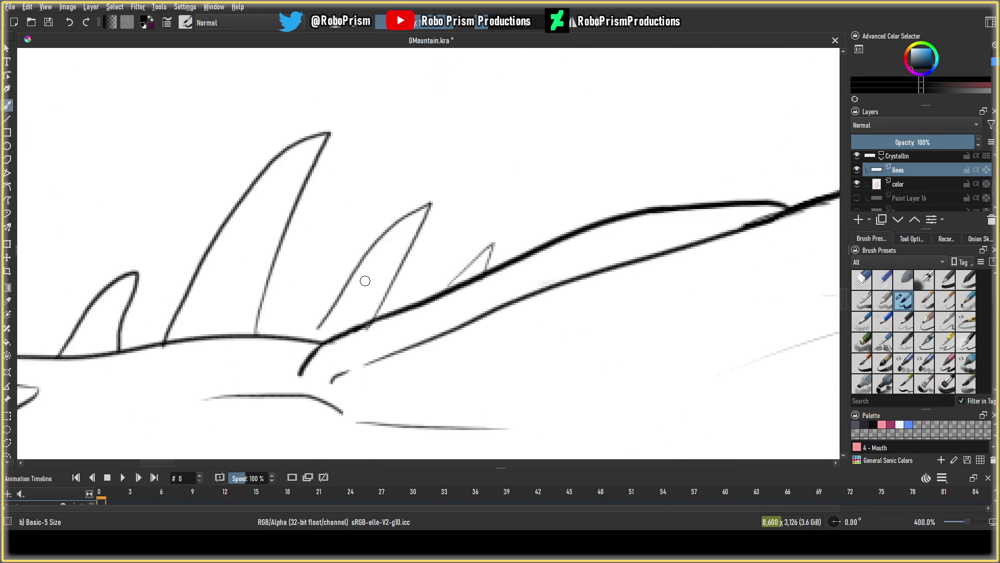
pyautogui.click(70, 22)
pyautogui.click(70, 22)
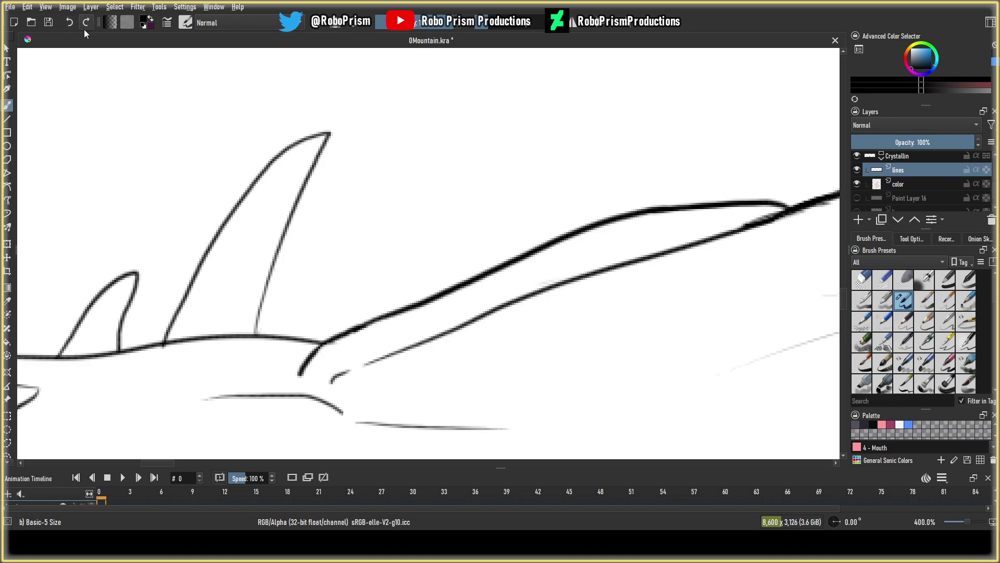
pyautogui.moveTo(373, 313)
pyautogui.mouseDown()
pyautogui.moveTo(349, 265)
pyautogui.moveTo(305, 333)
pyautogui.mouseUp()
pyautogui.moveTo(487, 272); pyautogui.dragTo(440, 291)
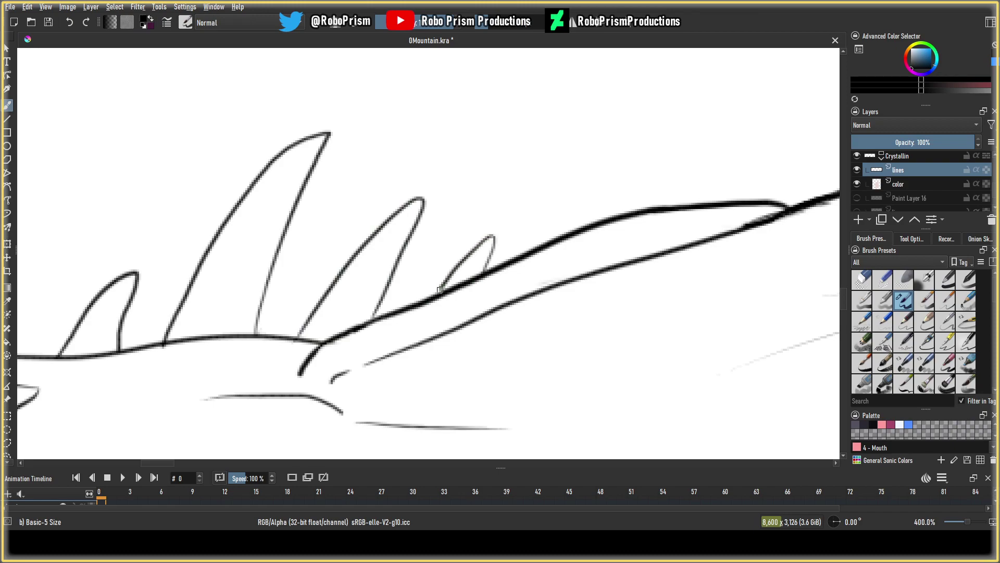
# Try erasing and rounding the tip of the largest shoulder spike, and check it against the whole body.
pyautogui.press('e')
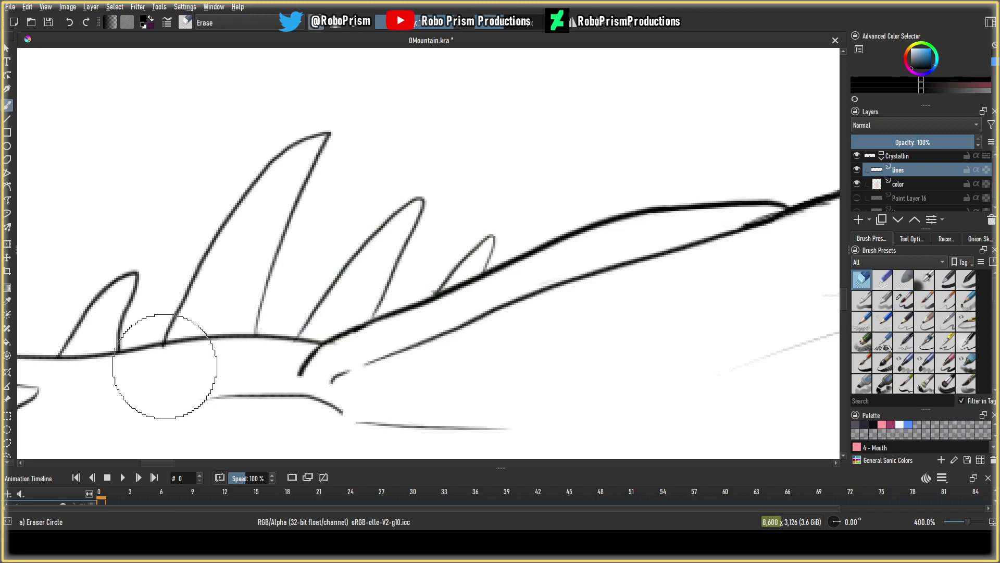
pyautogui.moveTo(329, 134); pyautogui.dragTo(314, 137)
pyautogui.press('/')
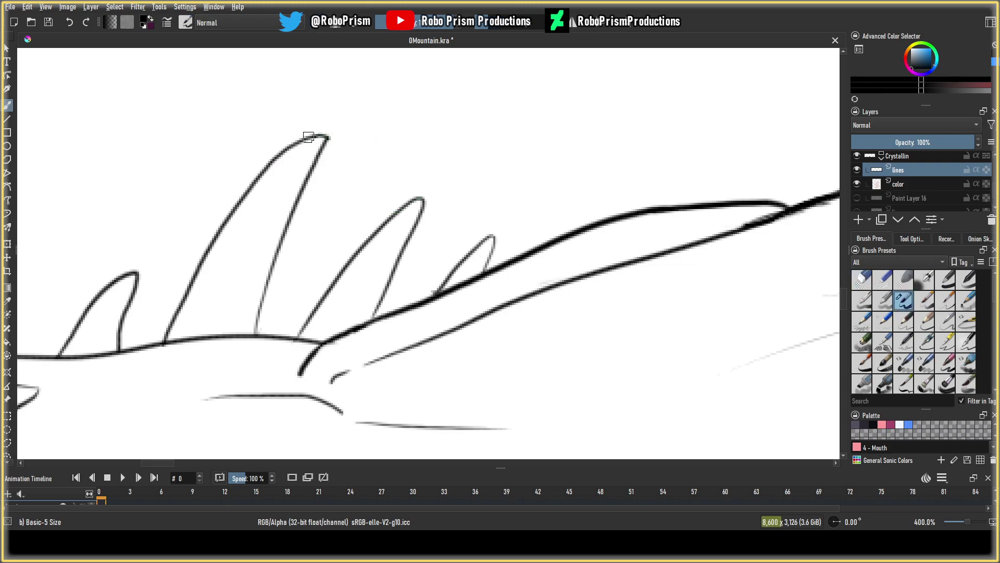
pyautogui.press('e')
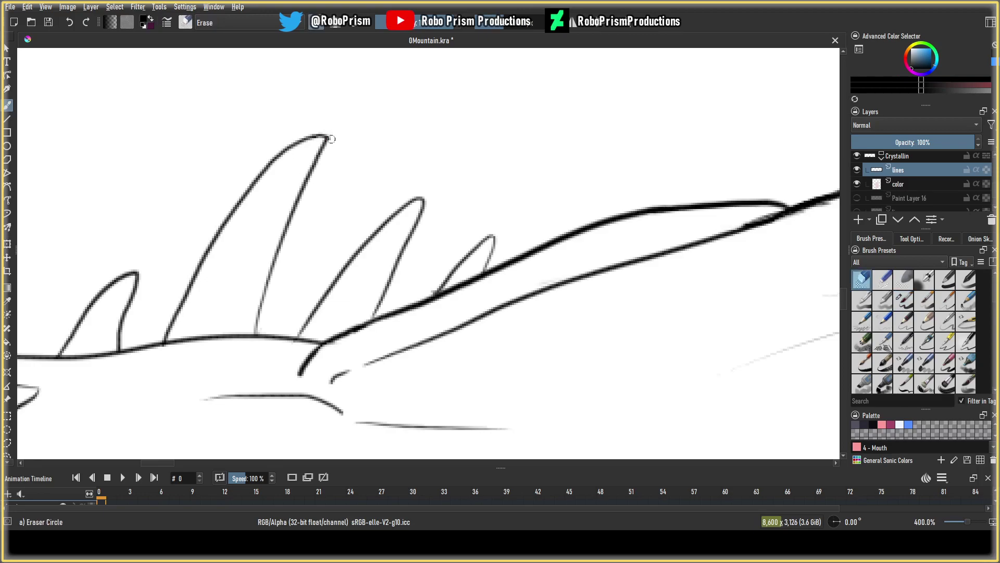
pyautogui.scroll(-7, 342, 170)
pyautogui.moveTo(390, 211); pyautogui.dragTo(207, 305)
pyautogui.scroll(-1, 227, 262)
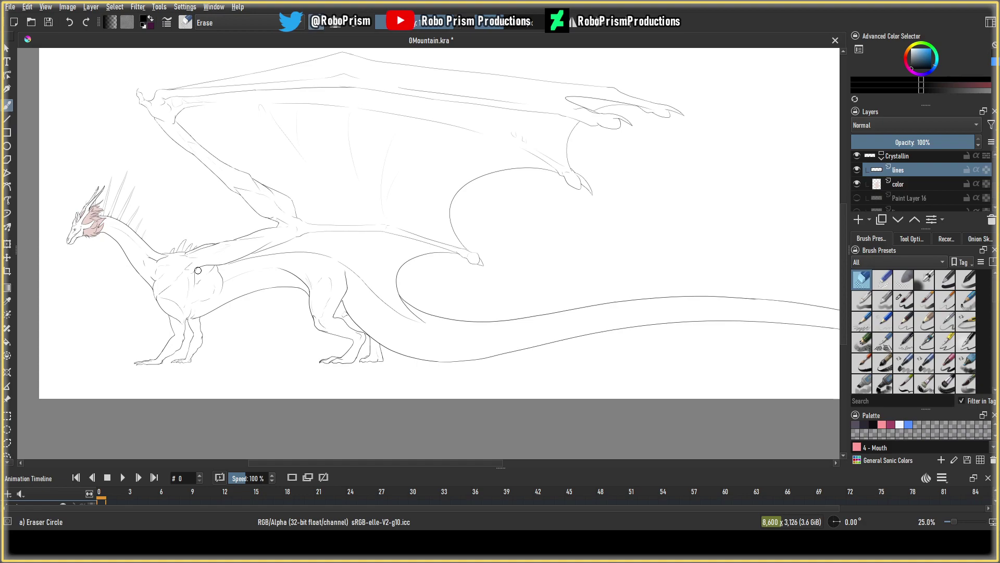
pyautogui.scroll(1, 227, 262)
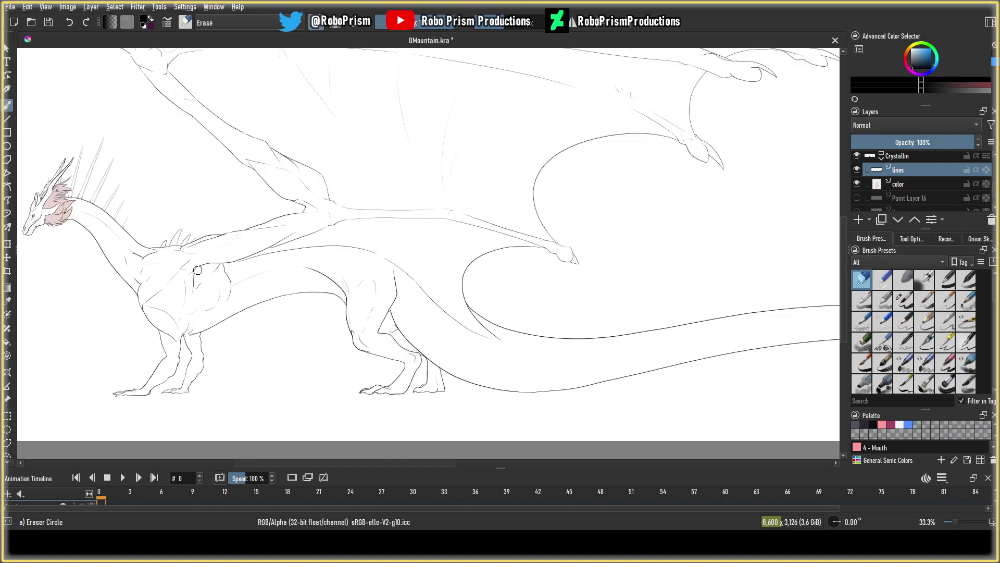
# Undo the curved shoulder spikes and save the drawing.
pyautogui.click(77, 23)
pyautogui.click(48, 23)
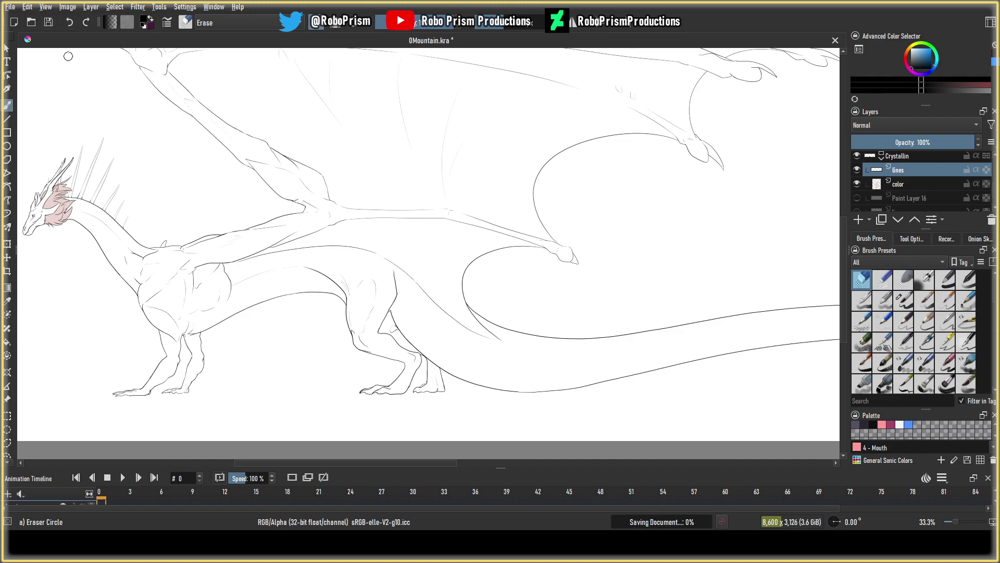
pyautogui.scroll(4, 217, 171)
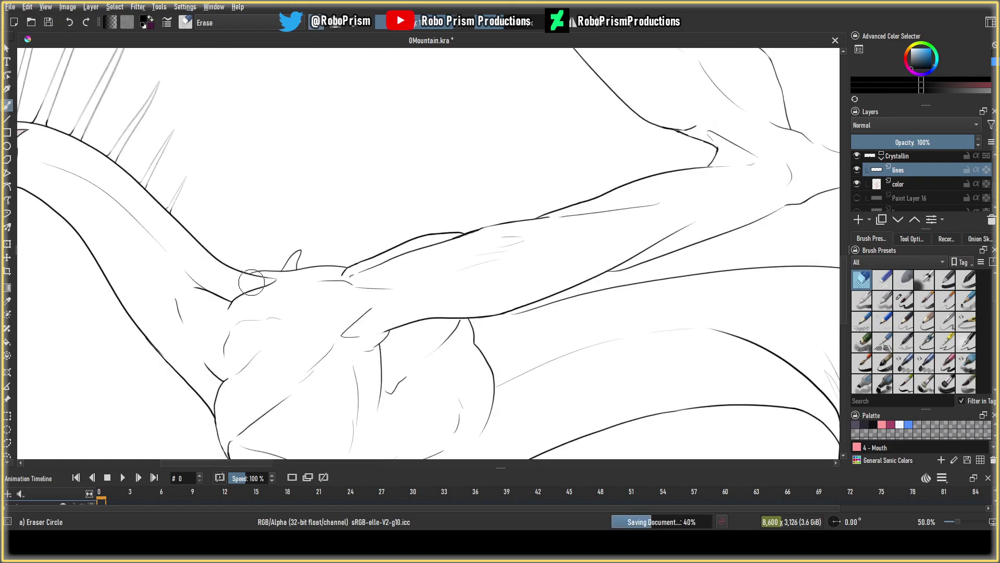
pyautogui.scroll(2, 292, 243)
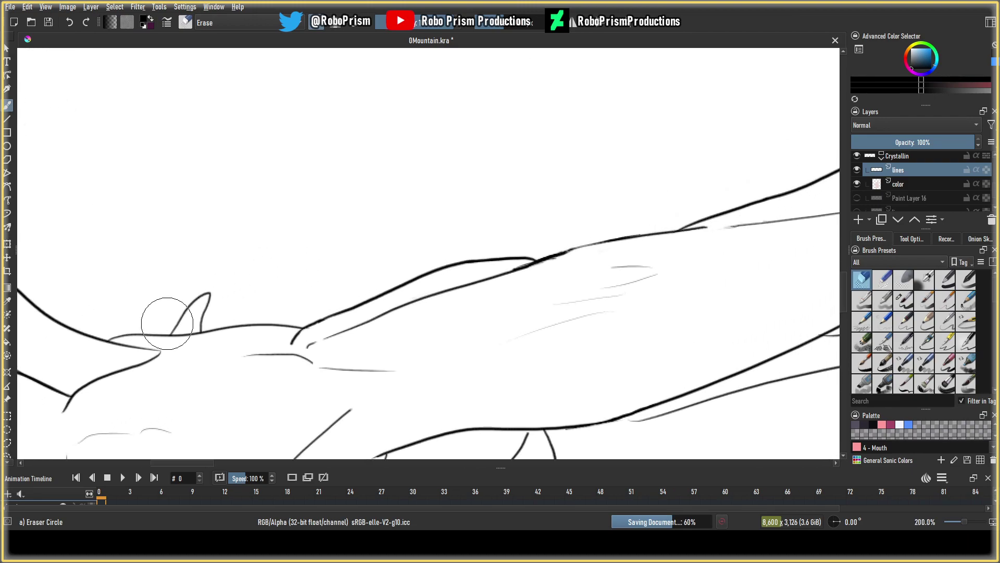
pyautogui.click(69, 22)
# Ink three pointed, backward-curving spikes on the shoulder line behind the neck, increasing in height toward the wing arm.
pyautogui.press('/')
pyautogui.moveTo(127, 332)
pyautogui.mouseDown()
pyautogui.moveTo(161, 283)
pyautogui.moveTo(152, 336)
pyautogui.moveTo(164, 284)
pyautogui.moveTo(158, 331)
pyautogui.moveTo(139, 319)
pyautogui.moveTo(169, 274)
pyautogui.moveTo(164, 336)
pyautogui.moveTo(280, 197)
pyautogui.moveTo(237, 327)
pyautogui.moveTo(275, 304)
pyautogui.moveTo(344, 186)
pyautogui.moveTo(359, 186)
pyautogui.moveTo(321, 323)
pyautogui.mouseUp()
pyautogui.click(70, 22)
pyautogui.click(70, 23)
pyautogui.click(69, 22)
pyautogui.click(69, 22)
pyautogui.click(86, 21)
pyautogui.moveTo(275, 321)
pyautogui.mouseDown()
pyautogui.moveTo(375, 166)
pyautogui.moveTo(399, 155)
pyautogui.moveTo(354, 307)
pyautogui.mouseUp()
pyautogui.click(69, 22)
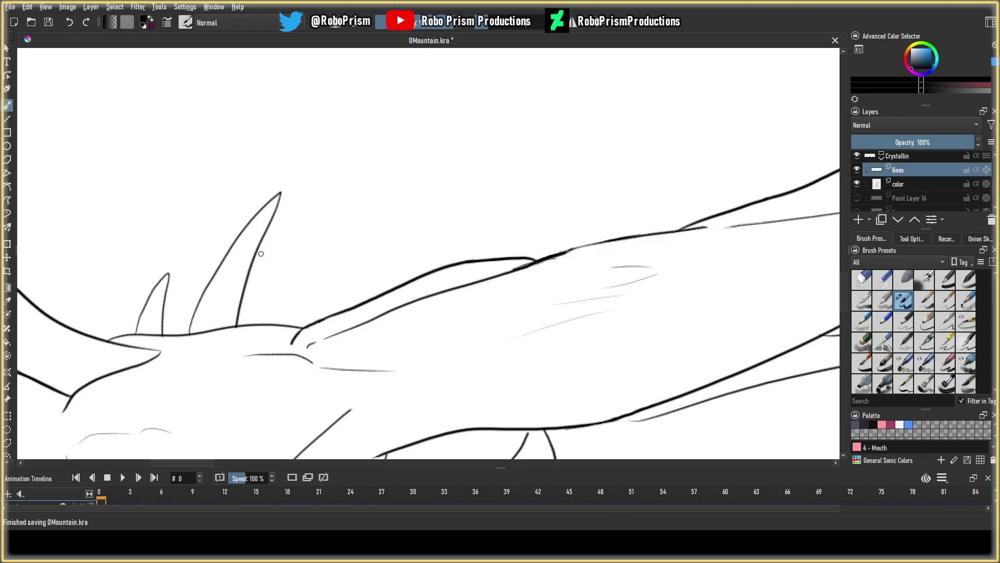
pyautogui.moveTo(277, 321)
pyautogui.mouseDown()
pyautogui.moveTo(322, 211)
pyautogui.moveTo(382, 155)
pyautogui.moveTo(350, 209)
pyautogui.moveTo(328, 319)
pyautogui.mouseUp()
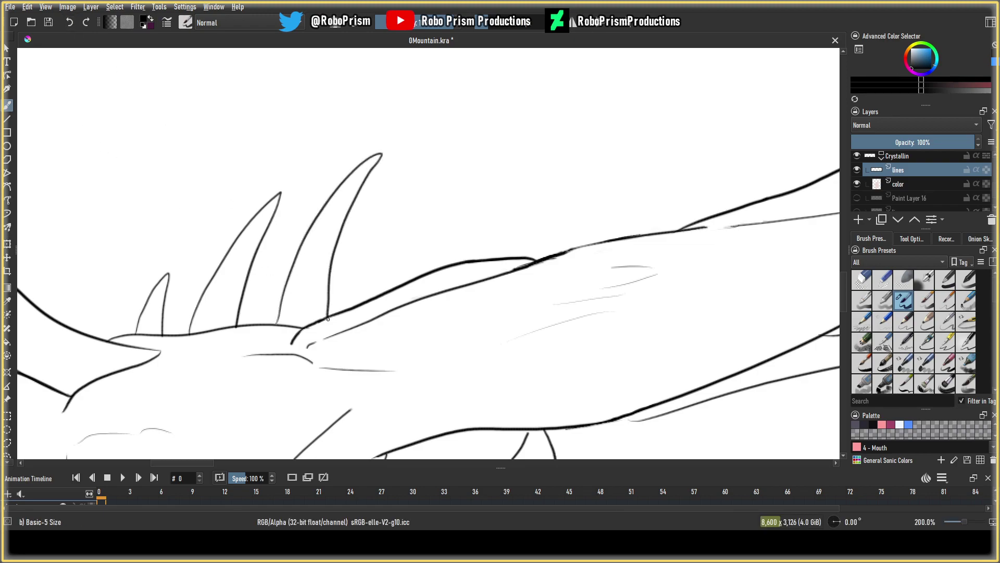
# Erase the tip of the middle shoulder spike and retry its pointed end with short strokes.
pyautogui.press('e')
pyautogui.moveTo(277, 200); pyautogui.dragTo(281, 191)
pyautogui.press('e')
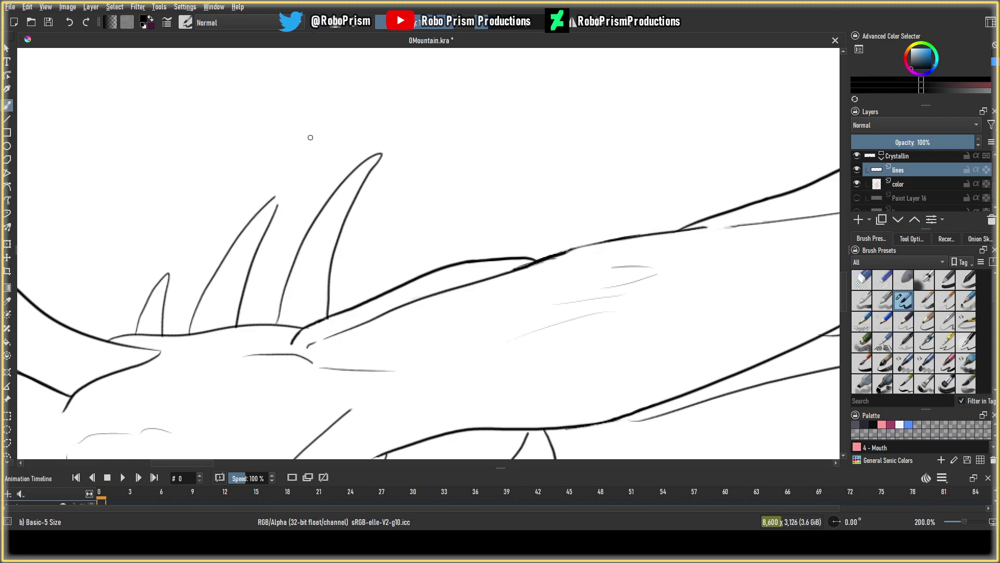
pyautogui.moveTo(277, 211); pyautogui.dragTo(280, 202)
pyautogui.hotkey('ctrl', 'z')
pyautogui.moveTo(281, 196); pyautogui.dragTo(276, 211)
pyautogui.click(70, 22)
pyautogui.scroll(-6, 304, 92)
pyautogui.moveTo(290, 197); pyautogui.dragTo(226, 303)
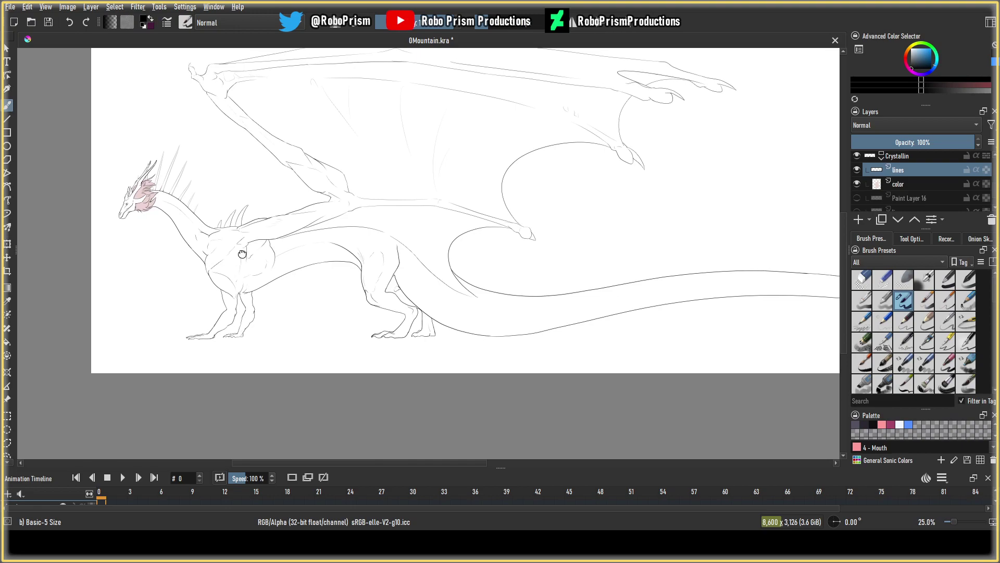
pyautogui.scroll(-2, 239, 253)
pyautogui.moveTo(169, 256); pyautogui.dragTo(144, 243)
pyautogui.scroll(4, 150, 240)
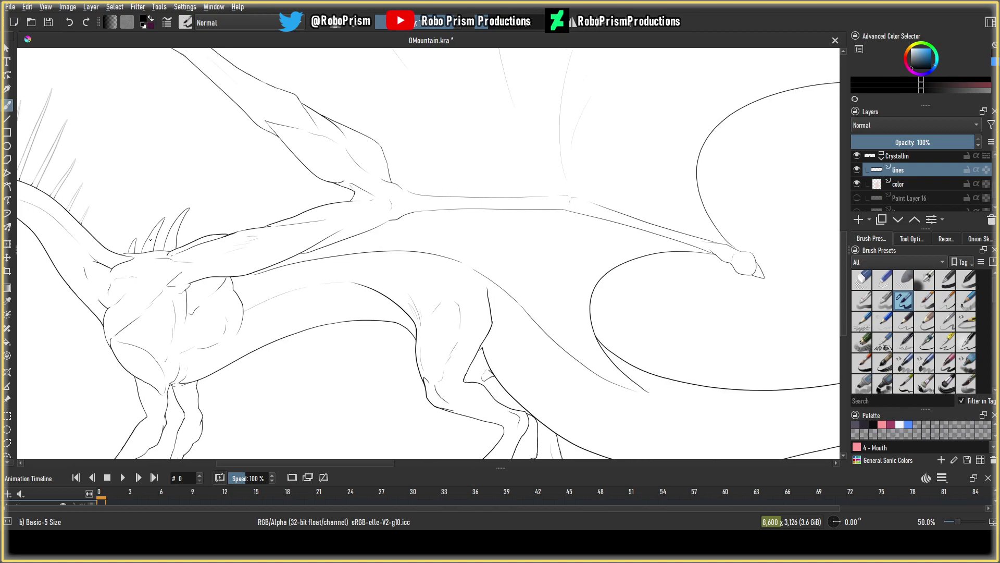
pyautogui.scroll(-2, 185, 244)
pyautogui.moveTo(226, 231); pyautogui.dragTo(260, 221)
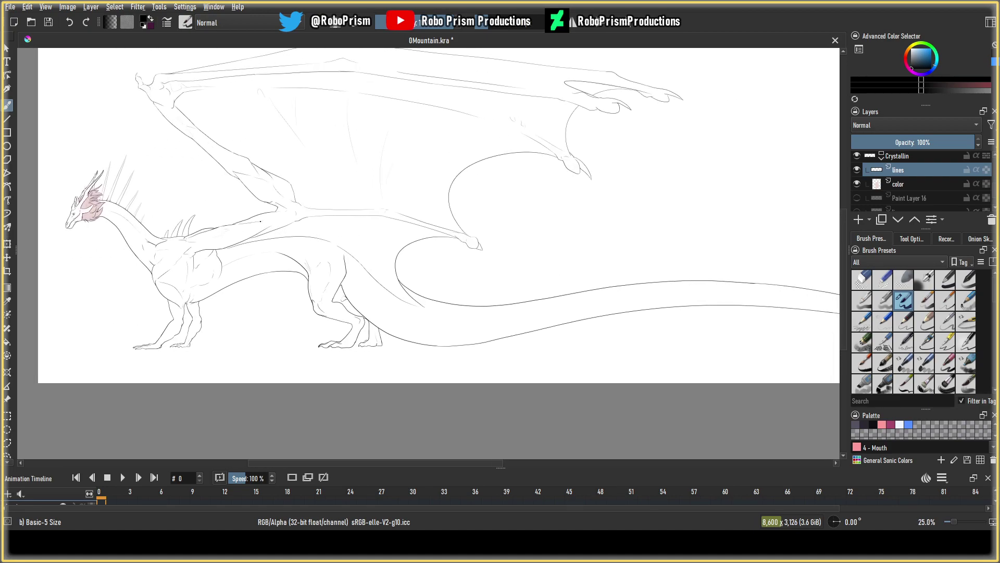
pyautogui.moveTo(372, 226)
pyautogui.mouseDown()
pyautogui.moveTo(422, 200)
pyautogui.moveTo(419, 218)
pyautogui.mouseUp()
pyautogui.moveTo(396, 263); pyautogui.dragTo(437, 253)
pyautogui.click(70, 25)
pyautogui.click(70, 25)
pyautogui.click(70, 25)
pyautogui.click(69, 25)
# Add a paint layer above the lines layer and sketch light blue guide curves above the dragon's back and up toward the lowest wing finger.
pyautogui.click(859, 198)
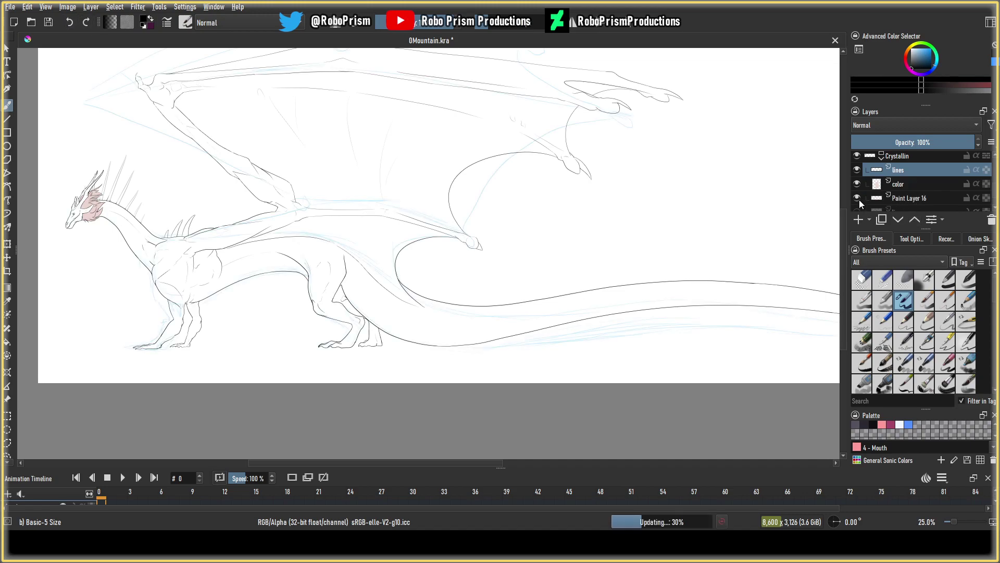
pyautogui.click(858, 198)
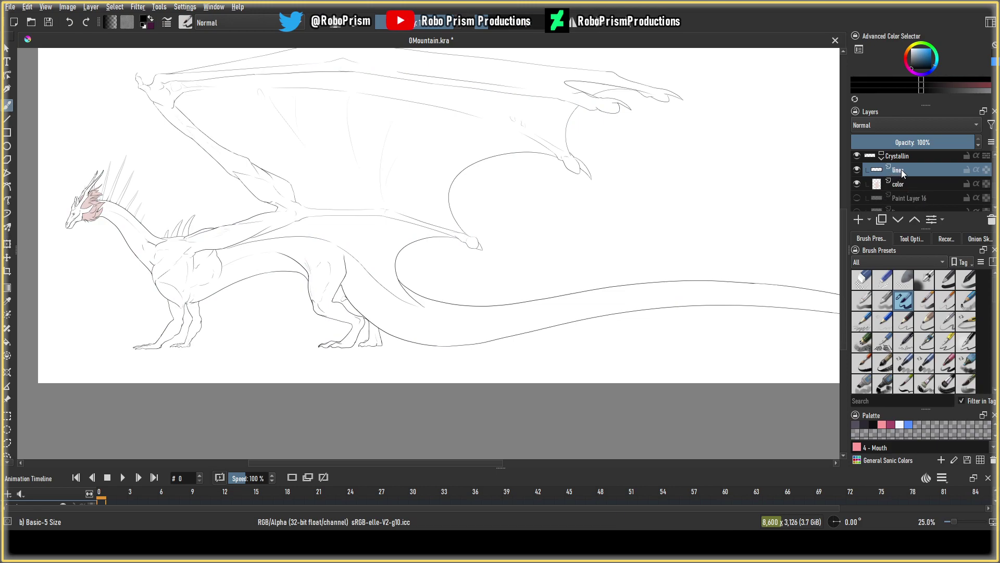
pyautogui.click(857, 223)
pyautogui.click(993, 61)
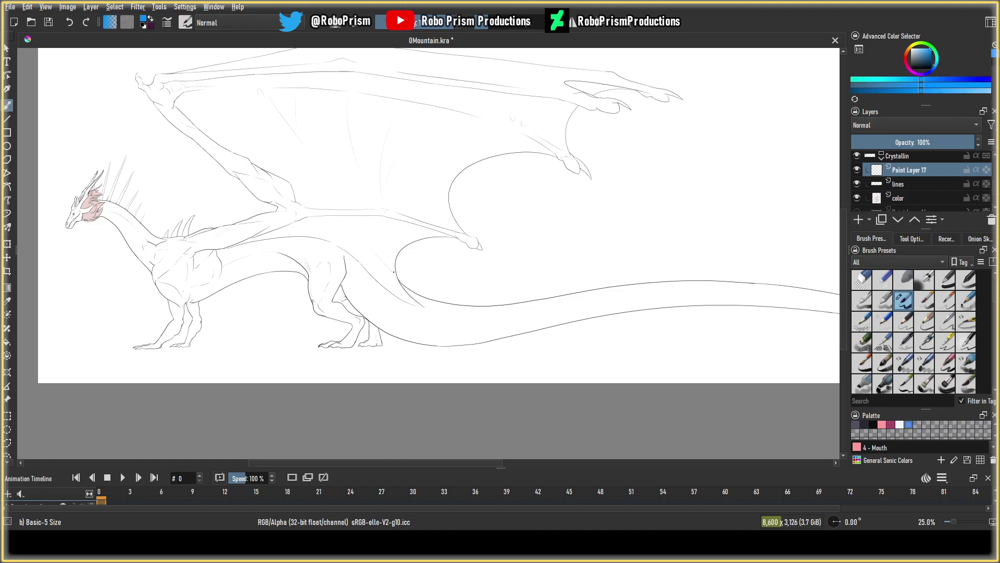
pyautogui.moveTo(317, 233)
pyautogui.mouseDown()
pyautogui.moveTo(221, 232)
pyautogui.moveTo(276, 223)
pyautogui.moveTo(203, 234)
pyautogui.mouseUp()
pyautogui.moveTo(349, 234); pyautogui.dragTo(433, 197)
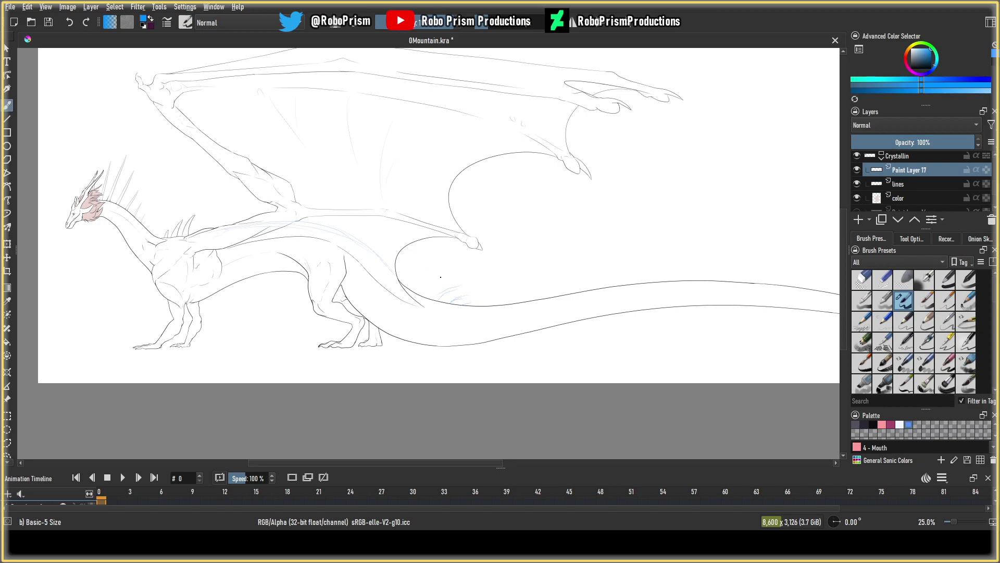
pyautogui.moveTo(420, 294)
pyautogui.mouseDown()
pyautogui.moveTo(450, 259)
pyautogui.moveTo(393, 285)
pyautogui.moveTo(427, 264)
pyautogui.mouseUp()
pyautogui.moveTo(451, 223); pyautogui.dragTo(355, 245)
pyautogui.click(69, 23)
pyautogui.click(70, 23)
pyautogui.click(71, 23)
pyautogui.click(73, 24)
pyautogui.click(73, 26)
pyautogui.moveTo(456, 276); pyautogui.dragTo(423, 295)
pyautogui.click(71, 22)
pyautogui.click(76, 23)
pyautogui.click(75, 23)
pyautogui.click(75, 22)
# Sketch light blue curved spike guides along the dragon's back and tail base, and erase the ones over the tail base.
pyautogui.moveTo(399, 273); pyautogui.dragTo(438, 245)
pyautogui.moveTo(402, 231)
pyautogui.mouseDown()
pyautogui.moveTo(381, 245)
pyautogui.moveTo(383, 223)
pyautogui.moveTo(403, 209)
pyautogui.moveTo(362, 238)
pyautogui.mouseUp()
pyautogui.scroll(-2, 207, 210)
pyautogui.scroll(3, 261, 230)
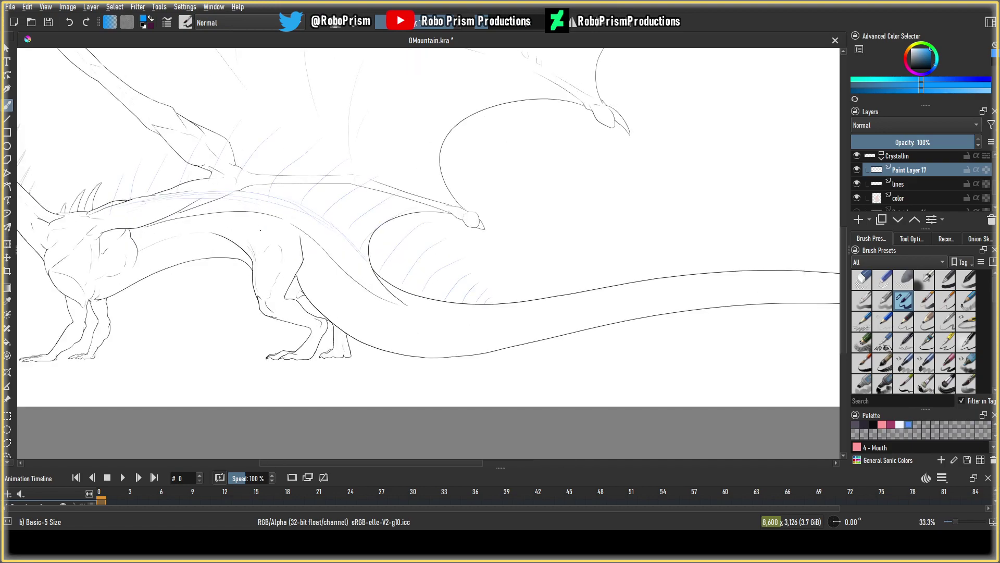
pyautogui.press('/')
pyautogui.moveTo(476, 291)
pyautogui.mouseDown()
pyautogui.moveTo(422, 290)
pyautogui.moveTo(414, 283)
pyautogui.moveTo(462, 253)
pyautogui.moveTo(434, 253)
pyautogui.moveTo(384, 277)
pyautogui.moveTo(415, 242)
pyautogui.mouseUp()
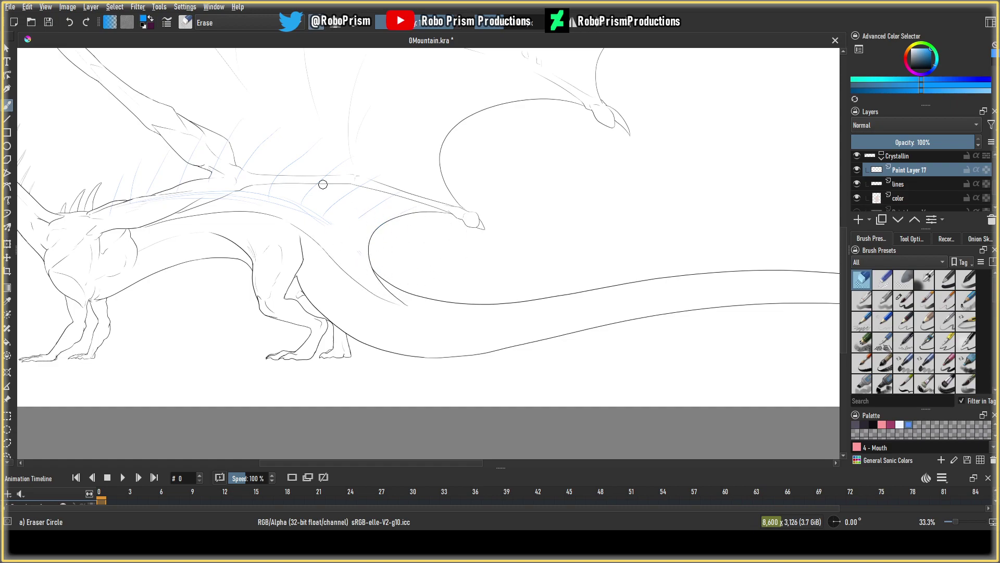
# Undo the erasing and the curved spike guides along the back.
pyautogui.click(72, 21)
pyautogui.click(73, 19)
pyautogui.click(70, 22)
pyautogui.click(71, 23)
pyautogui.click(71, 23)
pyautogui.click(71, 23)
pyautogui.click(71, 23)
pyautogui.click(71, 22)
pyautogui.click(72, 23)
pyautogui.click(72, 23)
pyautogui.click(71, 23)
pyautogui.click(72, 23)
pyautogui.click(71, 23)
# Sketch flatter light blue spike guides sweeping backward along the whole back, from the tail base up to the shoulder.
pyautogui.click(903, 301)
pyautogui.moveTo(319, 206)
pyautogui.mouseDown()
pyautogui.moveTo(421, 190)
pyautogui.moveTo(439, 204)
pyautogui.mouseUp()
pyautogui.moveTo(347, 232)
pyautogui.mouseDown()
pyautogui.moveTo(456, 227)
pyautogui.moveTo(450, 239)
pyautogui.mouseUp()
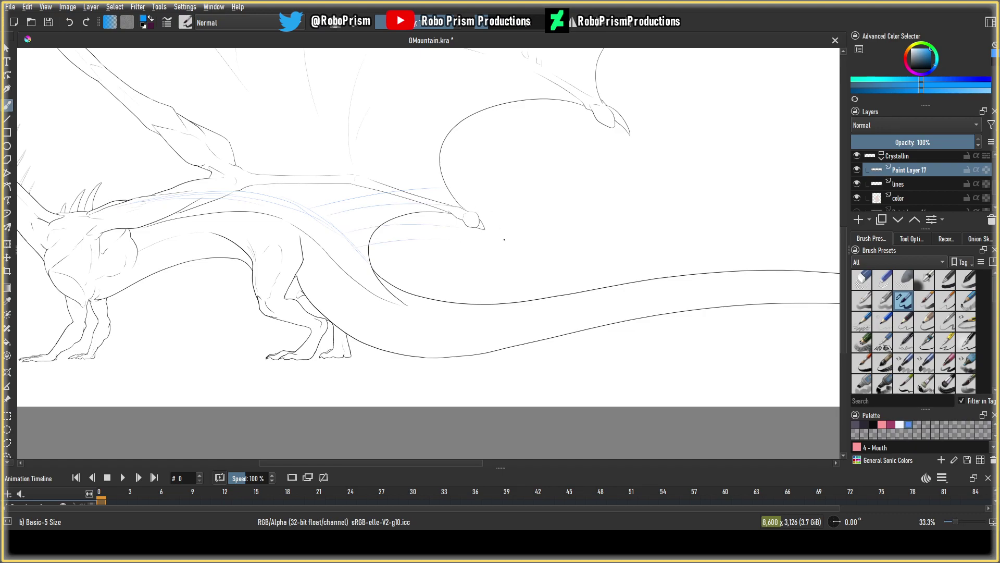
pyautogui.moveTo(377, 261); pyautogui.dragTo(400, 255)
pyautogui.moveTo(395, 164); pyautogui.dragTo(276, 194)
pyautogui.moveTo(377, 141); pyautogui.dragTo(253, 186)
pyautogui.moveTo(300, 139)
pyautogui.mouseDown()
pyautogui.moveTo(206, 196)
pyautogui.moveTo(246, 145)
pyautogui.moveTo(155, 193)
pyautogui.mouseUp()
pyautogui.click(69, 22)
pyautogui.moveTo(207, 143); pyautogui.dragTo(156, 189)
pyautogui.moveTo(169, 146); pyautogui.dragTo(123, 196)
pyautogui.moveTo(137, 160); pyautogui.dragTo(104, 197)
# On the lines layer, ink in black the front edge of a taller backward-curving spike behind the three shoulder spikes.
pyautogui.scroll(-3, 782, 277)
pyautogui.moveTo(653, 281); pyautogui.dragTo(443, 256)
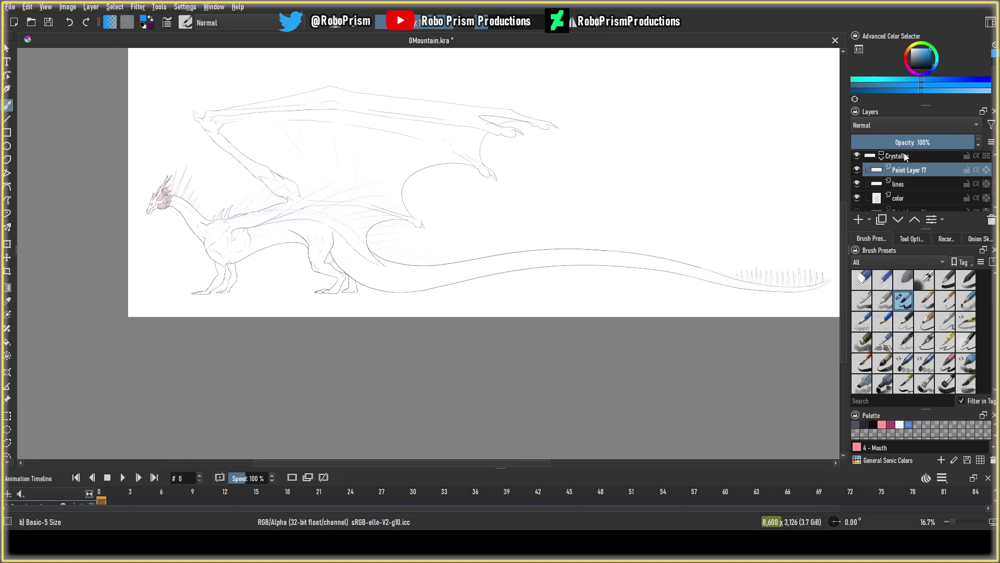
pyautogui.click(904, 182)
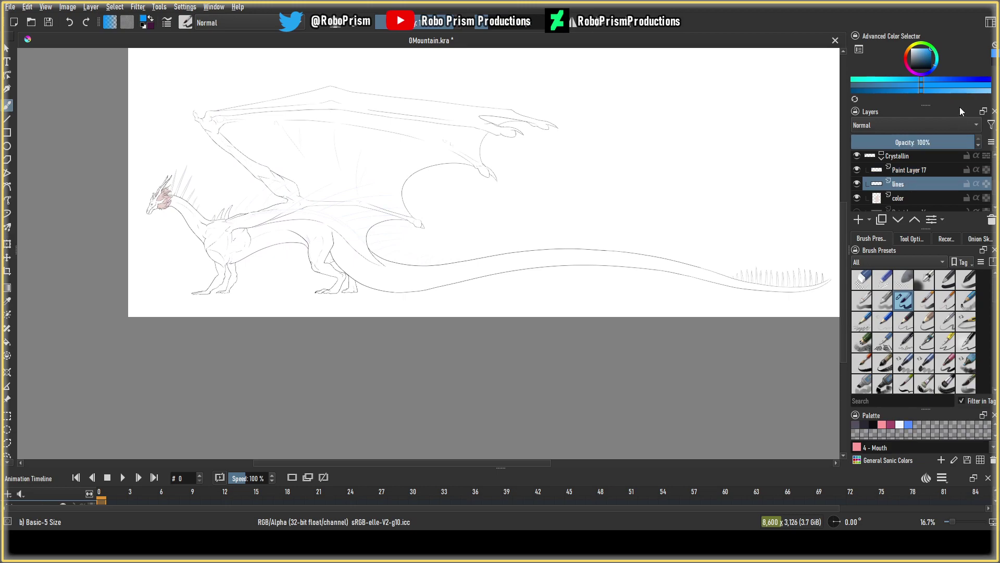
pyautogui.click(995, 64)
pyautogui.scroll(6, 258, 214)
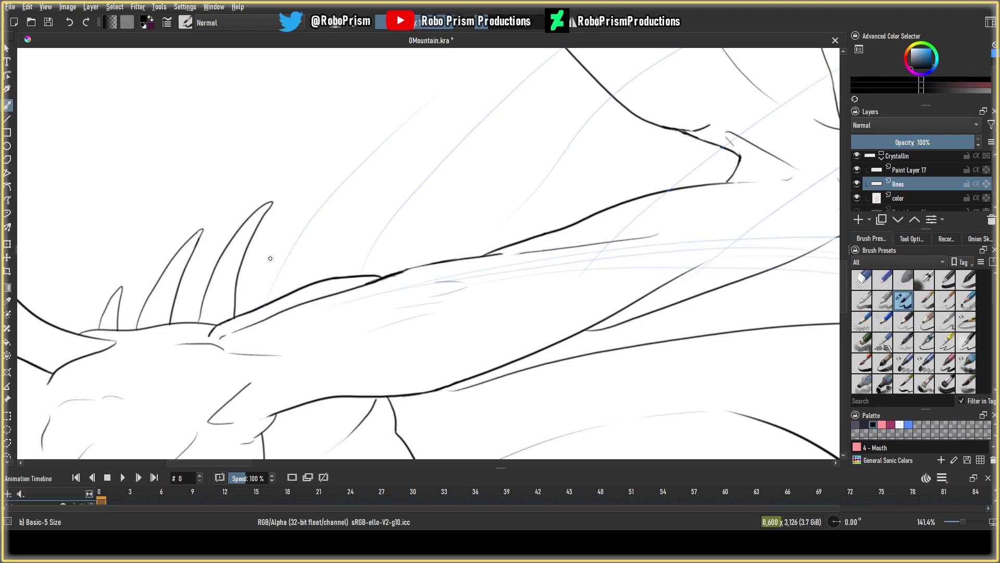
pyautogui.moveTo(265, 303)
pyautogui.mouseDown()
pyautogui.moveTo(301, 229)
pyautogui.moveTo(374, 152)
pyautogui.moveTo(407, 134)
pyautogui.moveTo(340, 275)
pyautogui.moveTo(328, 249)
pyautogui.moveTo(405, 128)
pyautogui.moveTo(315, 202)
pyautogui.moveTo(252, 329)
pyautogui.mouseUp()
pyautogui.click(69, 21)
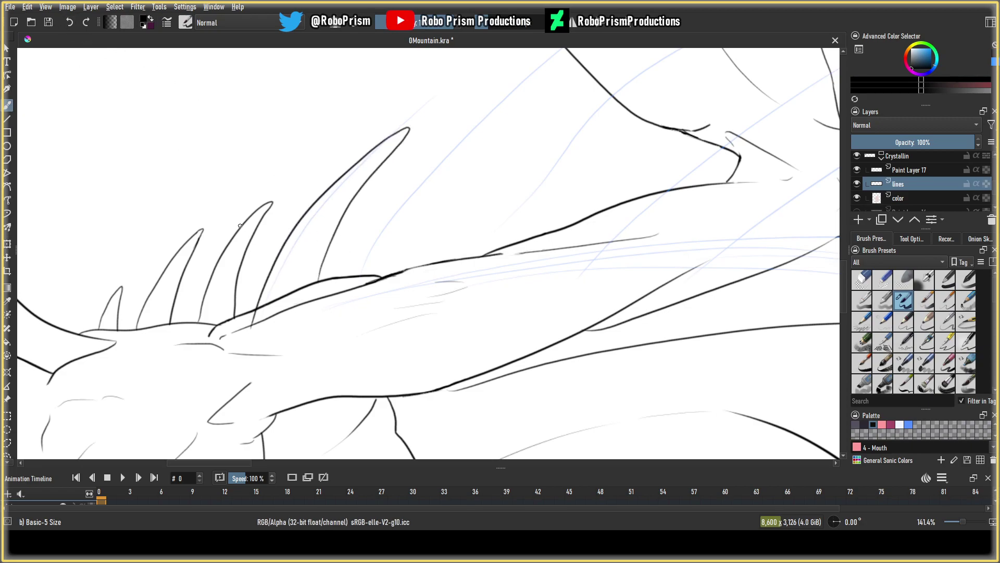
pyautogui.click(71, 22)
pyautogui.moveTo(327, 278)
pyautogui.mouseDown()
pyautogui.moveTo(408, 117)
pyautogui.moveTo(382, 133)
pyautogui.moveTo(287, 293)
pyautogui.moveTo(269, 292)
pyautogui.moveTo(341, 170)
pyautogui.moveTo(429, 114)
pyautogui.moveTo(356, 208)
pyautogui.moveTo(327, 288)
pyautogui.mouseUp()
pyautogui.click(69, 23)
pyautogui.click(70, 22)
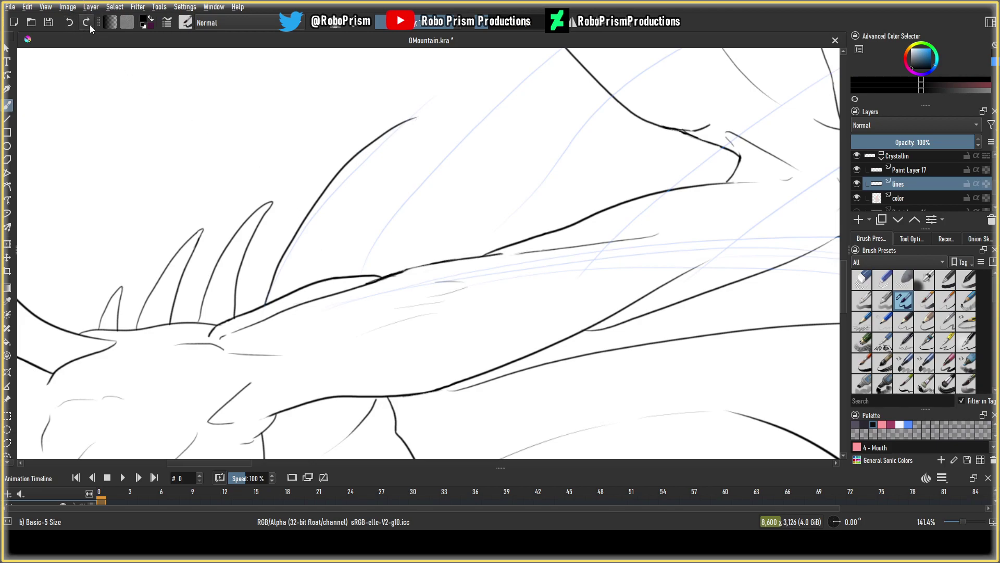
# Ink the rear edge of the fourth spike from its tip down to the shoulder line, and save the drawing.
pyautogui.moveTo(416, 119)
pyautogui.mouseDown()
pyautogui.moveTo(359, 180)
pyautogui.moveTo(316, 295)
pyautogui.mouseUp()
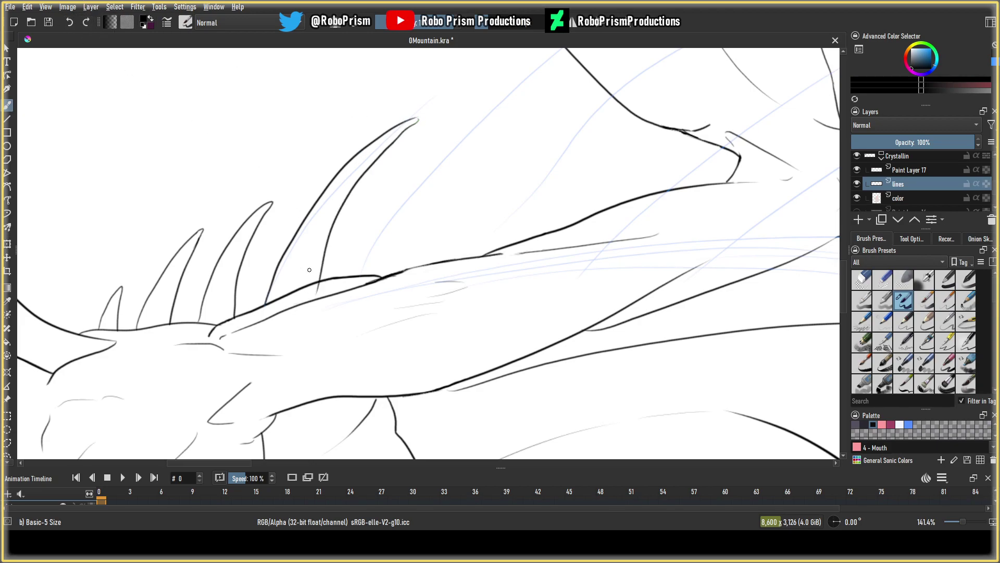
pyautogui.click(69, 23)
pyautogui.moveTo(417, 115); pyautogui.dragTo(403, 136)
pyautogui.click(70, 23)
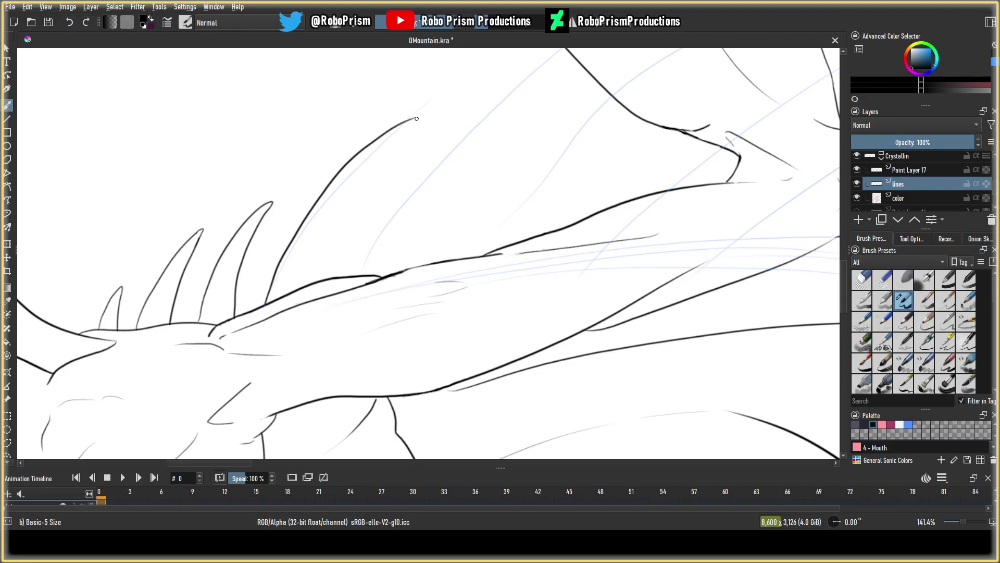
pyautogui.moveTo(420, 117)
pyautogui.mouseDown()
pyautogui.moveTo(318, 235)
pyautogui.moveTo(301, 281)
pyautogui.mouseUp()
pyautogui.click(69, 23)
pyautogui.moveTo(416, 121)
pyautogui.mouseDown()
pyautogui.moveTo(330, 236)
pyautogui.moveTo(322, 310)
pyautogui.moveTo(301, 317)
pyautogui.mouseUp()
pyautogui.click(69, 23)
pyautogui.moveTo(417, 118); pyautogui.dragTo(324, 280)
pyautogui.hotkey('ctrl', 'z')
pyautogui.moveTo(329, 254); pyautogui.dragTo(319, 280)
pyautogui.click(69, 22)
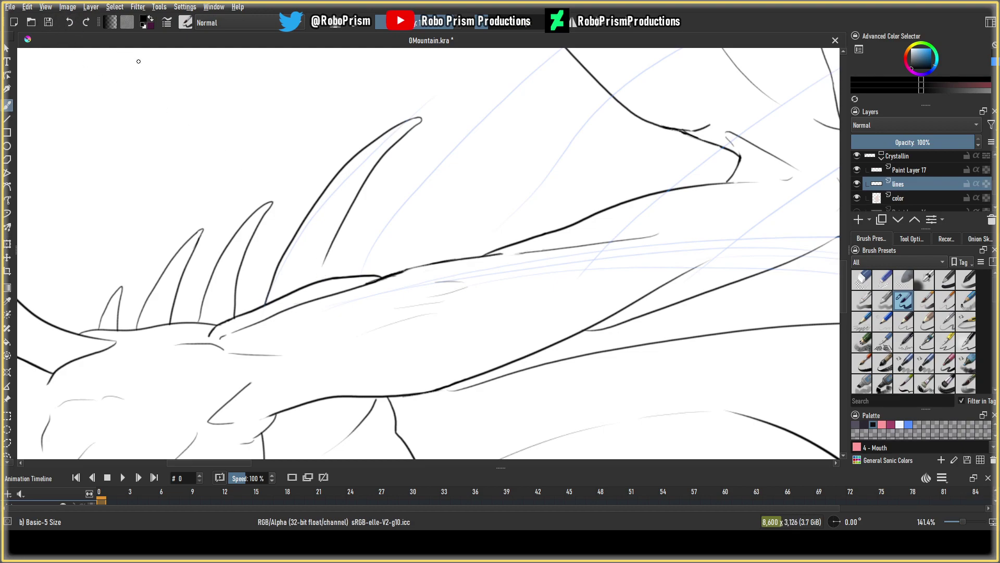
pyautogui.moveTo(327, 258); pyautogui.dragTo(320, 279)
pyautogui.click(48, 23)
# Ink the front edge of a fifth, longer spike from the shoulder line up across the wing arm.
pyautogui.press('1')
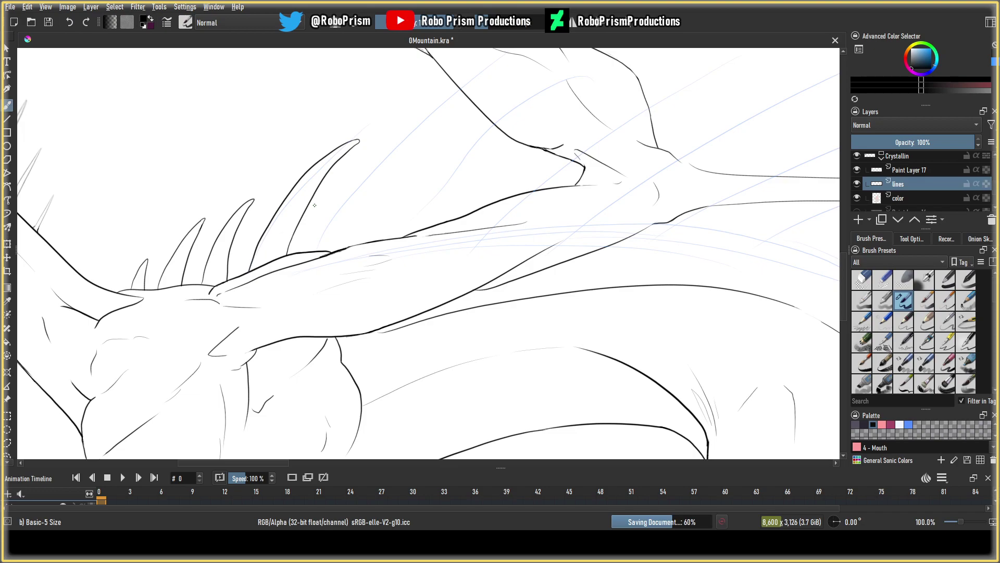
pyautogui.scroll(-5, 312, 218)
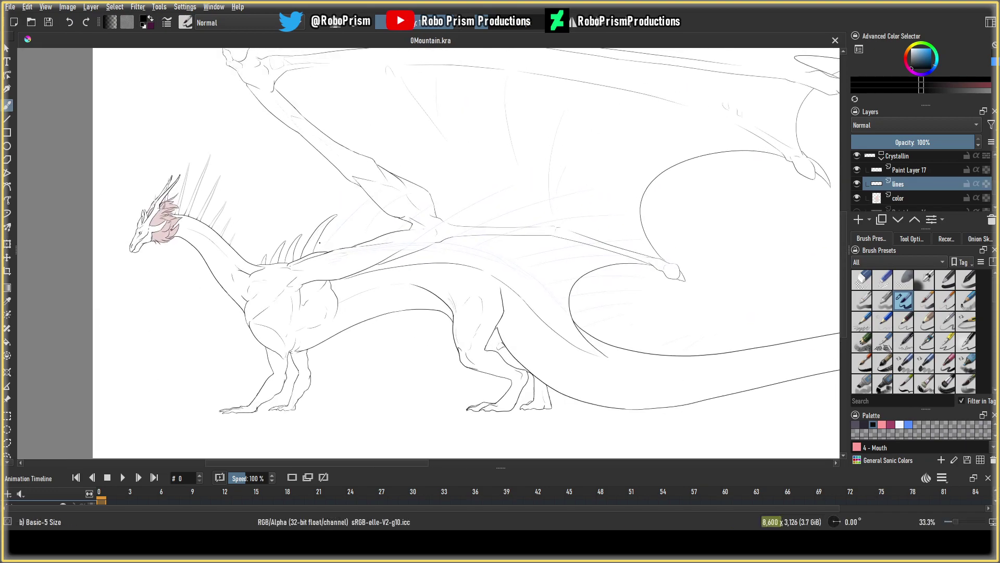
pyautogui.scroll(3, 319, 243)
pyautogui.moveTo(176, 240); pyautogui.dragTo(346, 264)
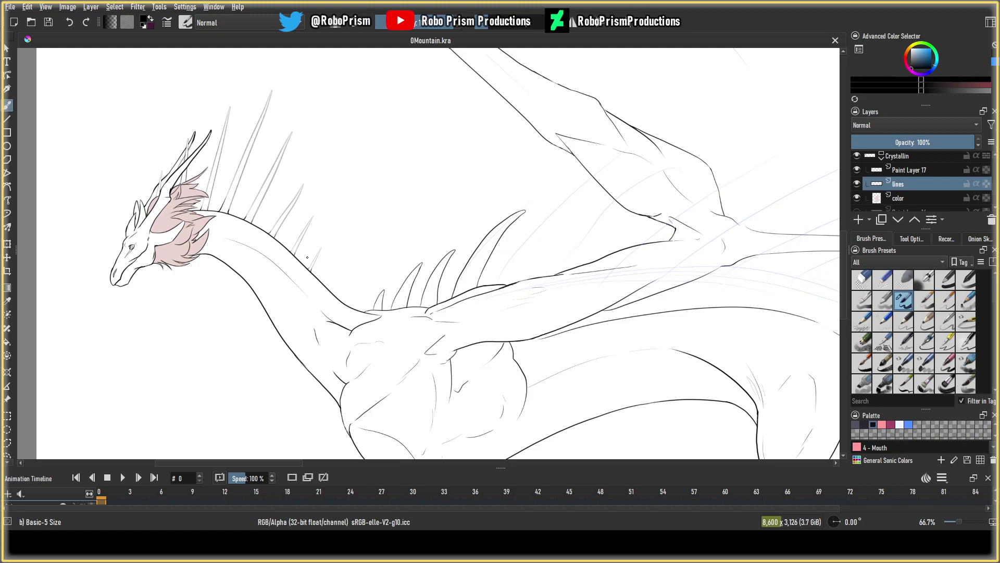
pyautogui.moveTo(377, 261); pyautogui.dragTo(232, 267)
pyautogui.scroll(1, 327, 265)
pyautogui.moveTo(337, 272)
pyautogui.mouseDown()
pyautogui.moveTo(274, 318)
pyautogui.moveTo(331, 291)
pyautogui.moveTo(533, 148)
pyautogui.mouseUp()
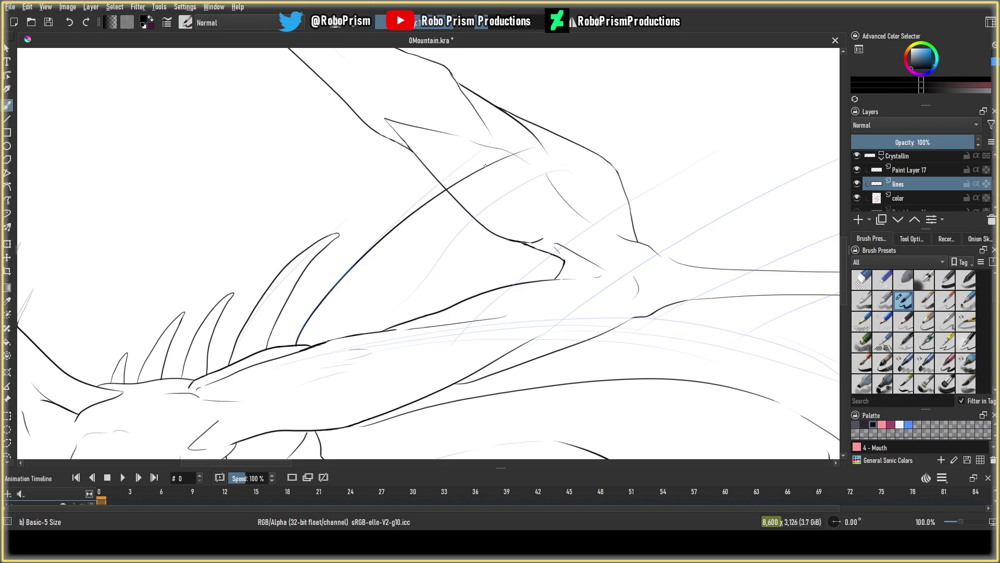
# Ink the curved rear edge of the fifth spike from its tip to the shoulder line, redoing the stroke until it fits.
pyautogui.moveTo(512, 158); pyautogui.dragTo(319, 344)
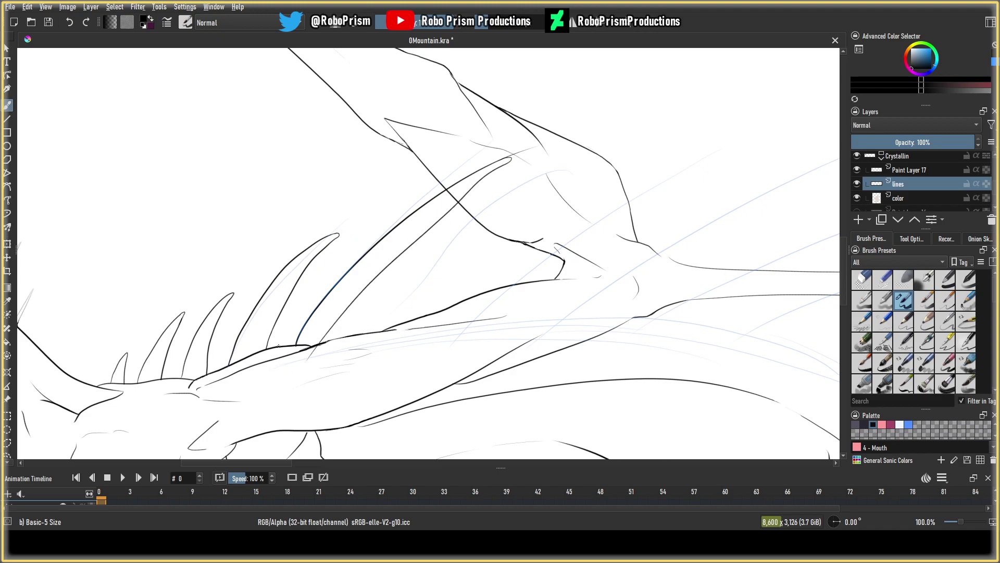
pyautogui.click(69, 22)
pyautogui.moveTo(513, 157)
pyautogui.mouseDown()
pyautogui.moveTo(366, 311)
pyautogui.moveTo(332, 372)
pyautogui.mouseUp()
pyautogui.click(69, 22)
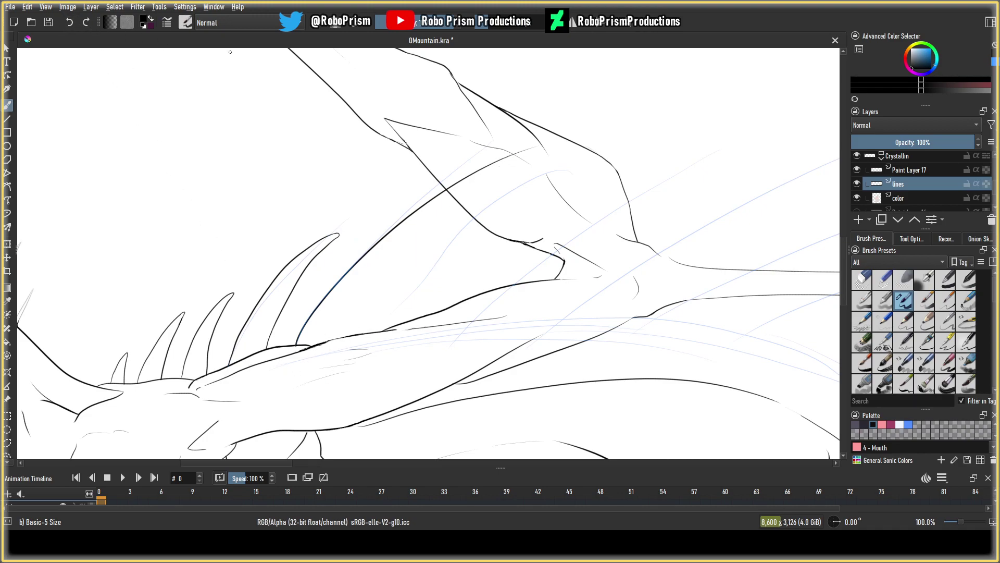
pyautogui.moveTo(511, 157)
pyautogui.mouseDown()
pyautogui.moveTo(366, 299)
pyautogui.moveTo(330, 378)
pyautogui.mouseUp()
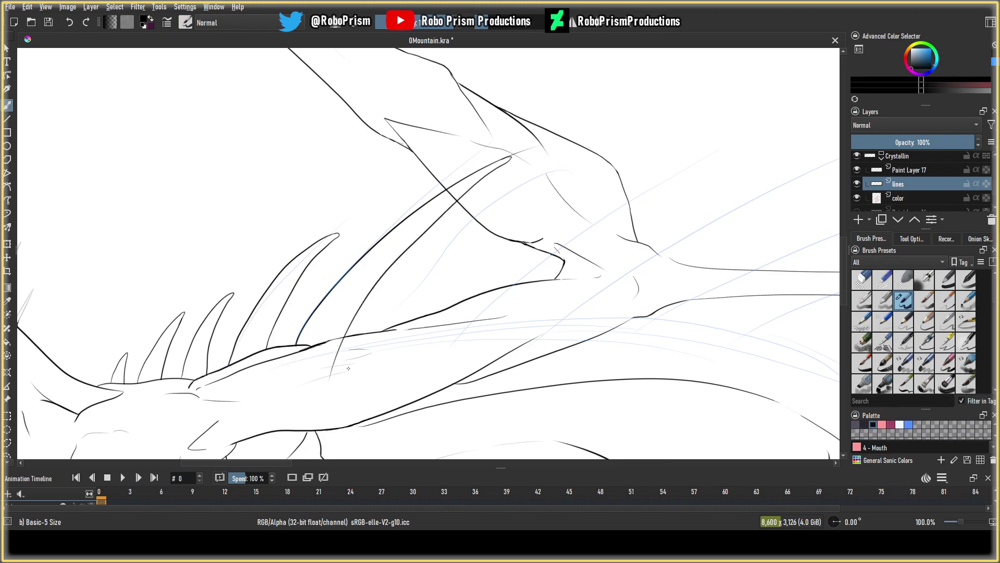
pyautogui.click(69, 22)
pyautogui.moveTo(506, 158)
pyautogui.mouseDown()
pyautogui.moveTo(373, 307)
pyautogui.moveTo(335, 399)
pyautogui.mouseUp()
pyautogui.click(69, 22)
pyautogui.moveTo(514, 157); pyautogui.dragTo(309, 371)
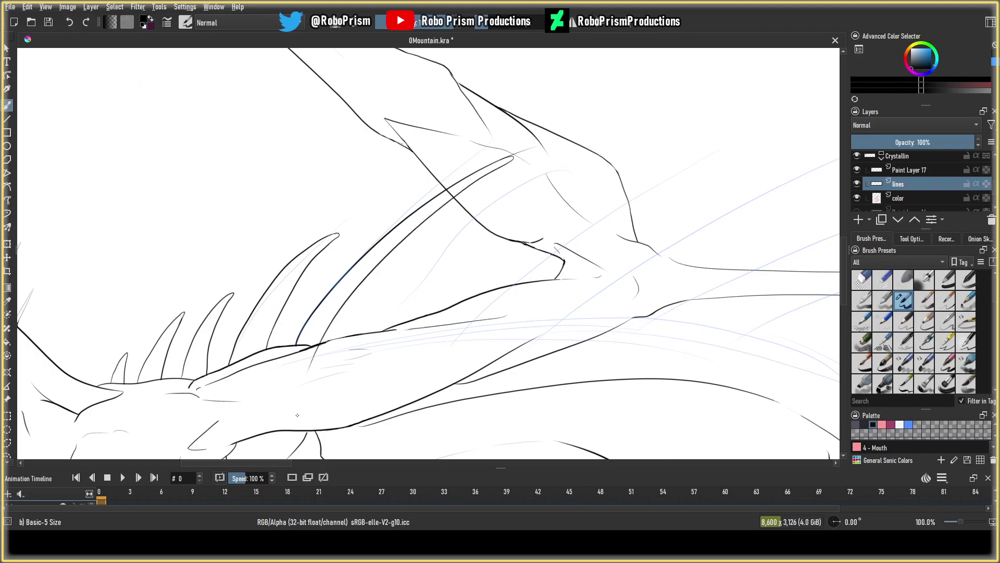
pyautogui.click(69, 22)
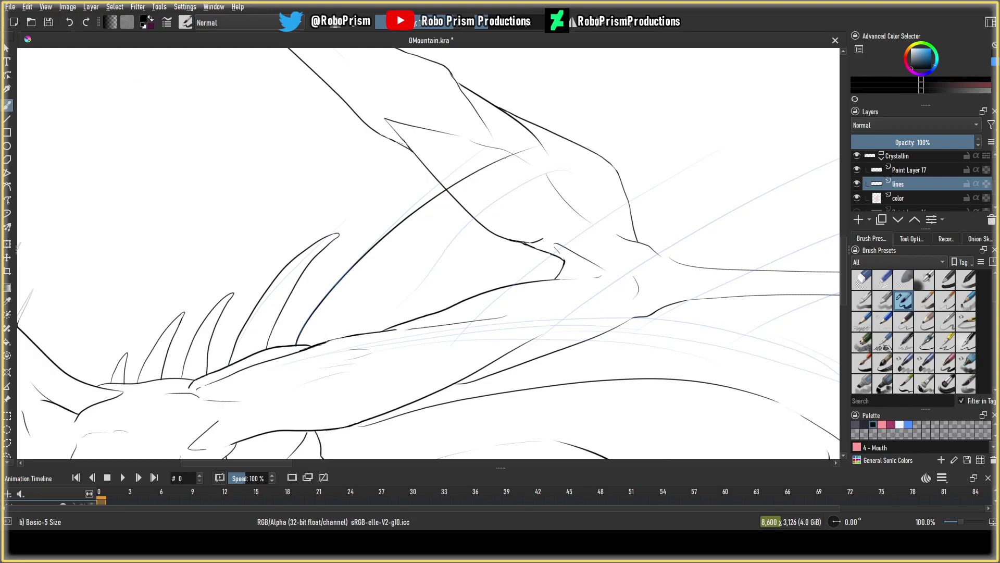
pyautogui.moveTo(510, 159)
pyautogui.mouseDown()
pyautogui.moveTo(364, 288)
pyautogui.moveTo(329, 409)
pyautogui.mouseUp()
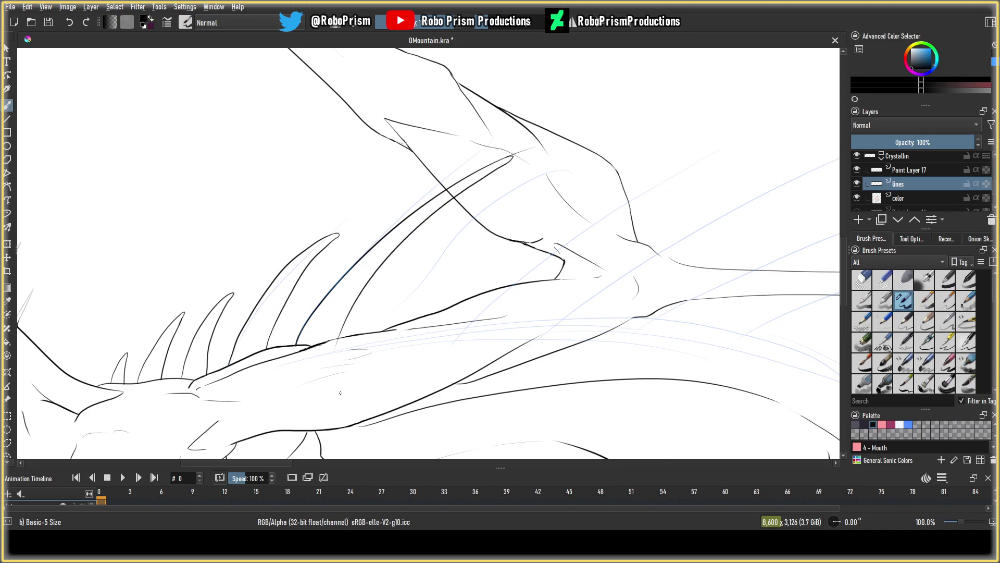
# Erase the part of the fifth spike that overlaps the wing arm, and save the drawing.
pyautogui.scroll(-5, 339, 375)
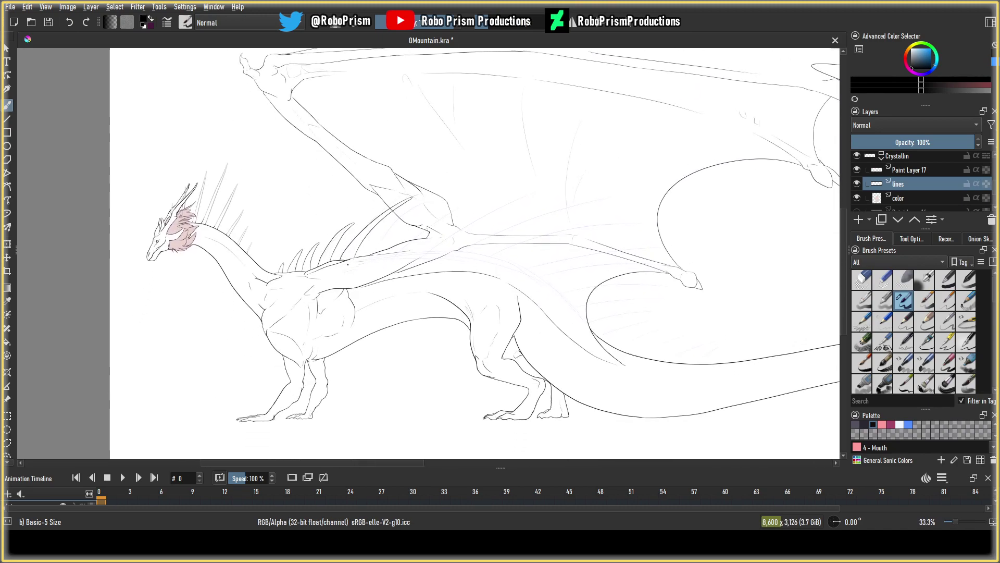
pyautogui.scroll(5, 344, 264)
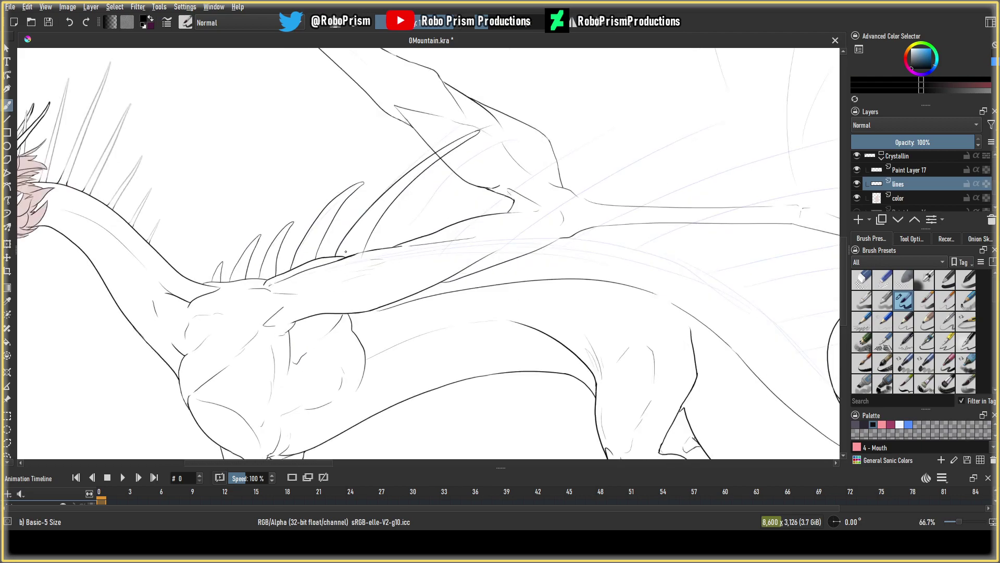
pyautogui.press('e')
pyautogui.moveTo(523, 130)
pyautogui.mouseDown()
pyautogui.moveTo(532, 153)
pyautogui.moveTo(461, 175)
pyautogui.moveTo(438, 167)
pyautogui.moveTo(448, 200)
pyautogui.moveTo(397, 162)
pyautogui.mouseUp()
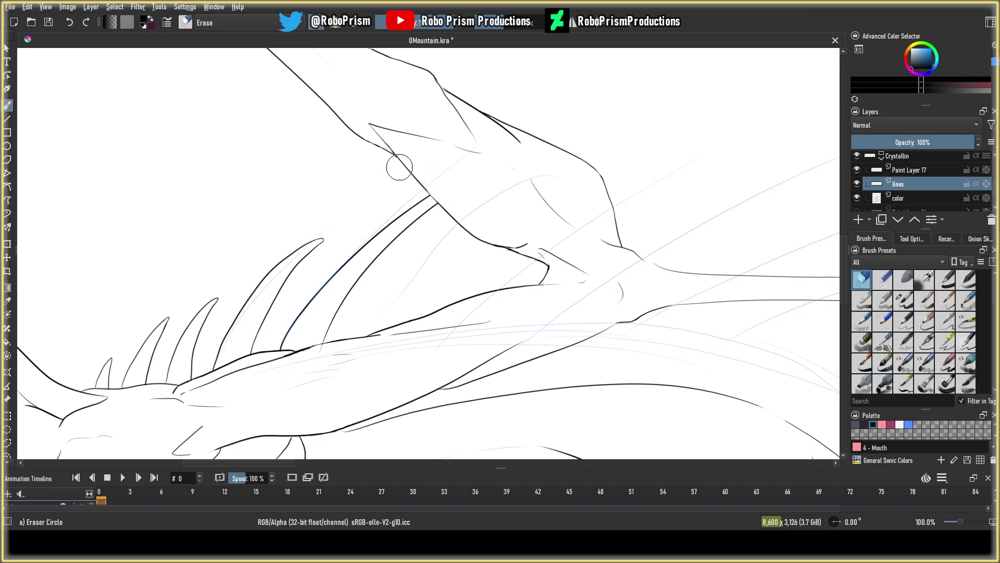
pyautogui.click(69, 22)
pyautogui.moveTo(485, 162)
pyautogui.mouseDown()
pyautogui.moveTo(520, 151)
pyautogui.moveTo(469, 188)
pyautogui.moveTo(433, 188)
pyautogui.mouseUp()
pyautogui.press('[')
pyautogui.press('[')
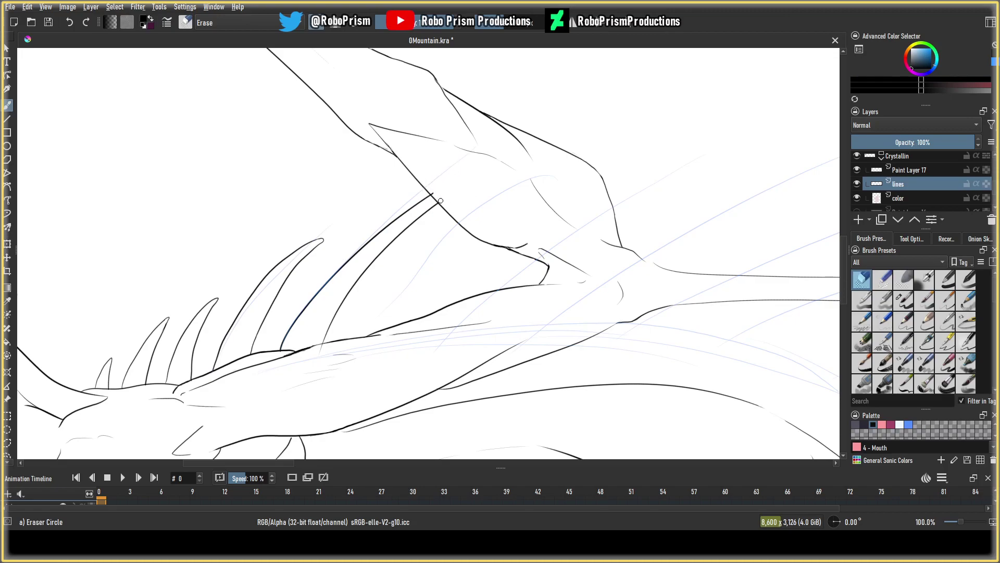
pyautogui.click(432, 191)
pyautogui.scroll(-5, 415, 241)
pyautogui.moveTo(423, 240); pyautogui.dragTo(367, 211)
pyautogui.click(48, 22)
# Erase the upper parts of the middle spikes on the tail tip.
pyautogui.moveTo(306, 203); pyautogui.dragTo(219, 223)
pyautogui.scroll(4, 108, 202)
pyautogui.moveTo(109, 202); pyautogui.dragTo(26, 180)
pyautogui.moveTo(348, 212); pyautogui.dragTo(59, 137)
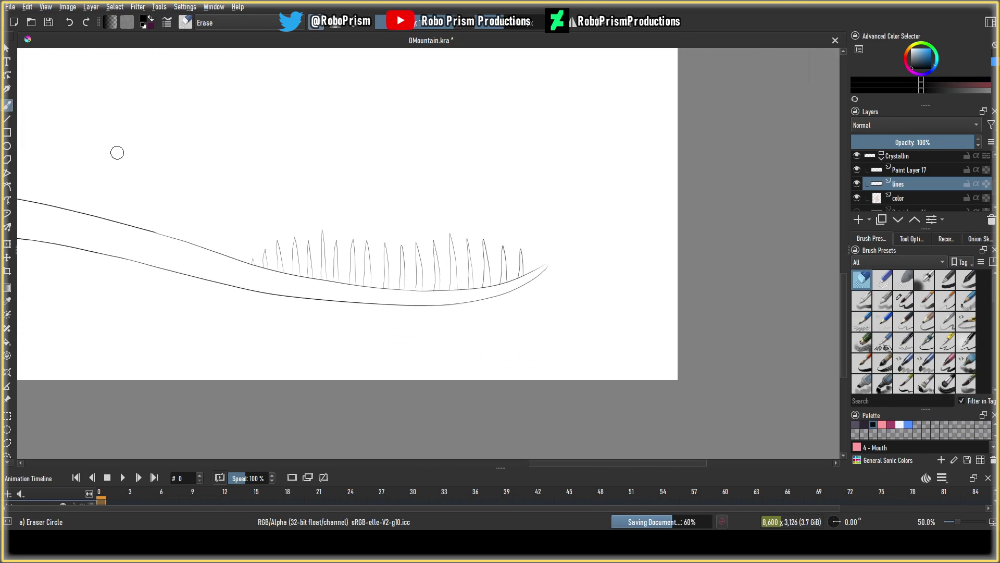
pyautogui.moveTo(117, 152); pyautogui.dragTo(132, 172)
pyautogui.moveTo(388, 259)
pyautogui.mouseDown()
pyautogui.moveTo(352, 262)
pyautogui.moveTo(361, 279)
pyautogui.moveTo(352, 280)
pyautogui.moveTo(347, 252)
pyautogui.moveTo(346, 274)
pyautogui.moveTo(410, 268)
pyautogui.moveTo(416, 278)
pyautogui.moveTo(428, 256)
pyautogui.moveTo(445, 282)
pyautogui.moveTo(440, 256)
pyautogui.moveTo(455, 275)
pyautogui.moveTo(458, 240)
pyautogui.moveTo(458, 270)
pyautogui.mouseUp()
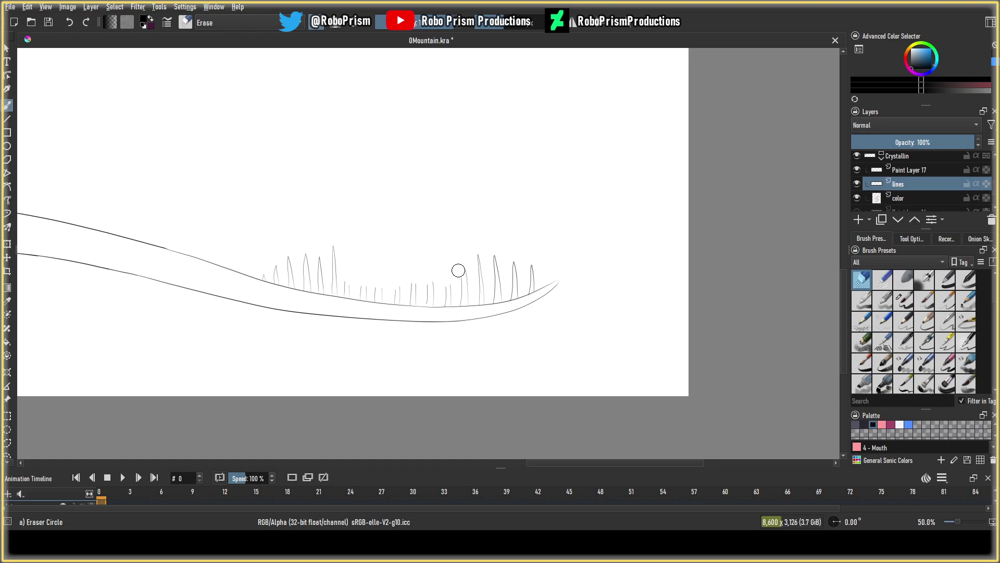
# Redraw the middle tail spikes as tall, thin points that peak at the centre of the row, and save the drawing.
pyautogui.press('/')
pyautogui.moveTo(467, 267); pyautogui.dragTo(460, 274)
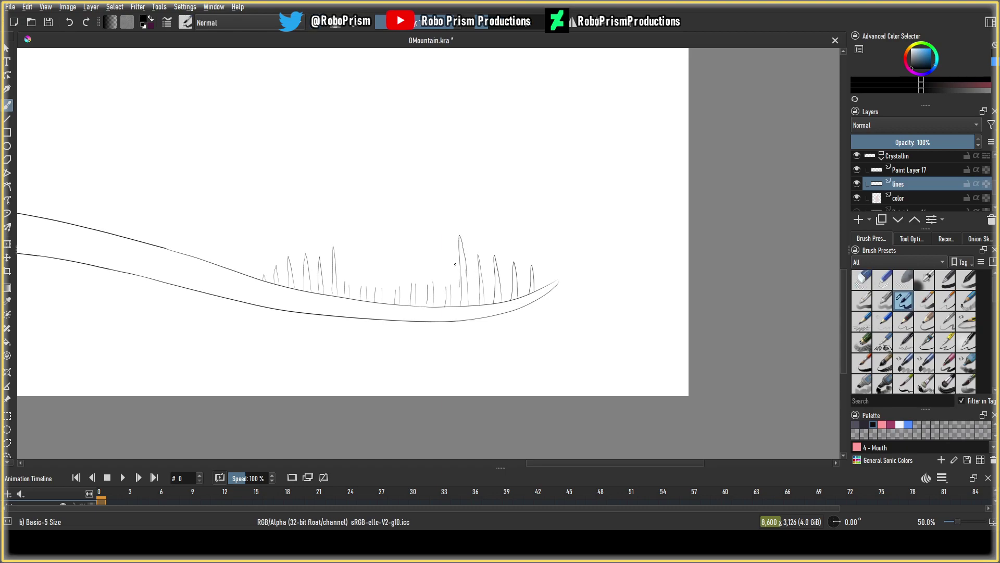
pyautogui.hotkey('ctrl', 'z')
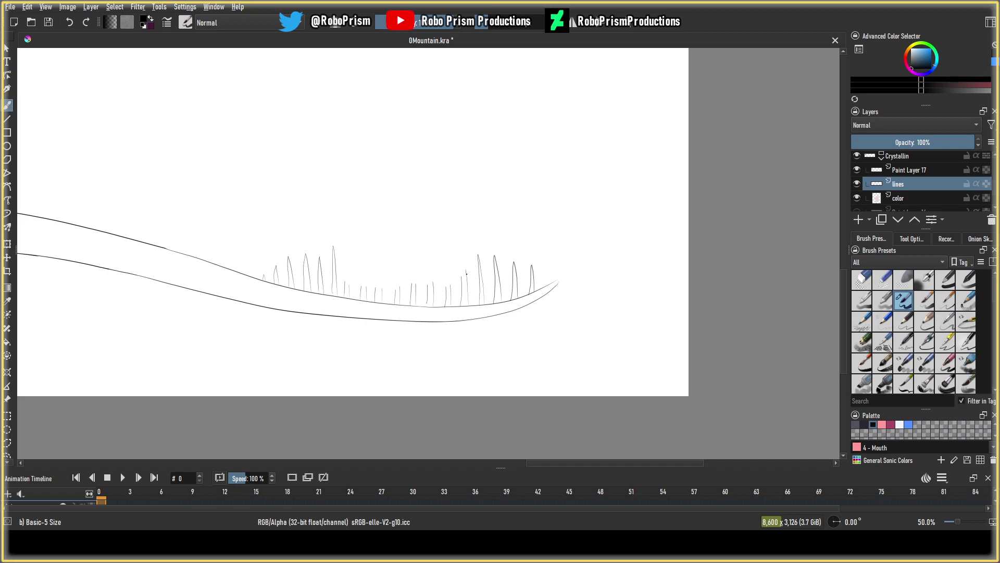
pyautogui.moveTo(461, 245)
pyautogui.mouseDown()
pyautogui.moveTo(462, 280)
pyautogui.moveTo(447, 232)
pyautogui.moveTo(448, 290)
pyautogui.mouseUp()
pyautogui.hotkey('ctrl', 'z')
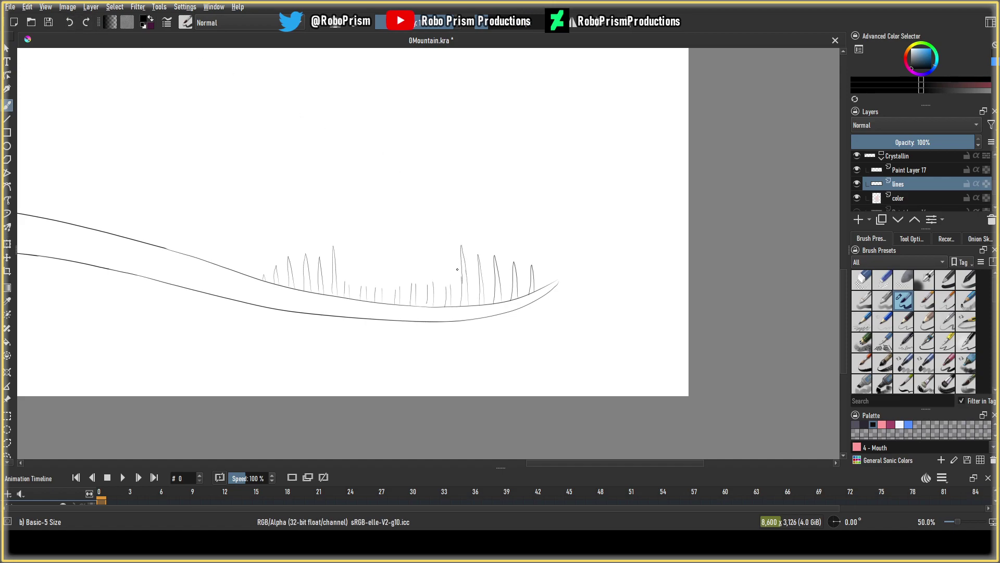
pyautogui.moveTo(445, 280)
pyautogui.mouseDown()
pyautogui.moveTo(443, 246)
pyautogui.moveTo(445, 285)
pyautogui.moveTo(425, 230)
pyautogui.moveTo(425, 292)
pyautogui.mouseUp()
pyautogui.click(69, 22)
pyautogui.click(69, 22)
pyautogui.moveTo(432, 283)
pyautogui.mouseDown()
pyautogui.moveTo(431, 254)
pyautogui.moveTo(429, 290)
pyautogui.moveTo(413, 242)
pyautogui.moveTo(411, 280)
pyautogui.moveTo(399, 248)
pyautogui.moveTo(396, 287)
pyautogui.moveTo(382, 279)
pyautogui.moveTo(385, 241)
pyautogui.moveTo(374, 292)
pyautogui.moveTo(365, 289)
pyautogui.moveTo(364, 249)
pyautogui.moveTo(360, 289)
pyautogui.moveTo(348, 245)
pyautogui.moveTo(346, 279)
pyautogui.mouseUp()
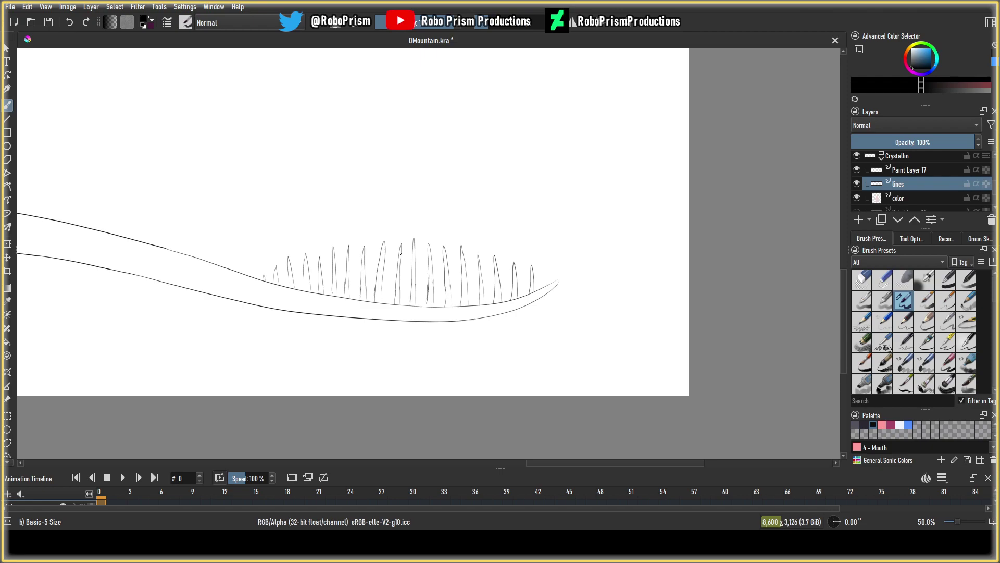
pyautogui.scroll(-3, 476, 126)
pyautogui.moveTo(497, 173); pyautogui.dragTo(602, 290)
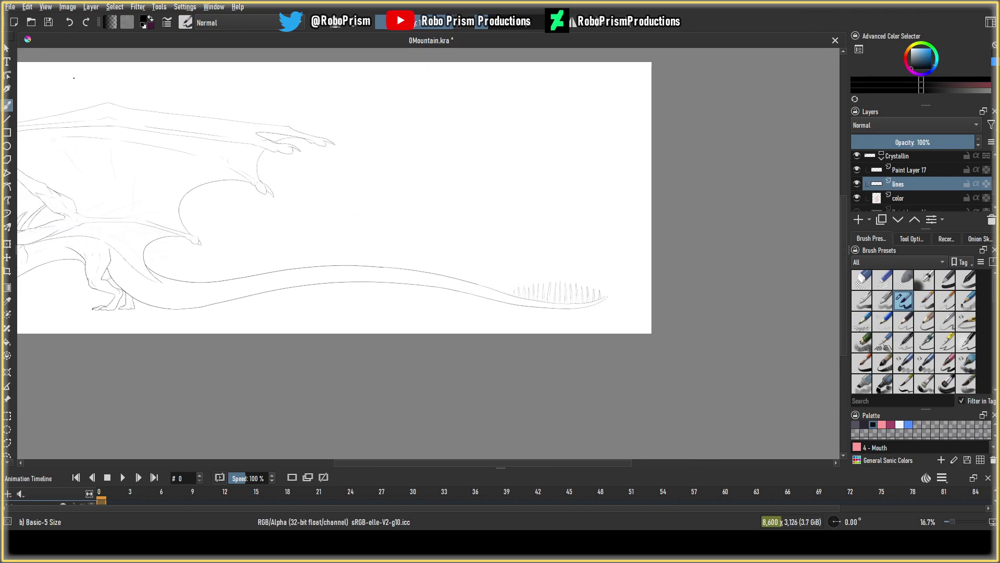
pyautogui.click(47, 22)
pyautogui.moveTo(130, 213); pyautogui.dragTo(319, 242)
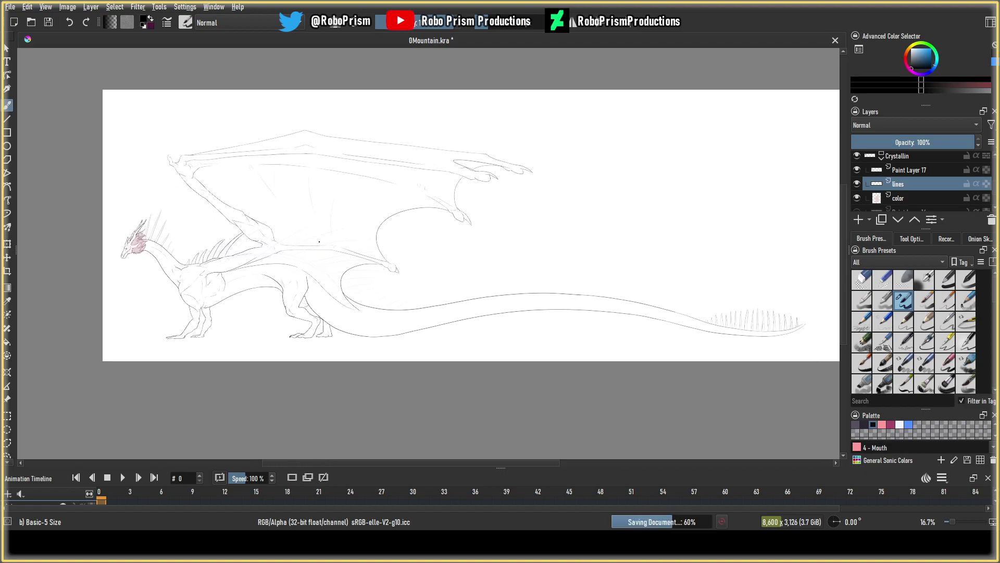
pyautogui.moveTo(539, 237); pyautogui.dragTo(554, 242)
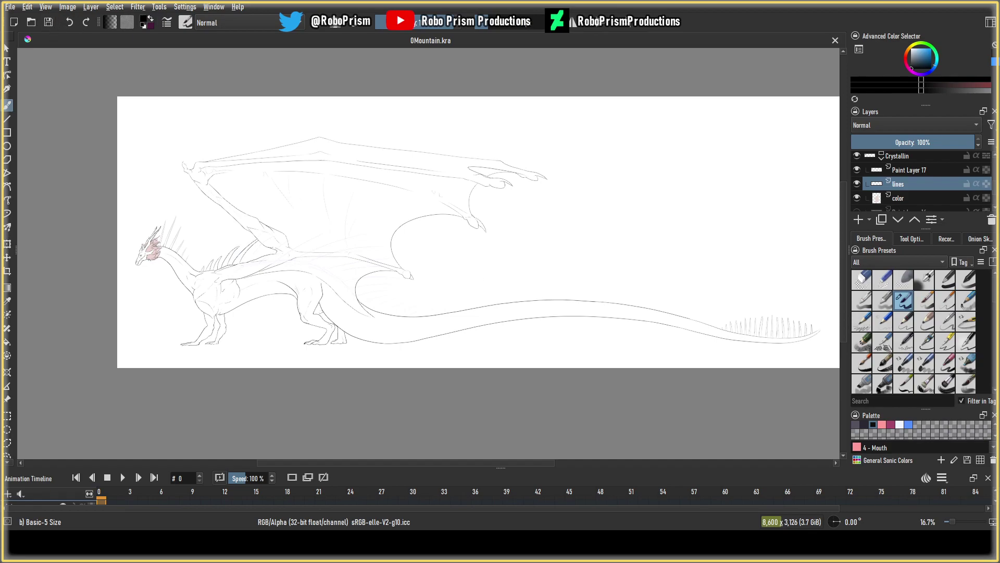
pyautogui.moveTo(222, 143); pyautogui.dragTo(230, 168)
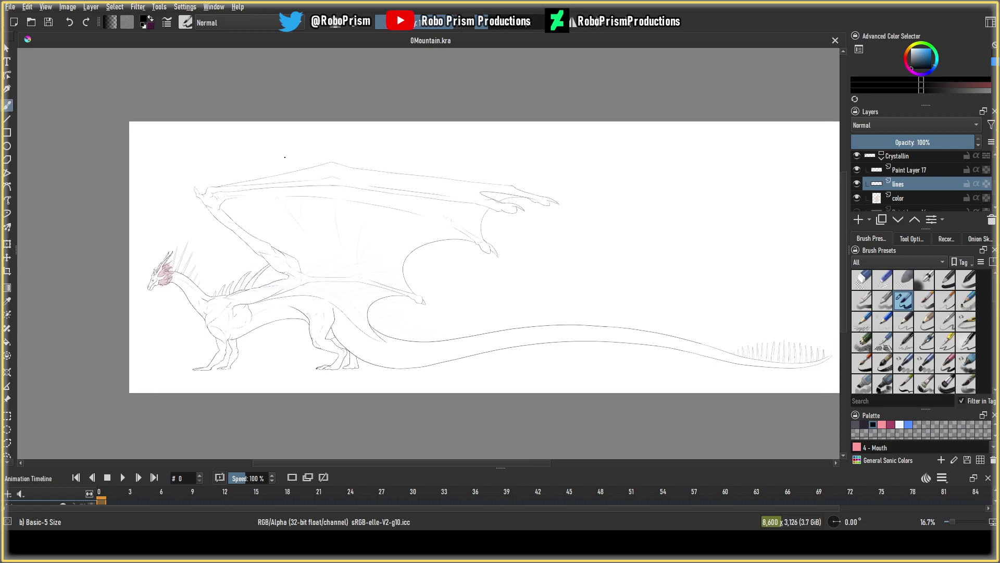
# Hide and show the lines layer to check which of the Crystallin dragon's strokes lie on it.
pyautogui.click(857, 187)
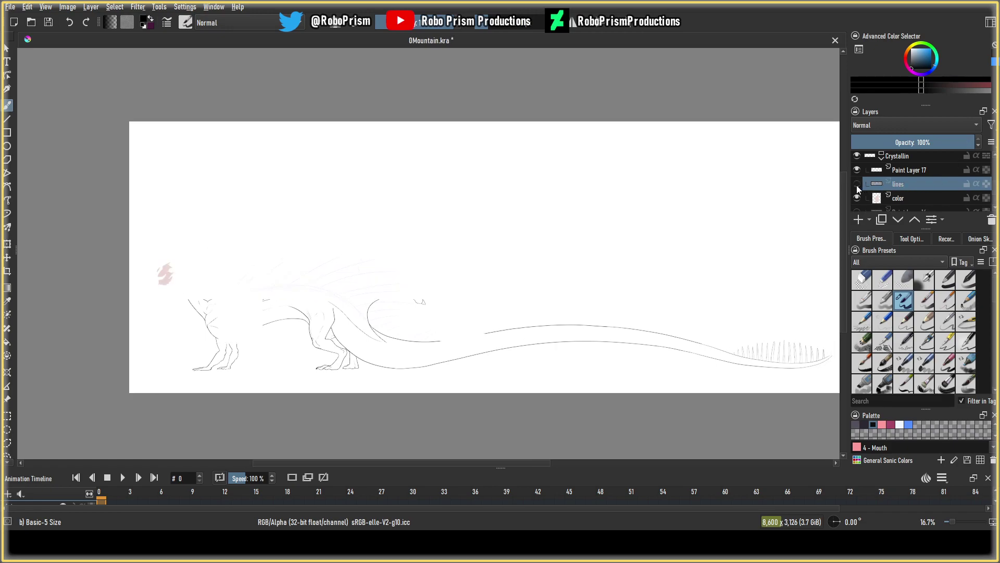
pyautogui.click(858, 185)
pyautogui.scroll(1, 301, 224)
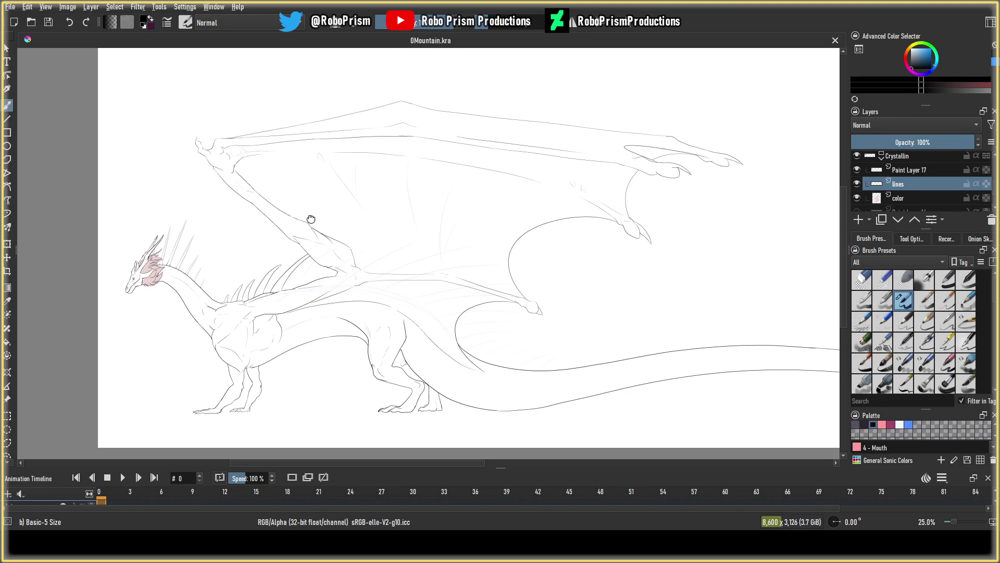
pyautogui.click(856, 188)
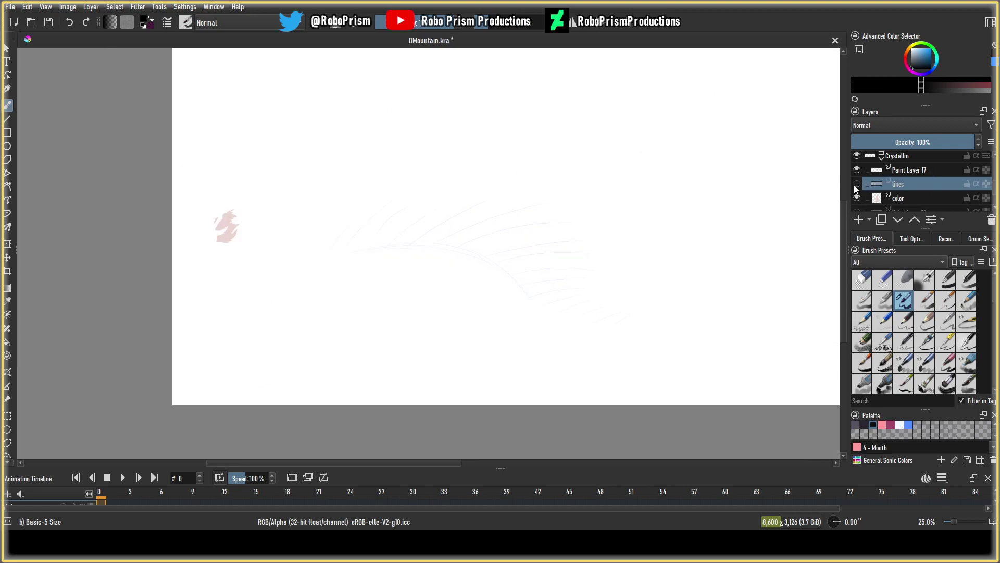
pyautogui.click(857, 186)
# Hide the Crystallin group and show the Mountain group at 100% opacity.
pyautogui.click(883, 157)
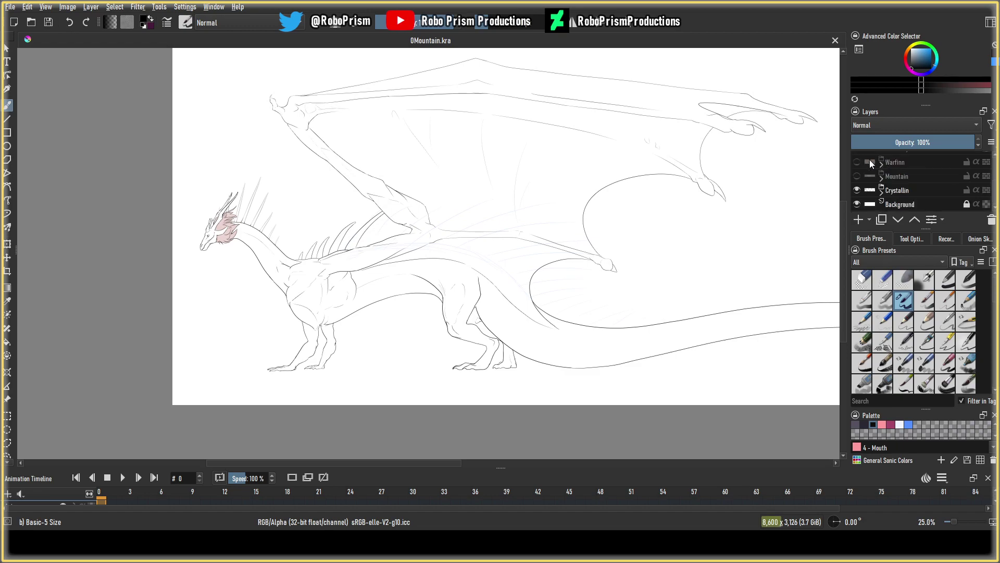
pyautogui.click(857, 190)
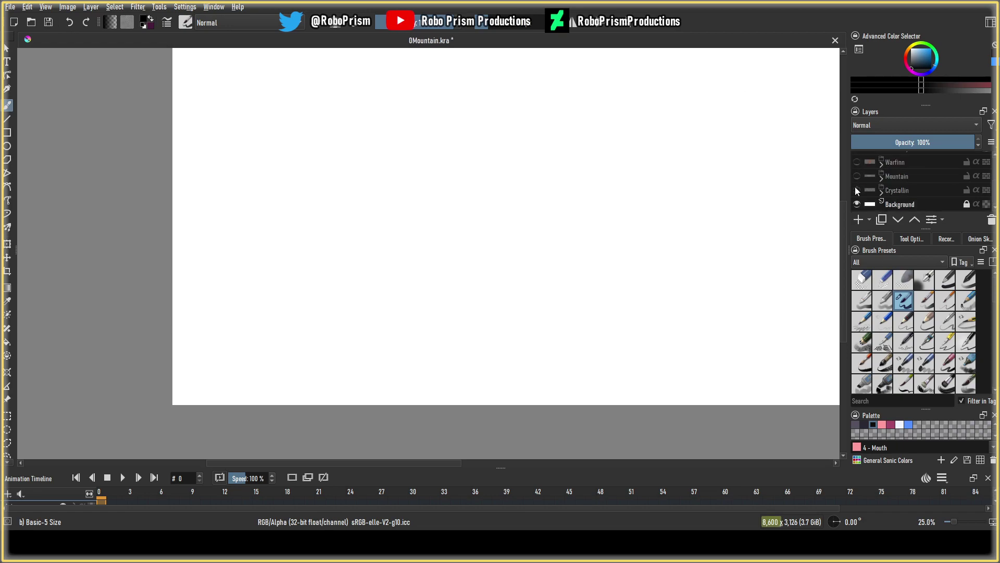
pyautogui.click(856, 177)
pyautogui.click(906, 176)
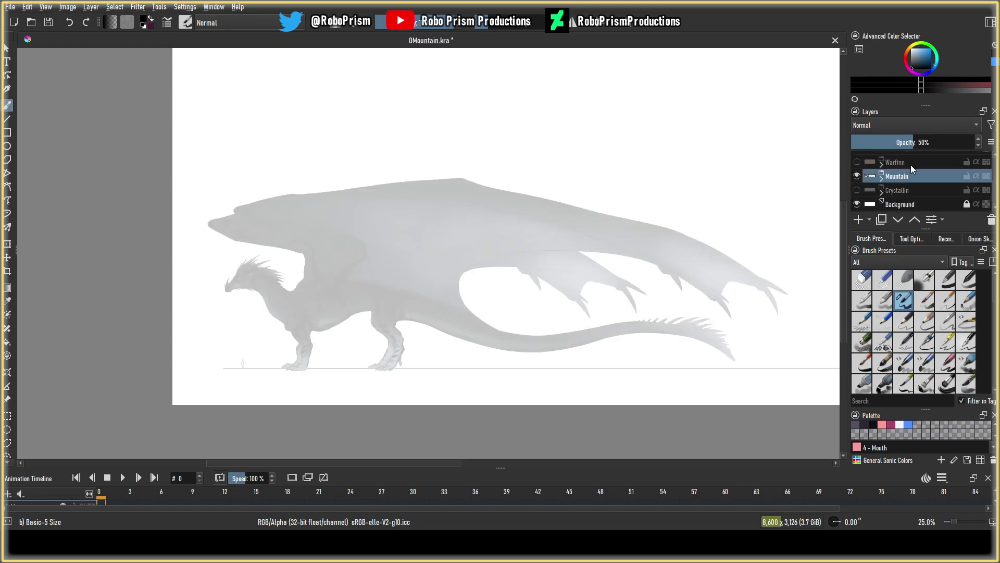
pyautogui.scroll(-1, 401, 261)
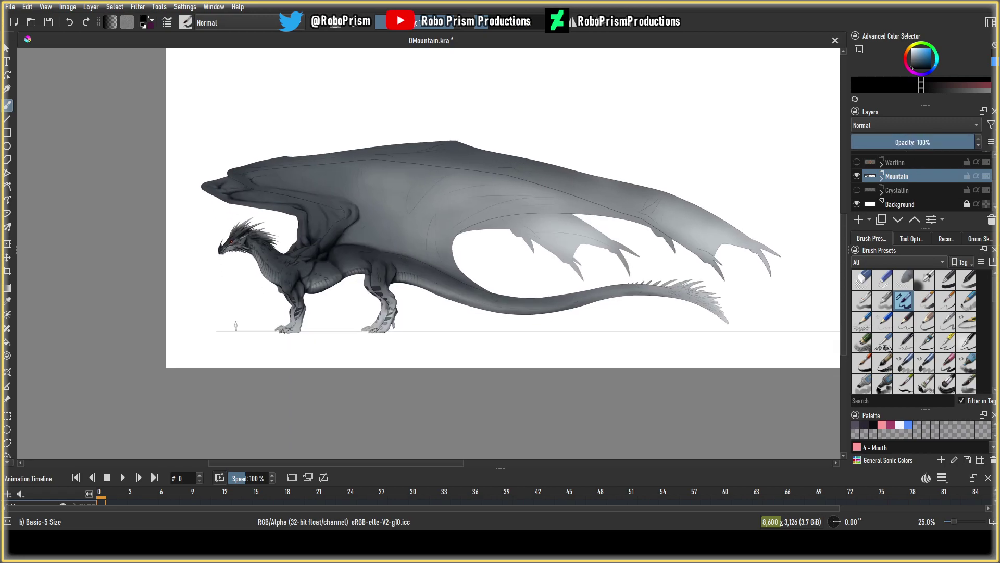
# Expand the Mountain group and toggle its color group's visibility to examine the dragon's coloring.
pyautogui.scroll(3, 297, 278)
pyautogui.moveTo(297, 278); pyautogui.dragTo(424, 320)
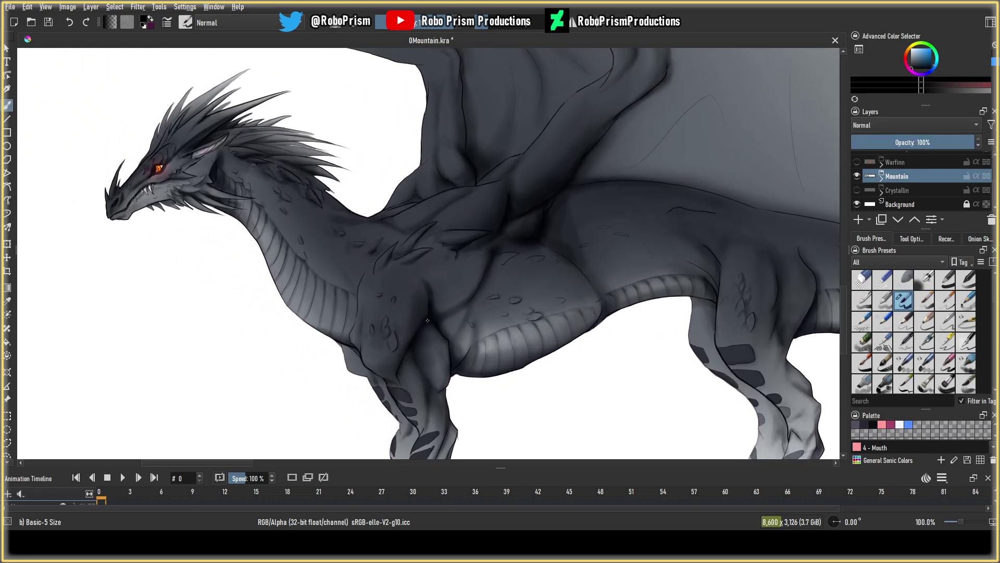
pyautogui.click(881, 179)
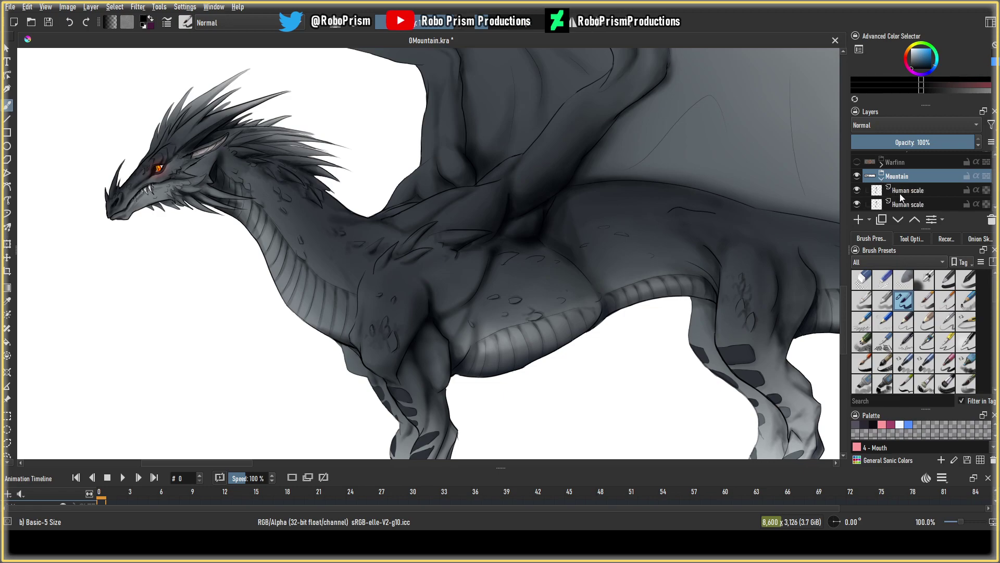
pyautogui.scroll(-1, 920, 197)
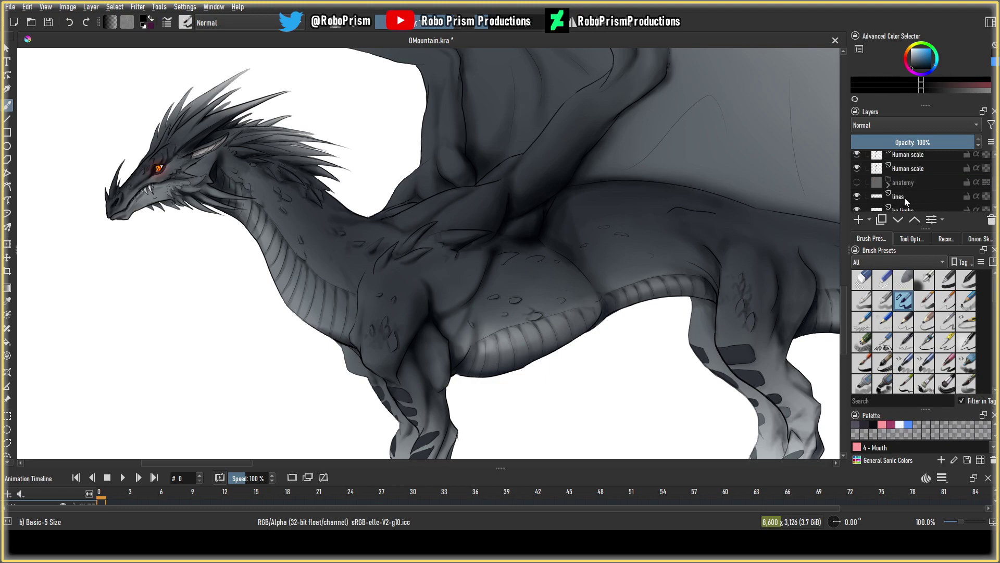
pyautogui.scroll(-1, 929, 189)
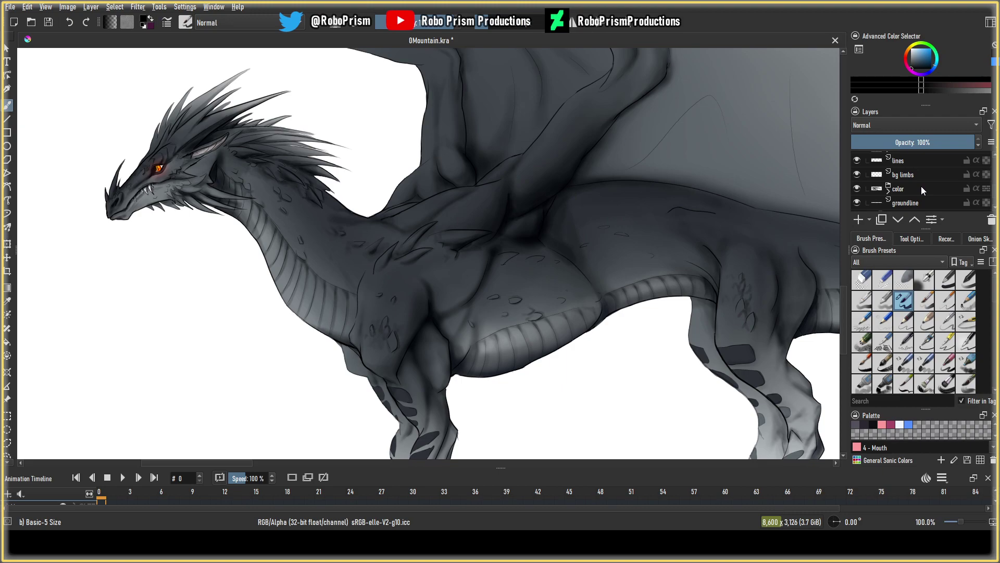
pyautogui.scroll(-1, 894, 194)
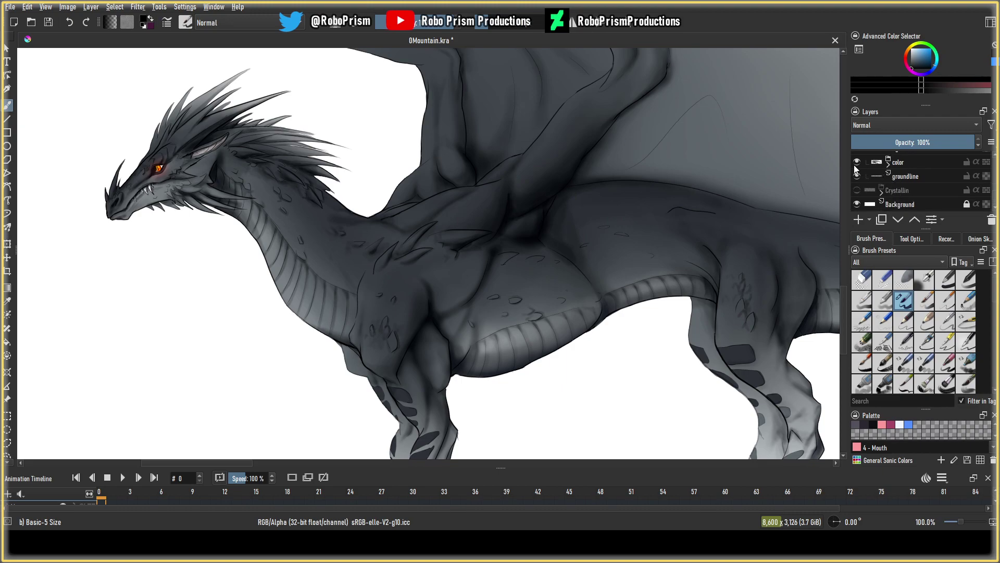
pyautogui.click(857, 162)
pyautogui.click(857, 162)
pyautogui.click(857, 162)
pyautogui.click(857, 162)
# Expand the Mountain dragon's color group and select Paint Layer 10, hiding and showing it to check its shading.
pyautogui.click(889, 163)
pyautogui.click(856, 189)
pyautogui.click(857, 190)
pyautogui.click(910, 191)
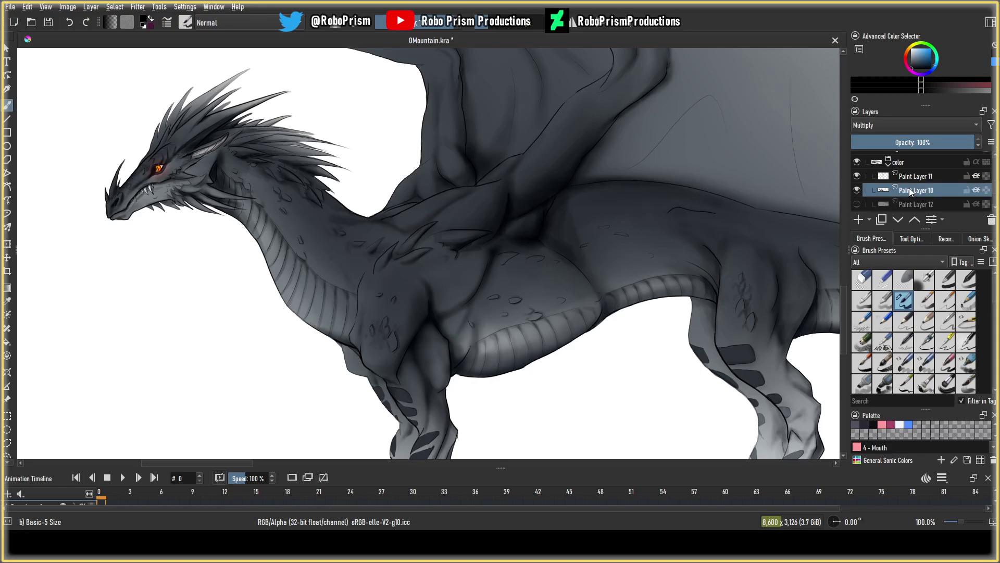
pyautogui.click(857, 189)
pyautogui.click(856, 188)
# Switch Paint Layer 10 to Normal blending and sample the dark blue shadow color near the dragon's shoulder for the brush.
pyautogui.click(879, 132)
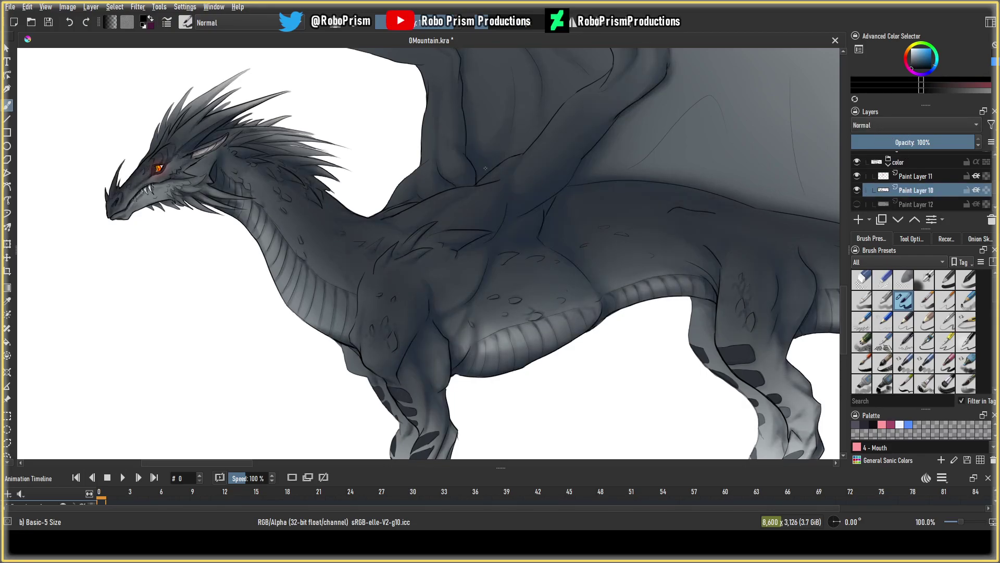
pyautogui.scroll(-5, 364, 198)
pyautogui.scroll(10, 432, 199)
pyautogui.scroll(1, 432, 199)
pyautogui.moveTo(397, 243); pyautogui.dragTo(498, 332)
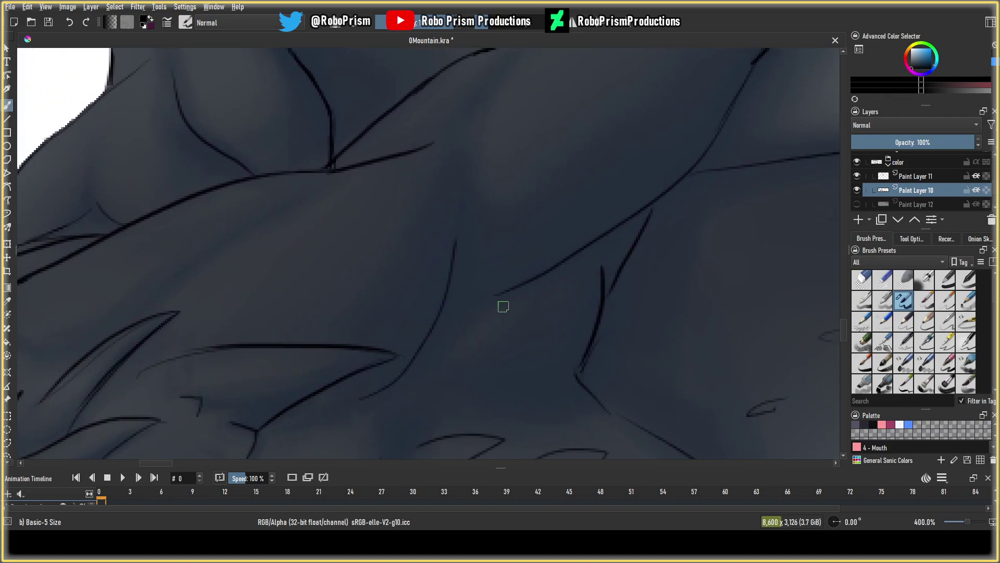
pyautogui.press('p')
pyautogui.scroll(3, 474, 291)
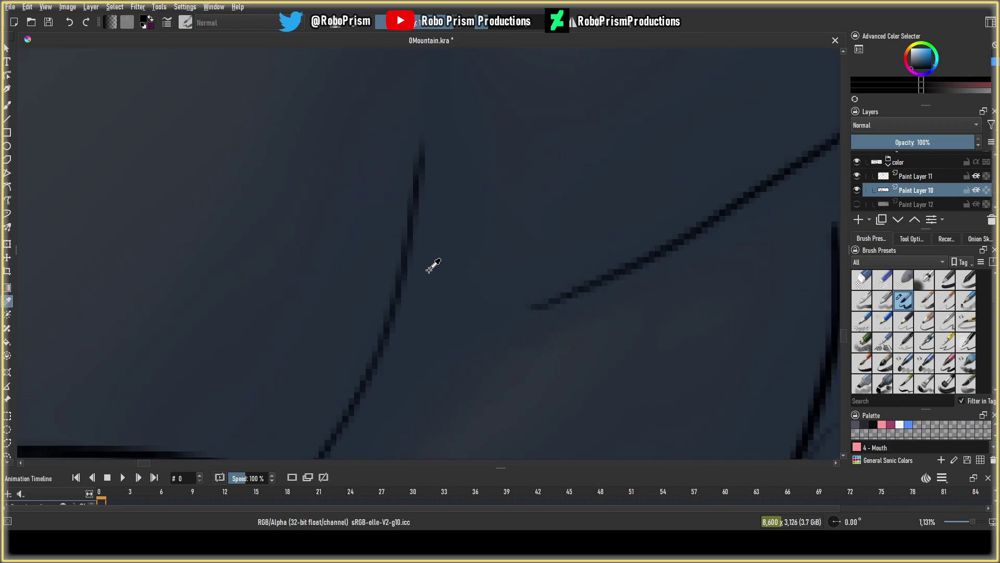
pyautogui.click(421, 266)
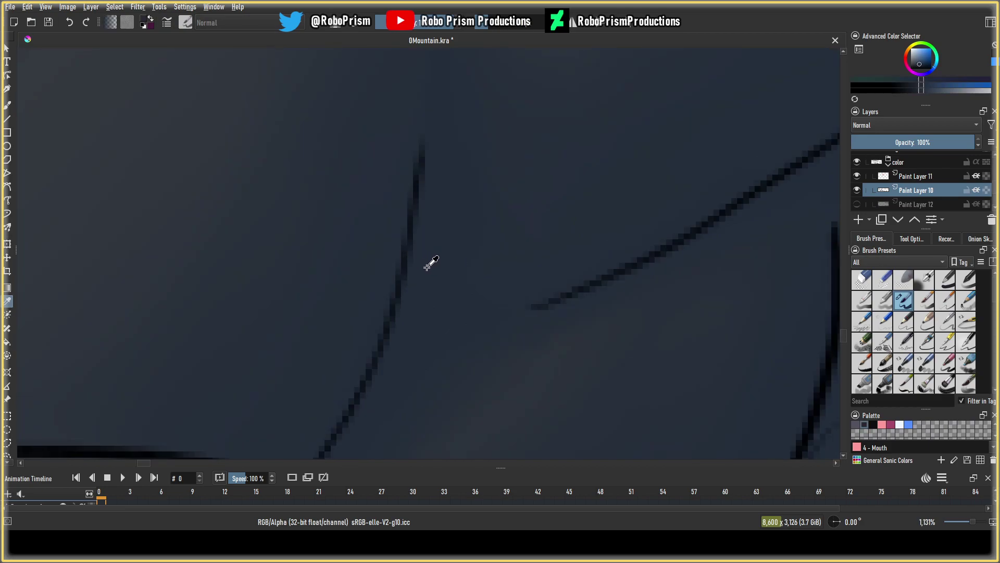
pyautogui.press('b')
# Return Paint Layer 10 to Multiply blending and choose the Airbrush Soft brush.
pyautogui.scroll(-7, 462, 239)
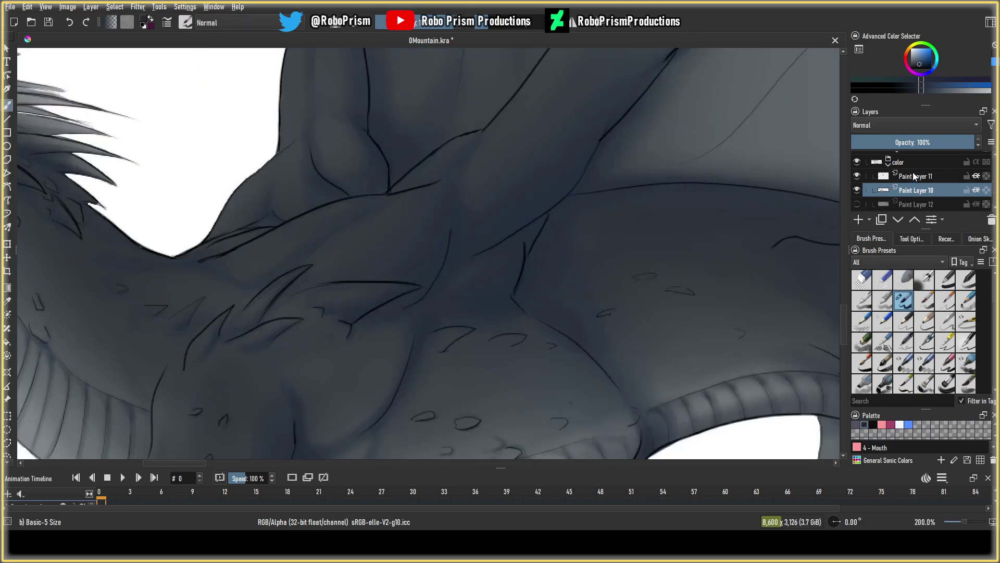
pyautogui.click(880, 110)
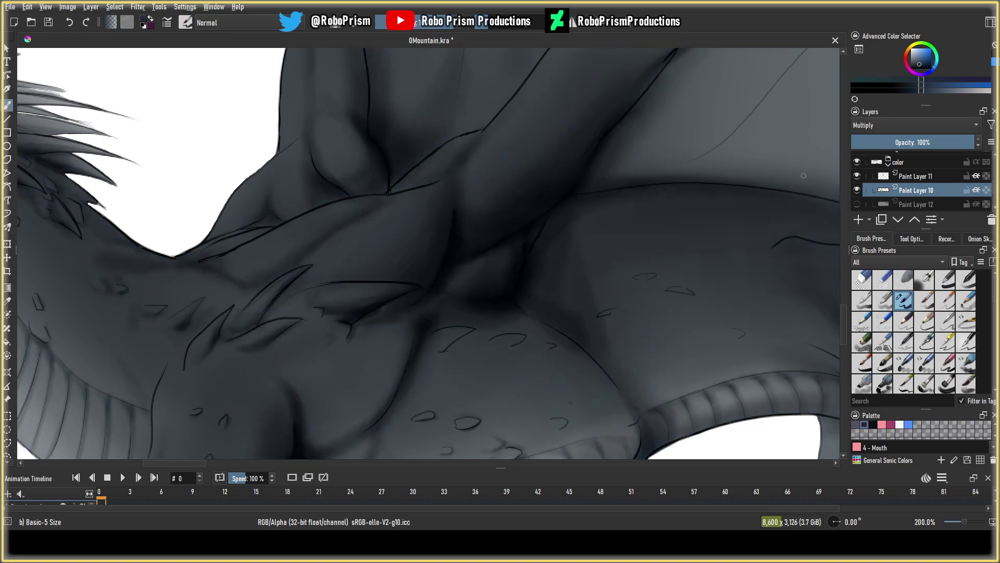
pyautogui.scroll(-3, 523, 219)
pyautogui.moveTo(498, 219); pyautogui.dragTo(428, 253)
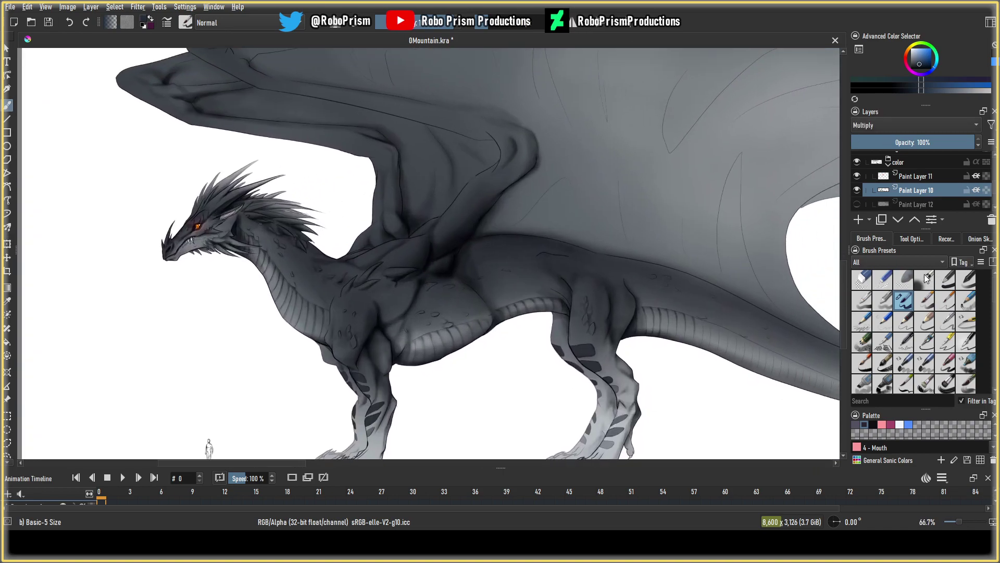
pyautogui.click(924, 279)
# Airbrush a soft shadow along the wing membrane's fold line just above the base of the tail.
pyautogui.moveTo(435, 166); pyautogui.dragTo(311, 224)
pyautogui.scroll(-2, 311, 224)
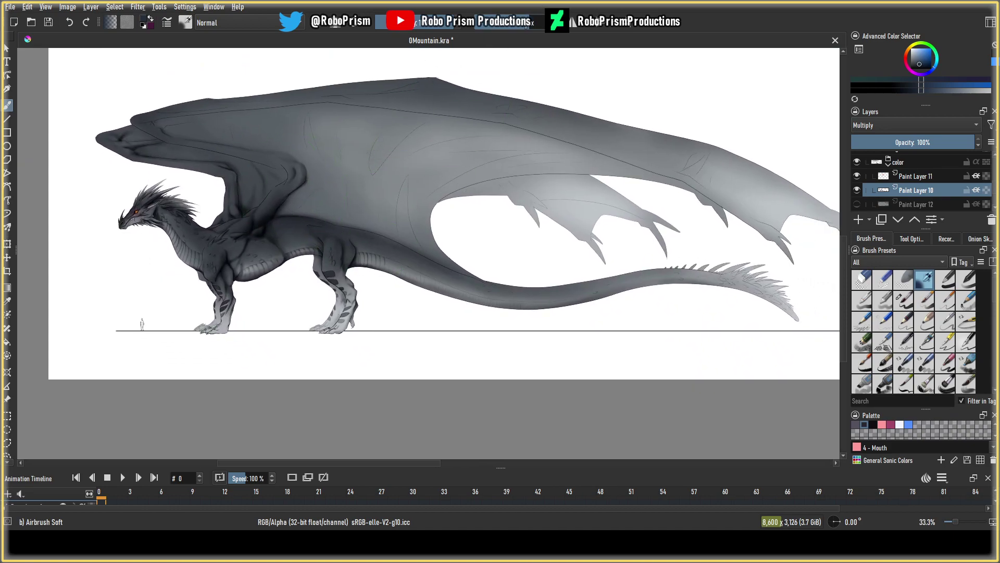
pyautogui.scroll(3, 323, 209)
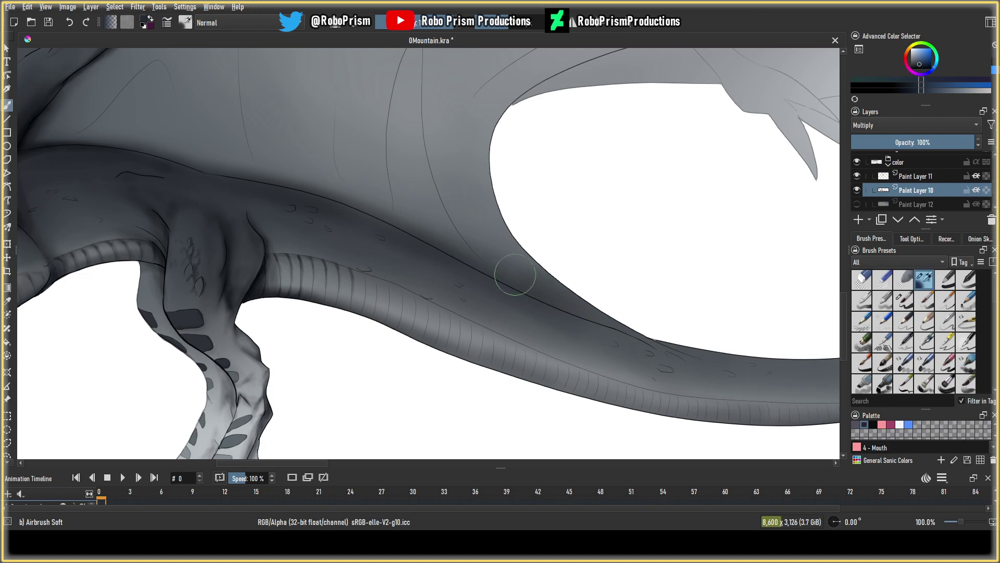
pyautogui.moveTo(424, 110); pyautogui.dragTo(430, 158)
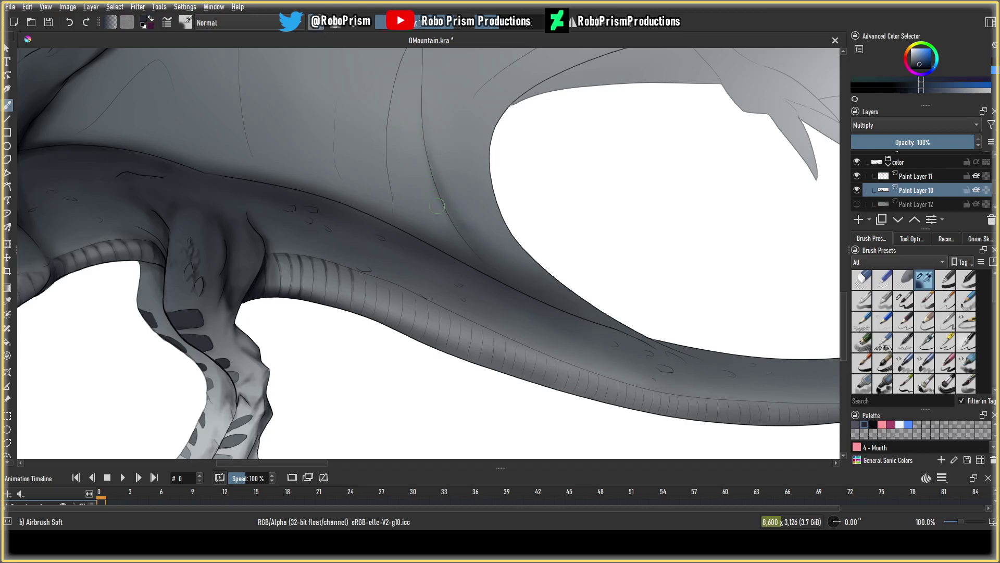
pyautogui.scroll(-5, 463, 241)
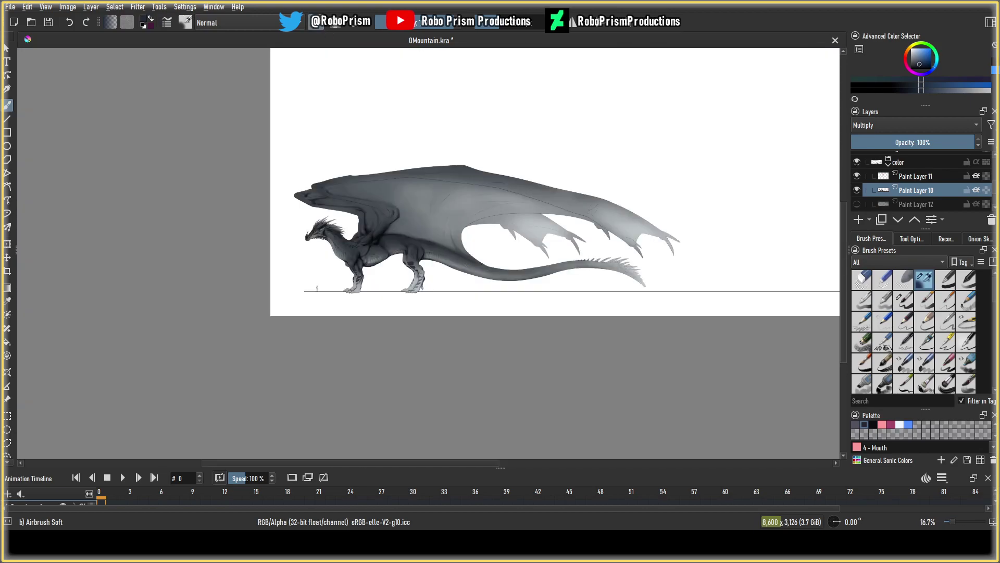
pyautogui.scroll(2, 379, 279)
pyautogui.click(321, 24)
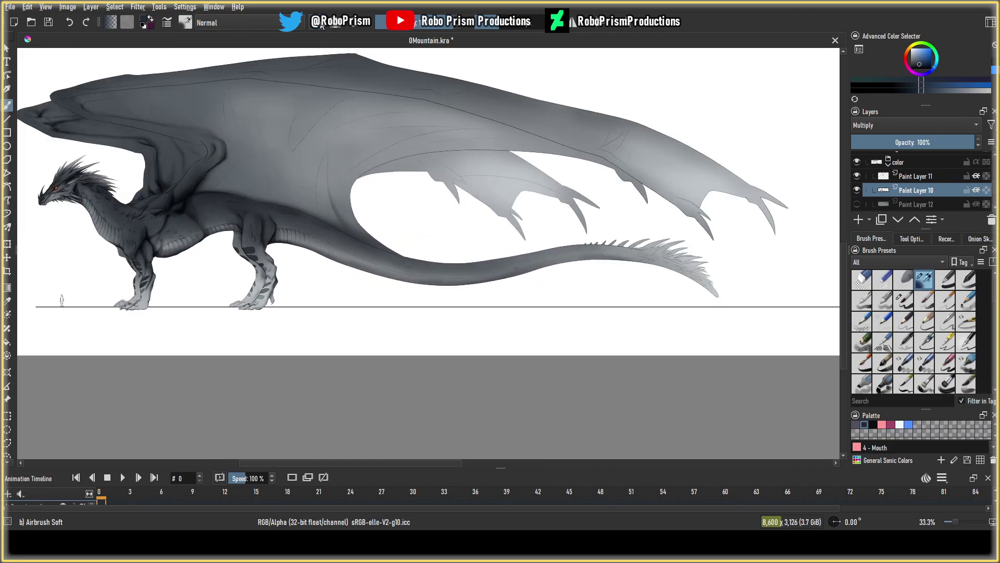
# Airbrush dark shadows at both ends of the belly plate lines along the underside of the tail base.
pyautogui.moveTo(296, 292)
pyautogui.mouseDown()
pyautogui.moveTo(172, 283)
pyautogui.moveTo(165, 241)
pyautogui.moveTo(179, 257)
pyautogui.moveTo(158, 268)
pyautogui.mouseUp()
pyautogui.scroll(1, 200, 246)
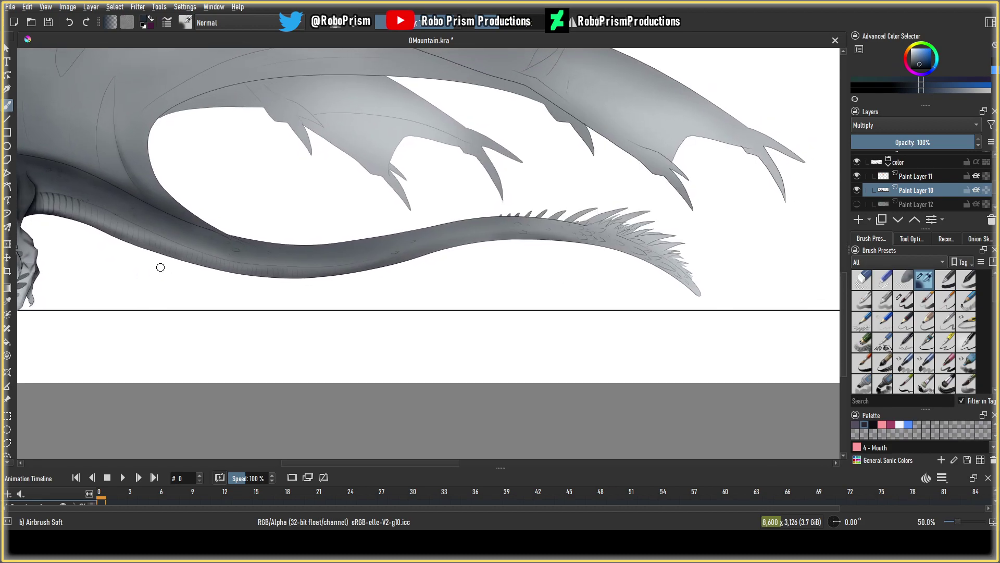
pyautogui.scroll(1, 222, 264)
pyautogui.moveTo(223, 264); pyautogui.dragTo(391, 302)
pyautogui.scroll(-1, 281, 295)
pyautogui.moveTo(281, 295); pyautogui.dragTo(412, 292)
pyautogui.scroll(4, 413, 292)
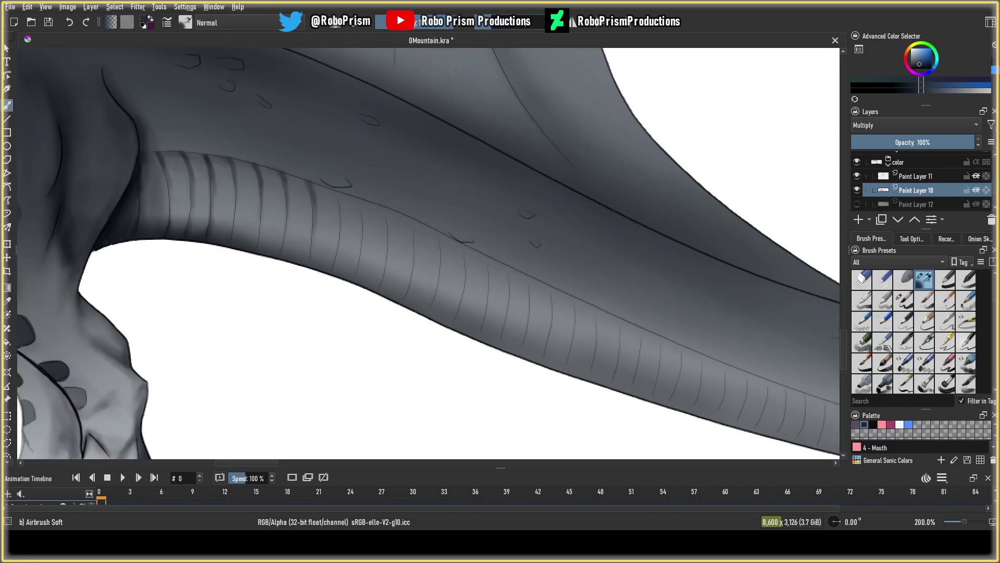
pyautogui.moveTo(288, 234); pyautogui.dragTo(308, 237)
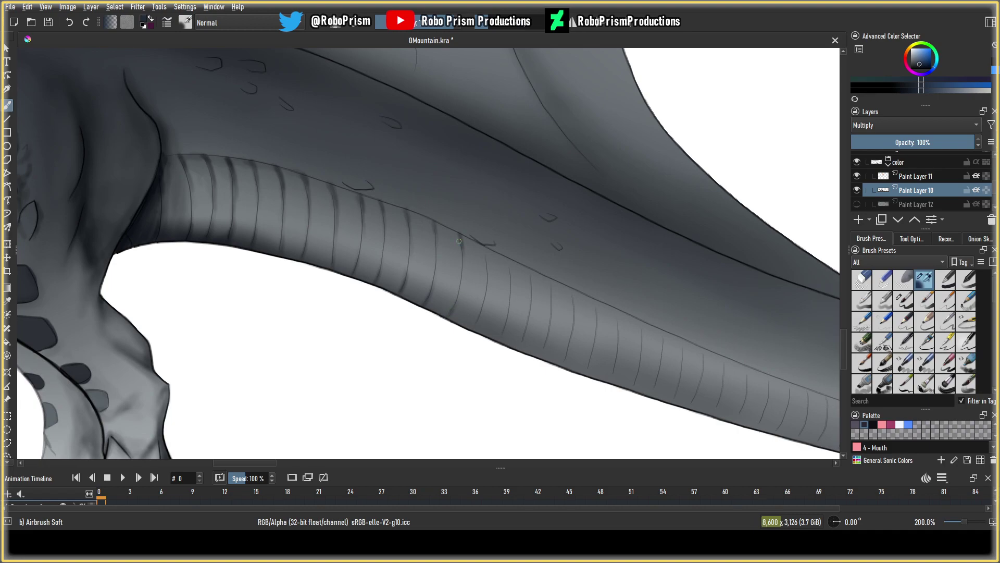
# Darken the upper and lower ends of the next two plate lines farther down the tail's underside.
pyautogui.scroll(-4, 448, 251)
pyautogui.moveTo(462, 257); pyautogui.dragTo(437, 251)
pyautogui.scroll(6, 437, 251)
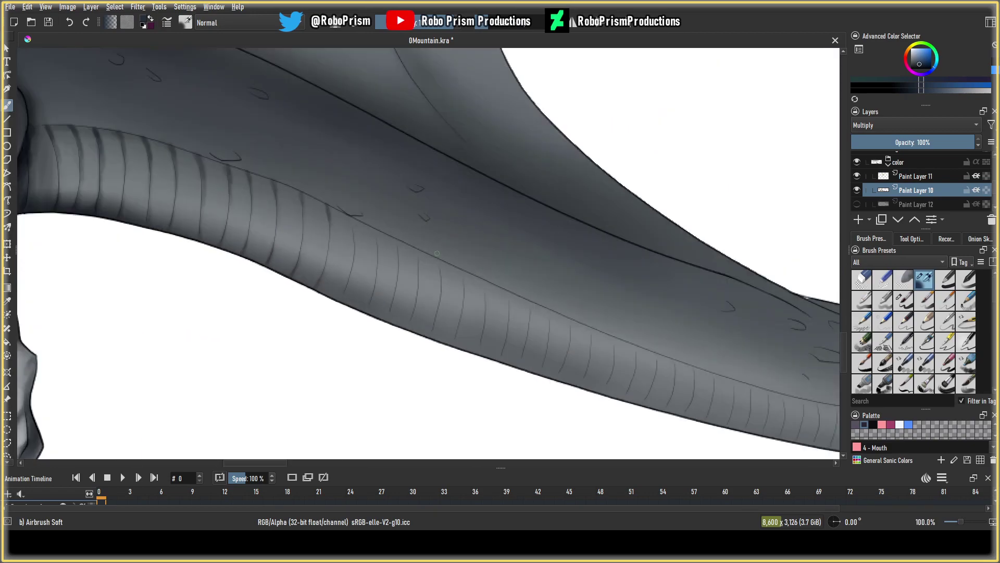
pyautogui.scroll(1, 351, 236)
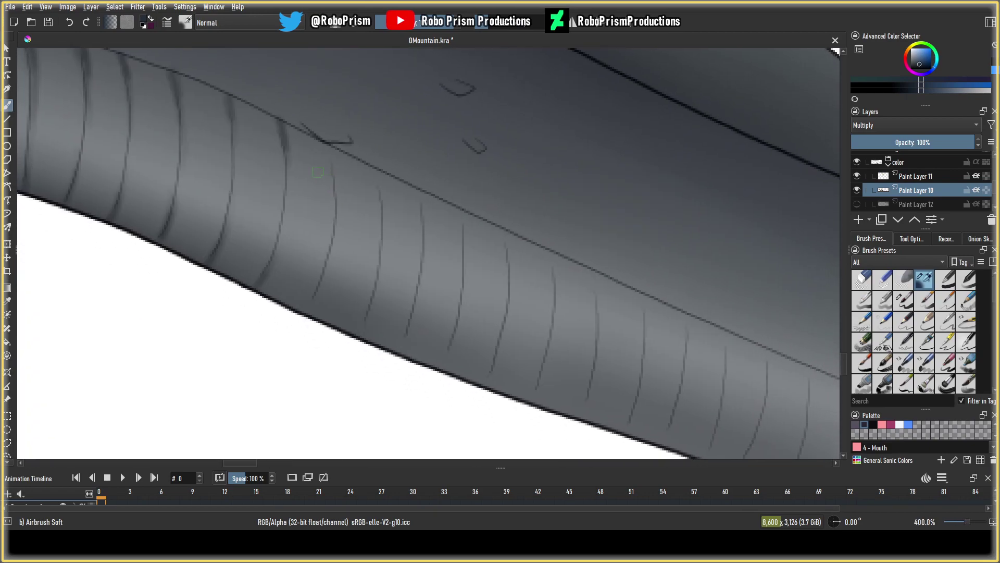
pyautogui.moveTo(334, 160); pyautogui.dragTo(334, 172)
pyautogui.moveTo(322, 285); pyautogui.dragTo(307, 314)
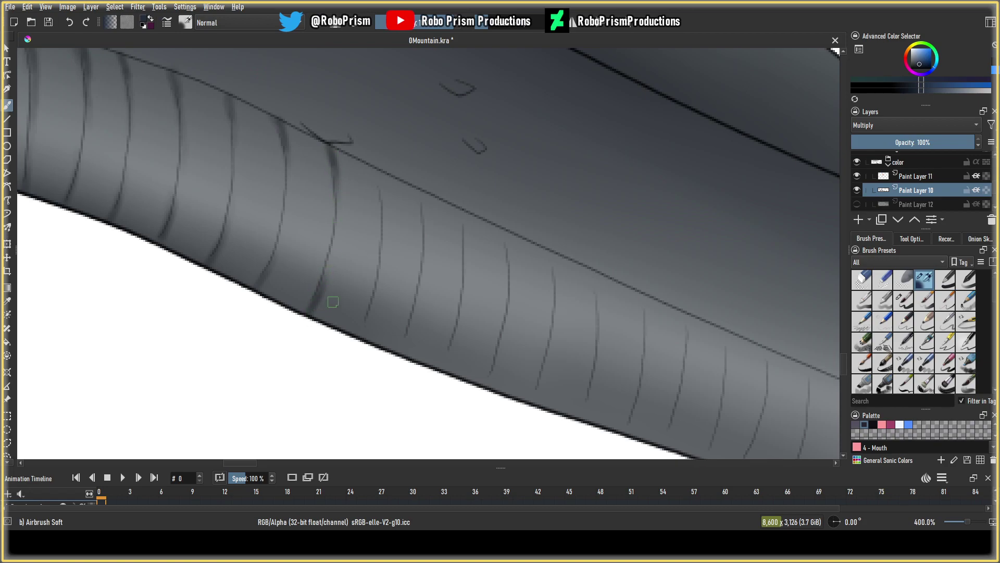
pyautogui.moveTo(370, 314); pyautogui.dragTo(364, 332)
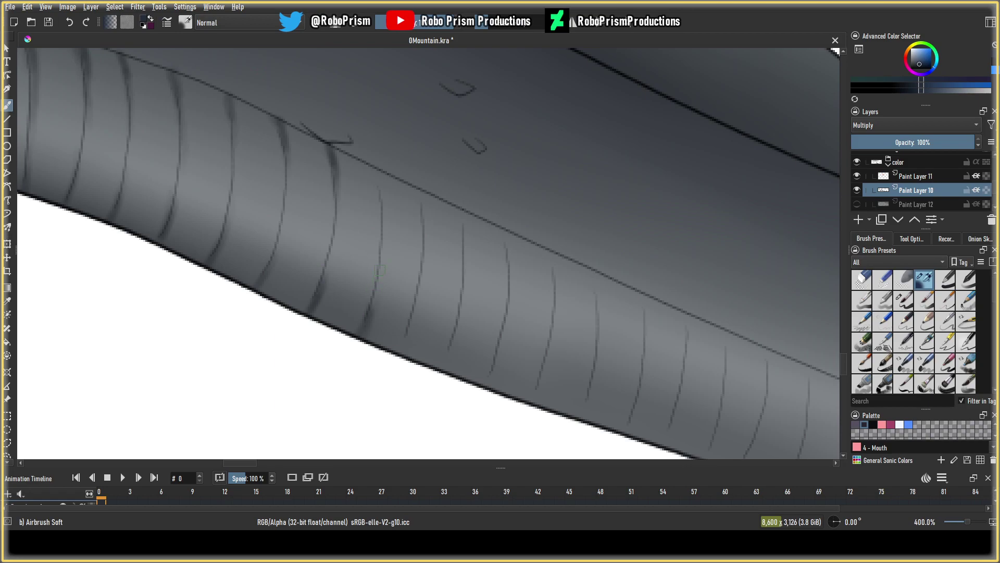
pyautogui.moveTo(374, 167); pyautogui.dragTo(381, 209)
# Shade the ends of the two following tail plate lines, extending the shadows toward the tail tip.
pyautogui.moveTo(411, 325); pyautogui.dragTo(390, 356)
pyautogui.moveTo(467, 212); pyautogui.dragTo(466, 233)
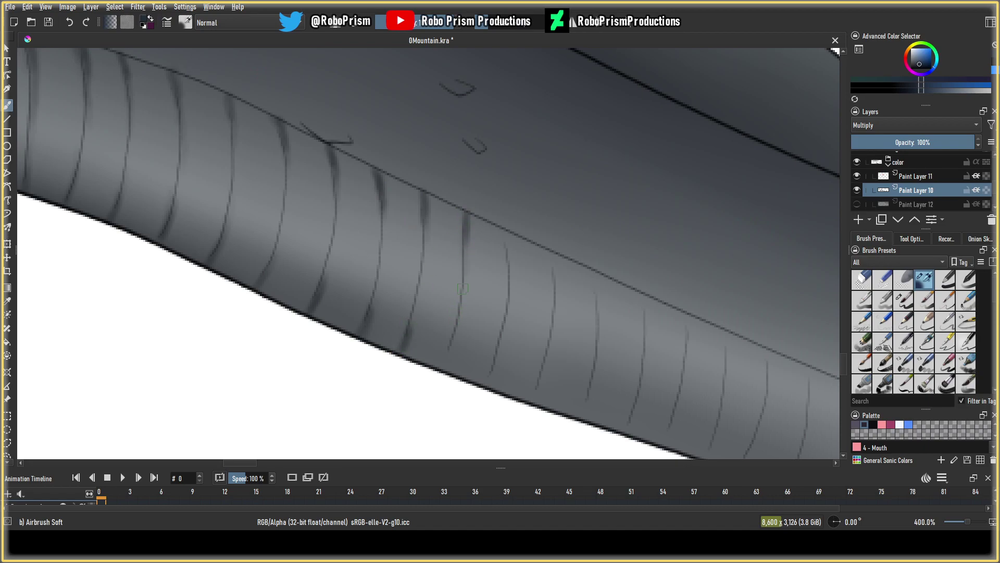
pyautogui.moveTo(447, 353); pyautogui.dragTo(441, 365)
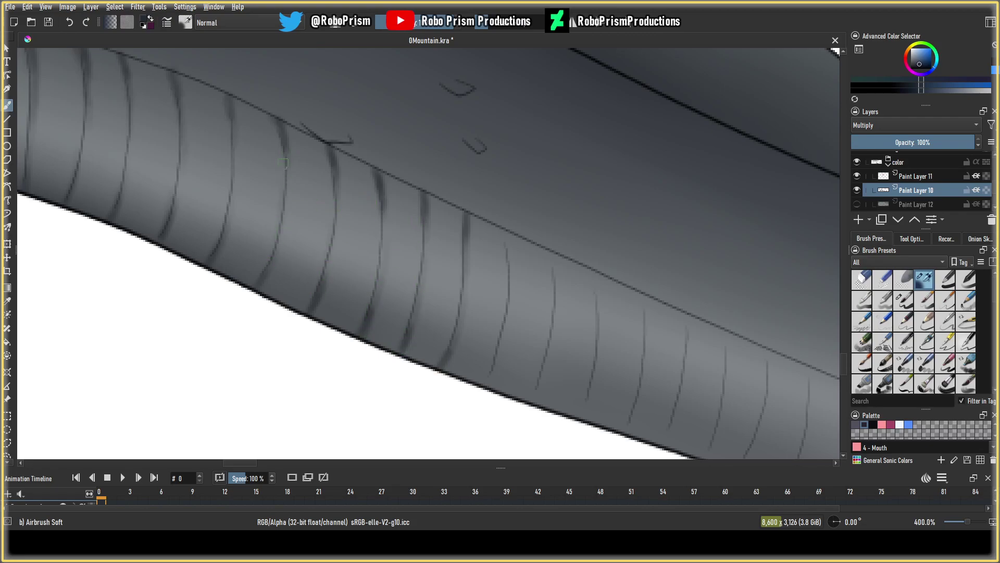
pyautogui.scroll(-6, 186, 89)
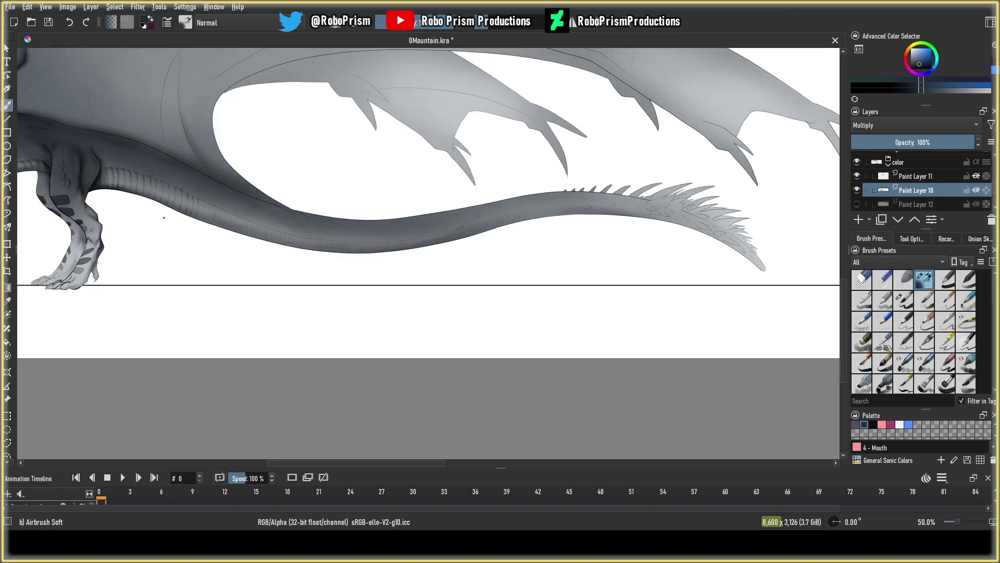
# Airbrush dark shadows at the upper and lower ends of the next two unshaded plate lines on the tail's underside.
pyautogui.scroll(2, 333, 240)
pyautogui.scroll(4, 336, 207)
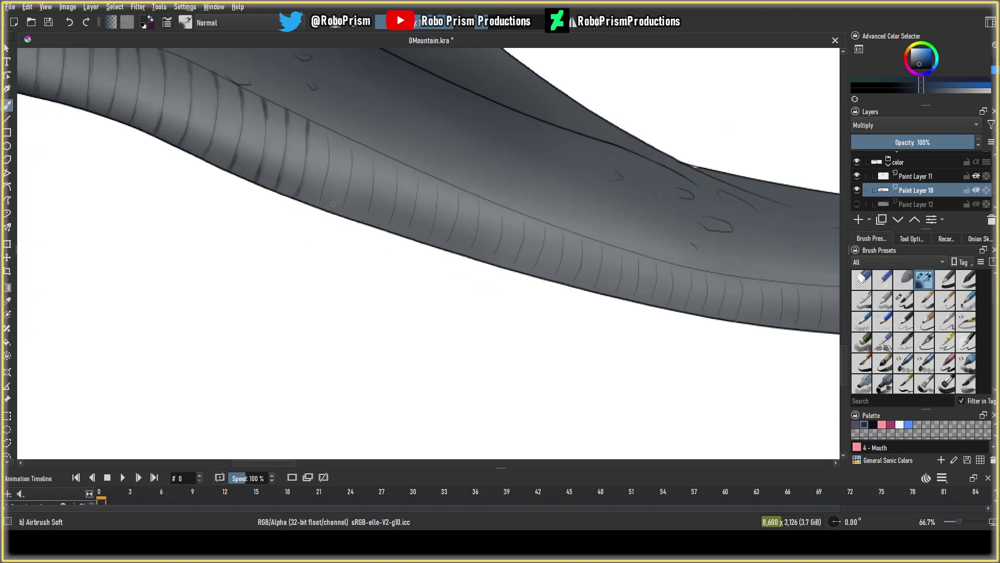
pyautogui.scroll(6, 336, 207)
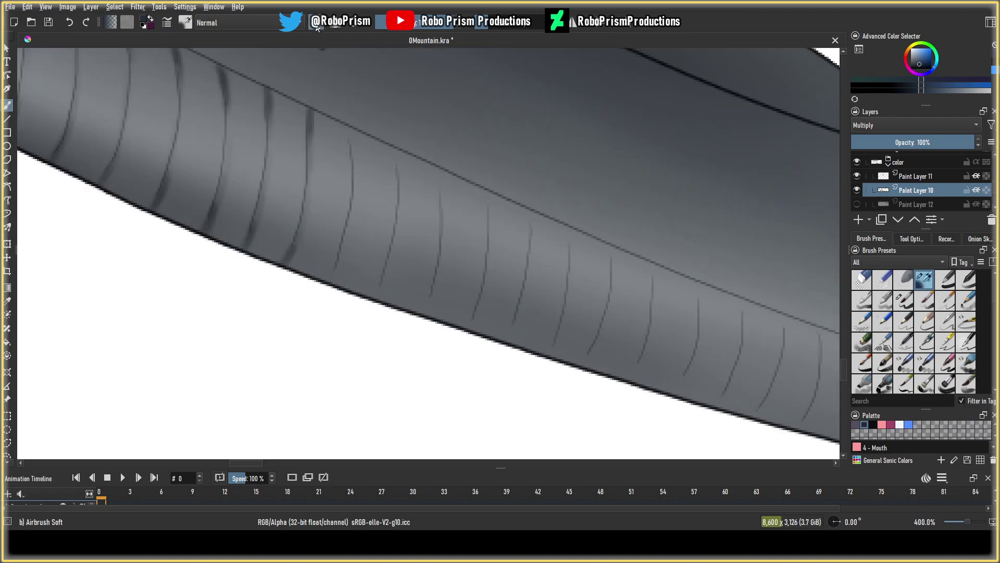
pyautogui.moveTo(348, 129); pyautogui.dragTo(351, 170)
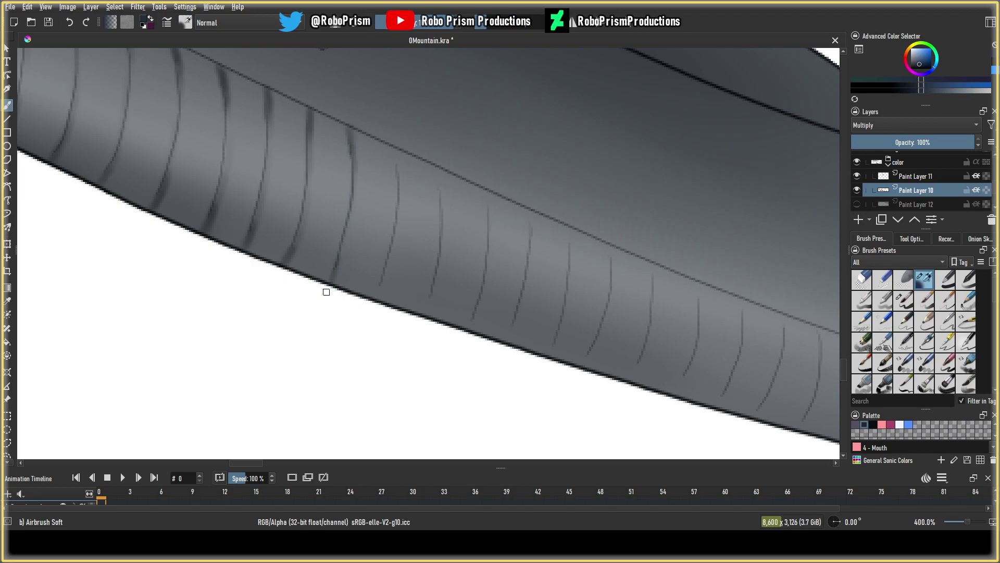
pyautogui.moveTo(396, 146); pyautogui.dragTo(399, 175)
pyautogui.moveTo(383, 282); pyautogui.dragTo(377, 302)
# Continue the airbrushed end shadows across the following four plate lines toward the tail tip.
pyautogui.moveTo(438, 168); pyautogui.dragTo(444, 209)
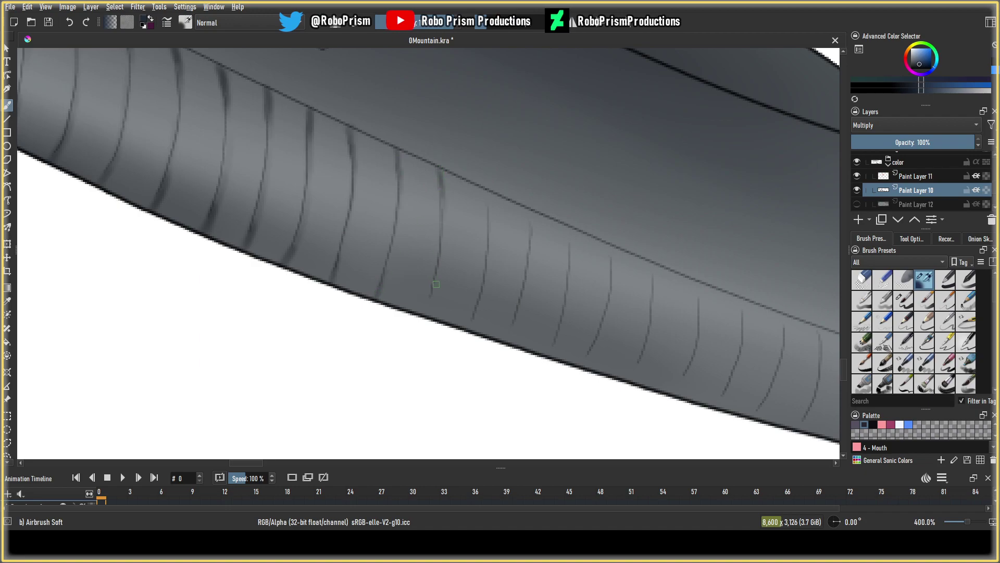
pyautogui.moveTo(435, 286)
pyautogui.mouseDown()
pyautogui.moveTo(425, 305)
pyautogui.moveTo(473, 300)
pyautogui.moveTo(470, 329)
pyautogui.mouseUp()
pyautogui.moveTo(533, 233); pyautogui.dragTo(532, 214)
pyautogui.moveTo(517, 316)
pyautogui.mouseDown()
pyautogui.moveTo(512, 330)
pyautogui.moveTo(554, 347)
pyautogui.mouseUp()
pyautogui.moveTo(569, 237); pyautogui.dragTo(567, 250)
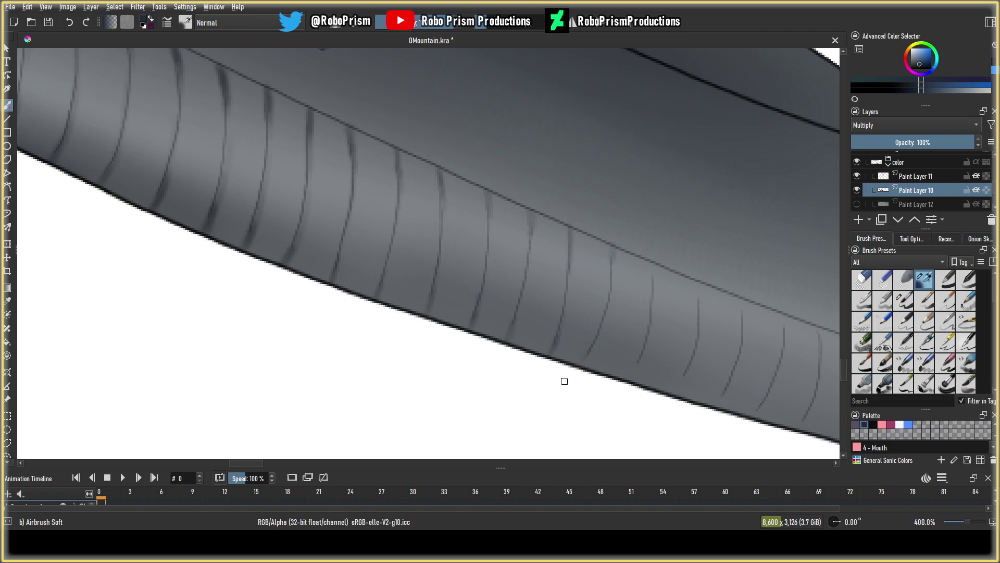
# Examine the plate shading along the tail's underside up close and against the whole dragon.
pyautogui.scroll(-6, 501, 260)
pyautogui.moveTo(457, 265); pyautogui.dragTo(333, 268)
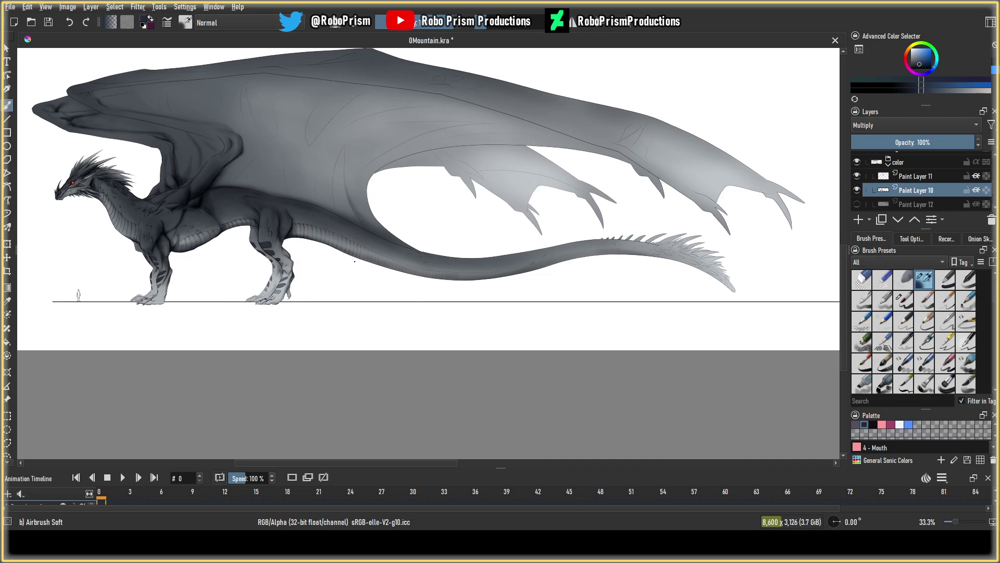
pyautogui.scroll(6, 354, 261)
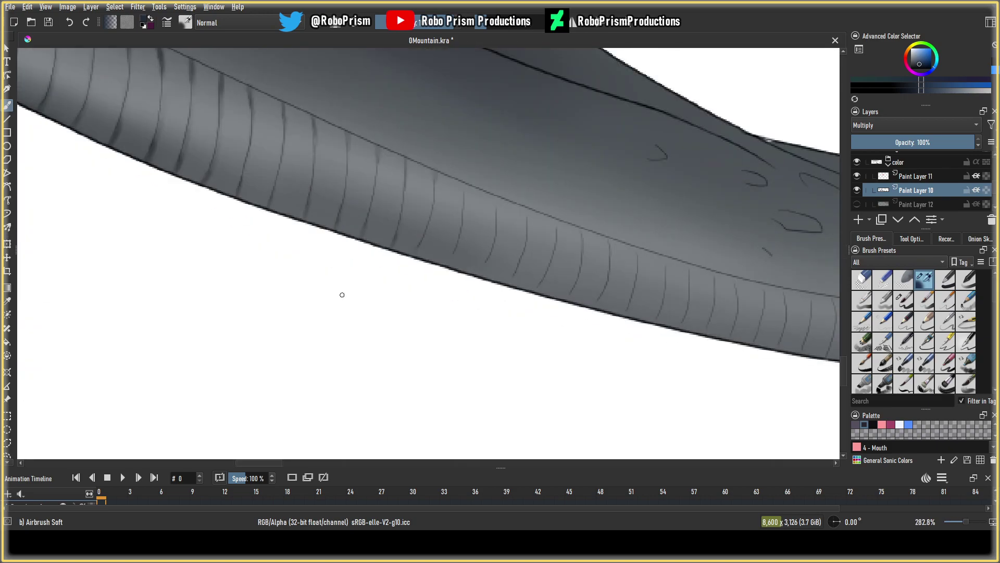
pyautogui.moveTo(405, 245); pyautogui.dragTo(138, 217)
pyautogui.moveTo(428, 194); pyautogui.dragTo(141, 105)
pyautogui.moveTo(435, 177); pyautogui.dragTo(45, 201)
pyautogui.moveTo(631, 194); pyautogui.dragTo(218, 277)
pyautogui.moveTo(560, 196); pyautogui.dragTo(537, 233)
pyautogui.scroll(-2, 268, 247)
pyautogui.moveTo(185, 275); pyautogui.dragTo(640, 311)
pyautogui.moveTo(365, 221); pyautogui.dragTo(589, 244)
pyautogui.moveTo(62, 216); pyautogui.dragTo(197, 246)
pyautogui.scroll(-1, 376, 261)
pyautogui.scroll(-1, 376, 261)
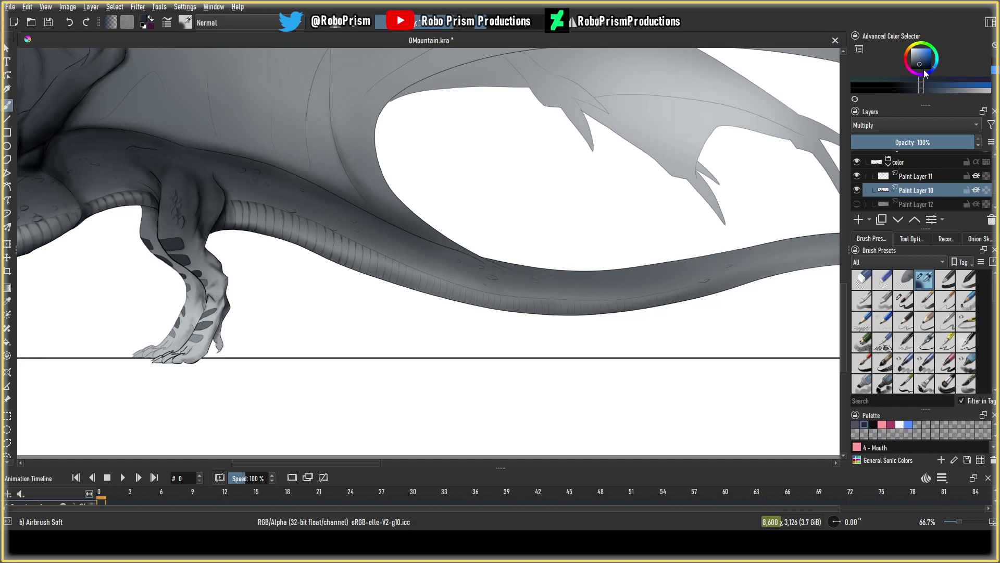
# Deepen the airbrushed shadows on the most recently shaded plate lines along the underside of the tail base.
pyautogui.scroll(4, 407, 281)
pyautogui.moveTo(363, 201); pyautogui.dragTo(415, 236)
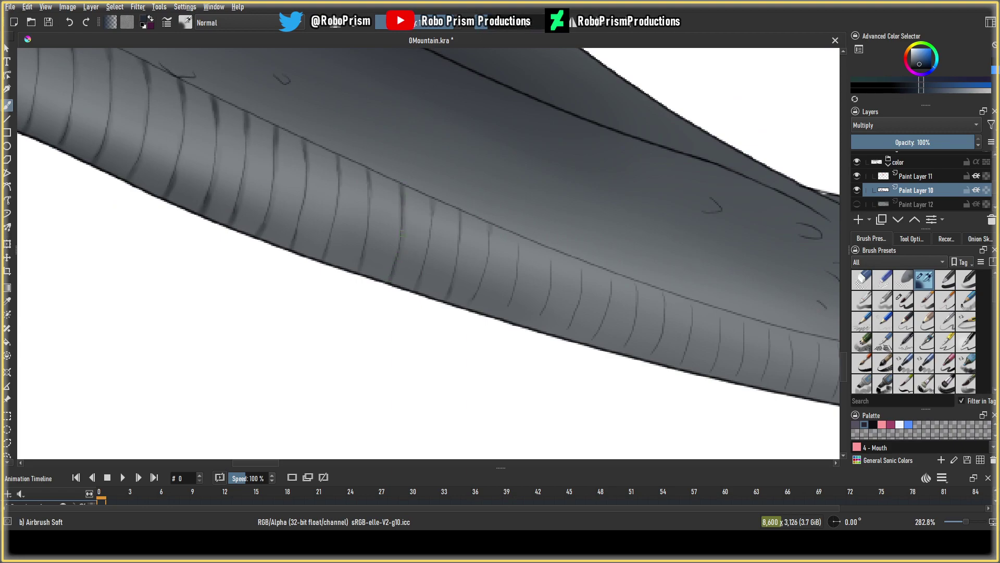
pyautogui.moveTo(433, 206); pyautogui.dragTo(419, 273)
pyautogui.moveTo(461, 213); pyautogui.dragTo(455, 267)
pyautogui.moveTo(372, 177); pyautogui.dragTo(368, 219)
pyautogui.moveTo(338, 154); pyautogui.dragTo(339, 203)
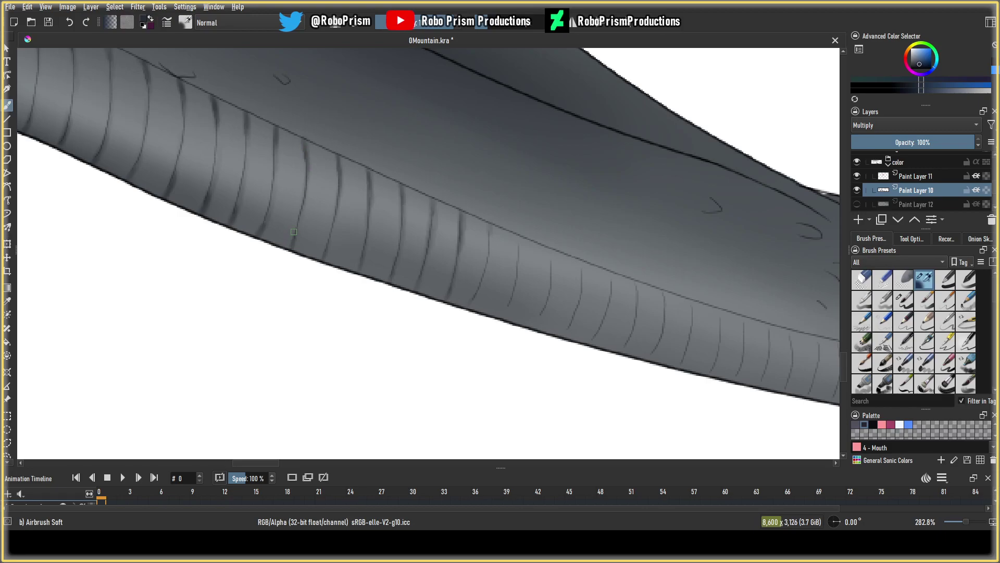
# Shade the ends of the next lightly drawn plate lines just past the darkened ones on the tail's underside.
pyautogui.scroll(-4, 488, 117)
pyautogui.moveTo(436, 135); pyautogui.dragTo(340, 194)
pyautogui.scroll(-2, 293, 245)
pyautogui.moveTo(292, 245); pyautogui.dragTo(370, 261)
pyautogui.scroll(9, 370, 261)
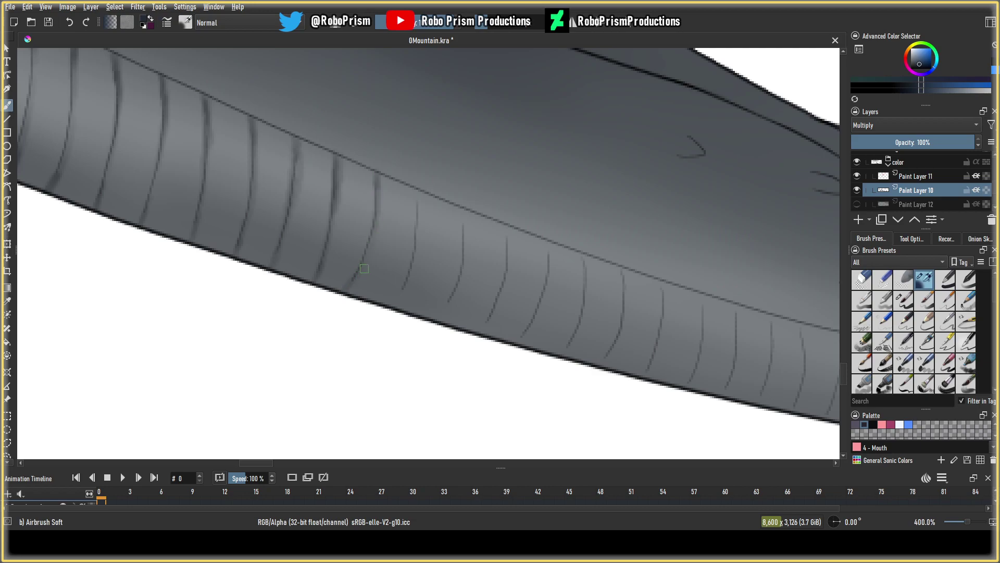
pyautogui.moveTo(417, 192); pyautogui.dragTo(415, 244)
pyautogui.moveTo(394, 304); pyautogui.dragTo(402, 291)
pyautogui.moveTo(464, 223)
pyautogui.mouseDown()
pyautogui.moveTo(464, 211)
pyautogui.moveTo(459, 290)
pyautogui.moveTo(450, 293)
pyautogui.mouseUp()
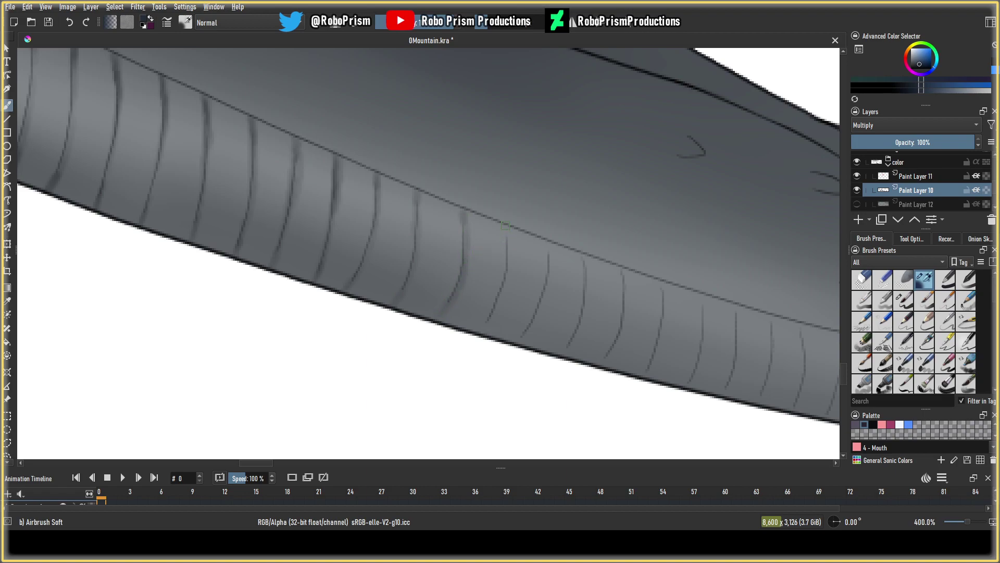
pyautogui.moveTo(510, 244); pyautogui.dragTo(508, 274)
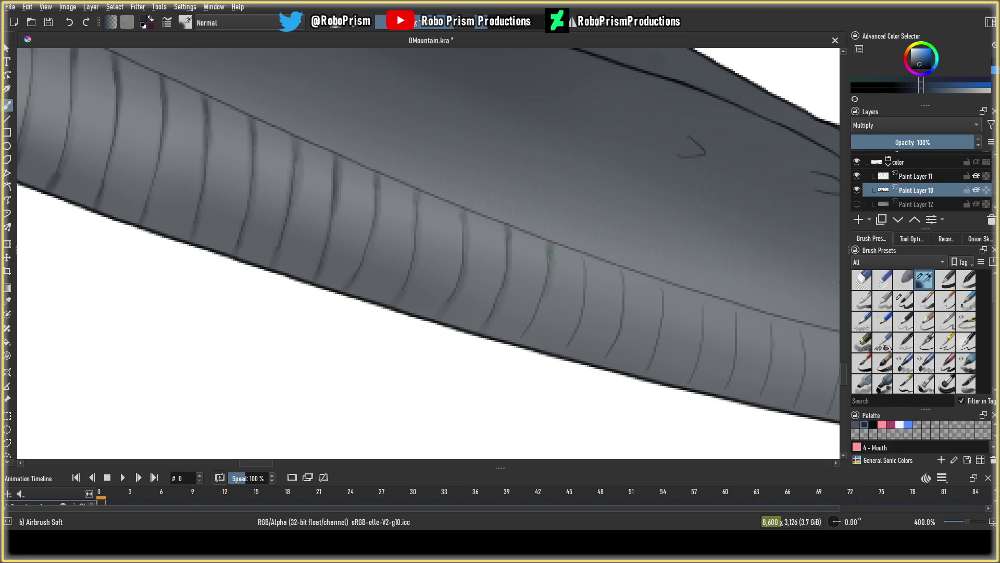
# Carry the plate line shadows down the narrowing underside band toward the tail's lowest bend.
pyautogui.moveTo(570, 348); pyautogui.dragTo(565, 352)
pyautogui.moveTo(608, 352); pyautogui.dragTo(600, 360)
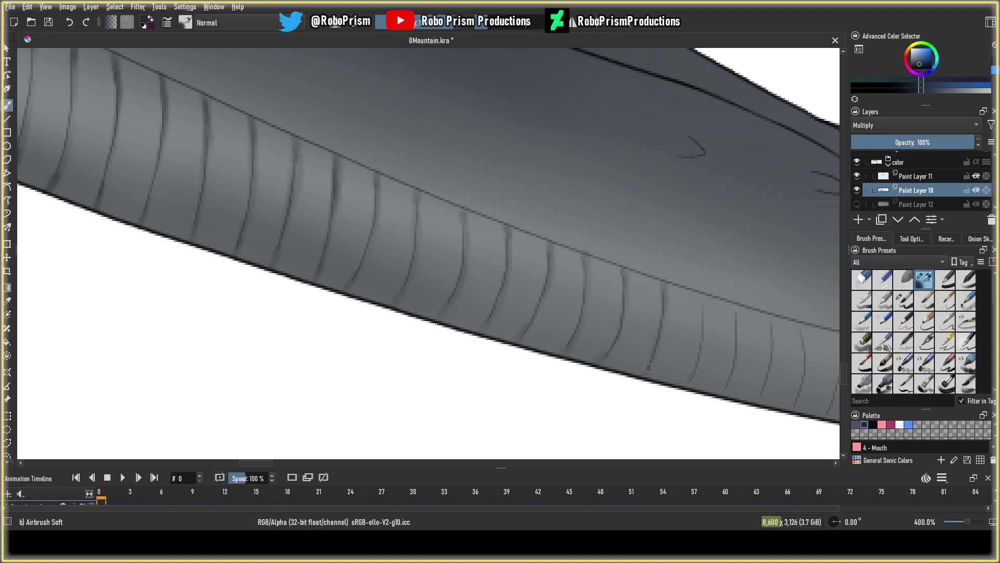
pyautogui.moveTo(704, 338); pyautogui.dragTo(686, 390)
pyautogui.moveTo(770, 319); pyautogui.dragTo(771, 339)
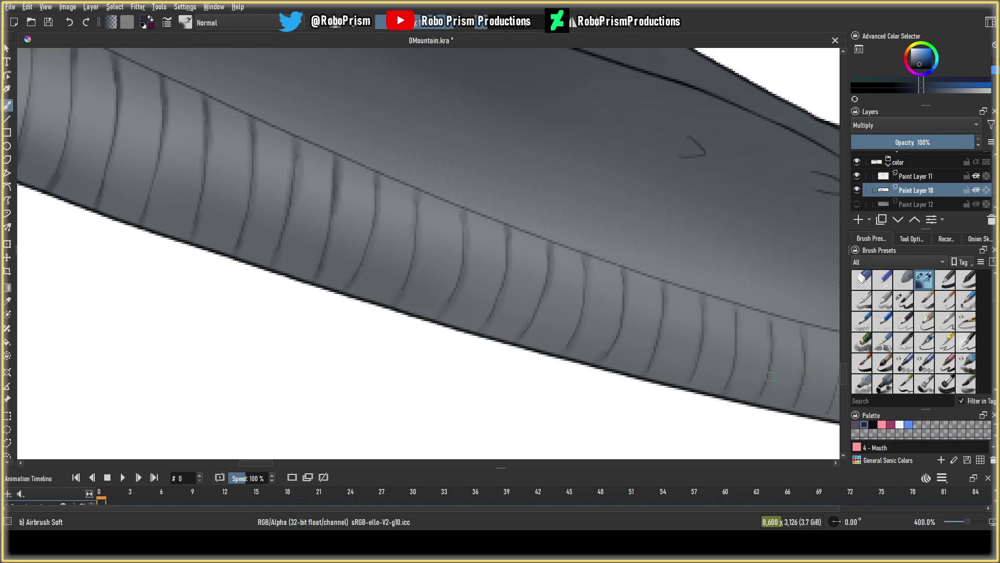
# Airbrush shadows along the plate lines where the tail's underside begins to level out below the wing membrane's end.
pyautogui.scroll(-7, 671, 287)
pyautogui.moveTo(467, 243); pyautogui.dragTo(224, 238)
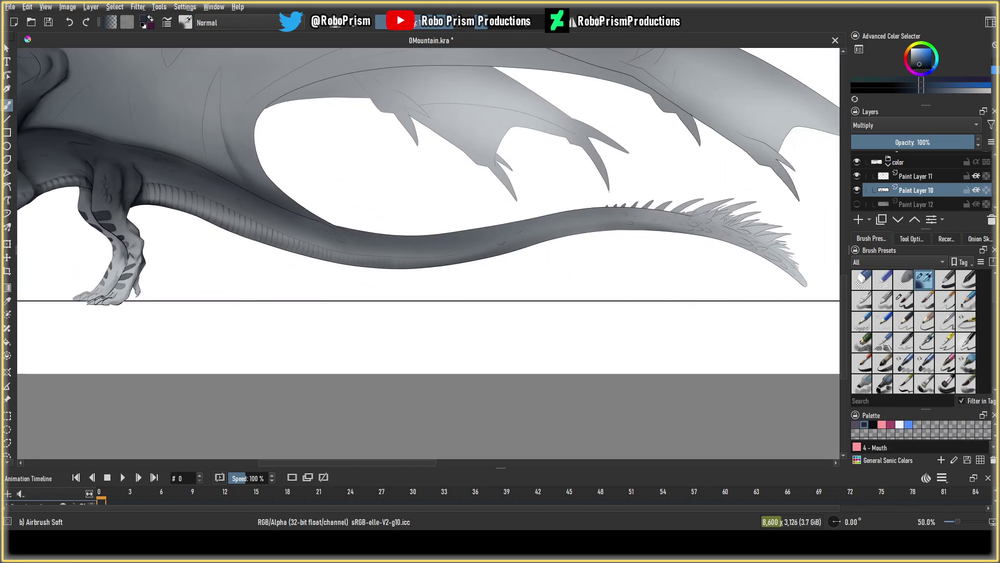
pyautogui.scroll(2, 297, 254)
pyautogui.scroll(6, 297, 255)
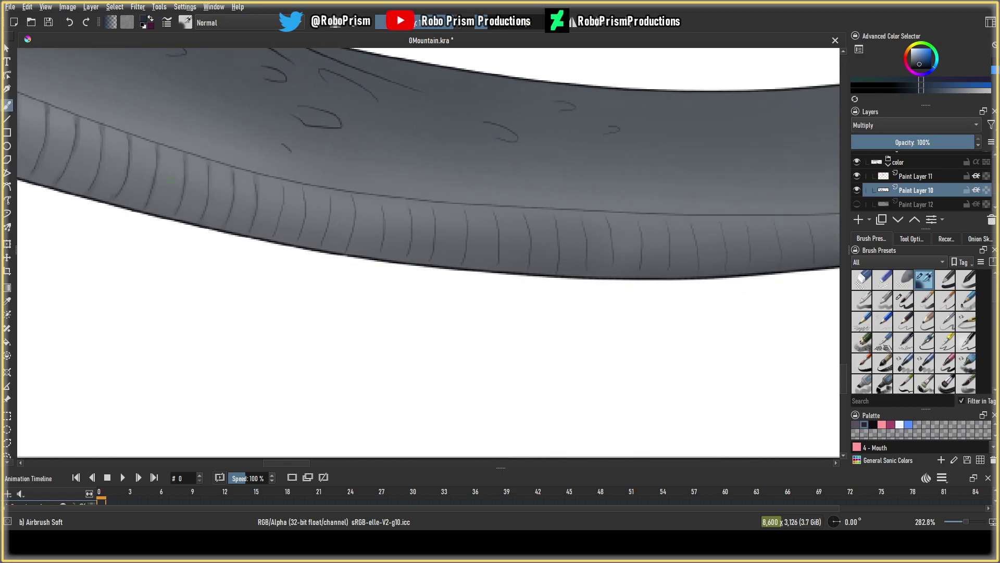
pyautogui.moveTo(282, 181)
pyautogui.mouseDown()
pyautogui.moveTo(280, 224)
pyautogui.moveTo(297, 243)
pyautogui.mouseUp()
pyautogui.moveTo(330, 195)
pyautogui.mouseDown()
pyautogui.moveTo(321, 248)
pyautogui.moveTo(345, 253)
pyautogui.mouseUp()
pyautogui.moveTo(381, 200); pyautogui.dragTo(382, 240)
pyautogui.moveTo(408, 204); pyautogui.dragTo(410, 253)
pyautogui.moveTo(432, 207); pyautogui.dragTo(429, 265)
pyautogui.moveTo(463, 207); pyautogui.dragTo(465, 239)
pyautogui.moveTo(490, 209); pyautogui.dragTo(496, 265)
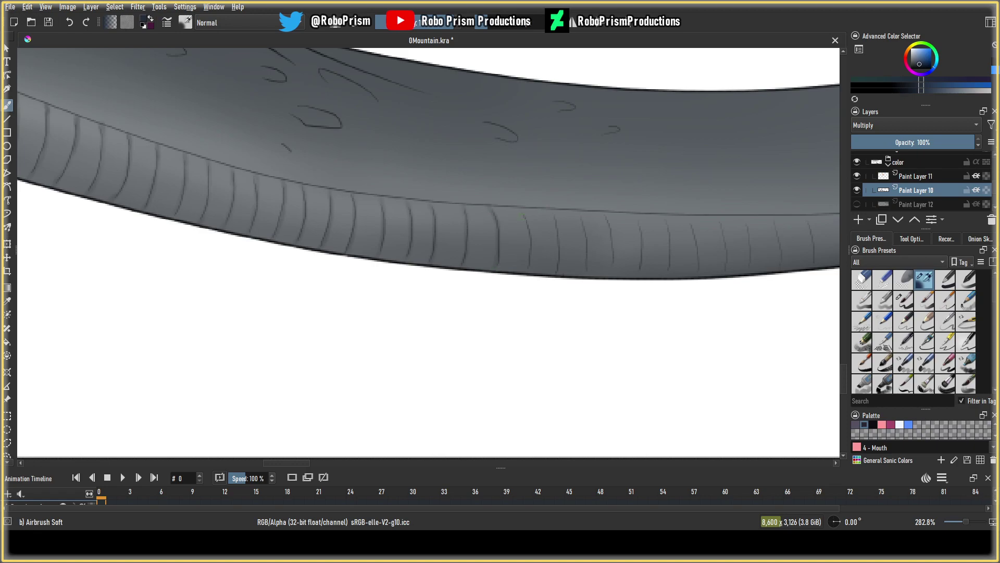
# Shade the plate lines around the tail's lowest bend, undoing and repainting one of the strokes.
pyautogui.moveTo(527, 222); pyautogui.dragTo(528, 264)
pyautogui.moveTo(552, 209); pyautogui.dragTo(557, 278)
pyautogui.moveTo(579, 210); pyautogui.dragTo(585, 277)
pyautogui.moveTo(607, 221); pyautogui.dragTo(608, 281)
pyautogui.moveTo(637, 218); pyautogui.dragTo(642, 278)
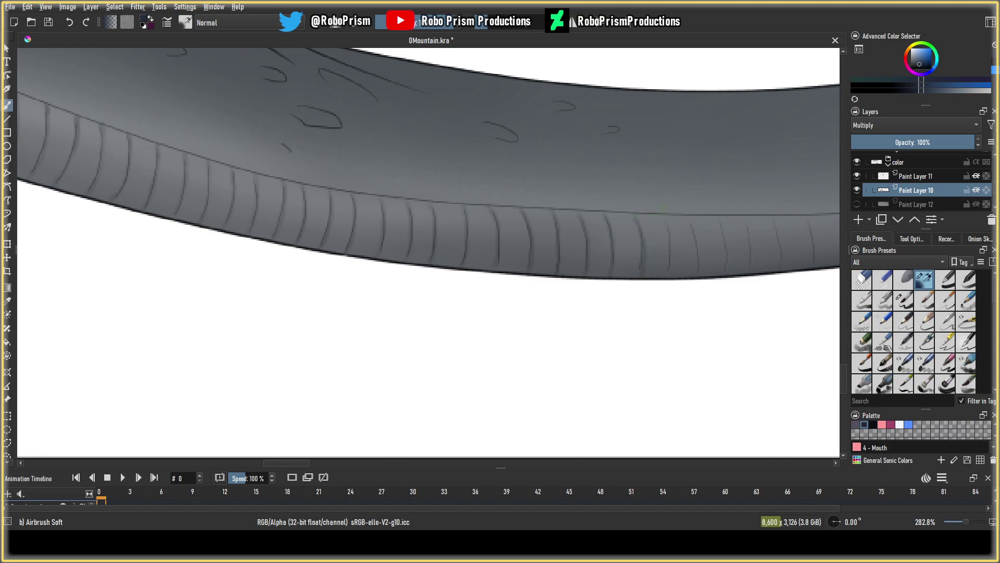
pyautogui.hotkey('ctrl', 'z')
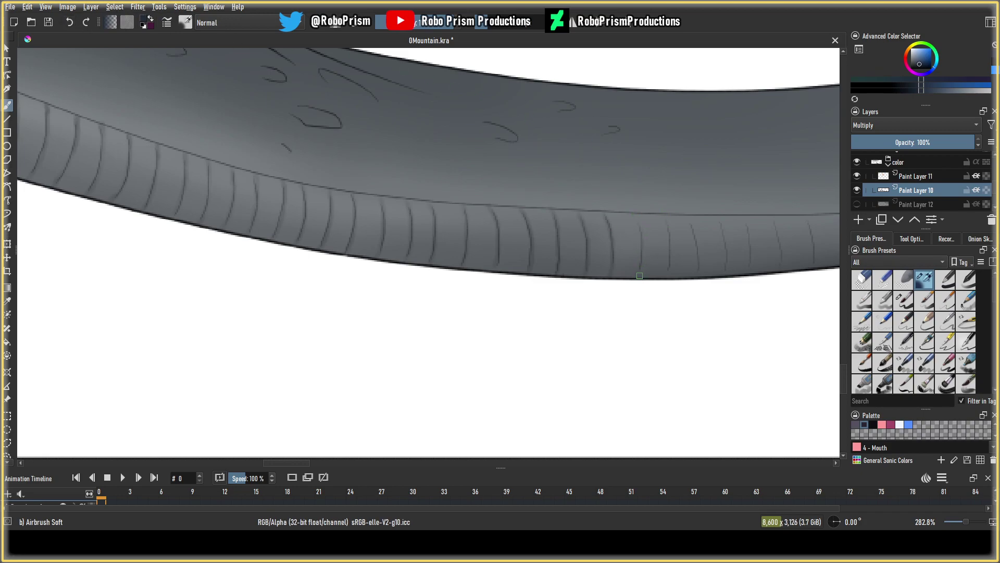
pyautogui.moveTo(668, 275); pyautogui.dragTo(662, 216)
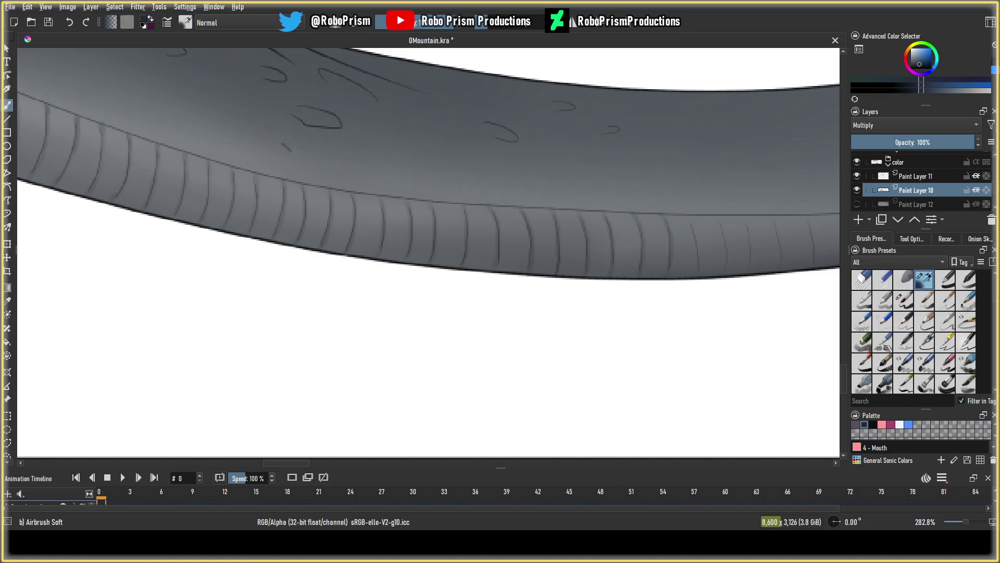
pyautogui.moveTo(699, 275); pyautogui.dragTo(684, 215)
# Save the drawing with the newly shaded tail plates.
pyautogui.scroll(-6, 477, 267)
pyautogui.moveTo(495, 295); pyautogui.dragTo(448, 324)
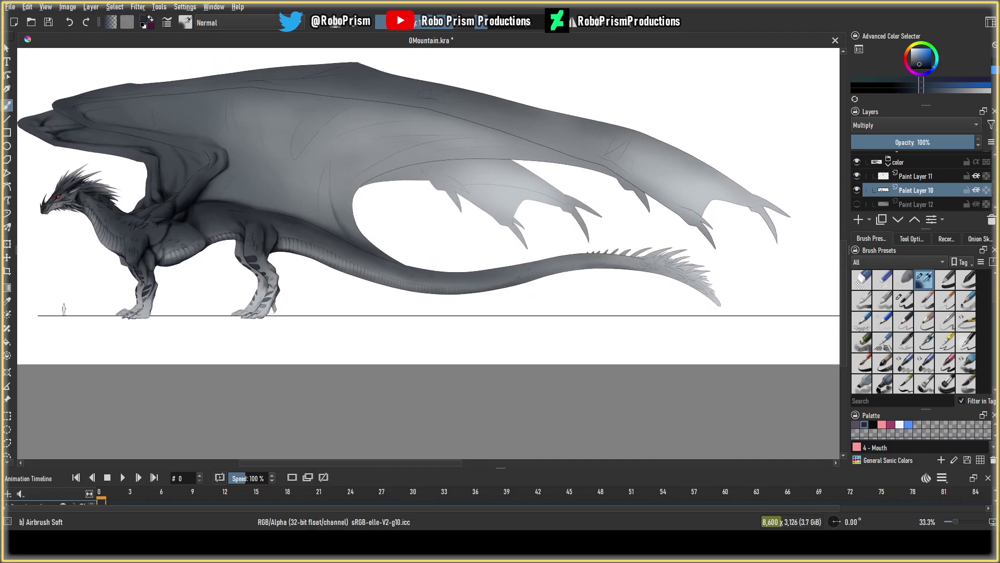
pyautogui.click(48, 22)
# Airbrush small shadows around the scattered scale outlines on the side of the tail base.
pyautogui.moveTo(334, 186); pyautogui.dragTo(433, 233)
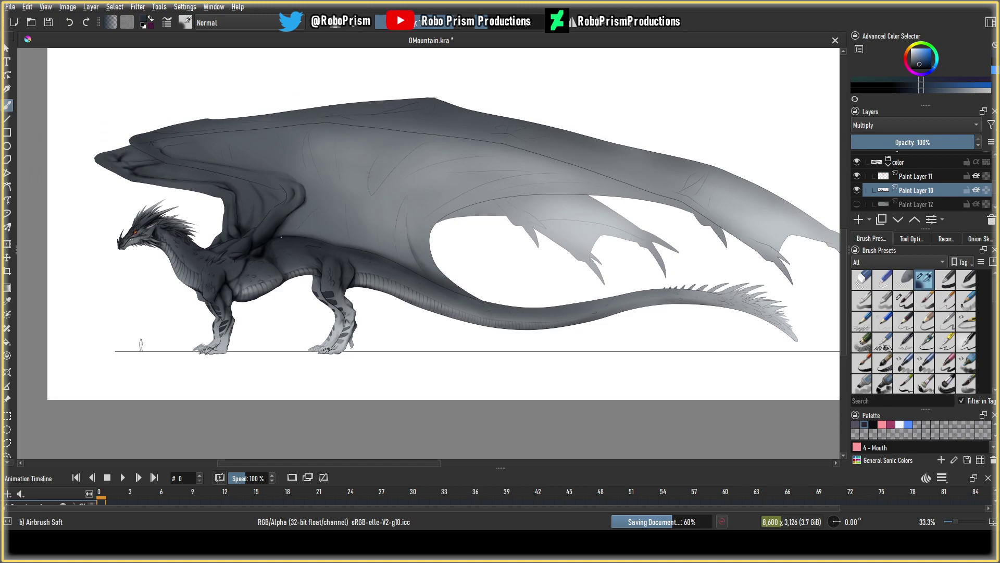
pyautogui.scroll(1, 187, 269)
pyautogui.moveTo(171, 258); pyautogui.dragTo(180, 250)
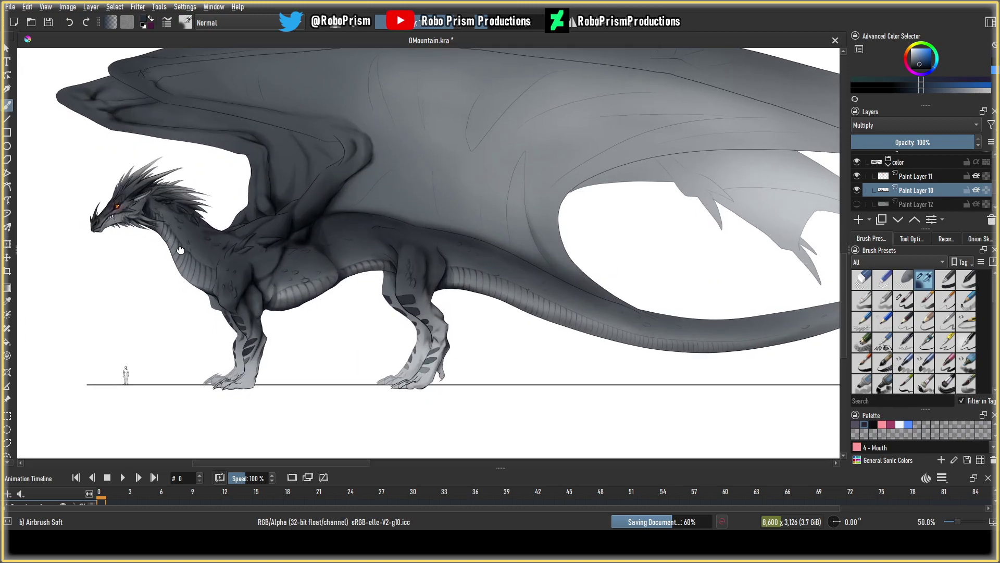
pyautogui.moveTo(362, 259); pyautogui.dragTo(335, 268)
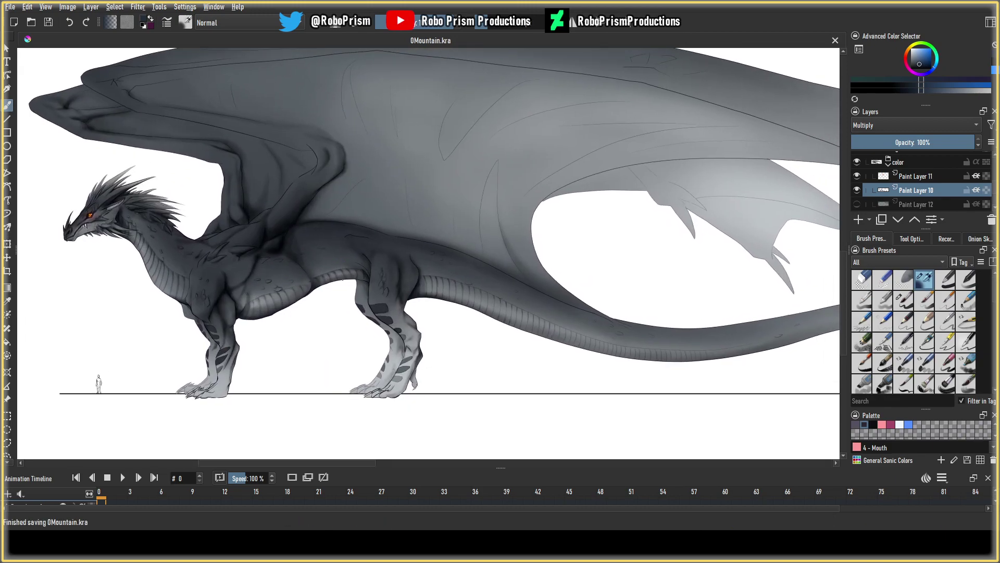
pyautogui.scroll(5, 356, 247)
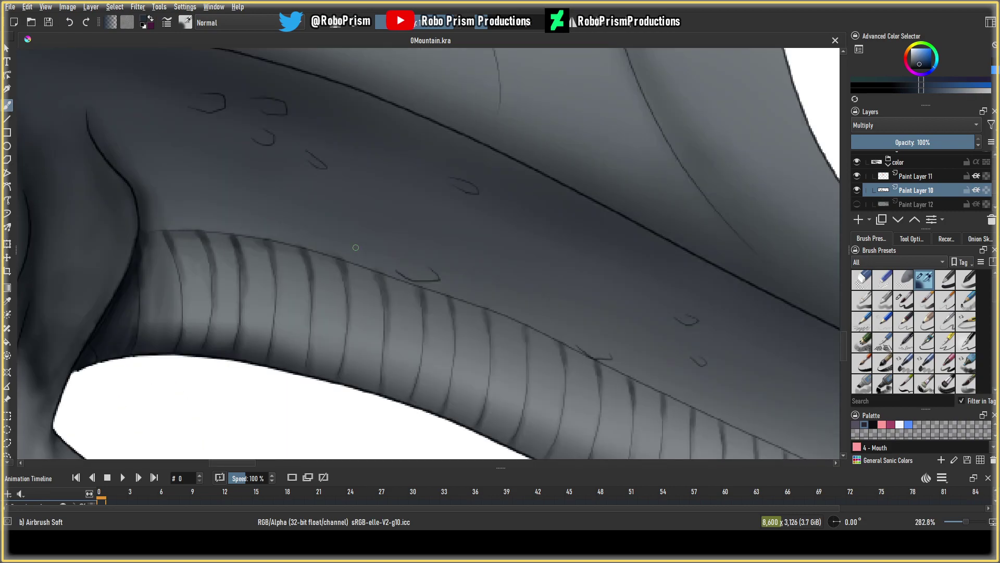
pyautogui.moveTo(393, 275)
pyautogui.mouseDown()
pyautogui.moveTo(445, 284)
pyautogui.moveTo(421, 261)
pyautogui.moveTo(380, 267)
pyautogui.mouseUp()
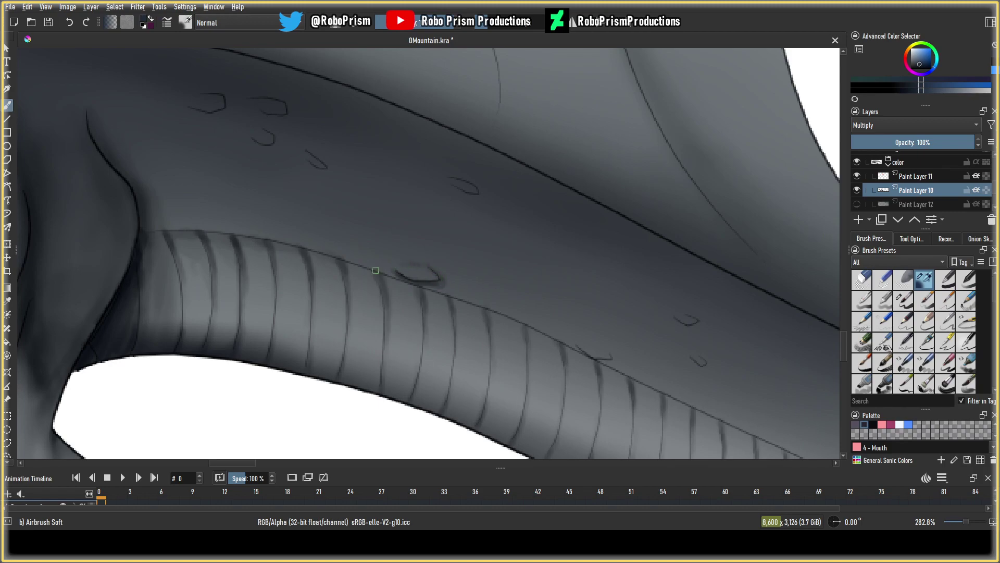
pyautogui.moveTo(591, 341)
pyautogui.mouseDown()
pyautogui.moveTo(577, 347)
pyautogui.moveTo(608, 347)
pyautogui.moveTo(590, 339)
pyautogui.moveTo(609, 347)
pyautogui.moveTo(610, 361)
pyautogui.mouseUp()
pyautogui.moveTo(707, 358)
pyautogui.mouseDown()
pyautogui.moveTo(685, 326)
pyautogui.moveTo(698, 325)
pyautogui.mouseUp()
pyautogui.moveTo(457, 188); pyautogui.dragTo(479, 194)
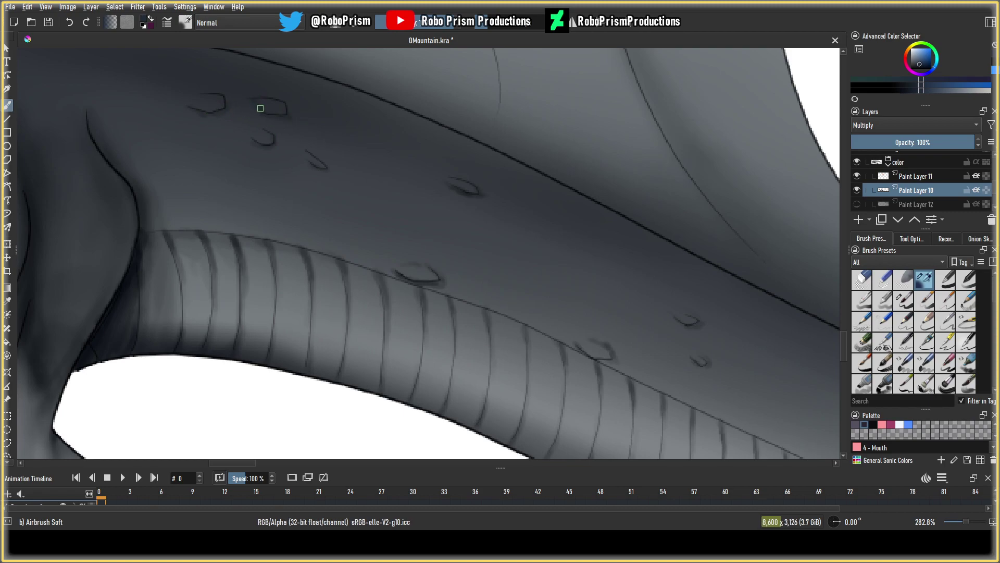
pyautogui.moveTo(257, 98)
pyautogui.mouseDown()
pyautogui.moveTo(244, 100)
pyautogui.moveTo(250, 108)
pyautogui.moveTo(192, 106)
pyautogui.moveTo(177, 95)
pyautogui.moveTo(166, 103)
pyautogui.mouseUp()
# Save the drawing with the shaded tail scales.
pyautogui.scroll(-4, 176, 123)
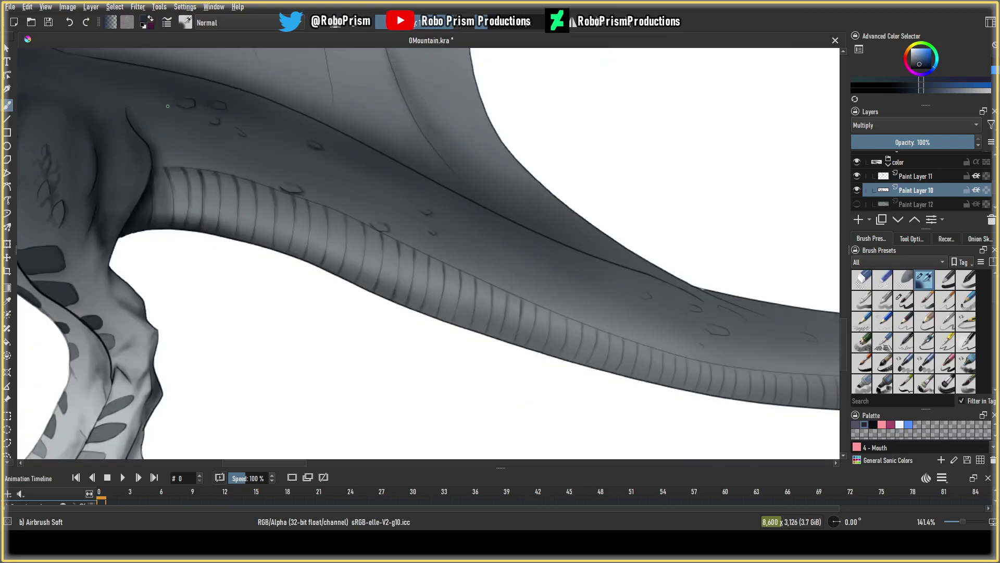
pyautogui.scroll(1, 184, 142)
pyautogui.scroll(-3, 230, 261)
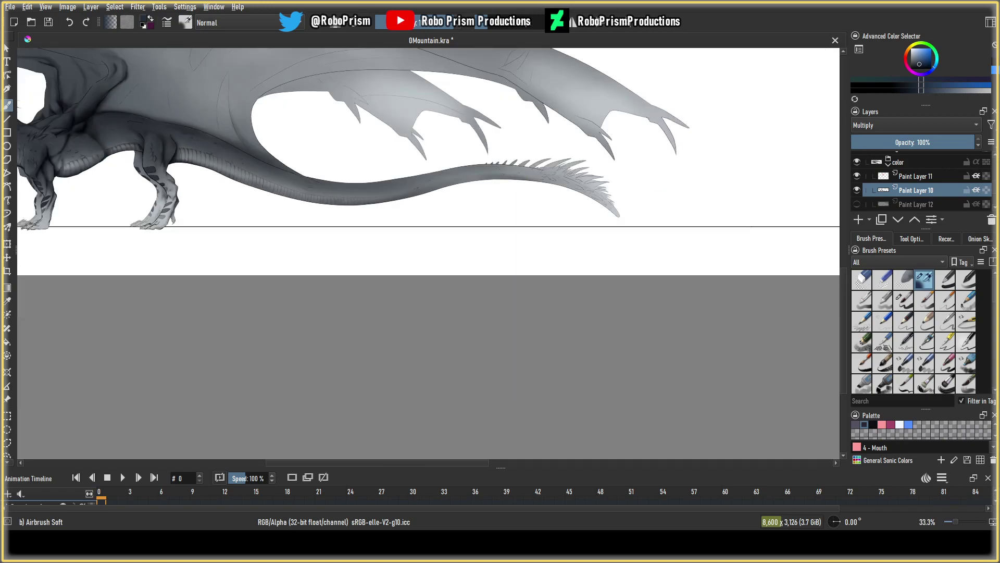
pyautogui.click(48, 22)
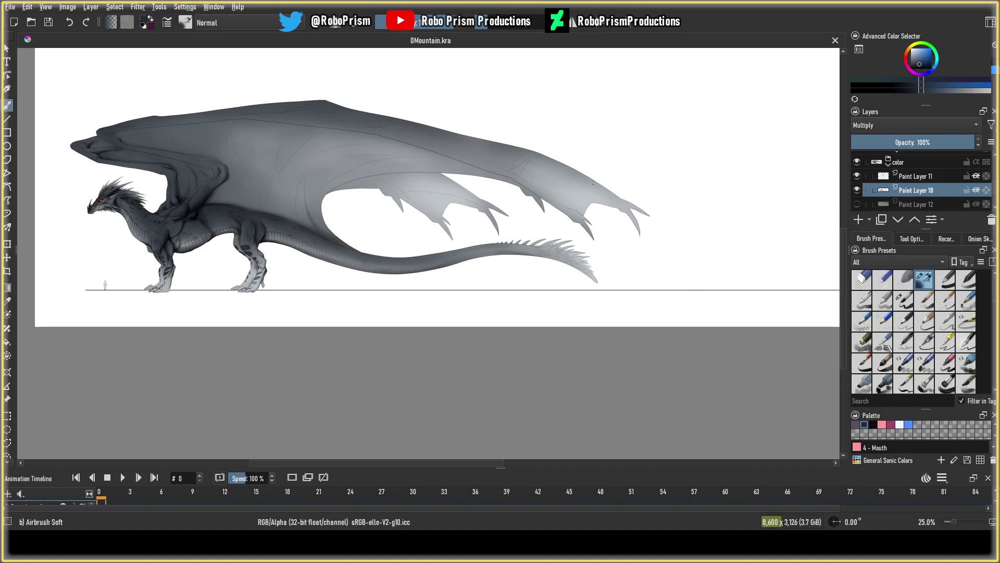
# Airbrush soft shadows along the pointed curved fold and the short fold line of the wing membrane above the tail base.
pyautogui.moveTo(444, 234); pyautogui.dragTo(490, 276)
pyautogui.scroll(4, 336, 252)
pyautogui.moveTo(312, 280); pyautogui.dragTo(269, 329)
pyautogui.moveTo(368, 326); pyautogui.dragTo(376, 339)
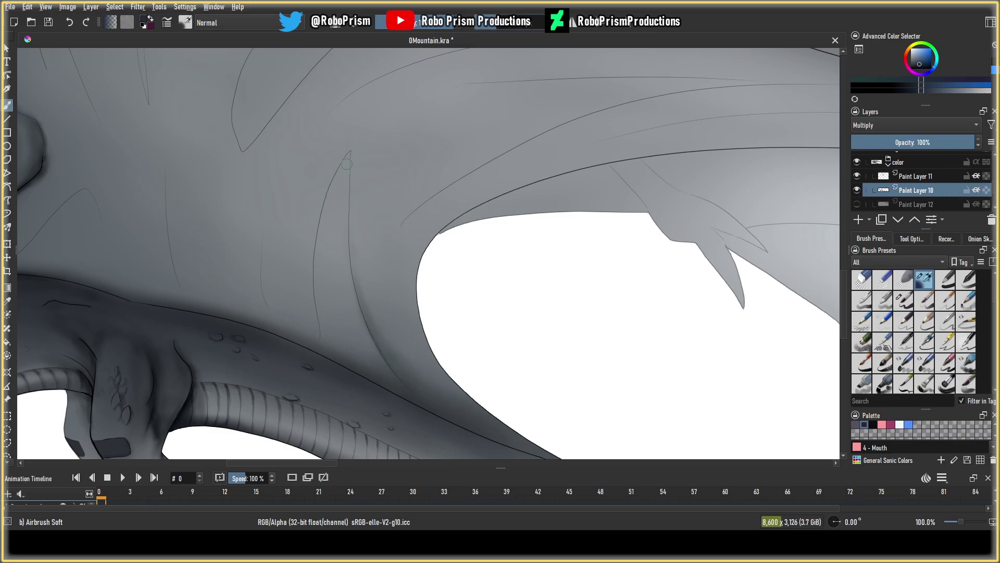
pyautogui.click(316, 25)
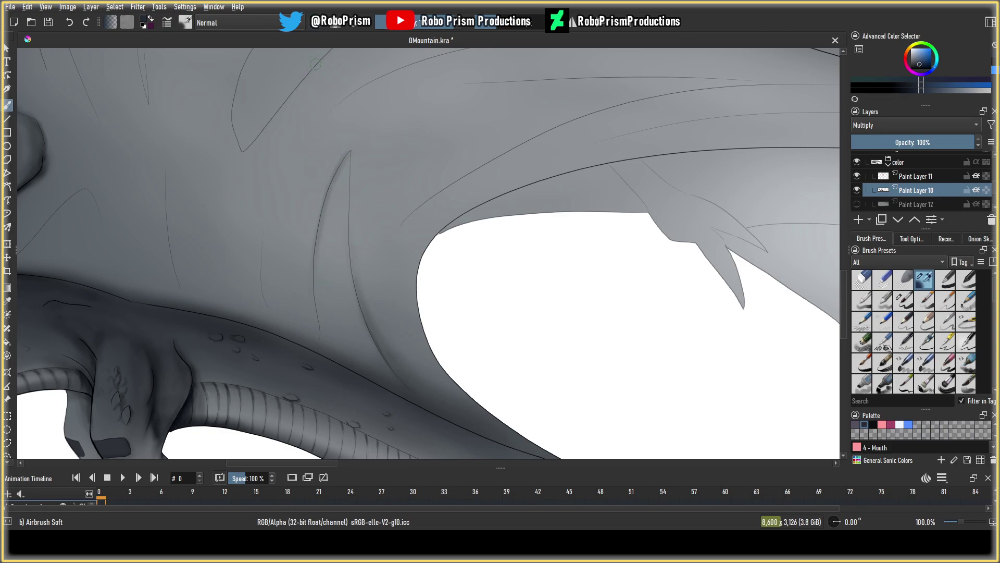
pyautogui.moveTo(263, 281); pyautogui.dragTo(274, 318)
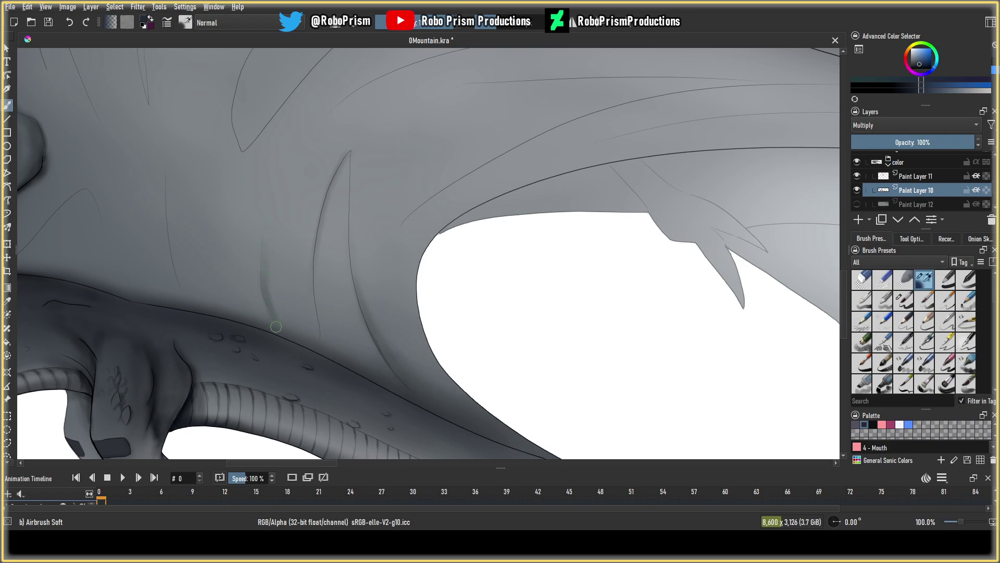
pyautogui.moveTo(275, 316); pyautogui.dragTo(264, 261)
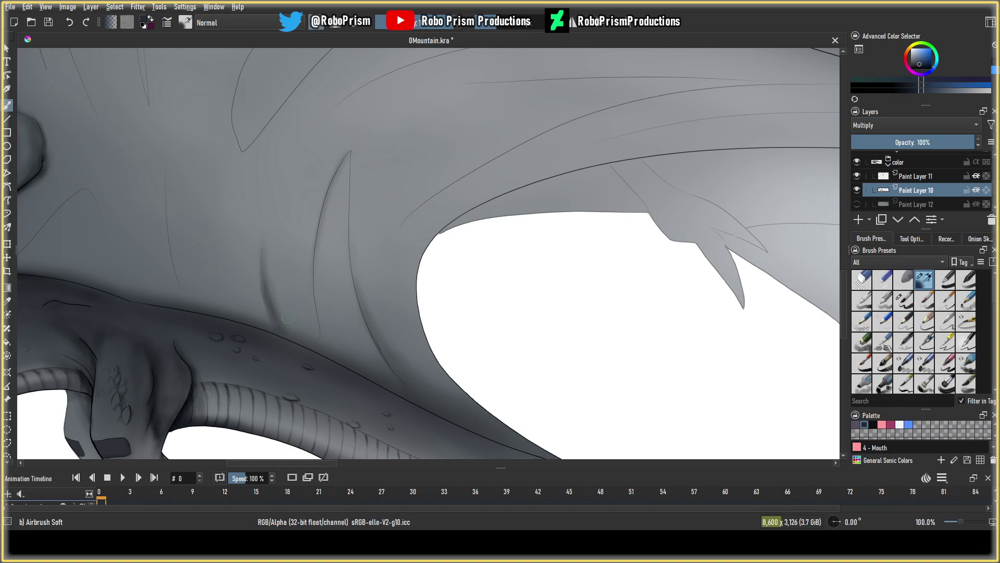
# Airbrush soft shadows along the long vertical fold and the arched fold of the wing membrane above the dragon's back.
pyautogui.moveTo(165, 178); pyautogui.dragTo(174, 249)
pyautogui.moveTo(110, 224); pyautogui.dragTo(482, 233)
pyautogui.scroll(2, 354, 245)
pyautogui.moveTo(452, 189)
pyautogui.mouseDown()
pyautogui.moveTo(404, 176)
pyautogui.moveTo(444, 170)
pyautogui.moveTo(394, 203)
pyautogui.mouseUp()
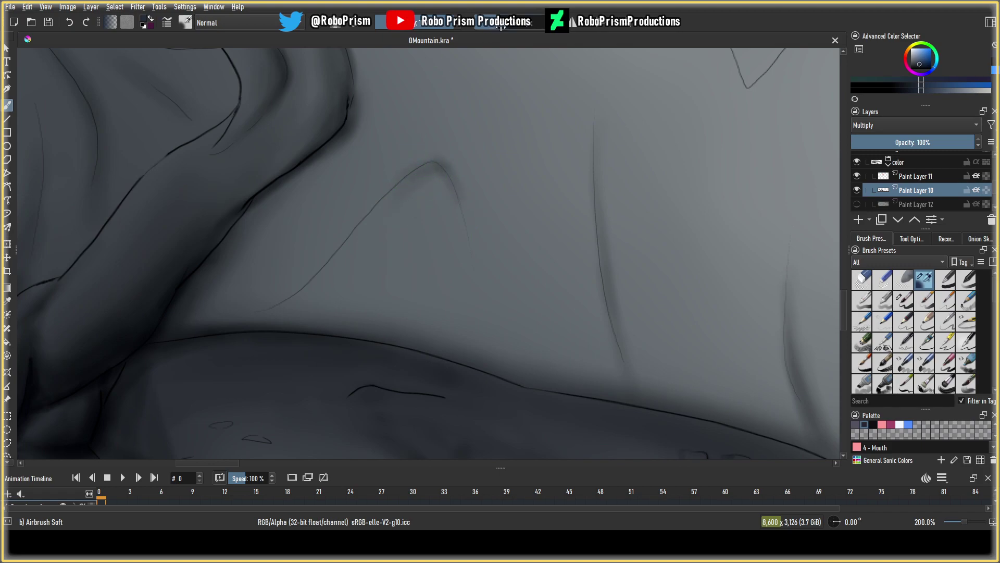
pyautogui.moveTo(415, 157)
pyautogui.mouseDown()
pyautogui.moveTo(454, 185)
pyautogui.moveTo(397, 211)
pyautogui.moveTo(426, 186)
pyautogui.moveTo(388, 235)
pyautogui.moveTo(383, 200)
pyautogui.moveTo(340, 266)
pyautogui.mouseUp()
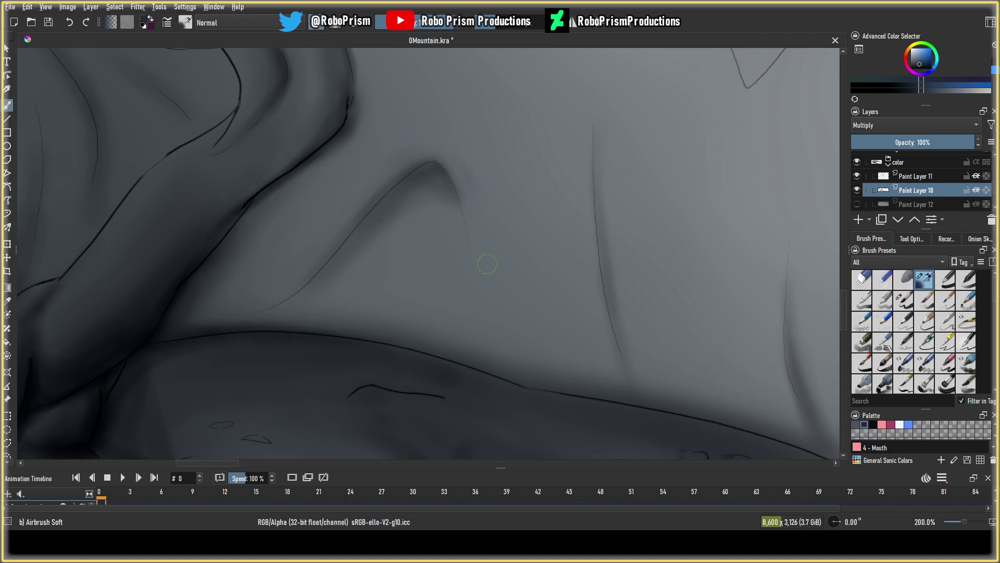
pyautogui.scroll(-5, 291, 153)
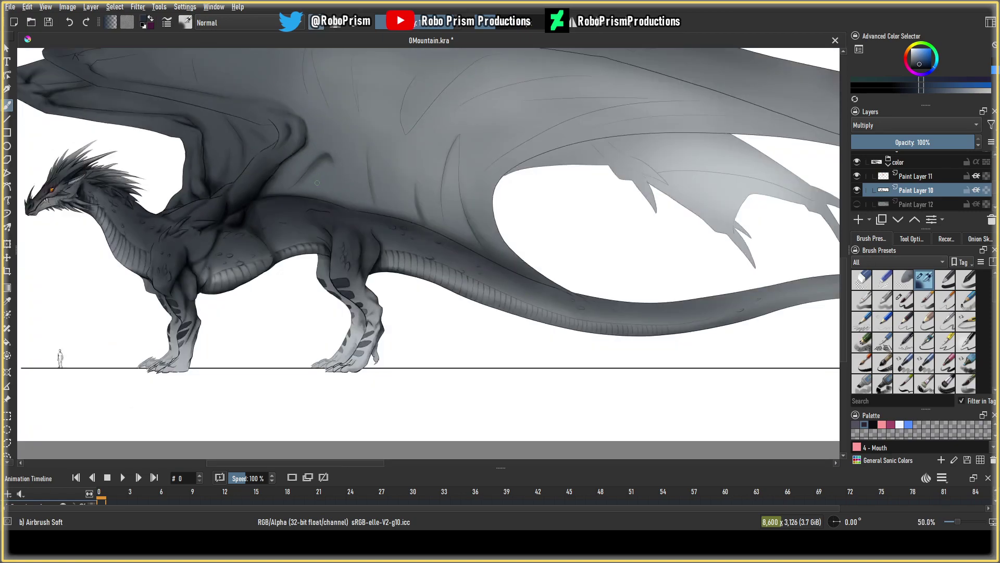
# Deepen the arched membrane fold above the back by airbrushing soft shadow down its inner area.
pyautogui.moveTo(327, 234); pyautogui.dragTo(324, 308)
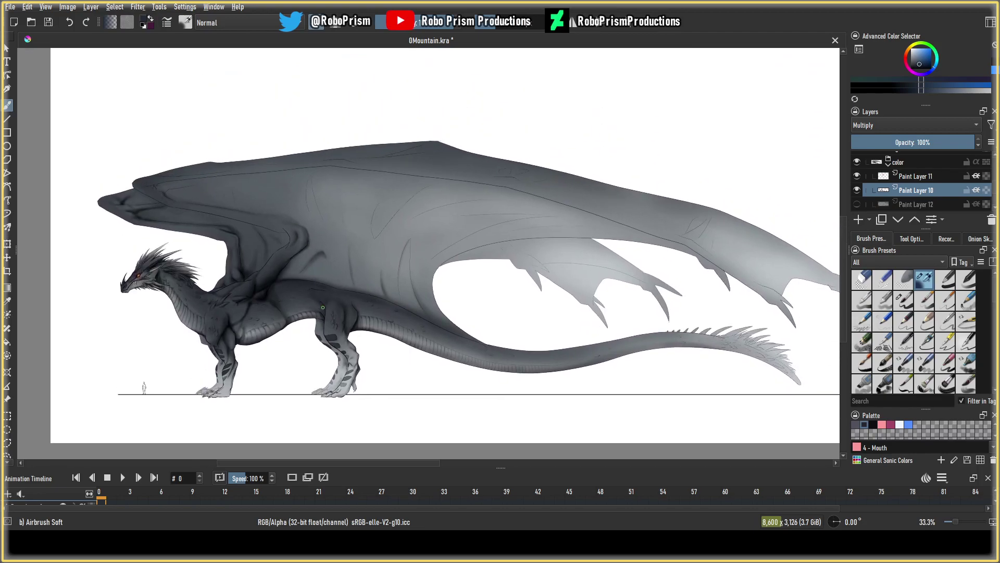
pyautogui.scroll(-3, 323, 307)
pyautogui.scroll(7, 323, 308)
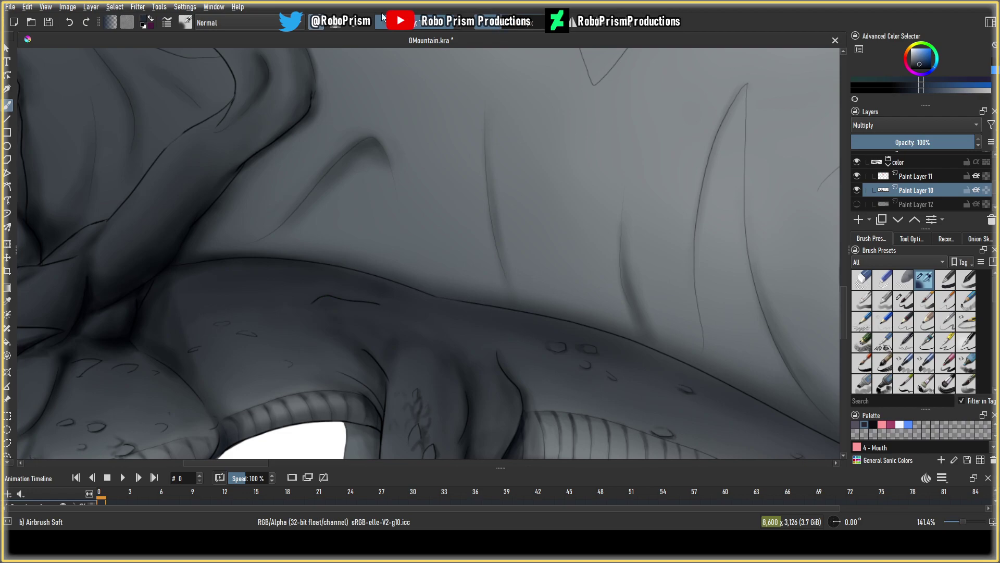
pyautogui.moveTo(381, 171)
pyautogui.mouseDown()
pyautogui.moveTo(359, 159)
pyautogui.moveTo(346, 167)
pyautogui.moveTo(329, 211)
pyautogui.moveTo(382, 252)
pyautogui.moveTo(275, 245)
pyautogui.moveTo(289, 246)
pyautogui.mouseUp()
pyautogui.moveTo(353, 159)
pyautogui.mouseDown()
pyautogui.moveTo(380, 174)
pyautogui.moveTo(325, 193)
pyautogui.moveTo(339, 220)
pyautogui.moveTo(365, 152)
pyautogui.moveTo(393, 206)
pyautogui.moveTo(362, 167)
pyautogui.moveTo(374, 170)
pyautogui.moveTo(372, 148)
pyautogui.moveTo(370, 161)
pyautogui.moveTo(315, 202)
pyautogui.moveTo(358, 173)
pyautogui.moveTo(327, 200)
pyautogui.moveTo(347, 261)
pyautogui.mouseUp()
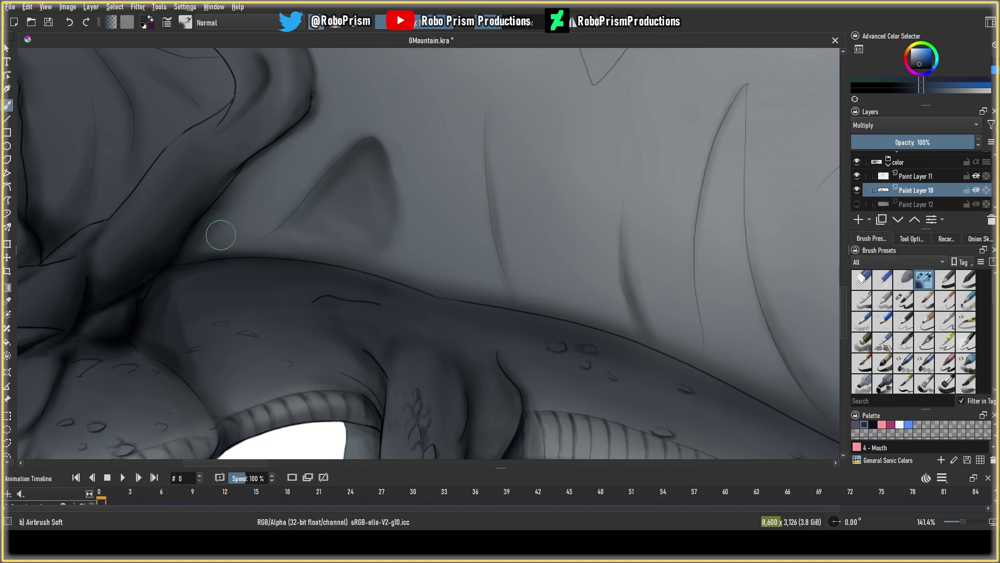
pyautogui.scroll(-6, 233, 253)
pyautogui.scroll(5, 258, 269)
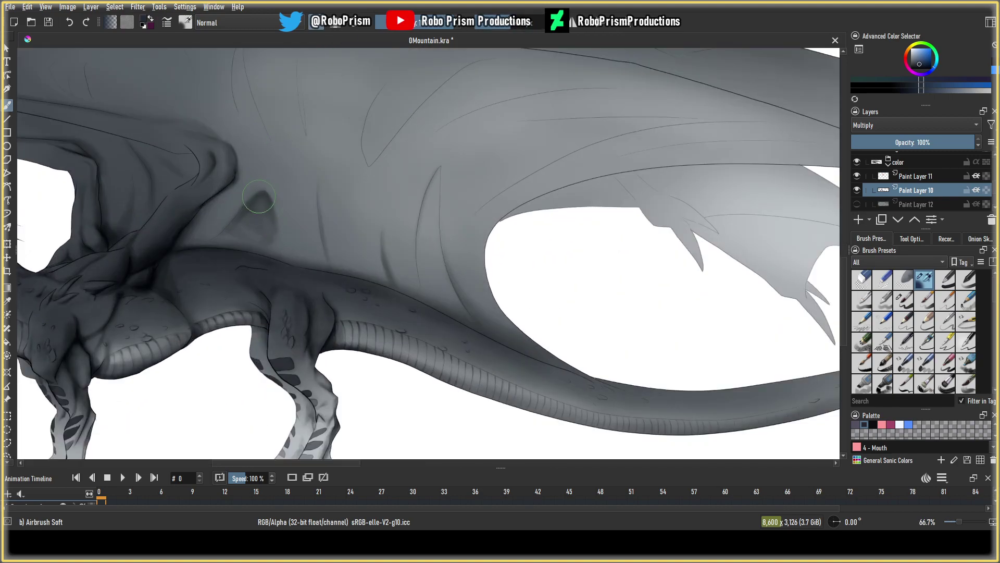
# Examine the arched fold's shading up close and against the whole dragon.
pyautogui.moveTo(268, 218)
pyautogui.mouseDown()
pyautogui.moveTo(256, 235)
pyautogui.moveTo(351, 267)
pyautogui.mouseUp()
pyautogui.scroll(-5, 295, 240)
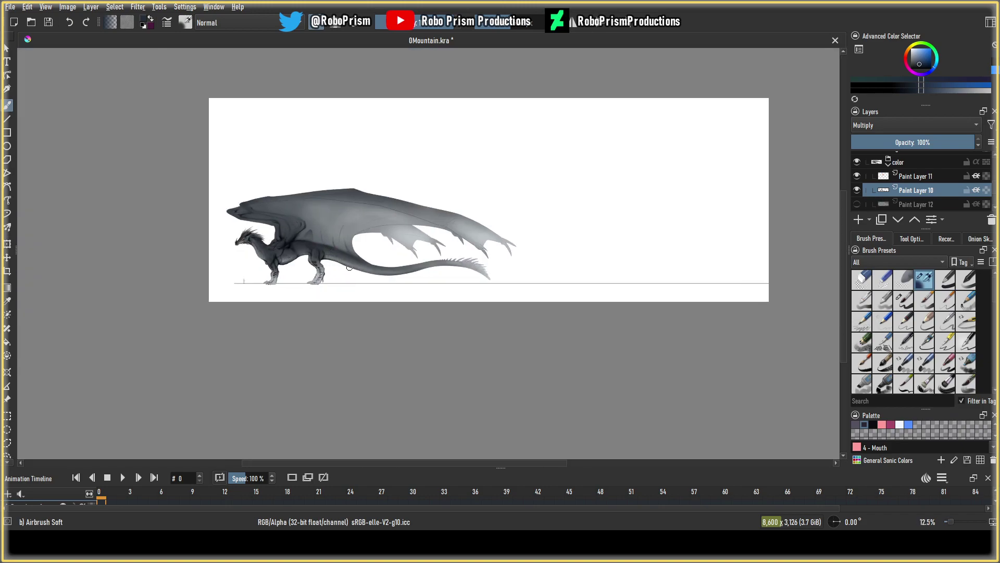
pyautogui.scroll(2, 351, 268)
pyautogui.scroll(3, 323, 251)
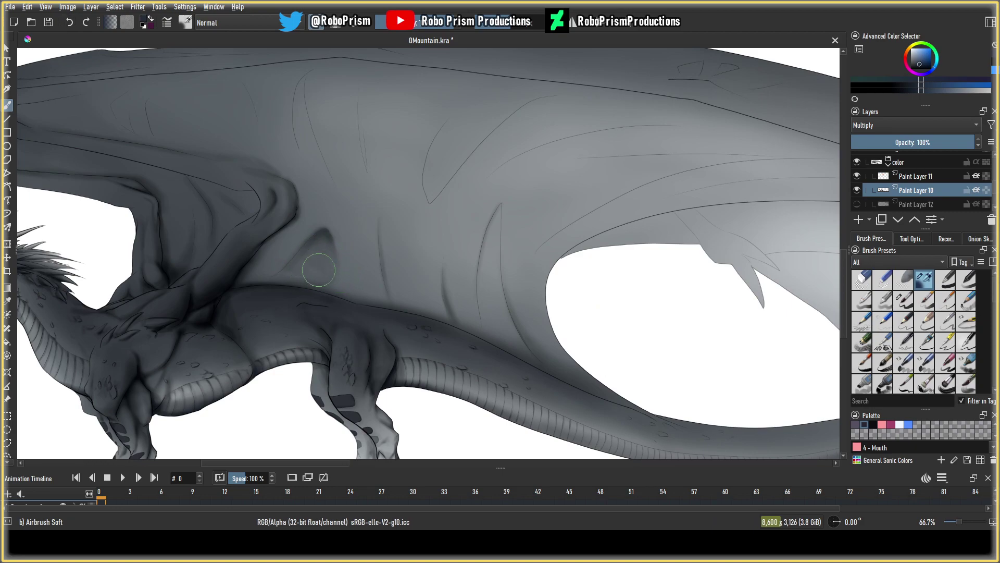
pyautogui.scroll(-3, 306, 254)
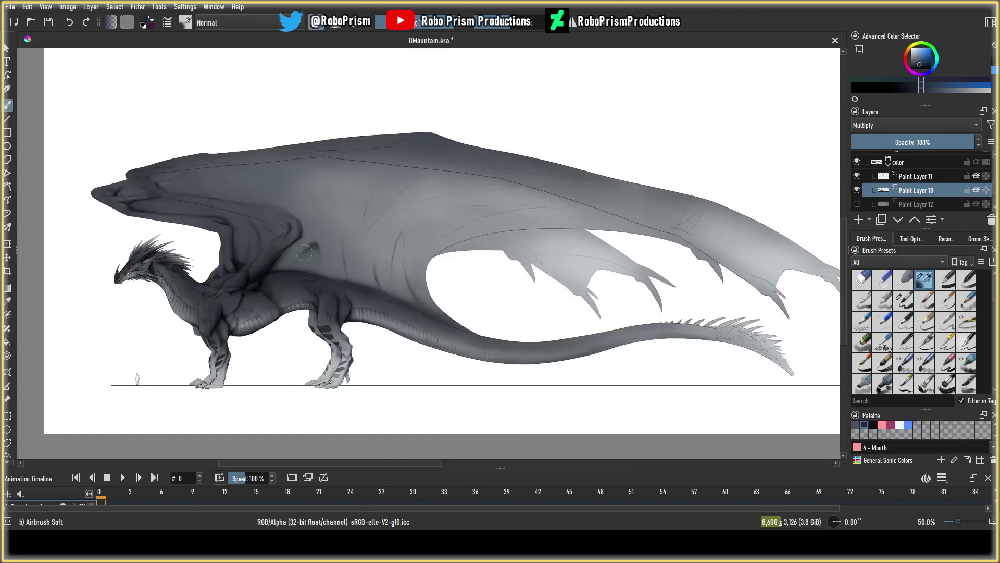
pyautogui.scroll(-2, 350, 257)
pyautogui.scroll(4, 351, 257)
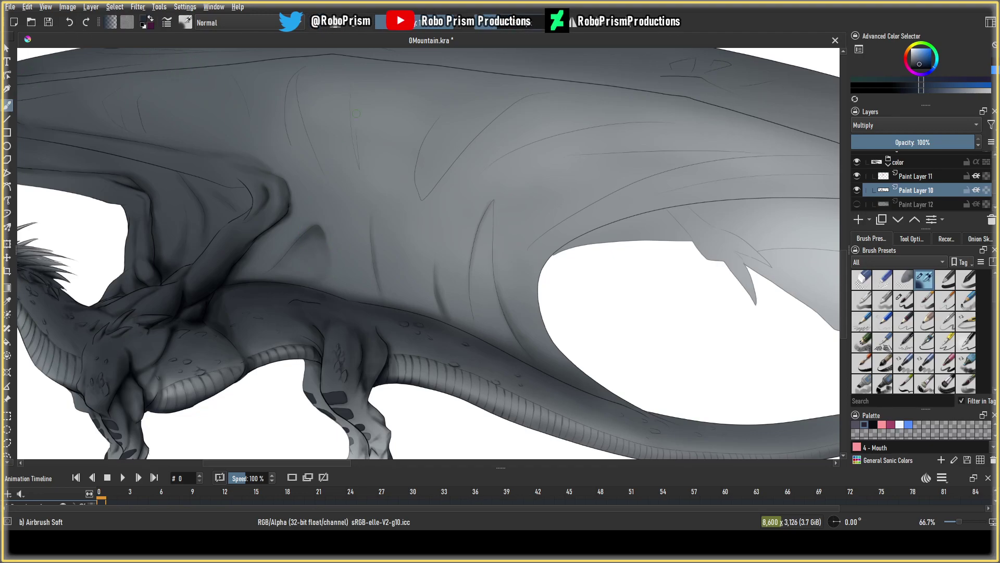
pyautogui.scroll(-2, 313, 212)
pyautogui.scroll(3, 316, 213)
# Try to airbrush a dark shadow along the narrow vertical fold line below the wing bone.
pyautogui.moveTo(318, 253); pyautogui.dragTo(337, 287)
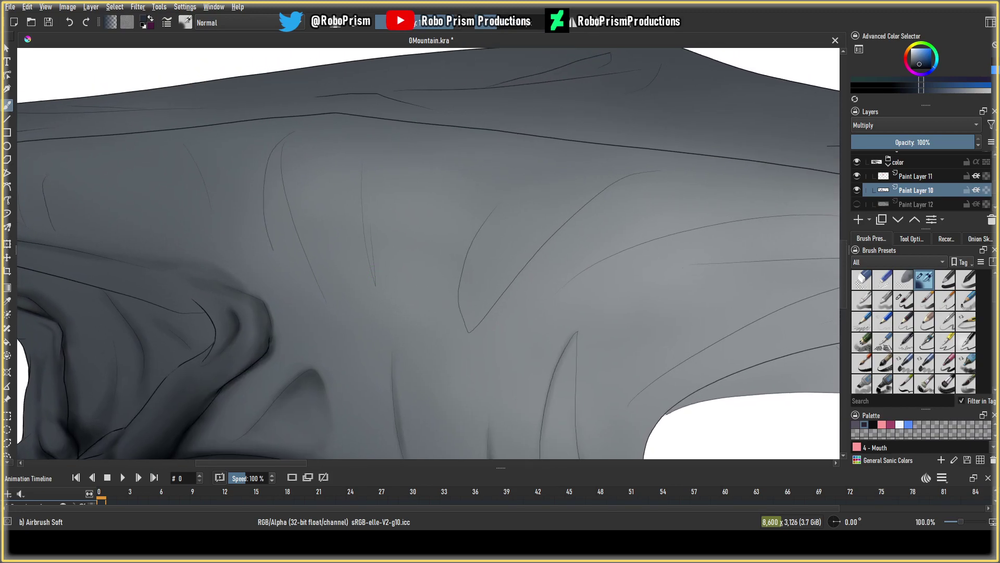
pyautogui.moveTo(363, 172)
pyautogui.mouseDown()
pyautogui.moveTo(375, 283)
pyautogui.moveTo(365, 225)
pyautogui.moveTo(371, 261)
pyautogui.mouseUp()
pyautogui.moveTo(362, 192); pyautogui.dragTo(365, 223)
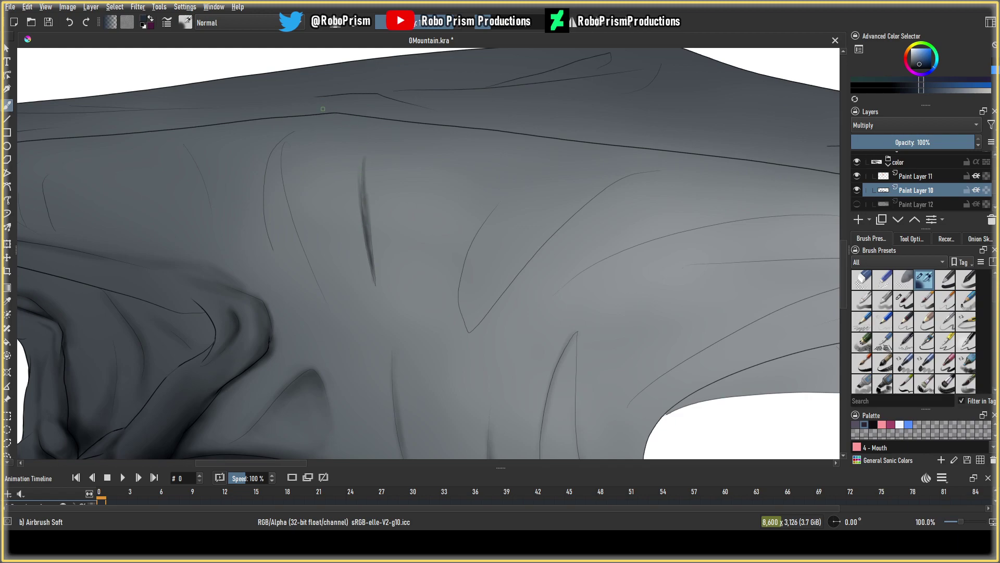
# Undo the latest airbrush strokes on the narrow membrane fold.
pyautogui.click(74, 21)
pyautogui.click(70, 22)
pyautogui.click(70, 22)
pyautogui.click(71, 23)
pyautogui.click(71, 23)
pyautogui.click(70, 23)
pyautogui.click(71, 23)
pyautogui.click(71, 23)
pyautogui.click(70, 23)
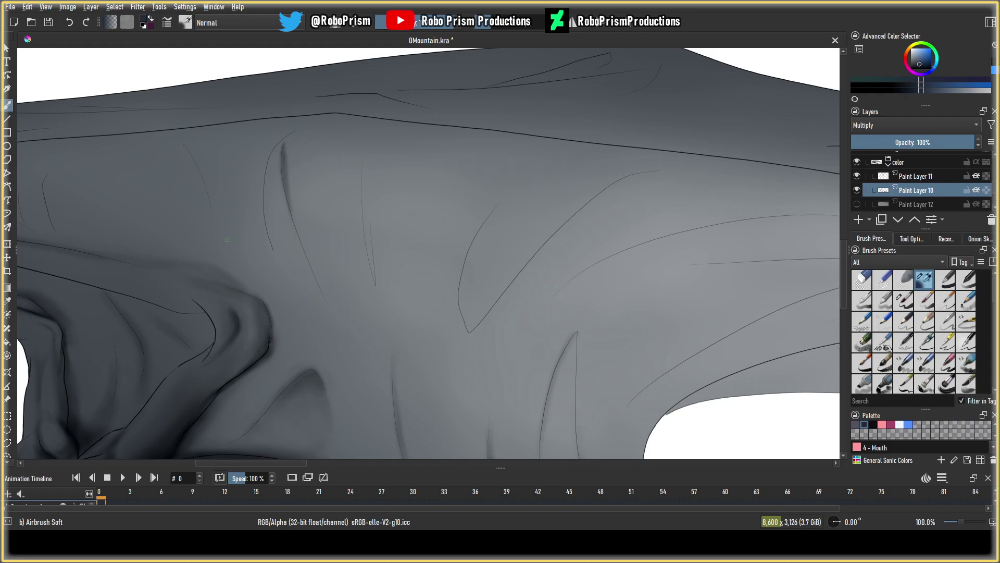
# Airbrush a curved shadow along the short fold line on the front membrane, between the wing wrist and the elbow.
pyautogui.moveTo(225, 243); pyautogui.dragTo(287, 221)
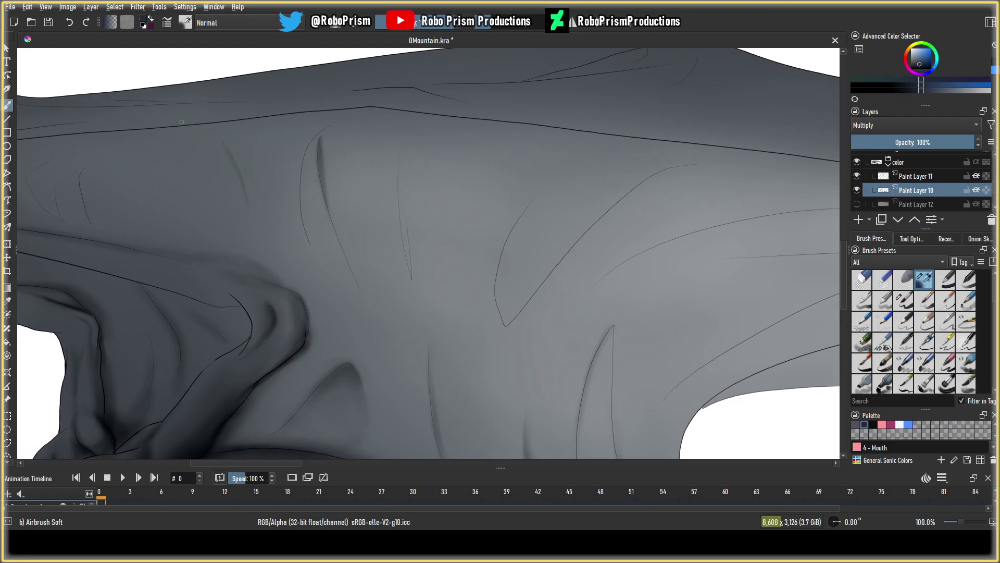
pyautogui.moveTo(82, 180); pyautogui.dragTo(81, 186)
pyautogui.scroll(-5, 94, 236)
pyautogui.scroll(5, 361, 163)
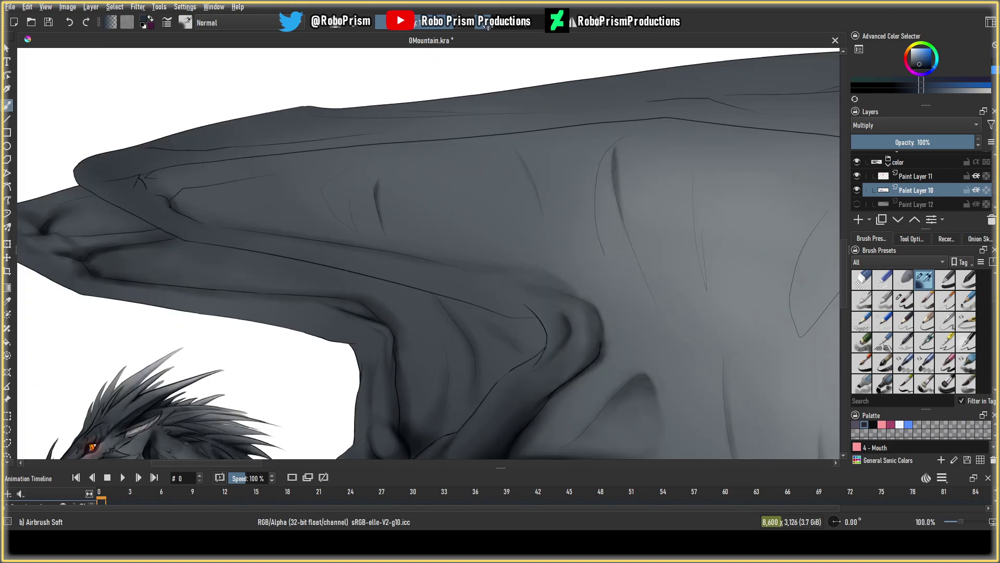
pyautogui.moveTo(377, 201); pyautogui.dragTo(397, 145)
pyautogui.moveTo(377, 196)
pyautogui.mouseDown()
pyautogui.moveTo(389, 165)
pyautogui.moveTo(385, 234)
pyautogui.mouseUp()
pyautogui.moveTo(382, 199)
pyautogui.mouseDown()
pyautogui.moveTo(395, 252)
pyautogui.moveTo(371, 187)
pyautogui.mouseUp()
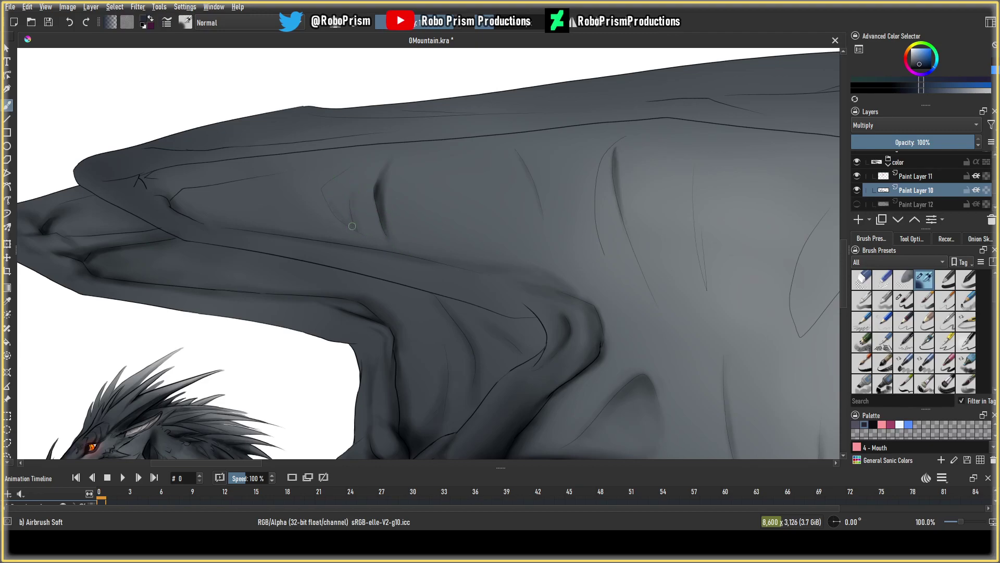
# Shade the pointed crescent fold on the wrist side of the short curved fold and blend the shadows of both.
pyautogui.moveTo(328, 202)
pyautogui.mouseDown()
pyautogui.moveTo(334, 173)
pyautogui.moveTo(333, 202)
pyautogui.moveTo(342, 180)
pyautogui.moveTo(350, 227)
pyautogui.moveTo(335, 195)
pyautogui.mouseUp()
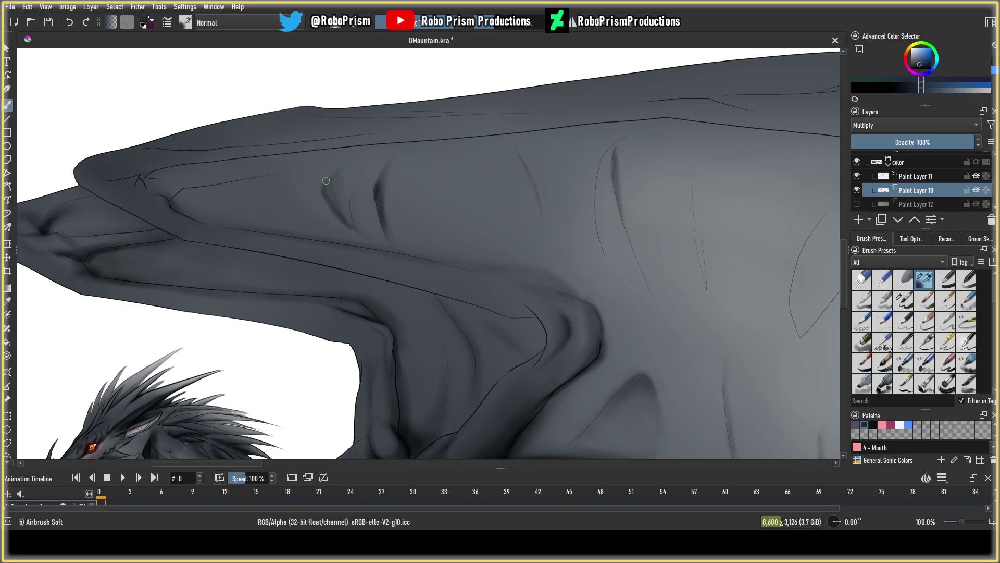
pyautogui.click(316, 22)
pyautogui.moveTo(350, 166)
pyautogui.mouseDown()
pyautogui.moveTo(326, 188)
pyautogui.moveTo(363, 160)
pyautogui.moveTo(337, 210)
pyautogui.moveTo(332, 188)
pyautogui.moveTo(343, 217)
pyautogui.moveTo(348, 175)
pyautogui.moveTo(340, 217)
pyautogui.moveTo(333, 191)
pyautogui.mouseUp()
pyautogui.moveTo(389, 174)
pyautogui.mouseDown()
pyautogui.moveTo(387, 220)
pyautogui.moveTo(378, 191)
pyautogui.moveTo(390, 232)
pyautogui.mouseUp()
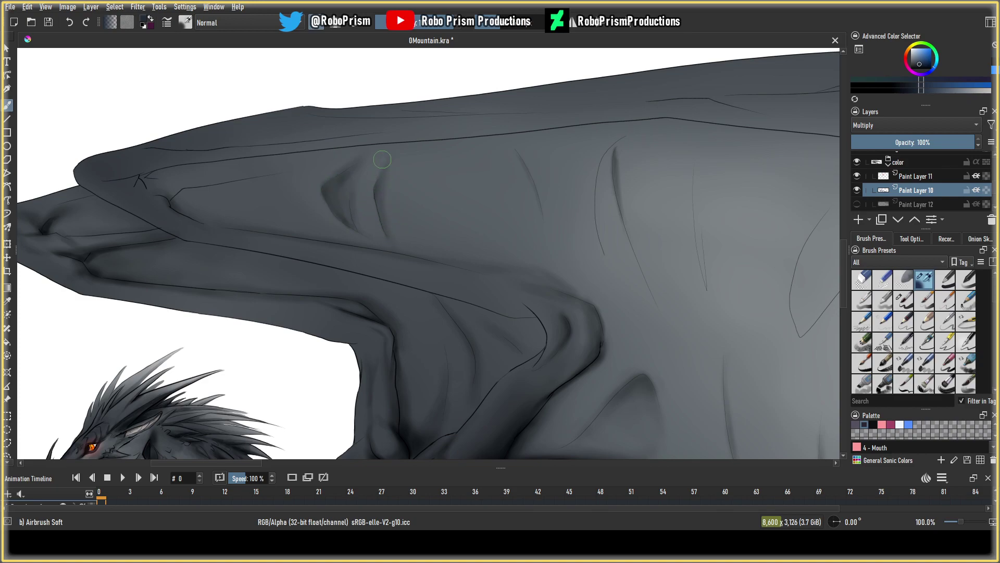
pyautogui.scroll(-5, 363, 222)
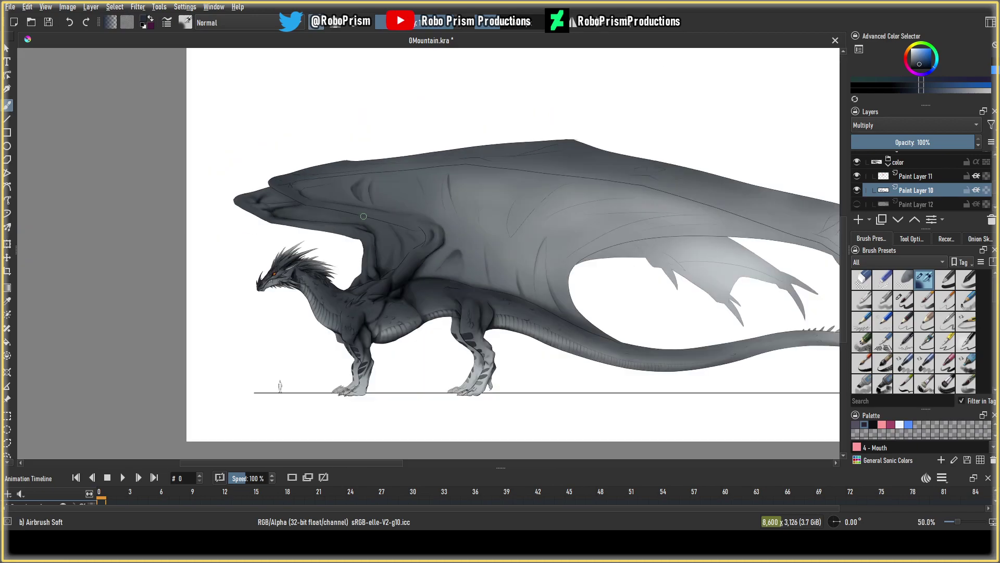
# Airbrush dark shadows into the forked creases at the wing wrist and along the fold line running from them.
pyautogui.scroll(3, 363, 222)
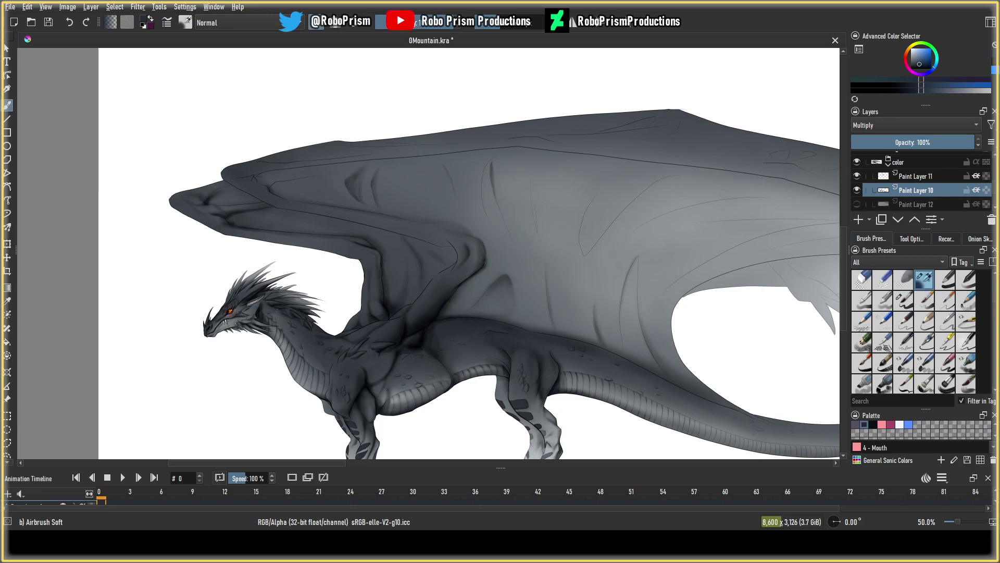
pyautogui.moveTo(347, 224); pyautogui.dragTo(329, 260)
pyautogui.scroll(2, 328, 260)
pyautogui.scroll(2, 212, 201)
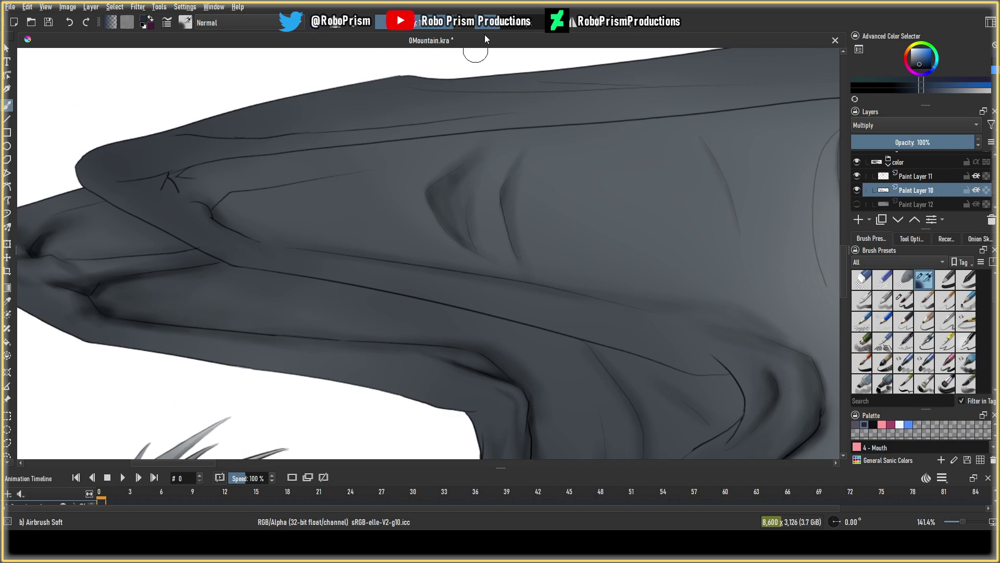
pyautogui.moveTo(218, 211)
pyautogui.mouseDown()
pyautogui.moveTo(242, 191)
pyautogui.moveTo(341, 183)
pyautogui.mouseUp()
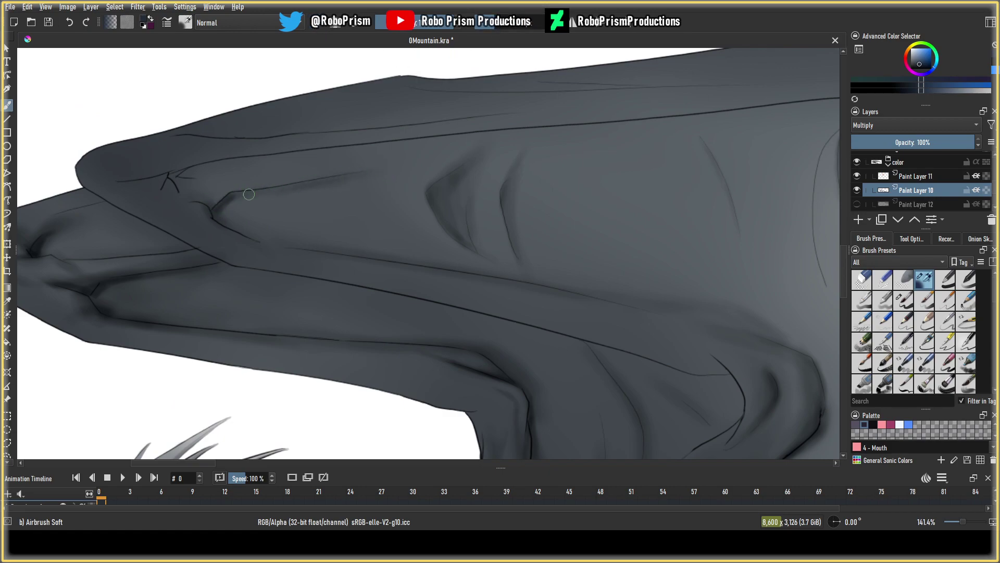
pyautogui.moveTo(190, 177); pyautogui.dragTo(177, 175)
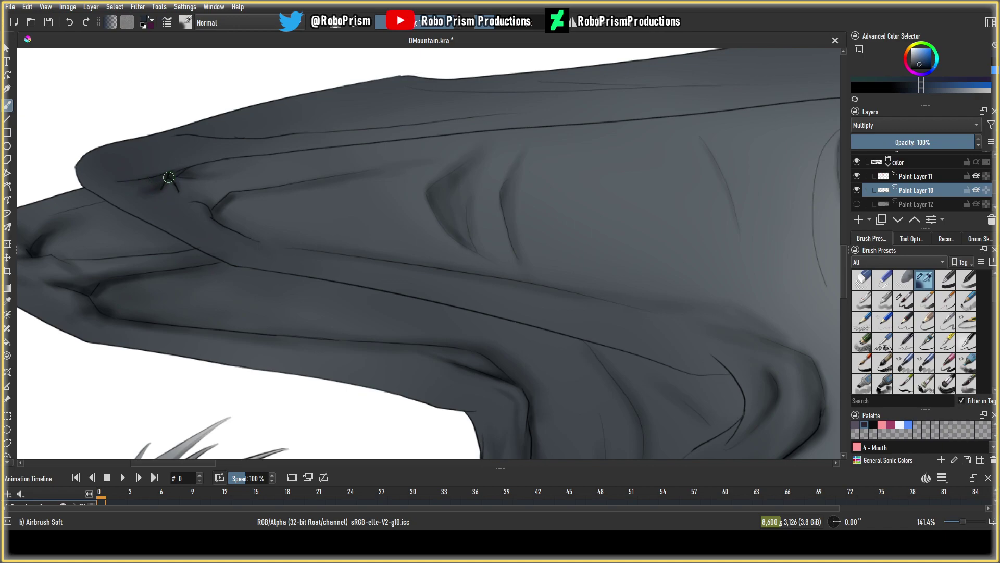
pyautogui.moveTo(170, 181); pyautogui.dragTo(166, 189)
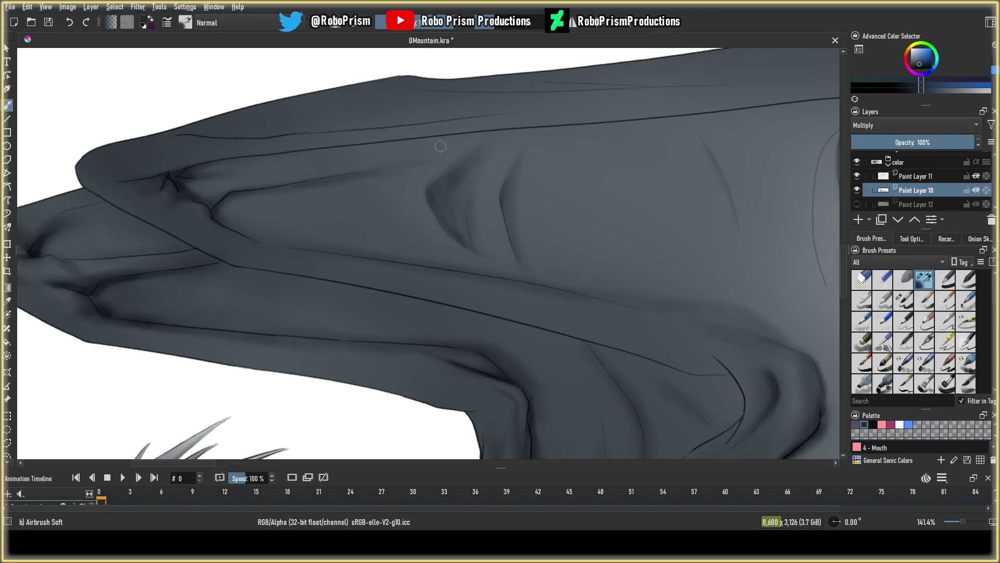
# Check the shaded wing wrist and the whole dragon in mirrored view, and restore the normal view.
pyautogui.scroll(-8, 157, 174)
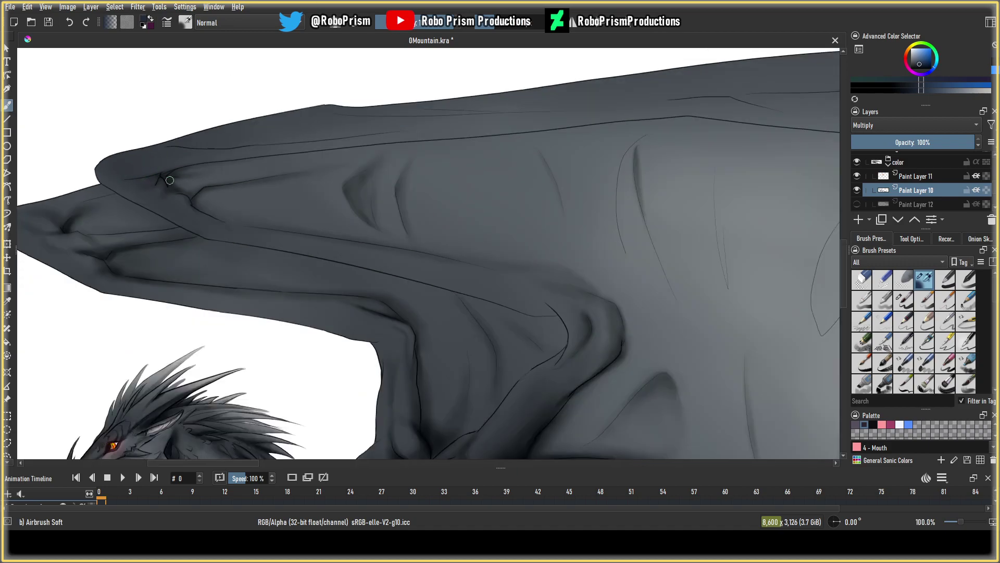
pyautogui.scroll(3, 255, 230)
pyautogui.scroll(2, 213, 218)
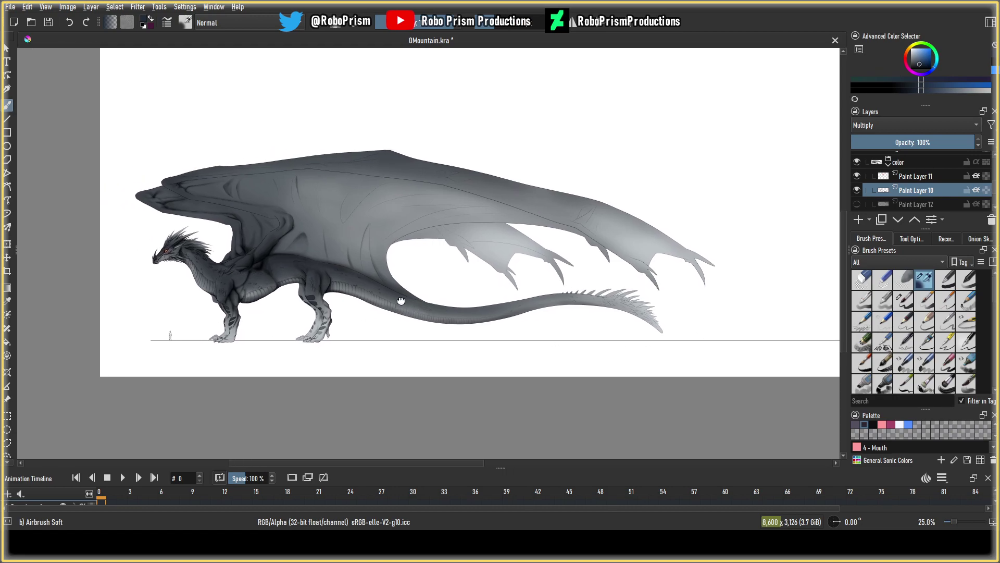
pyautogui.press('m')
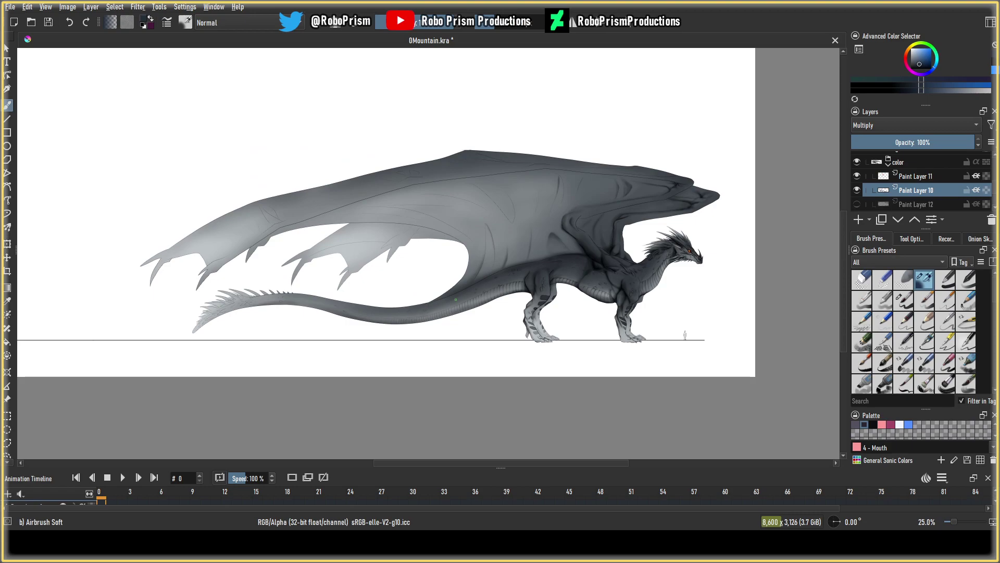
pyautogui.press('m')
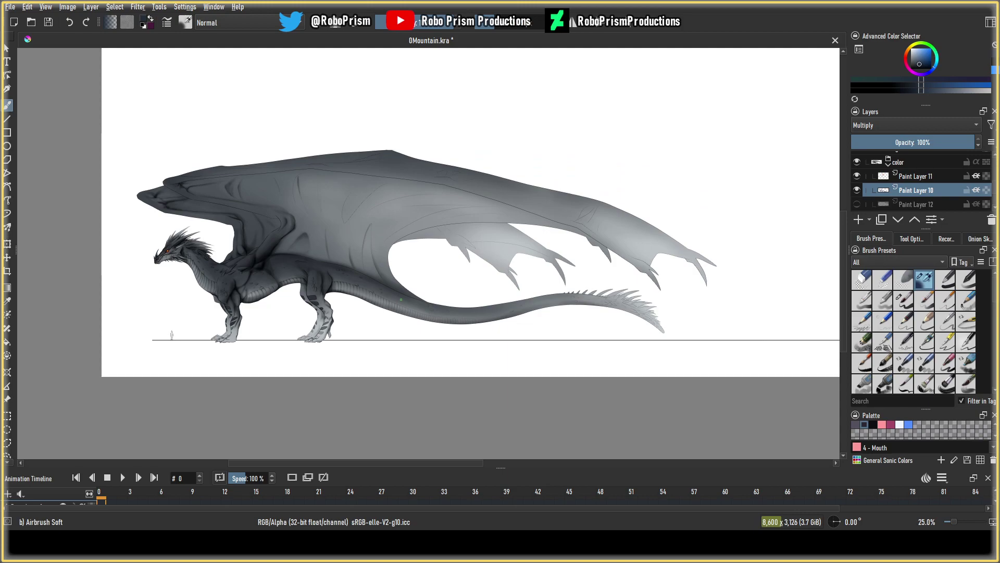
pyautogui.moveTo(407, 298); pyautogui.dragTo(433, 270)
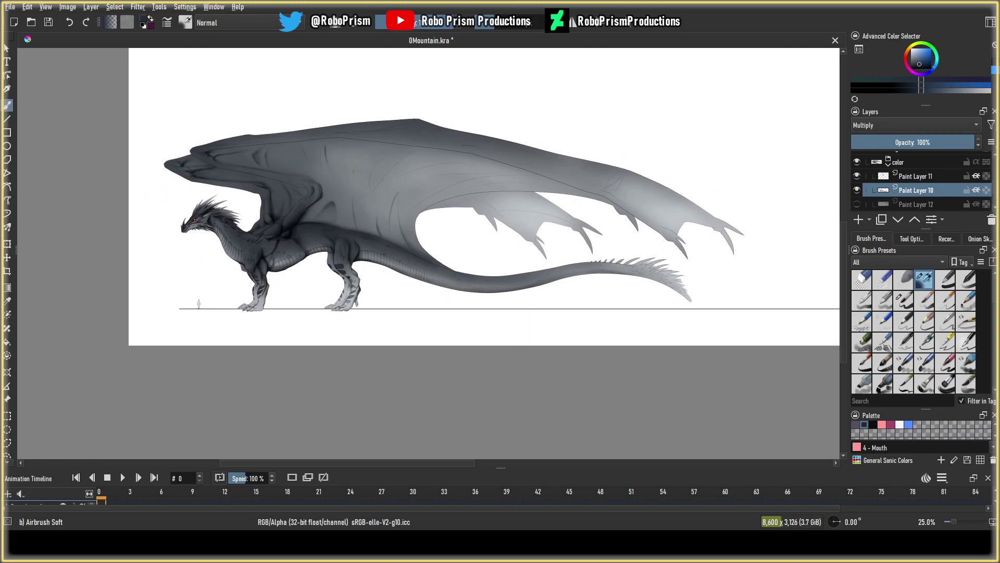
pyautogui.scroll(3, 288, 237)
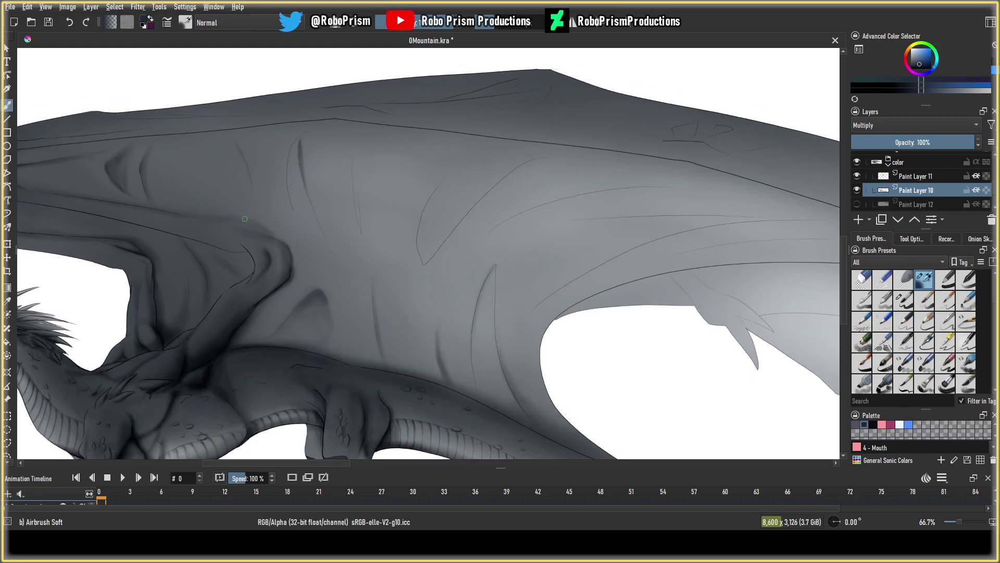
# Airbrush soft shadows into the narrow vertical fold and the large pointed fold in the middle of the wing membrane.
pyautogui.moveTo(245, 219); pyautogui.dragTo(259, 230)
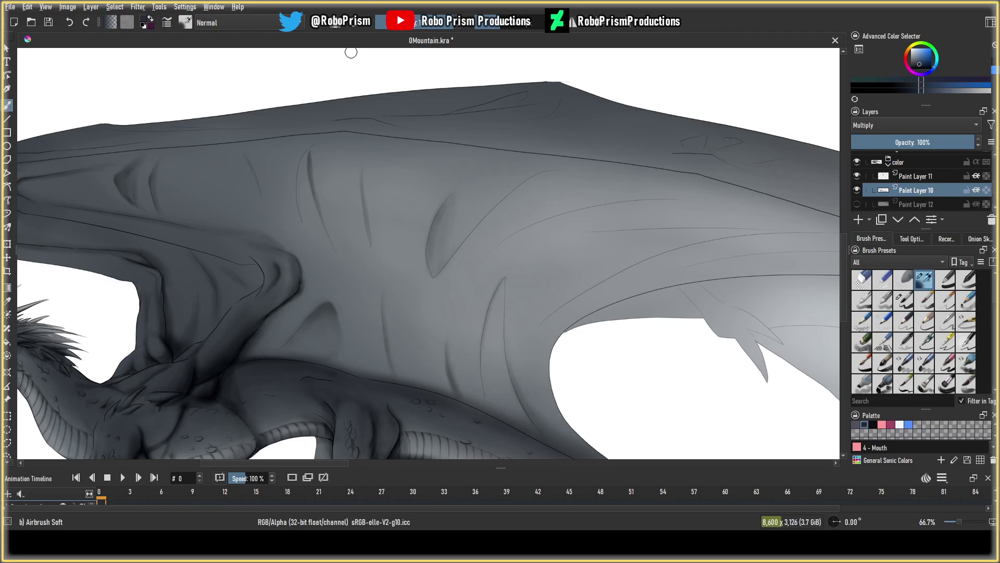
pyautogui.scroll(-2, 294, 104)
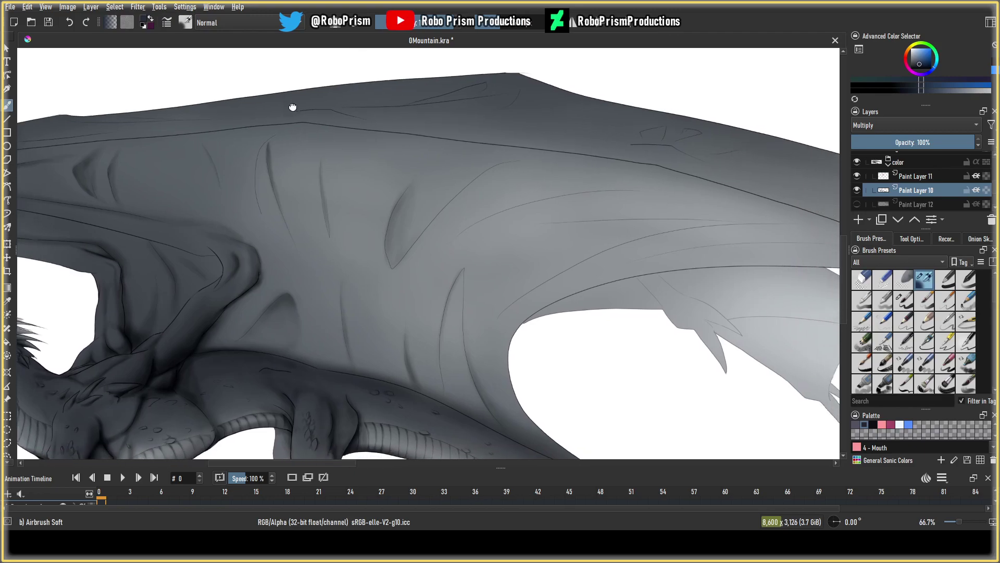
pyautogui.scroll(3, 291, 105)
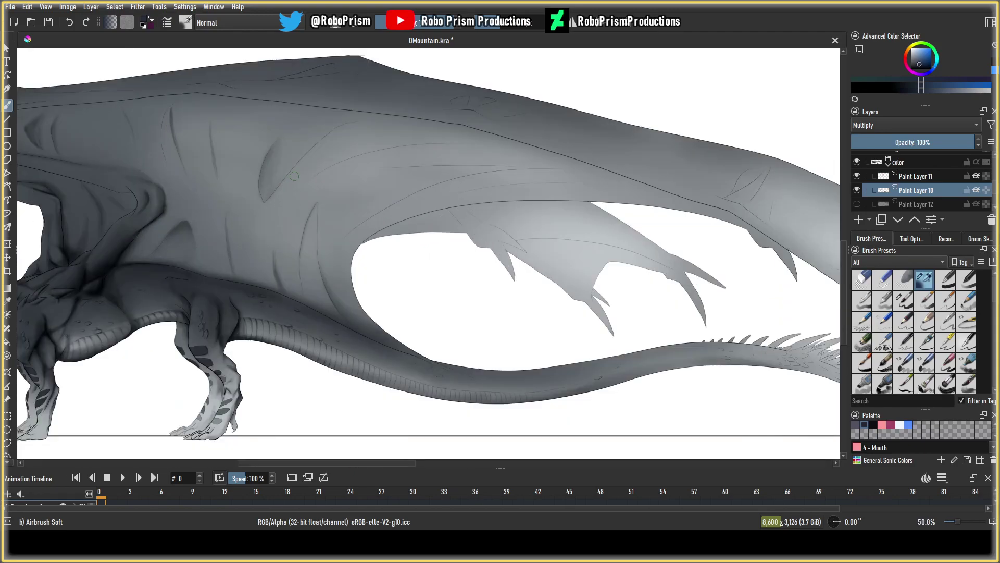
pyautogui.moveTo(294, 176); pyautogui.dragTo(263, 213)
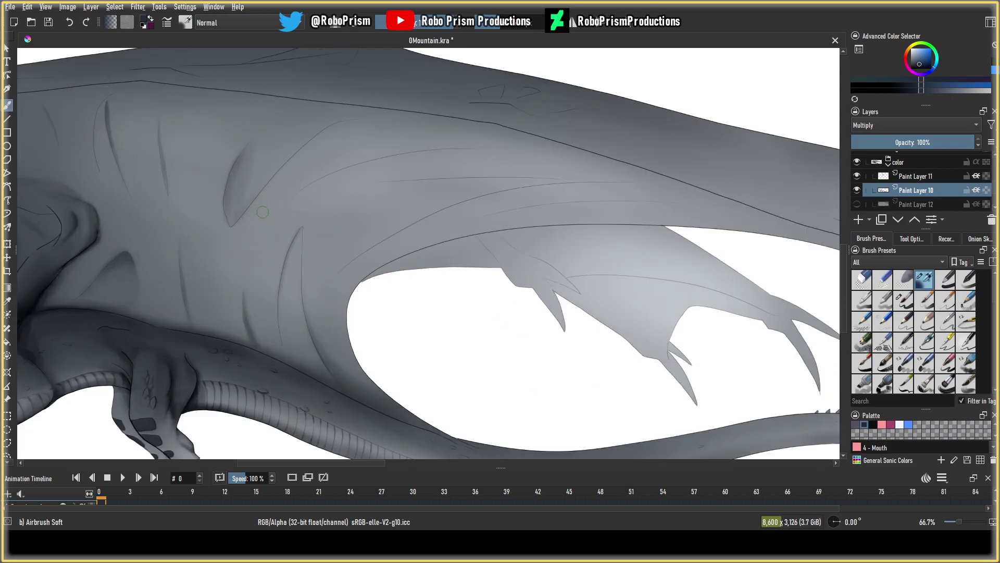
# Airbrush soft shadows along the long curved folds sweeping across the wing membrane toward the outer wing.
pyautogui.moveTo(382, 162); pyautogui.dragTo(282, 209)
pyautogui.moveTo(433, 182)
pyautogui.mouseDown()
pyautogui.moveTo(369, 191)
pyautogui.moveTo(404, 187)
pyautogui.moveTo(312, 225)
pyautogui.mouseUp()
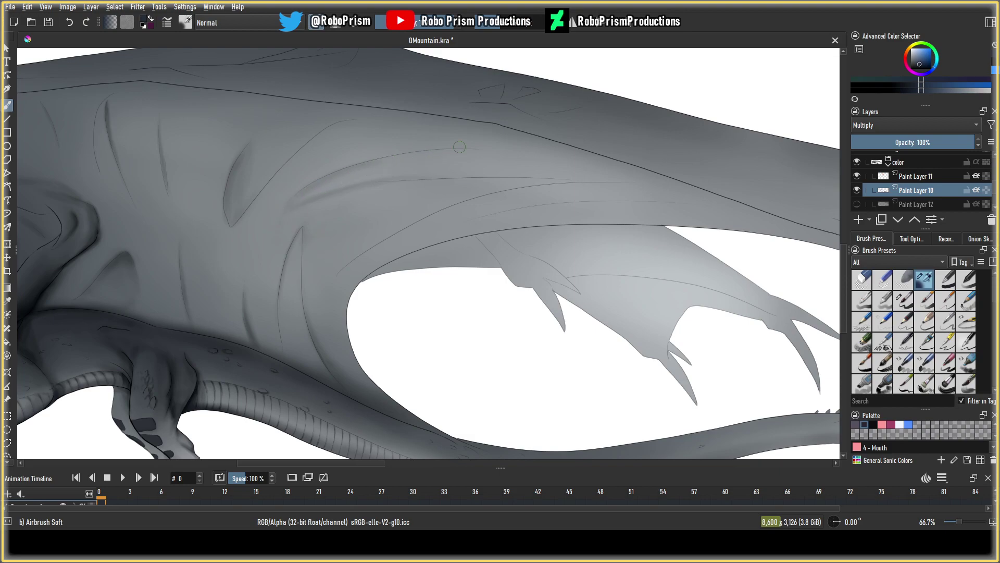
pyautogui.scroll(-4, 340, 275)
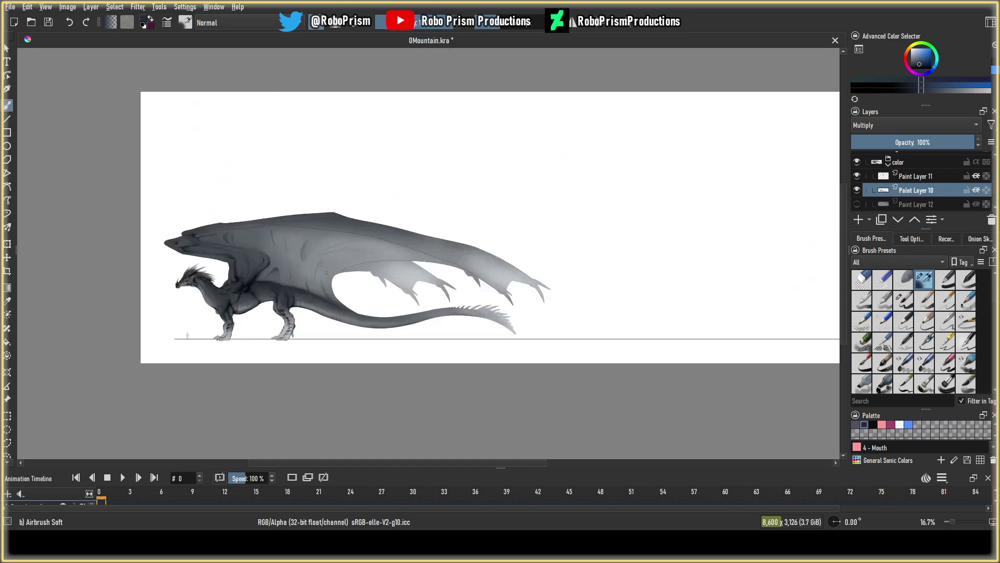
pyautogui.scroll(4, 341, 275)
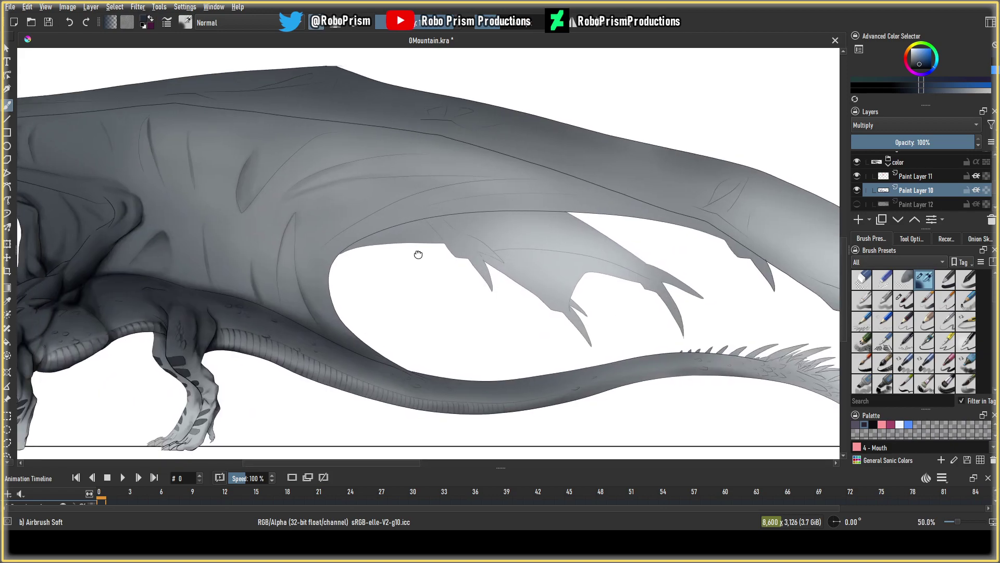
# Check the whole dragon in mirrored view, restore the normal view, and save the drawing.
pyautogui.scroll(-3, 404, 257)
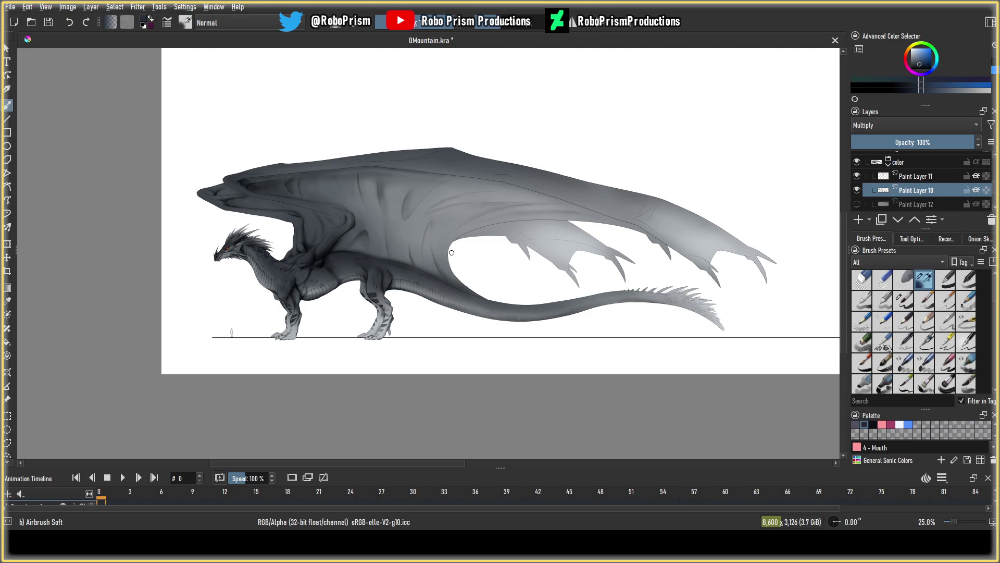
pyautogui.press('m')
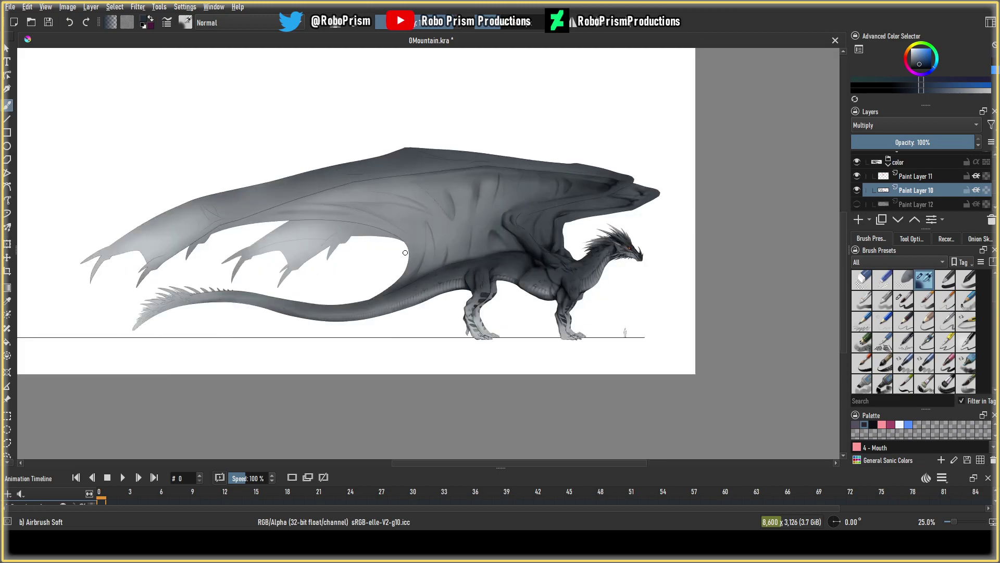
pyautogui.press('m')
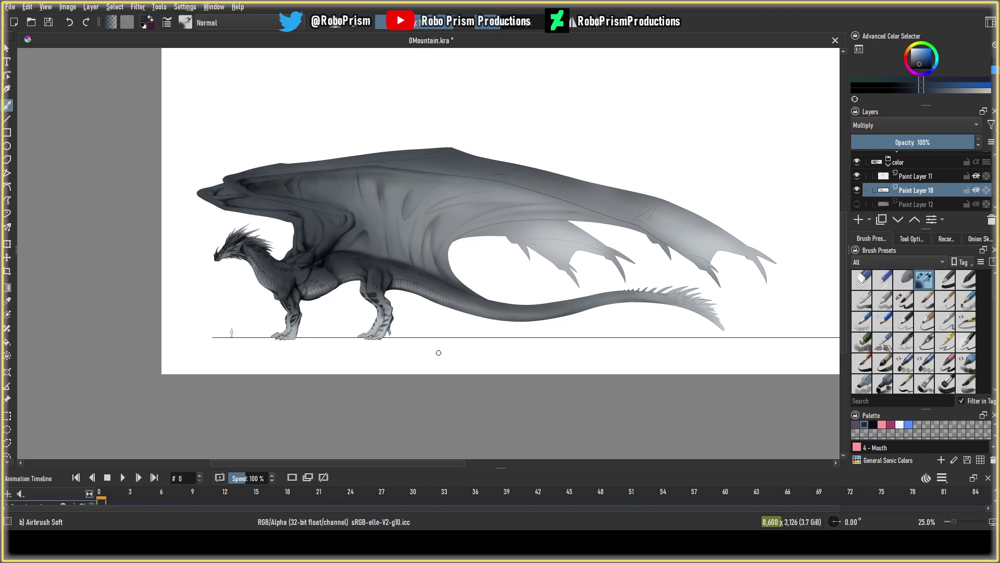
pyautogui.moveTo(368, 236); pyautogui.dragTo(364, 229)
pyautogui.click(48, 27)
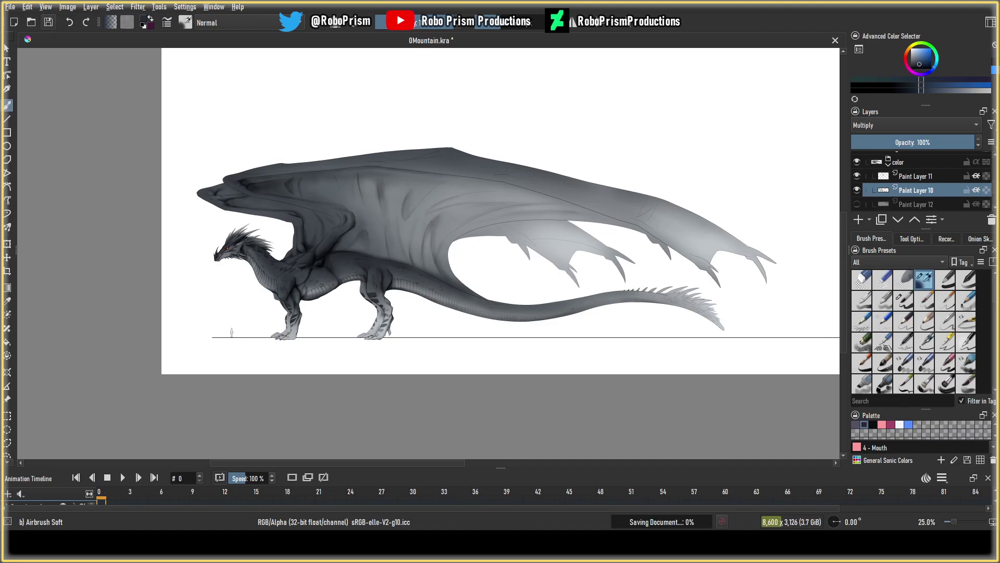
pyautogui.hscroll(4, 187, 250)
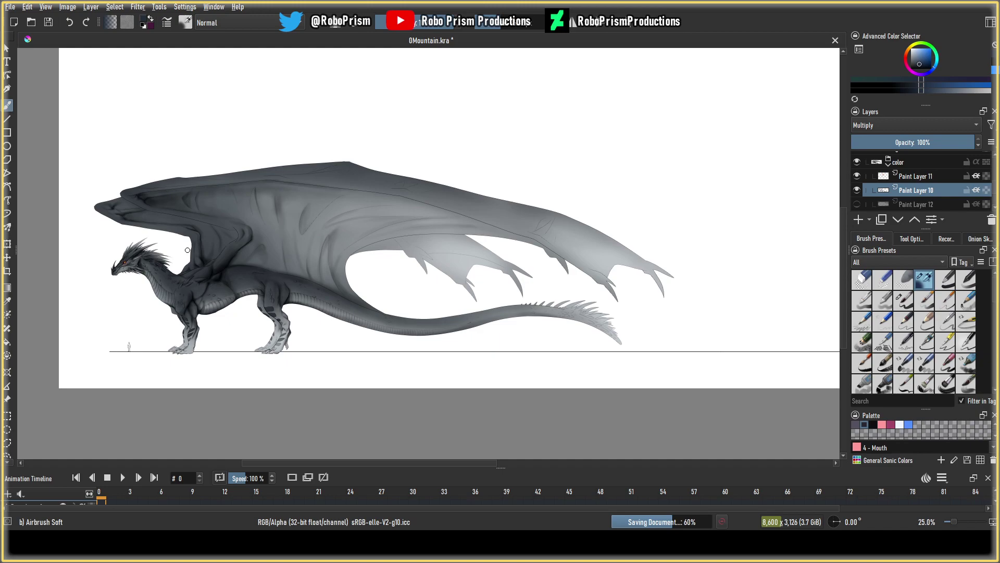
# Airbrush darker shadows into the membrane around the crescent fold near the wing wrist and check them on the whole dragon.
pyautogui.moveTo(166, 220); pyautogui.dragTo(172, 293)
pyautogui.scroll(4, 192, 261)
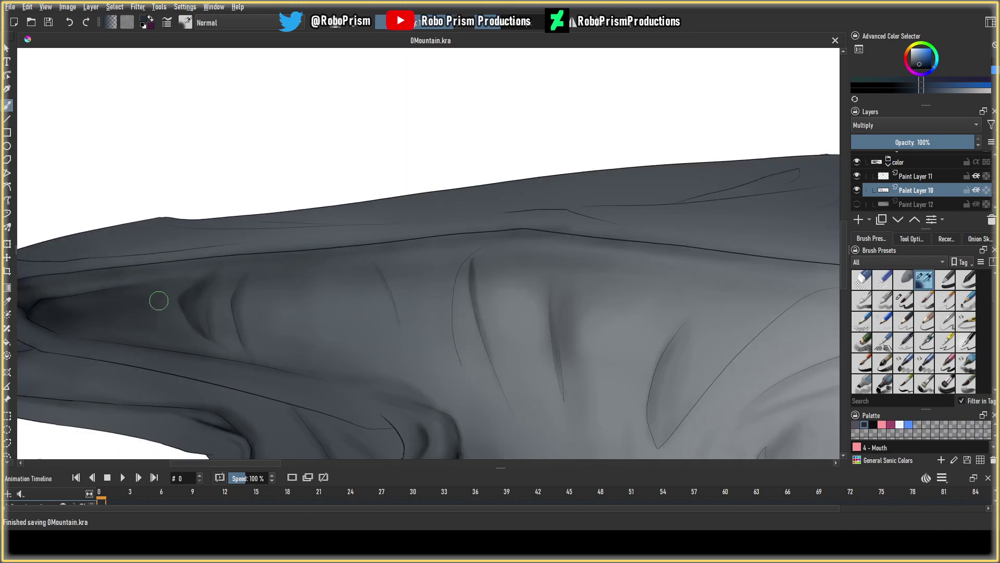
pyautogui.moveTo(136, 290); pyautogui.dragTo(228, 271)
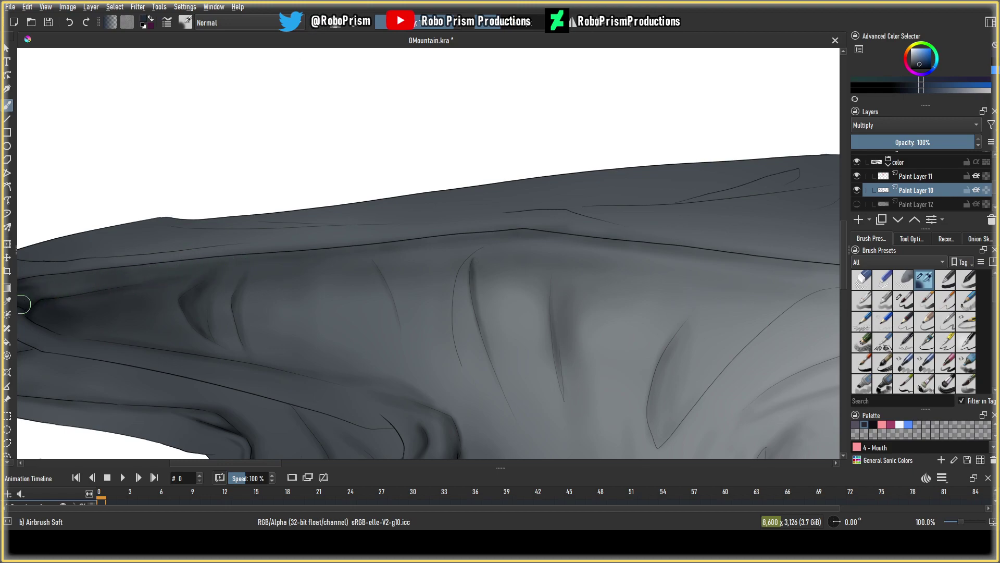
pyautogui.scroll(-6, 263, 205)
pyautogui.scroll(2, 263, 205)
pyautogui.moveTo(251, 236); pyautogui.dragTo(191, 235)
pyautogui.scroll(-1, 195, 363)
pyautogui.moveTo(195, 363); pyautogui.dragTo(185, 312)
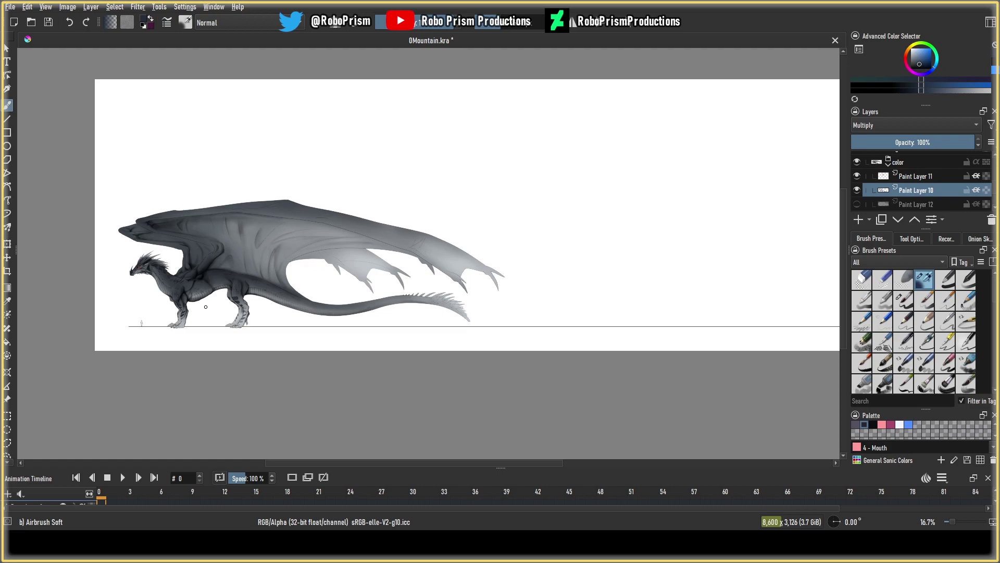
pyautogui.scroll(1, 236, 317)
pyautogui.moveTo(236, 317); pyautogui.dragTo(321, 326)
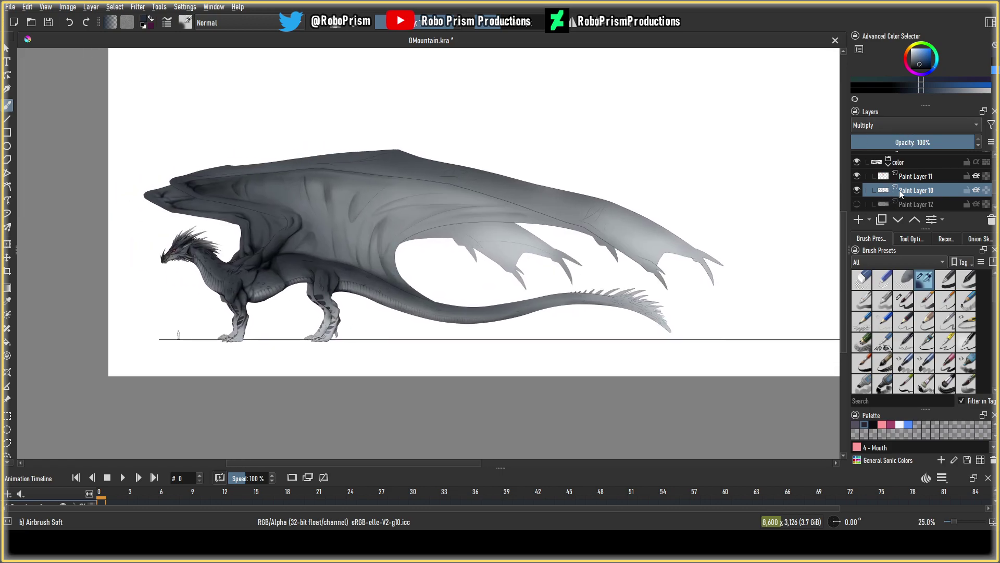
# Compare Paint Layer 10's shading at 50% and 39% opacity, and restore the layer to 100%.
pyautogui.click(912, 142)
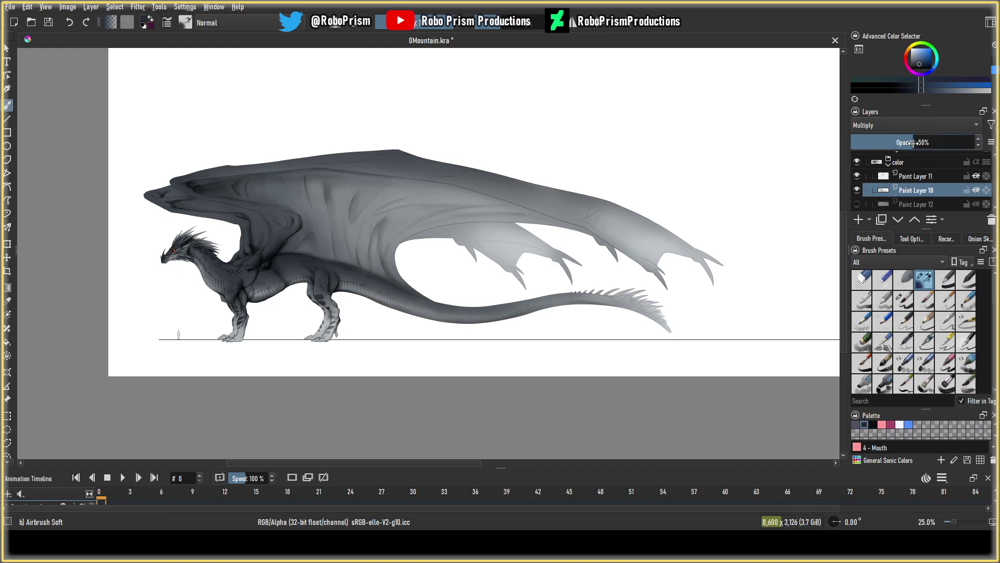
pyautogui.moveTo(913, 143); pyautogui.dragTo(979, 143)
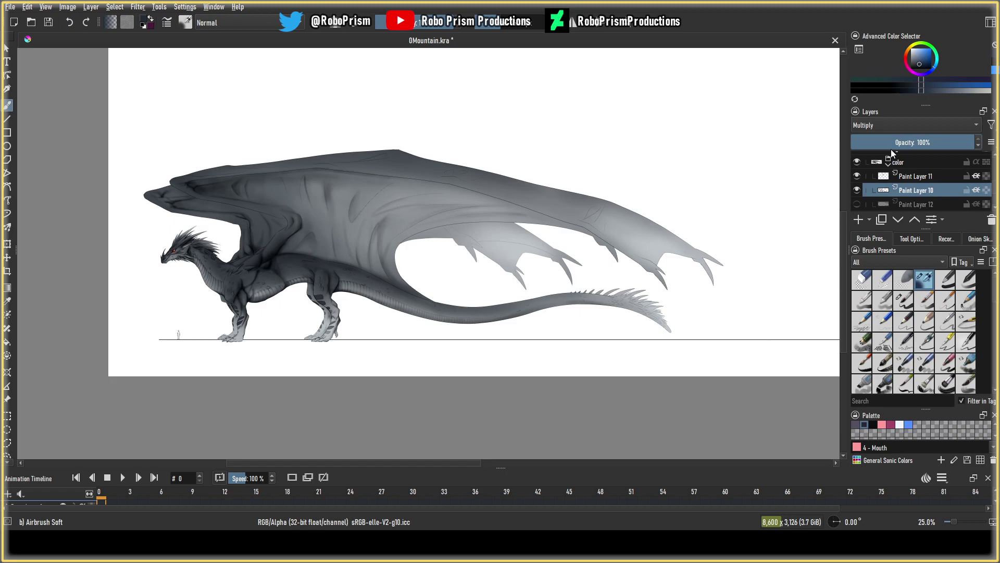
pyautogui.click(900, 138)
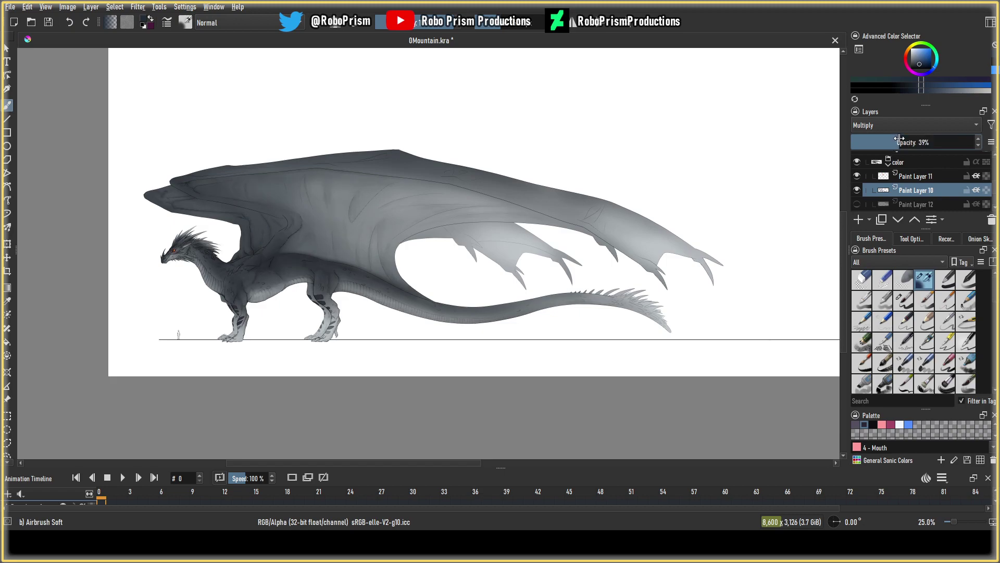
pyautogui.moveTo(900, 138)
pyautogui.mouseDown()
pyautogui.moveTo(974, 142)
pyautogui.moveTo(865, 144)
pyautogui.moveTo(975, 143)
pyautogui.mouseUp()
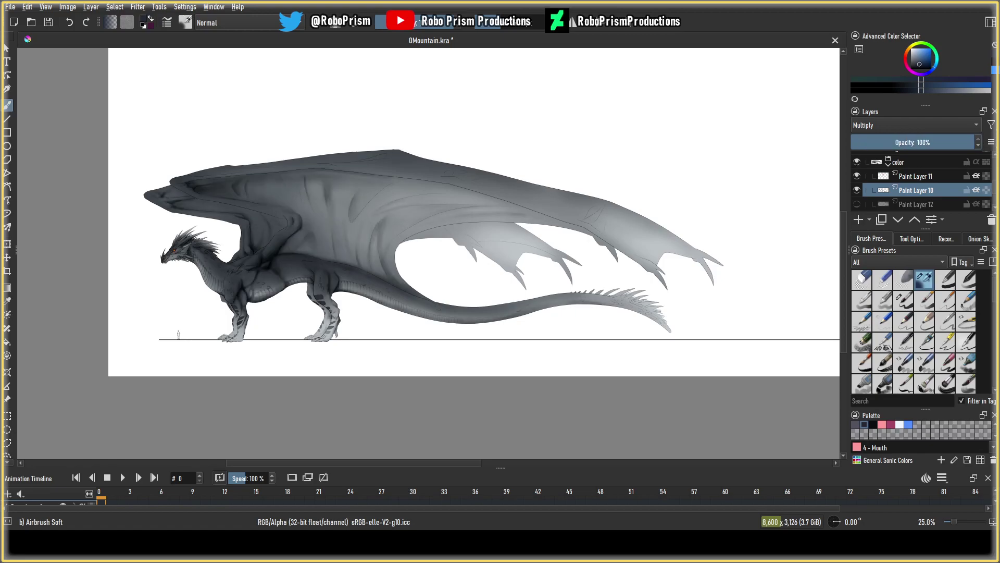
# Airbrush soft shadows into the folds of the far wing's membrane and around its claw bases.
pyautogui.moveTo(411, 259); pyautogui.dragTo(244, 312)
pyautogui.scroll(2, 358, 254)
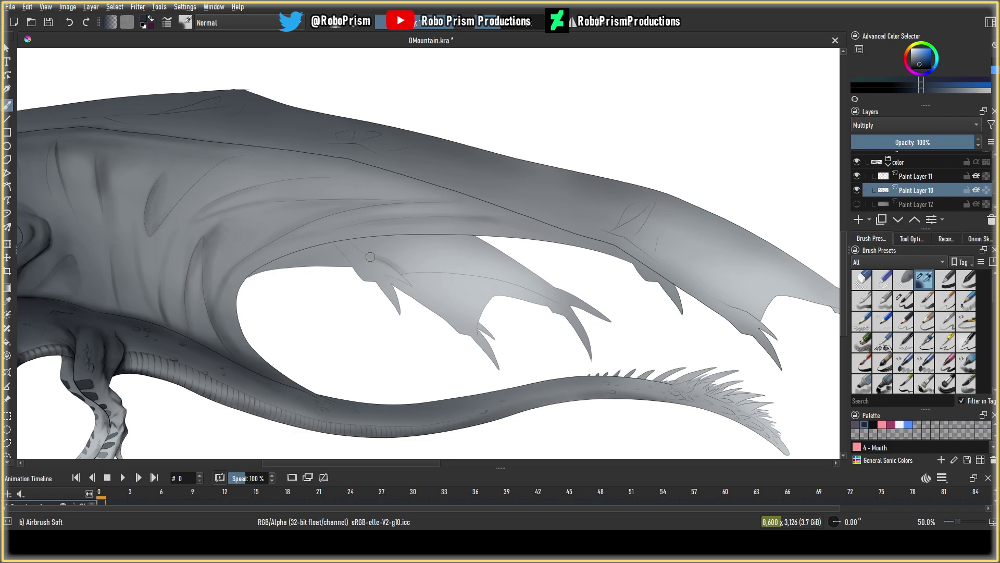
pyautogui.moveTo(400, 255); pyautogui.dragTo(431, 260)
pyautogui.moveTo(360, 246); pyautogui.dragTo(453, 254)
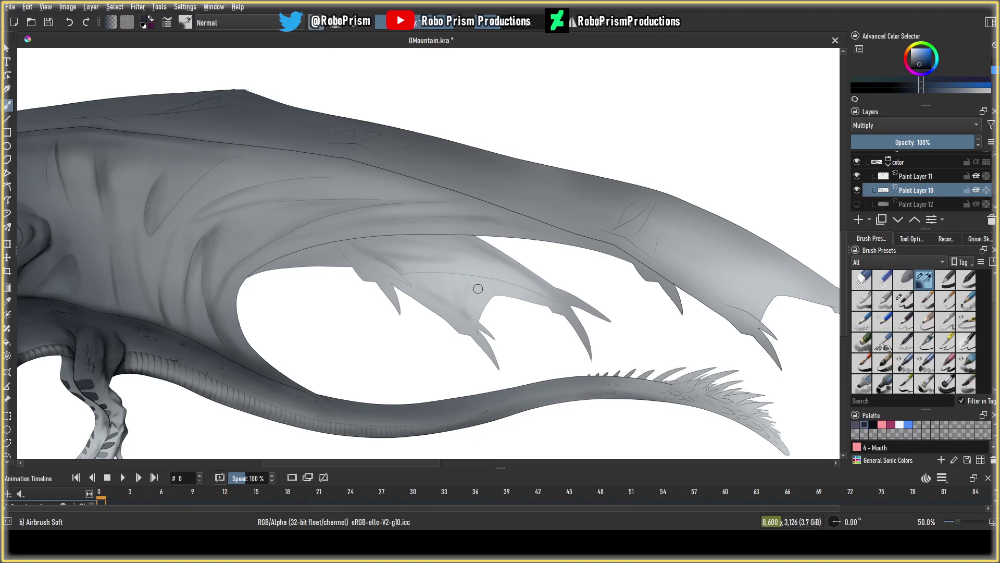
pyautogui.moveTo(442, 310)
pyautogui.mouseDown()
pyautogui.moveTo(480, 327)
pyautogui.moveTo(454, 315)
pyautogui.moveTo(464, 321)
pyautogui.mouseUp()
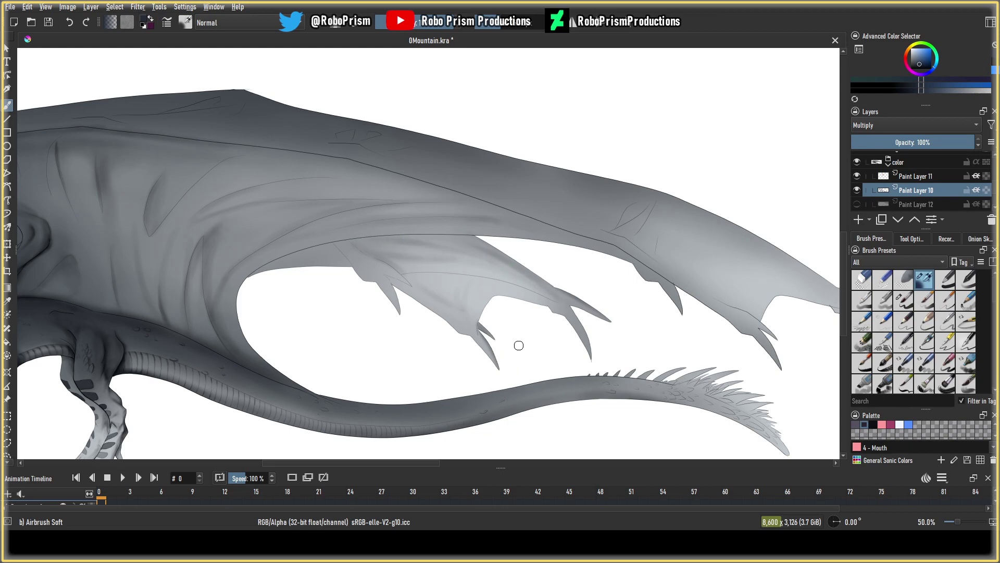
# Review the far wing's shading up close and on the whole dragon, and save the drawing.
pyautogui.scroll(-5, 519, 346)
pyautogui.scroll(3, 502, 353)
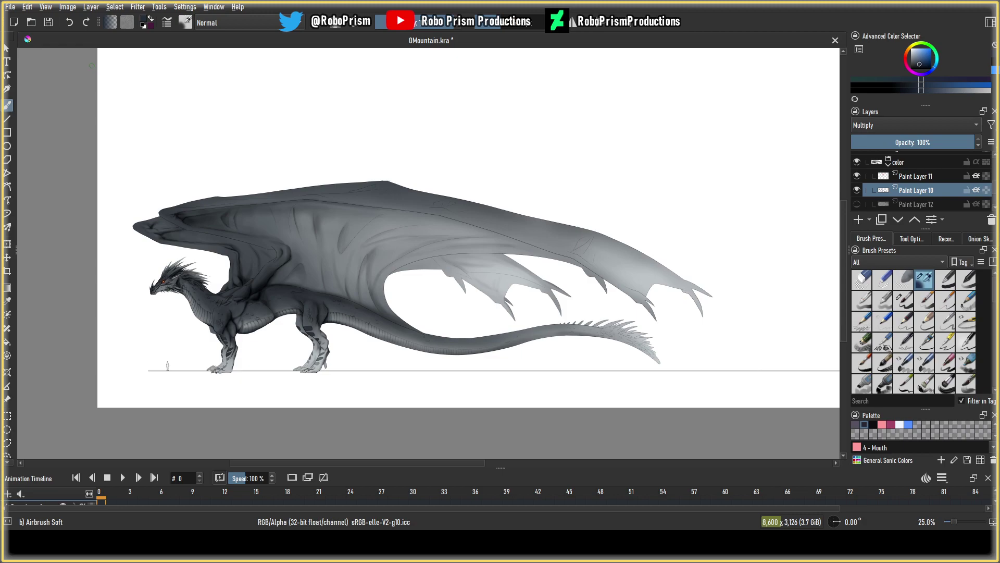
pyautogui.moveTo(181, 206); pyautogui.dragTo(123, 154)
pyautogui.scroll(2, 222, 212)
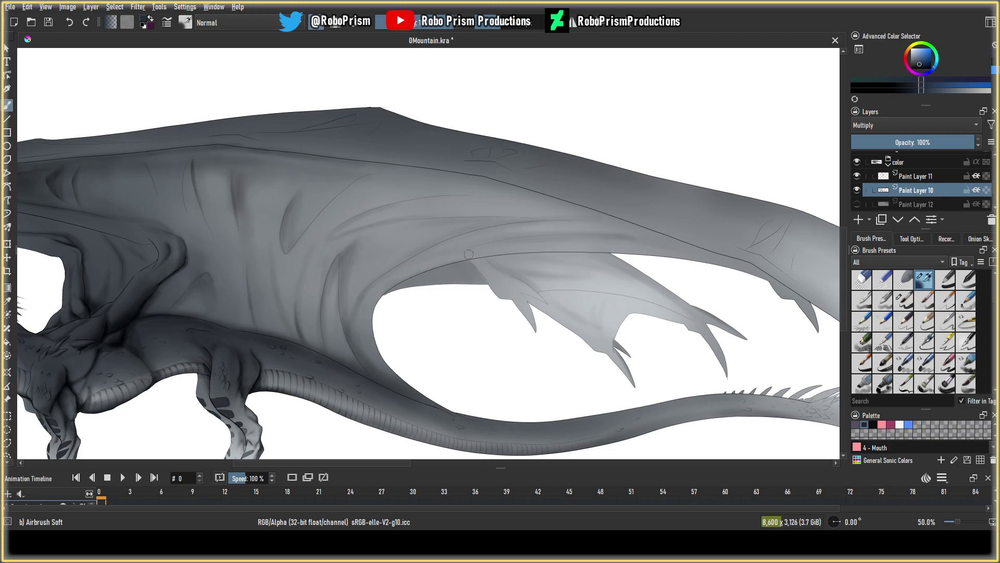
pyautogui.scroll(-4, 574, 261)
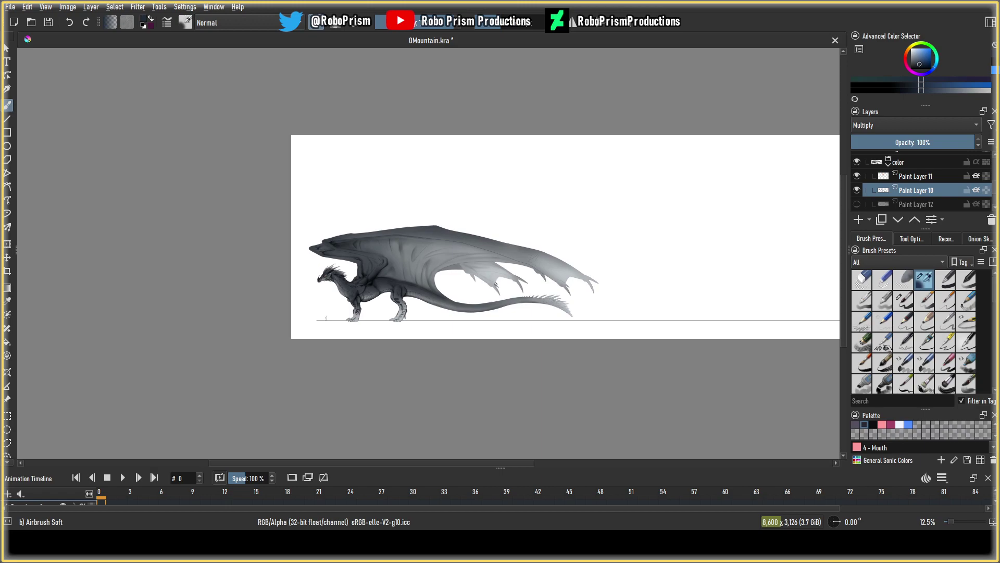
pyautogui.scroll(1, 496, 284)
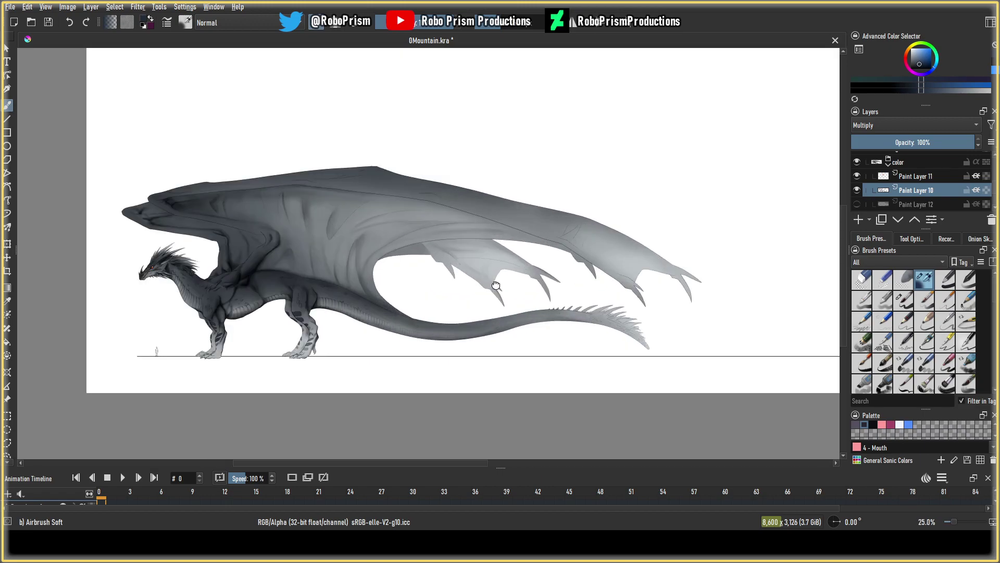
pyautogui.moveTo(496, 284); pyautogui.dragTo(503, 301)
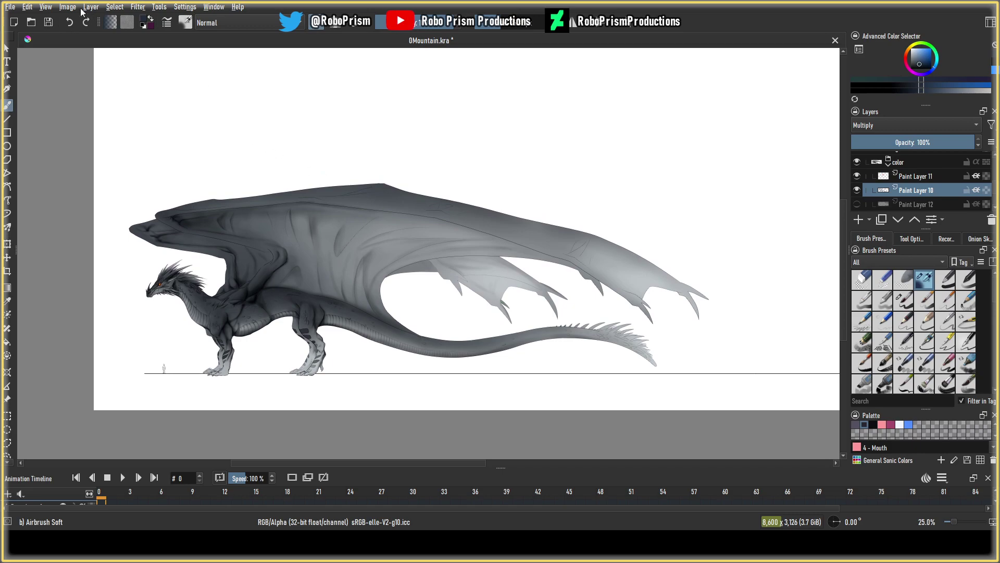
pyautogui.click(48, 22)
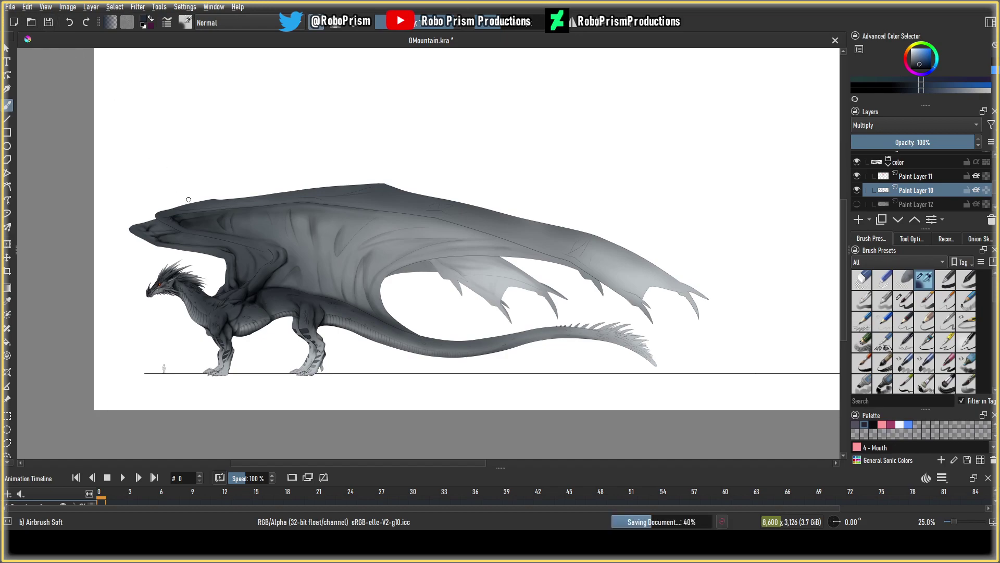
# Examine the shading on the dragon's head, body, legs, wing membrane and tail.
pyautogui.scroll(1, 199, 213)
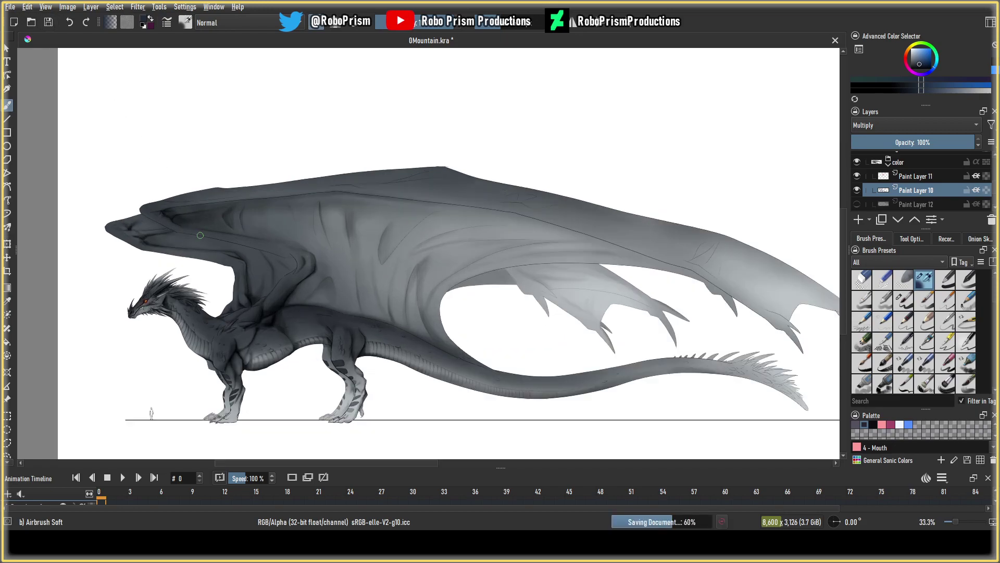
pyautogui.moveTo(201, 236); pyautogui.dragTo(184, 220)
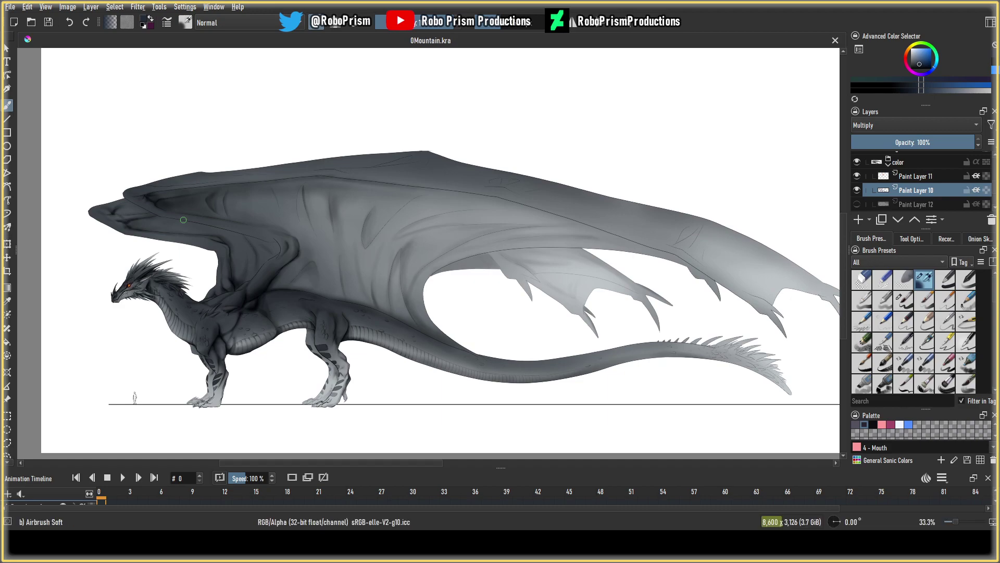
pyautogui.scroll(2, 159, 337)
pyautogui.moveTo(159, 337); pyautogui.dragTo(187, 308)
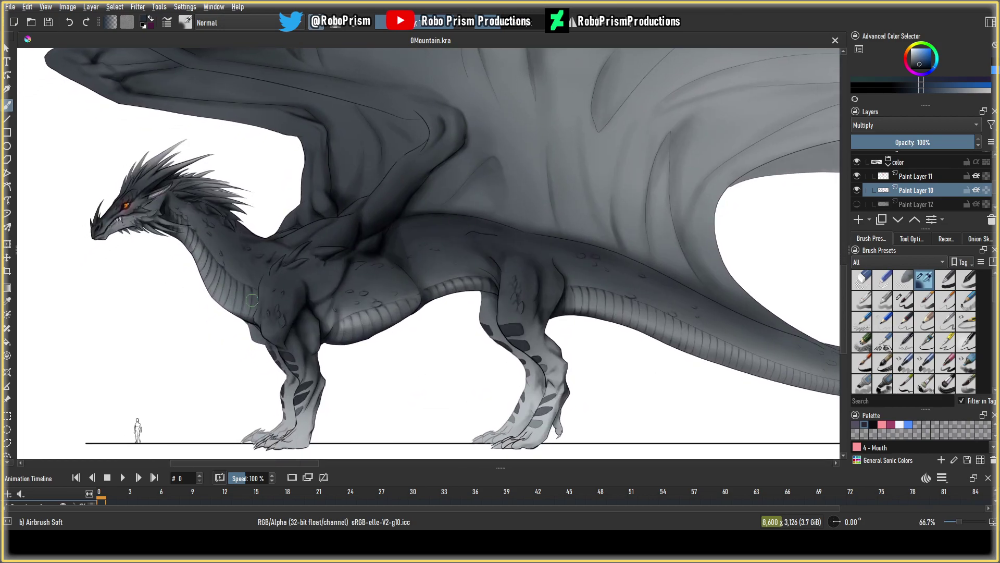
pyautogui.scroll(-1, 295, 311)
pyautogui.moveTo(327, 330); pyautogui.dragTo(159, 347)
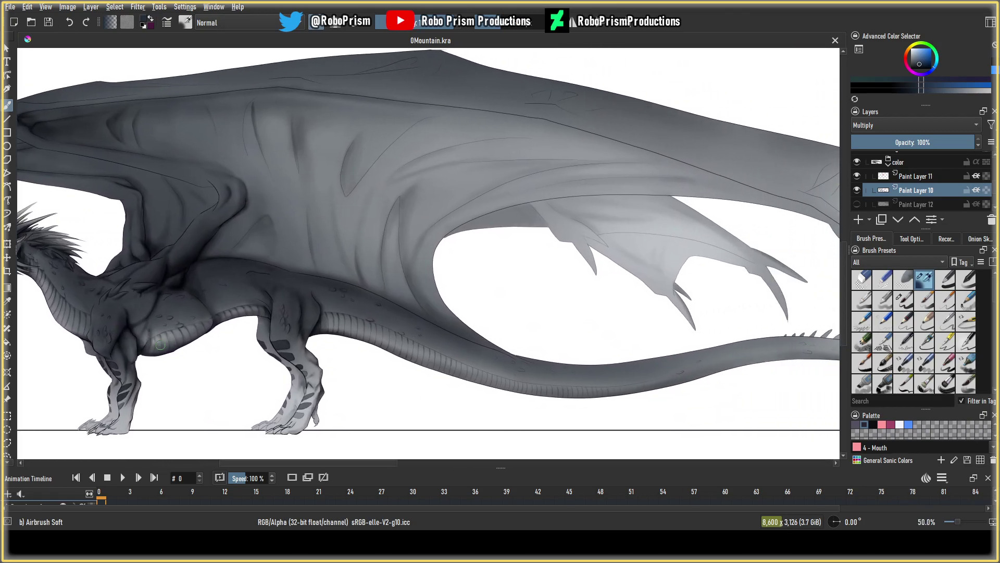
pyautogui.moveTo(388, 327); pyautogui.dragTo(284, 326)
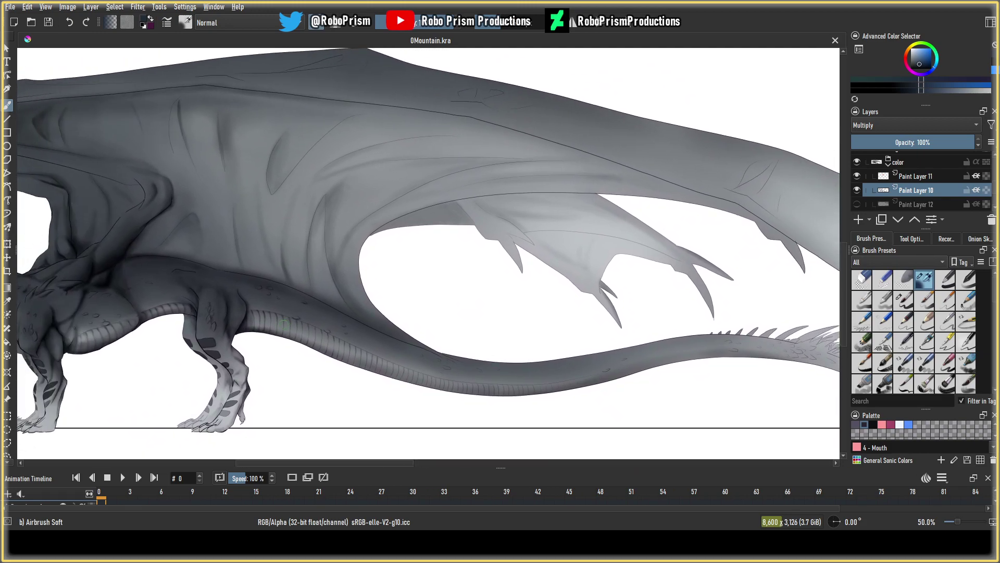
# Airbrush dark shadows into the long pointed creases on the wing arm just below its highest corner.
pyautogui.moveTo(316, 266); pyautogui.dragTo(329, 362)
pyautogui.scroll(2, 336, 214)
pyautogui.moveTo(336, 214); pyautogui.dragTo(354, 309)
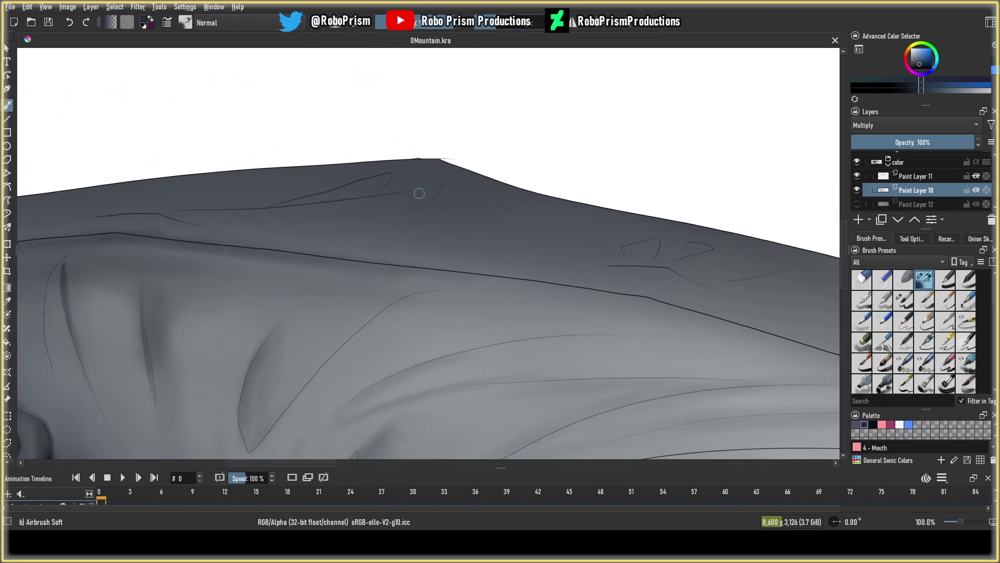
pyautogui.moveTo(438, 189)
pyautogui.mouseDown()
pyautogui.moveTo(410, 208)
pyautogui.moveTo(364, 215)
pyautogui.moveTo(422, 200)
pyautogui.moveTo(365, 216)
pyautogui.mouseUp()
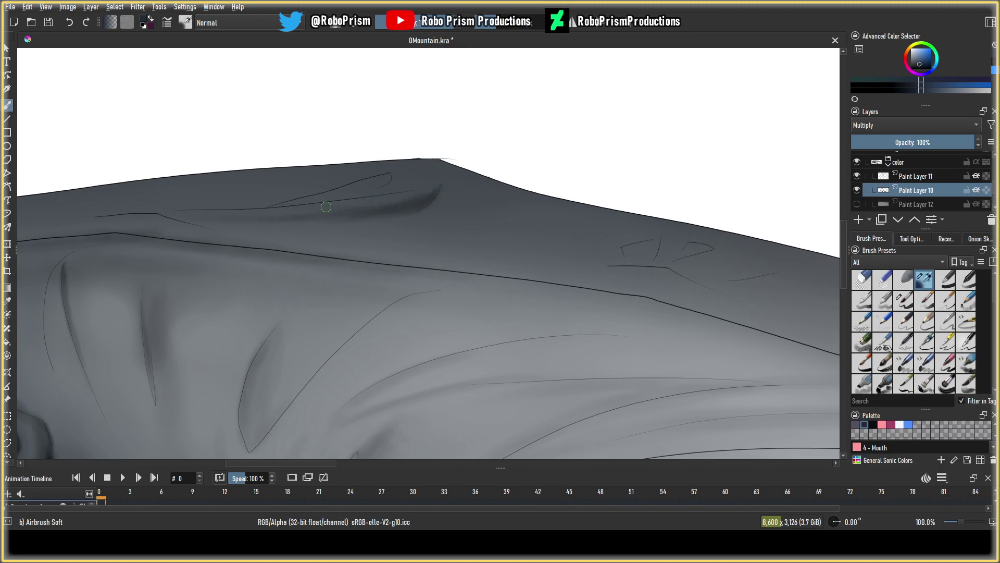
pyautogui.moveTo(391, 177)
pyautogui.mouseDown()
pyautogui.moveTo(330, 199)
pyautogui.moveTo(365, 193)
pyautogui.moveTo(374, 188)
pyautogui.moveTo(318, 198)
pyautogui.mouseUp()
pyautogui.moveTo(436, 211)
pyautogui.mouseDown()
pyautogui.moveTo(413, 230)
pyautogui.moveTo(441, 192)
pyautogui.moveTo(402, 231)
pyautogui.moveTo(407, 220)
pyautogui.moveTo(384, 227)
pyautogui.mouseUp()
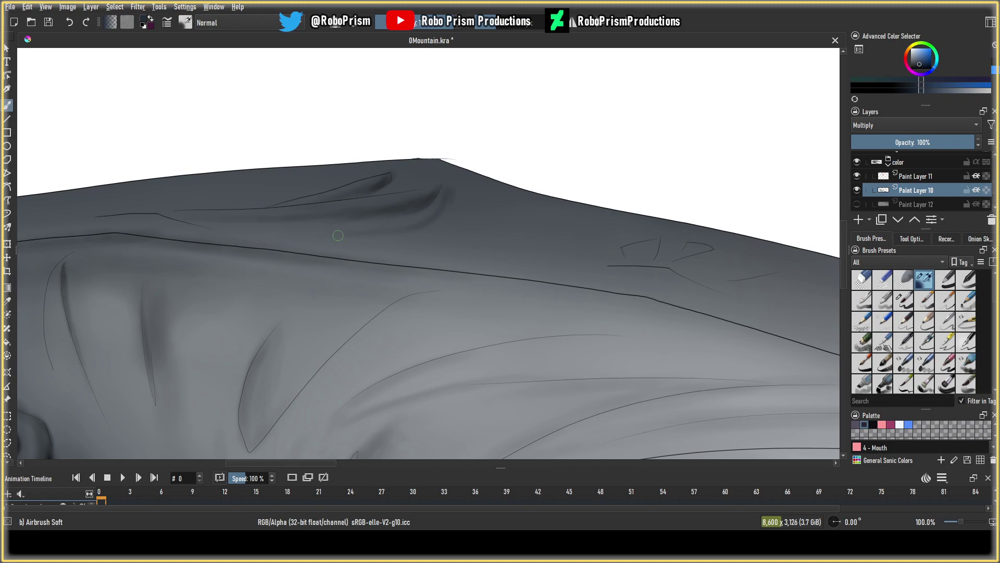
# Shade the first small angular fold on the wing arm's outer section beyond the highest corner.
pyautogui.moveTo(647, 239)
pyautogui.mouseDown()
pyautogui.moveTo(664, 238)
pyautogui.moveTo(625, 250)
pyautogui.moveTo(637, 241)
pyautogui.moveTo(648, 249)
pyautogui.moveTo(633, 263)
pyautogui.moveTo(636, 247)
pyautogui.moveTo(616, 251)
pyautogui.mouseUp()
pyautogui.click(316, 22)
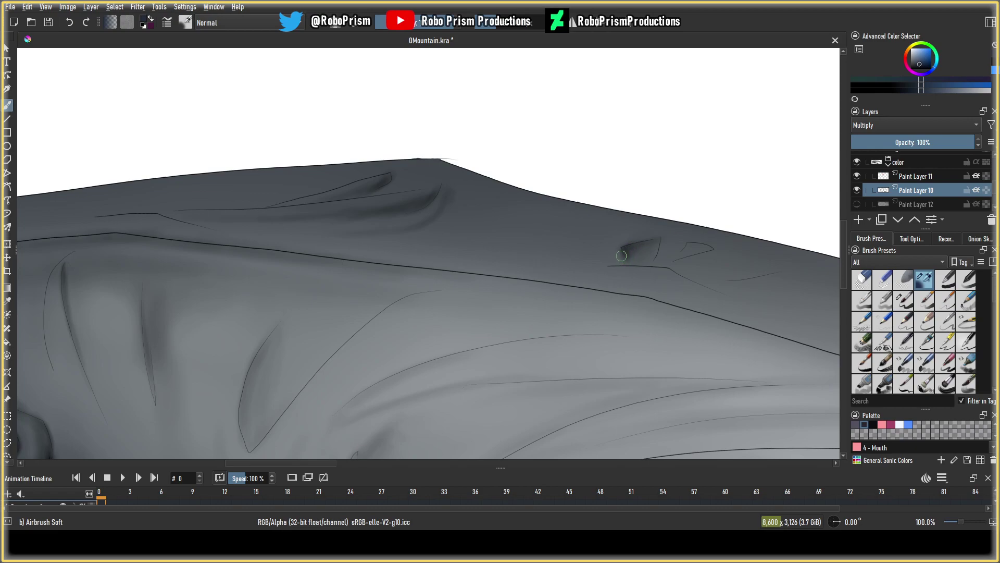
pyautogui.moveTo(624, 248); pyautogui.dragTo(661, 242)
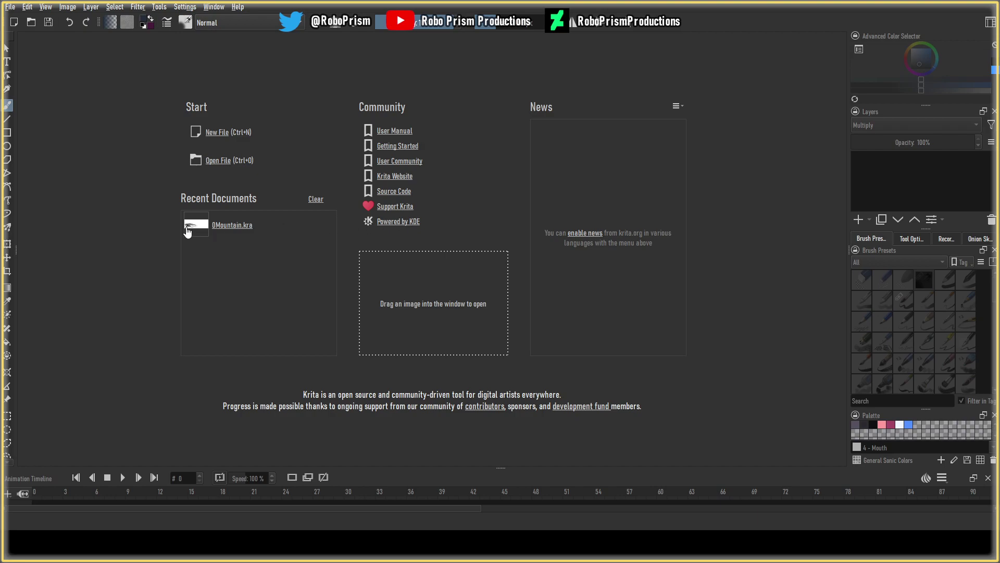
# Reopen 0Mountain.kra and airbrush shadows into the cluster of small angular folds on the wing arm's outer section.
pyautogui.click(222, 229)
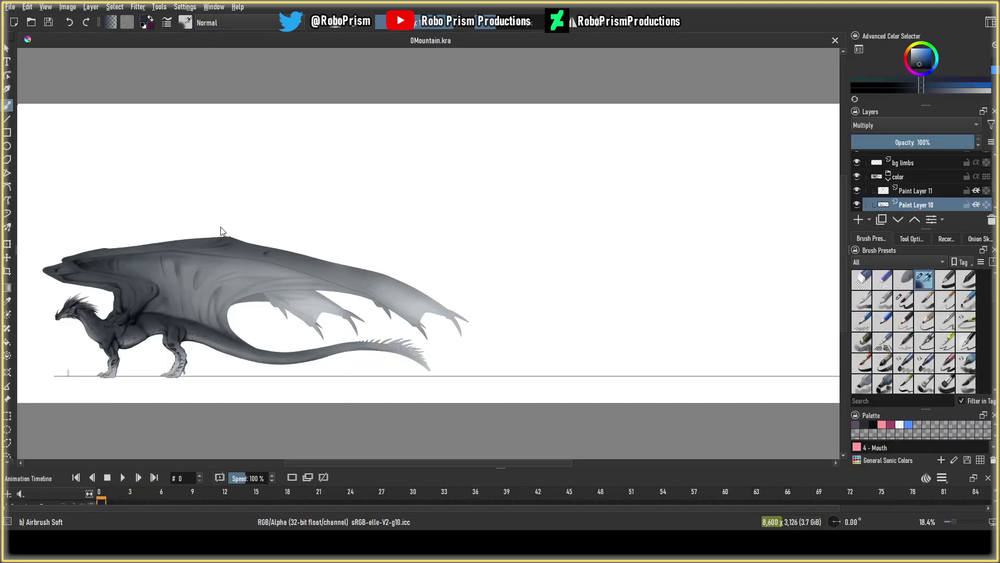
pyautogui.scroll(6, 294, 194)
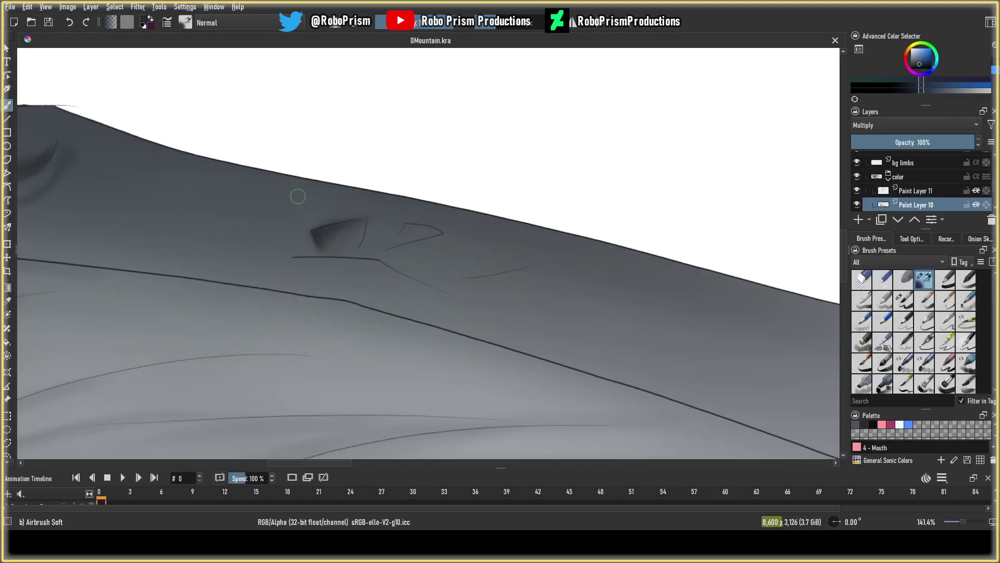
pyautogui.moveTo(349, 219)
pyautogui.mouseDown()
pyautogui.moveTo(320, 243)
pyautogui.moveTo(325, 227)
pyautogui.moveTo(324, 242)
pyautogui.moveTo(354, 230)
pyautogui.moveTo(306, 238)
pyautogui.mouseUp()
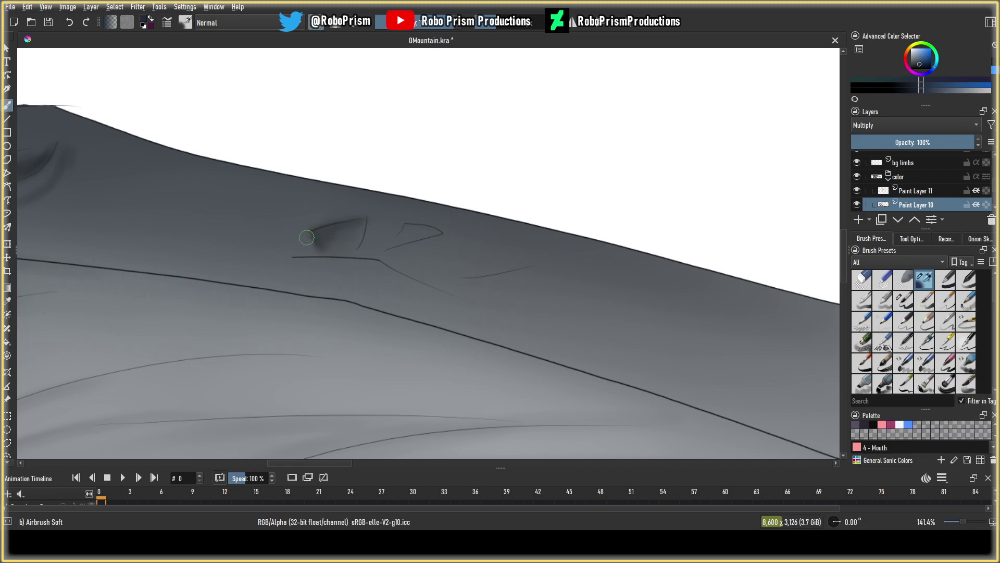
pyautogui.click(315, 27)
pyautogui.moveTo(422, 259)
pyautogui.mouseDown()
pyautogui.moveTo(402, 270)
pyautogui.moveTo(416, 260)
pyautogui.moveTo(400, 270)
pyautogui.moveTo(437, 285)
pyautogui.moveTo(409, 264)
pyautogui.mouseUp()
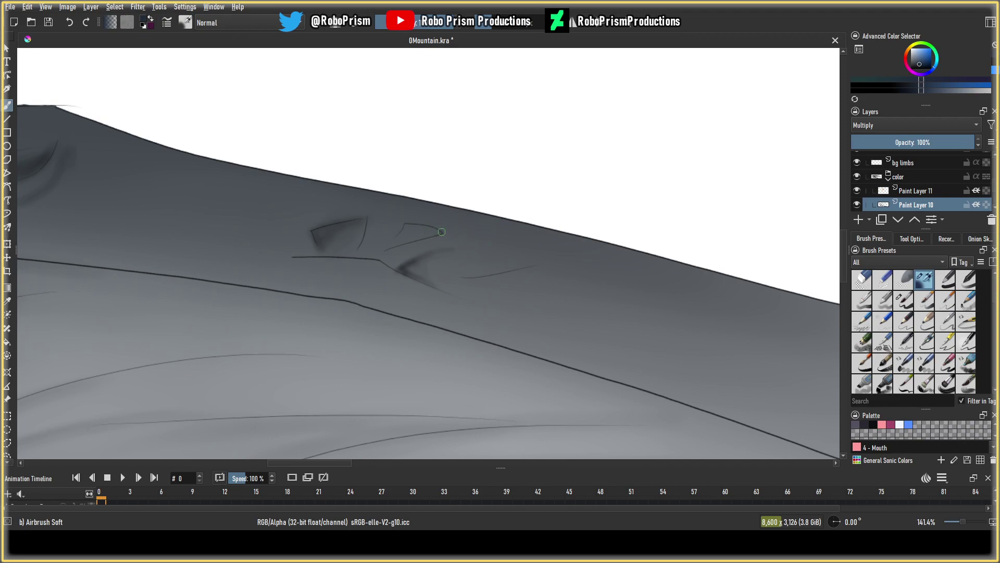
pyautogui.moveTo(415, 228); pyautogui.dragTo(392, 245)
# Airbrush dark shadows into the two long thin creases on the wing arm behind the small bump near its front end.
pyautogui.scroll(-2, 397, 277)
pyautogui.moveTo(384, 298); pyautogui.dragTo(433, 253)
pyautogui.moveTo(308, 207); pyautogui.dragTo(494, 226)
pyautogui.moveTo(307, 226); pyautogui.dragTo(417, 202)
pyautogui.scroll(1, 287, 214)
pyautogui.scroll(2, 288, 214)
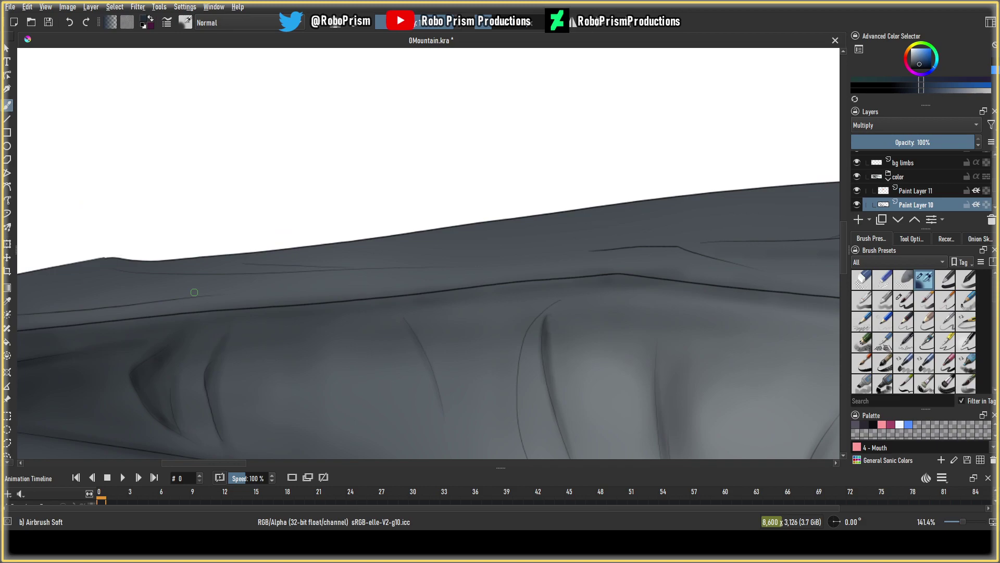
pyautogui.scroll(1, 268, 267)
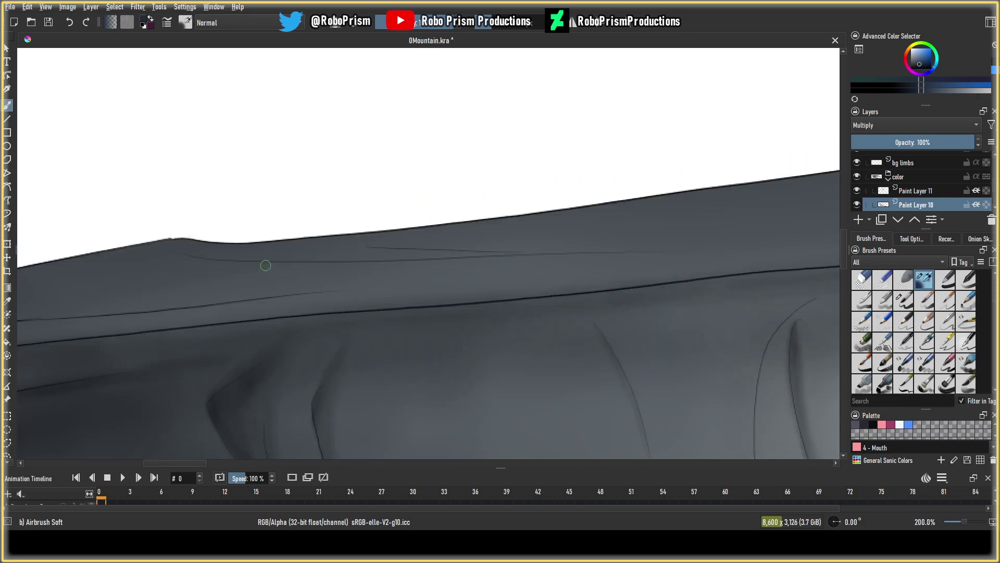
pyautogui.moveTo(188, 252)
pyautogui.mouseDown()
pyautogui.moveTo(232, 259)
pyautogui.moveTo(203, 253)
pyautogui.mouseUp()
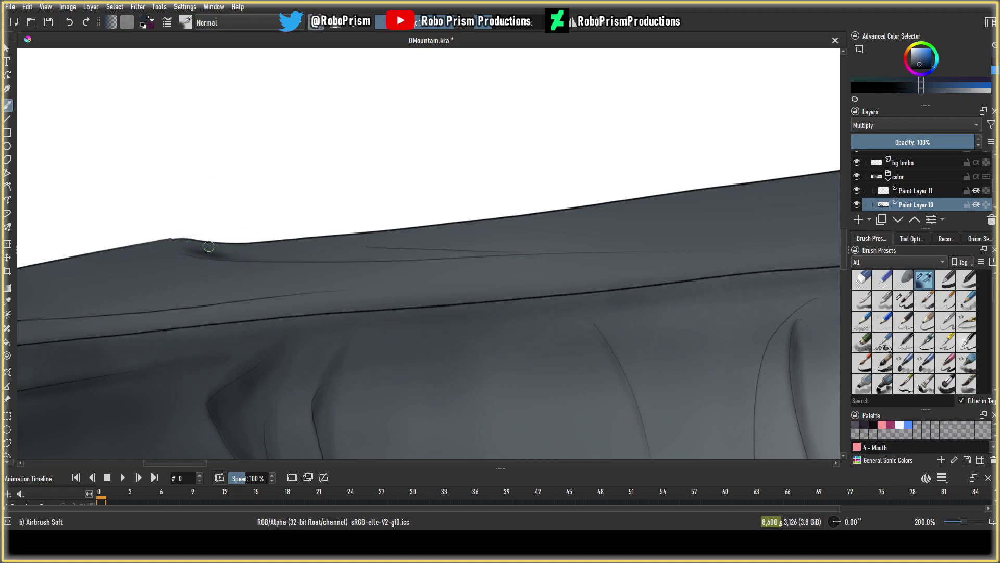
pyautogui.moveTo(197, 256)
pyautogui.mouseDown()
pyautogui.moveTo(177, 250)
pyautogui.moveTo(327, 266)
pyautogui.moveTo(223, 258)
pyautogui.moveTo(295, 258)
pyautogui.mouseUp()
pyautogui.moveTo(375, 241)
pyautogui.mouseDown()
pyautogui.moveTo(404, 245)
pyautogui.moveTo(390, 245)
pyautogui.mouseUp()
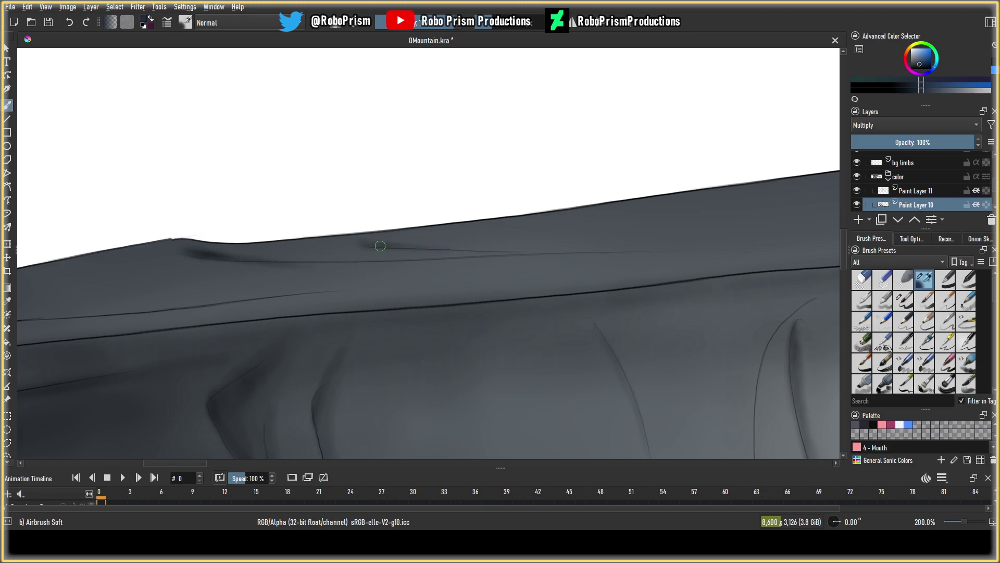
pyautogui.moveTo(206, 252)
pyautogui.mouseDown()
pyautogui.moveTo(259, 254)
pyautogui.moveTo(188, 247)
pyautogui.moveTo(267, 261)
pyautogui.mouseUp()
# Examine the shading along the wing arm and membrane, from the front end to the outer joint.
pyautogui.scroll(-3, 314, 335)
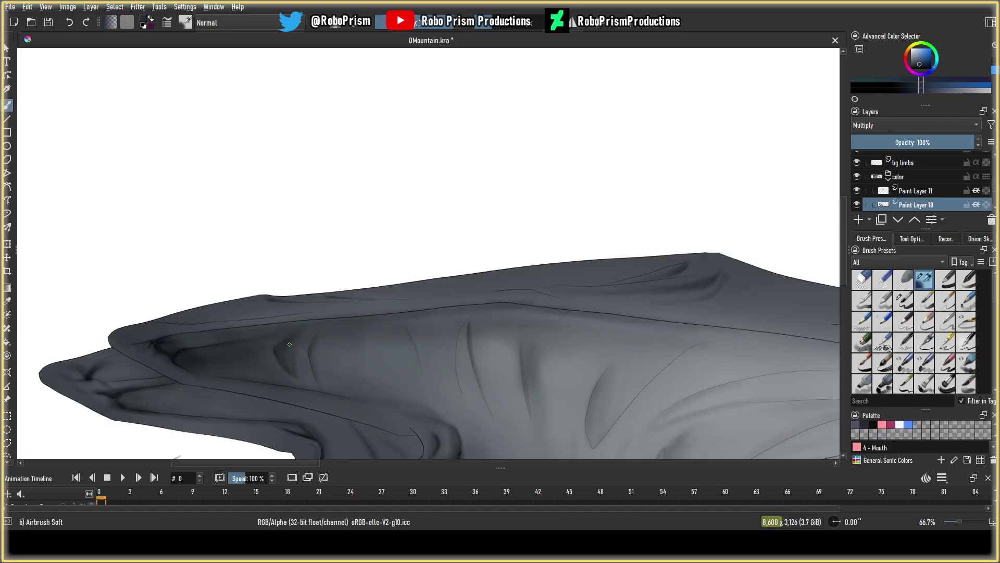
pyautogui.moveTo(290, 344); pyautogui.dragTo(270, 154)
pyautogui.moveTo(210, 268); pyautogui.dragTo(219, 348)
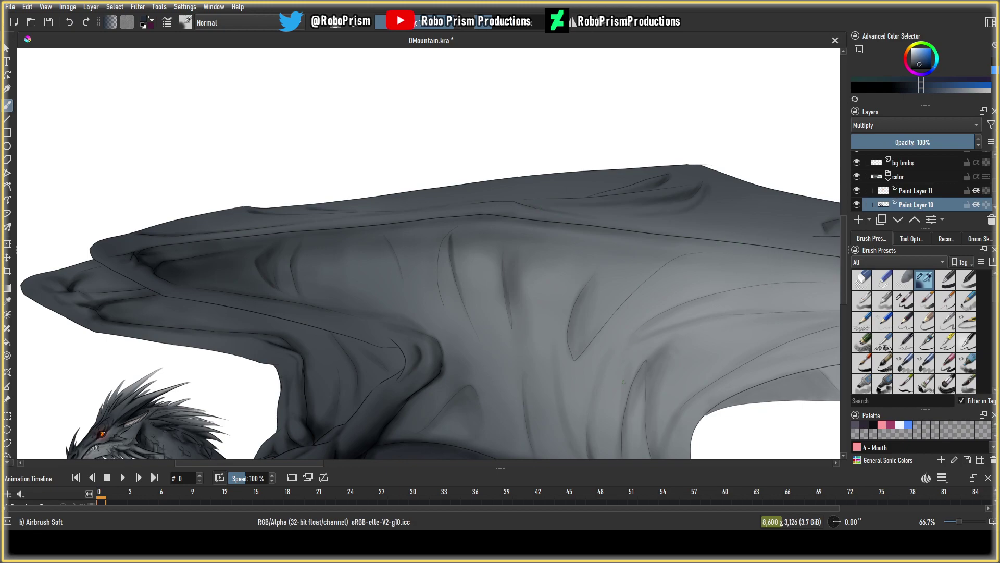
pyautogui.moveTo(589, 244); pyautogui.dragTo(284, 237)
pyautogui.moveTo(543, 279); pyautogui.dragTo(373, 259)
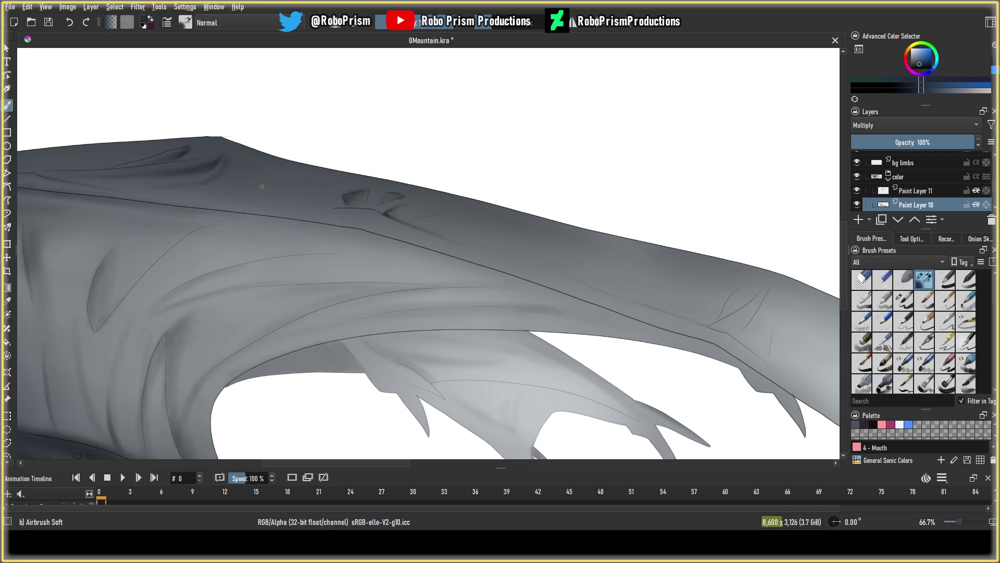
pyautogui.scroll(-3, 254, 186)
pyautogui.scroll(1, 253, 186)
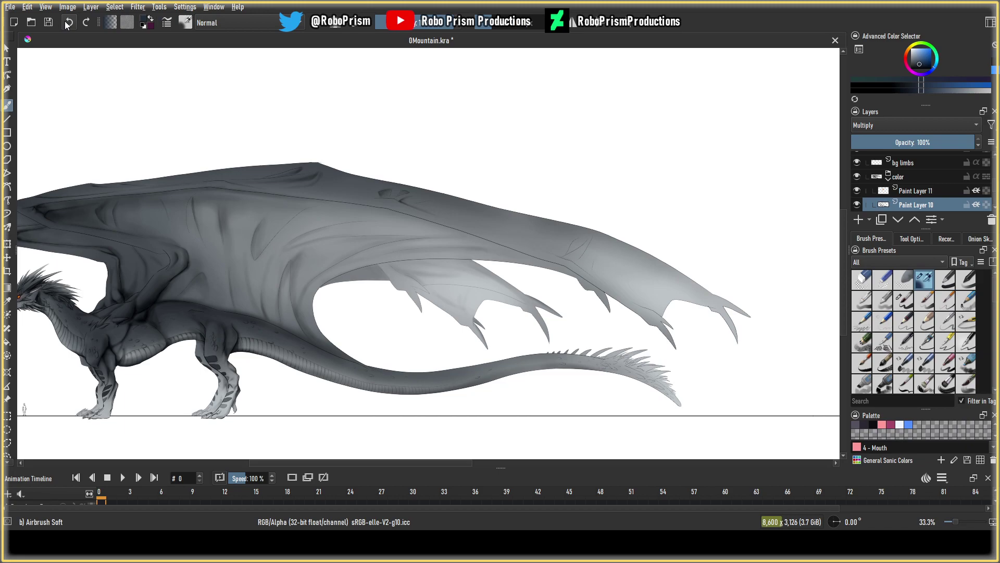
# Airbrush shadows into the leaf-shaped fold and the curved creases around the wing arm's outer joint.
pyautogui.scroll(1, 339, 167)
pyautogui.moveTo(525, 210); pyautogui.dragTo(393, 189)
pyautogui.scroll(1, 464, 244)
pyautogui.moveTo(465, 244); pyautogui.dragTo(451, 224)
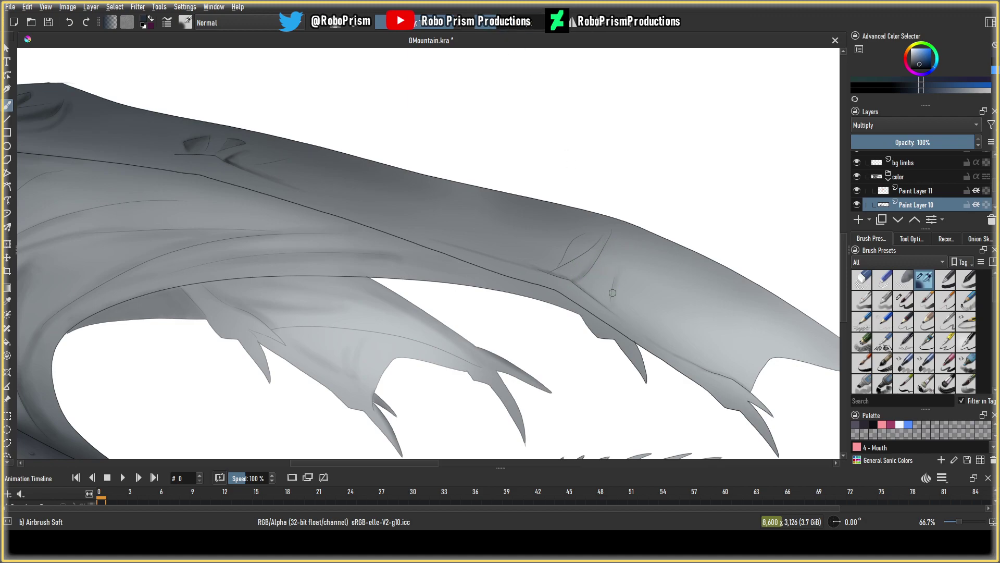
pyautogui.moveTo(614, 300)
pyautogui.mouseDown()
pyautogui.moveTo(623, 267)
pyautogui.moveTo(621, 313)
pyautogui.mouseUp()
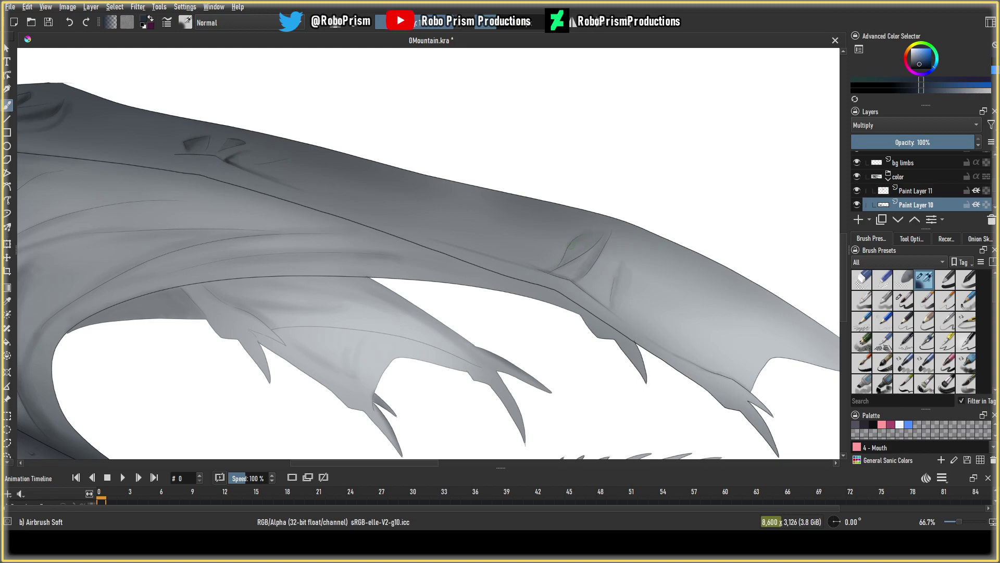
pyautogui.moveTo(577, 240)
pyautogui.mouseDown()
pyautogui.moveTo(566, 253)
pyautogui.moveTo(592, 235)
pyautogui.mouseUp()
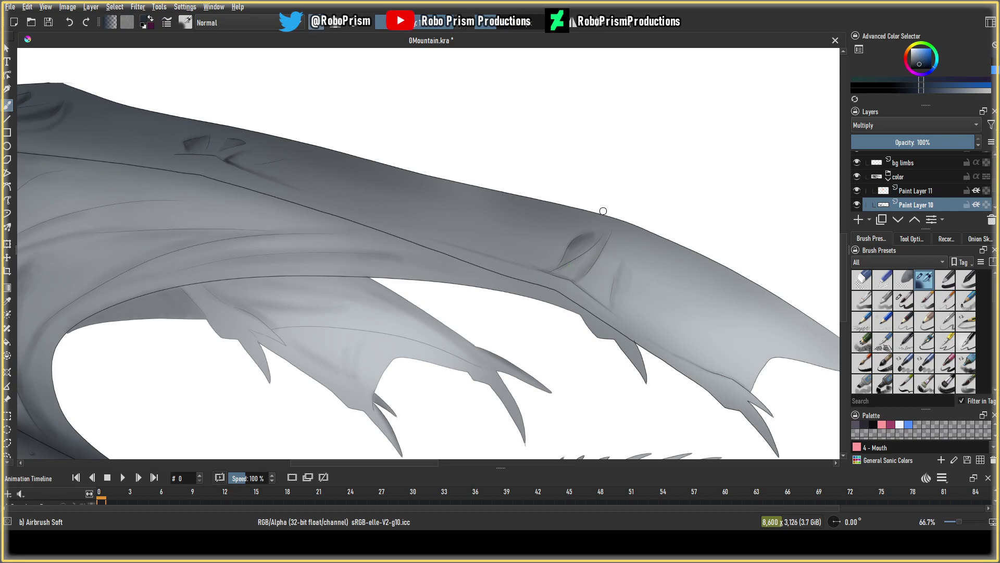
# Check the shading on the whole dragon and add soft shadow along the crease just beyond the outer joint's leaf-shaped fold.
pyautogui.scroll(-4, 603, 211)
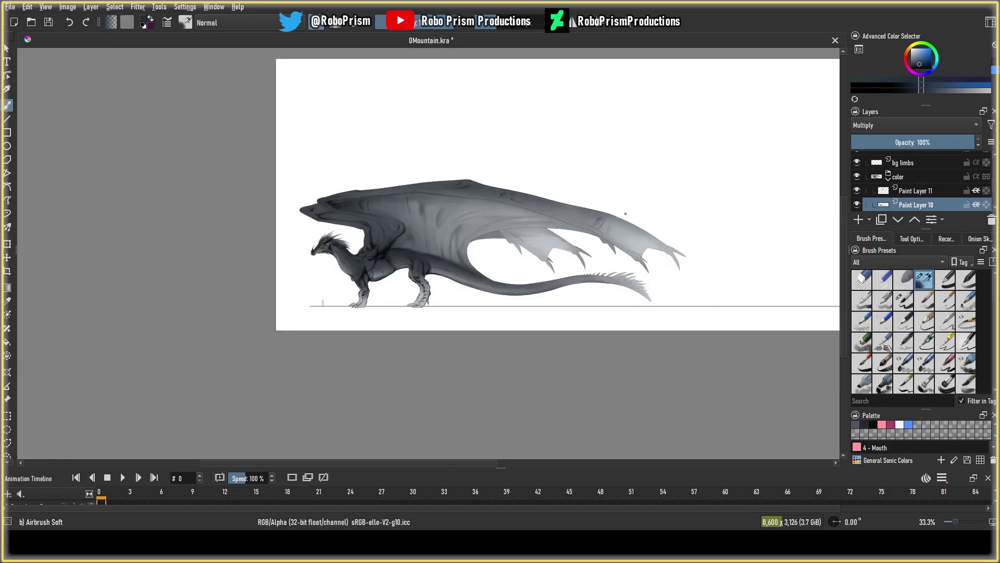
pyautogui.scroll(3, 620, 231)
pyautogui.moveTo(498, 263); pyautogui.dragTo(502, 273)
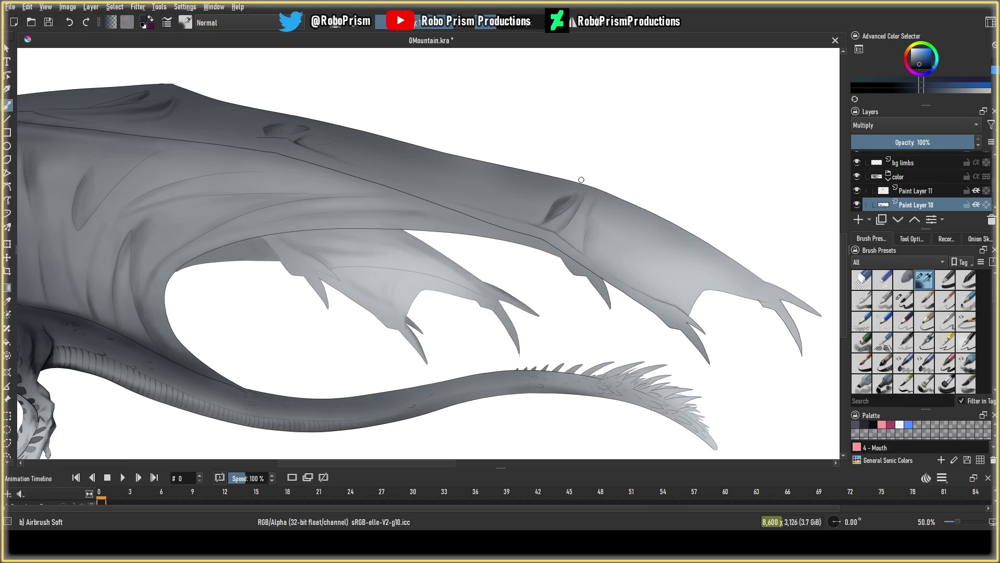
pyautogui.moveTo(592, 206); pyautogui.dragTo(589, 214)
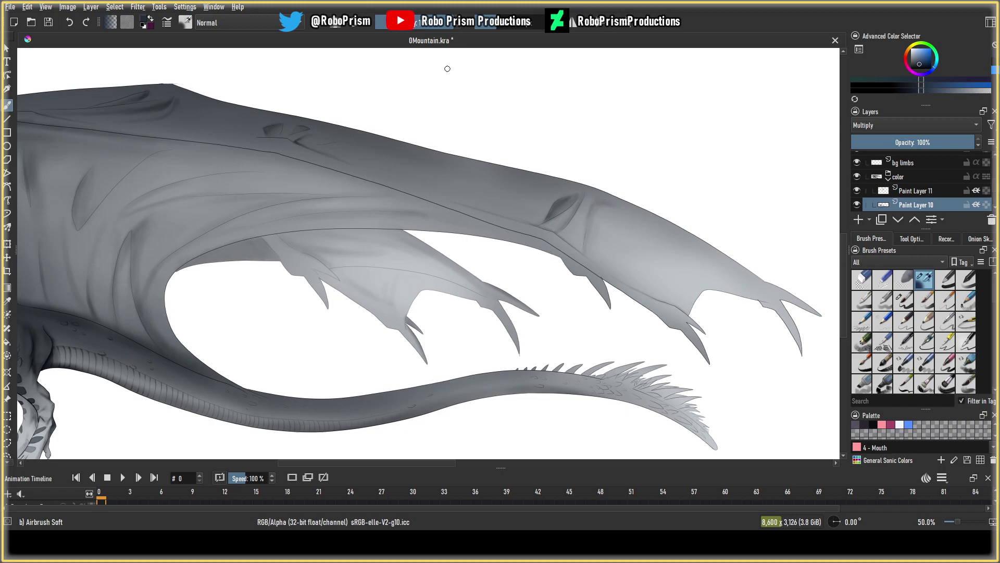
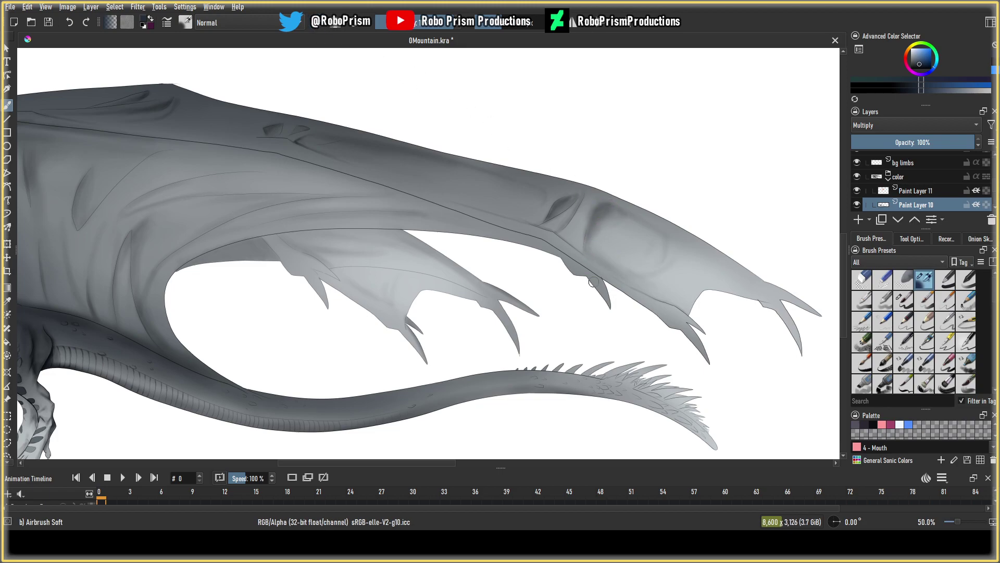
# Examine the shading around the wing arm's outer joint up close and across the whole dragon.
pyautogui.scroll(-4, 709, 259)
pyautogui.scroll(2, 683, 233)
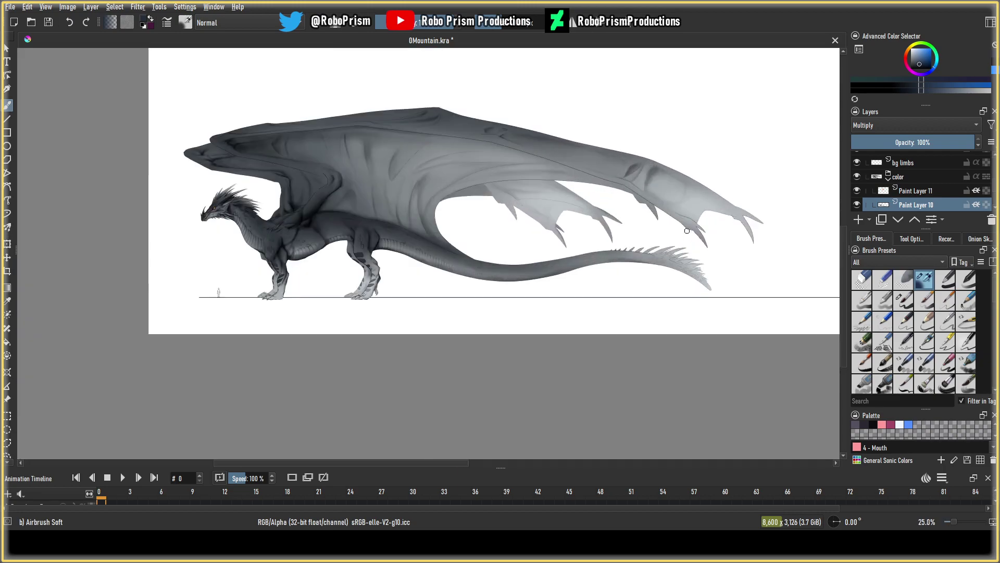
pyautogui.moveTo(681, 209); pyautogui.dragTo(541, 276)
pyautogui.scroll(3, 541, 276)
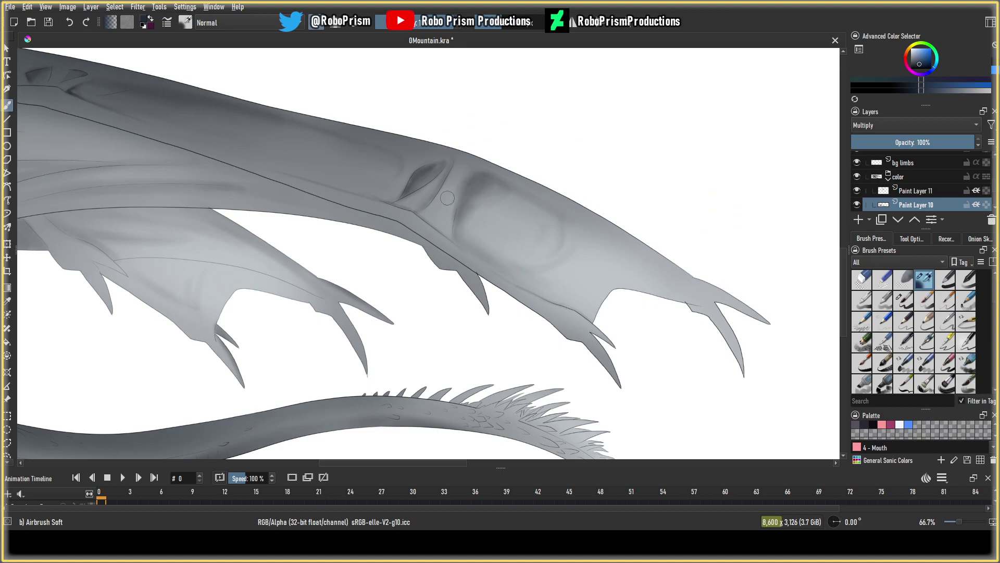
pyautogui.scroll(-4, 391, 192)
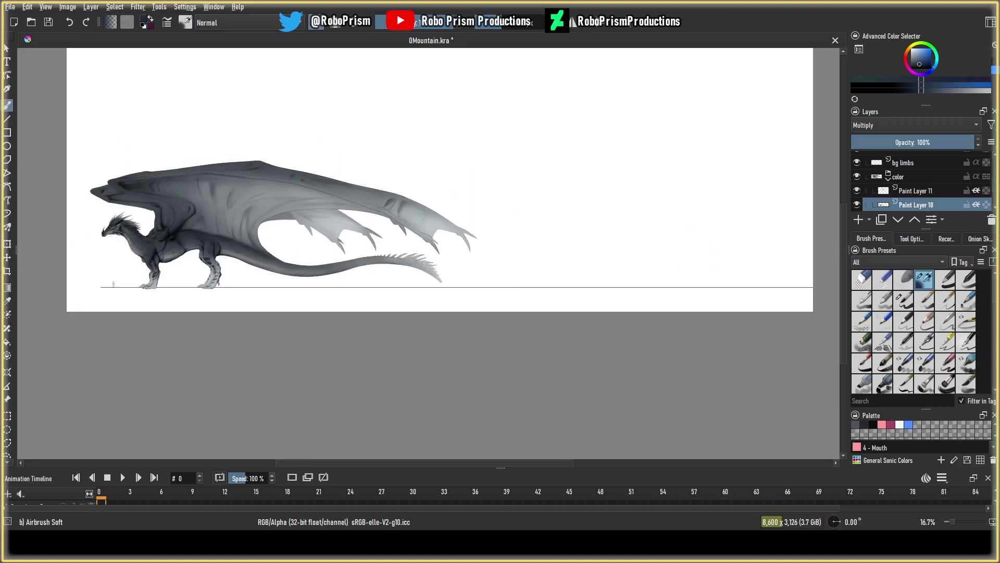
pyautogui.moveTo(389, 222); pyautogui.dragTo(426, 232)
pyautogui.scroll(1, 406, 266)
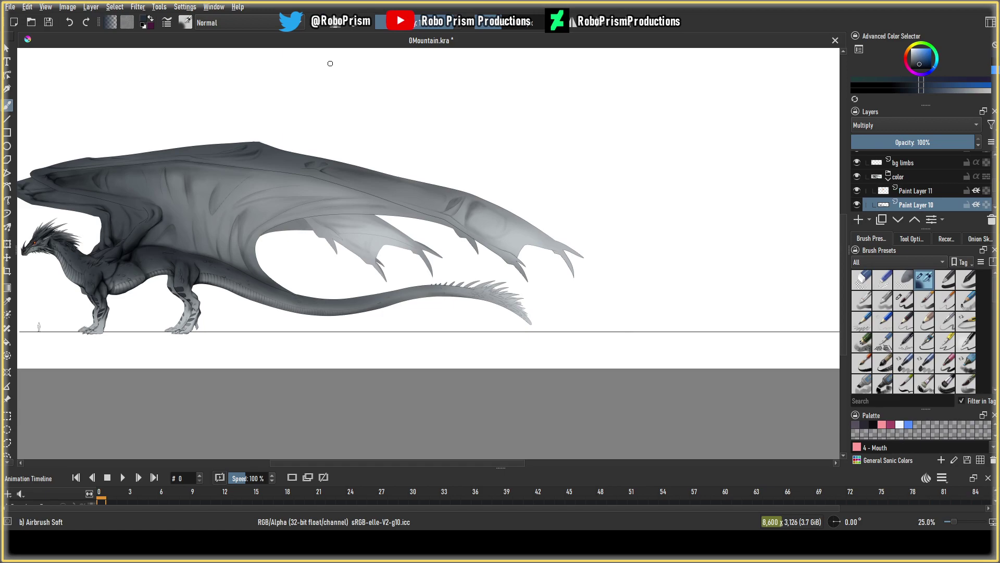
pyautogui.scroll(-2, 424, 266)
pyautogui.moveTo(452, 283); pyautogui.dragTo(482, 279)
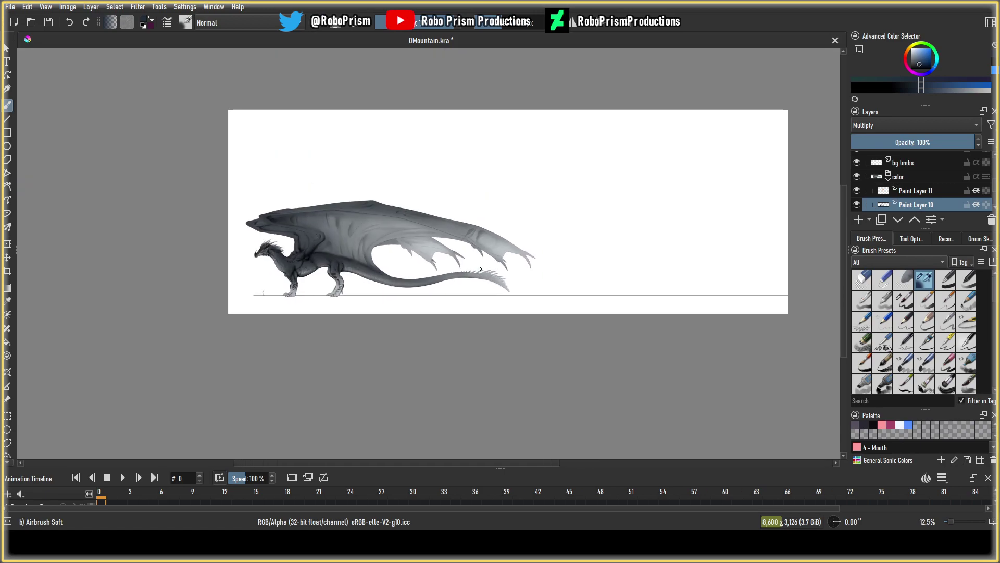
pyautogui.scroll(3, 479, 263)
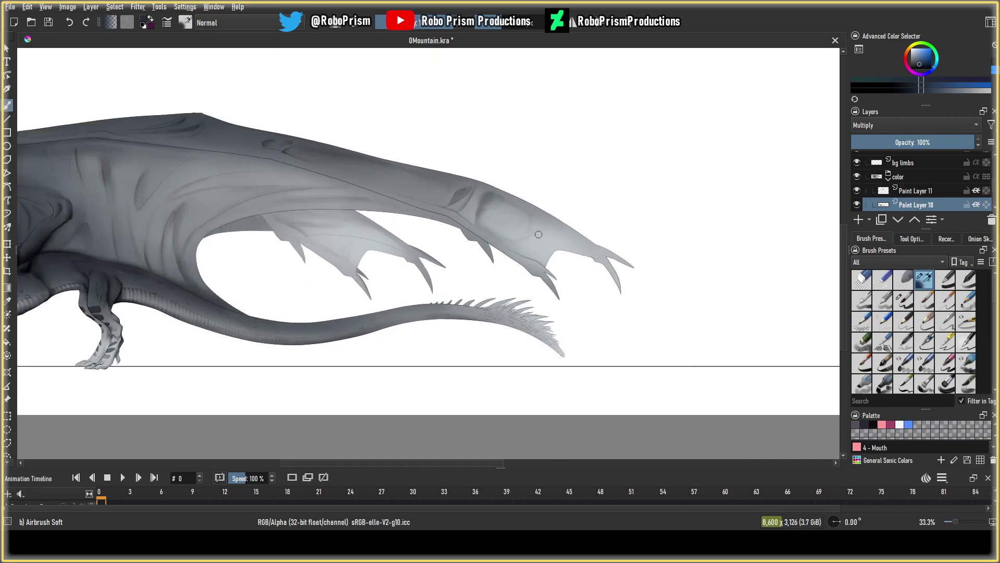
# Add soft shadow on the wing arm just before the leaf-shaped fold and save the file.
pyautogui.scroll(2, 397, 194)
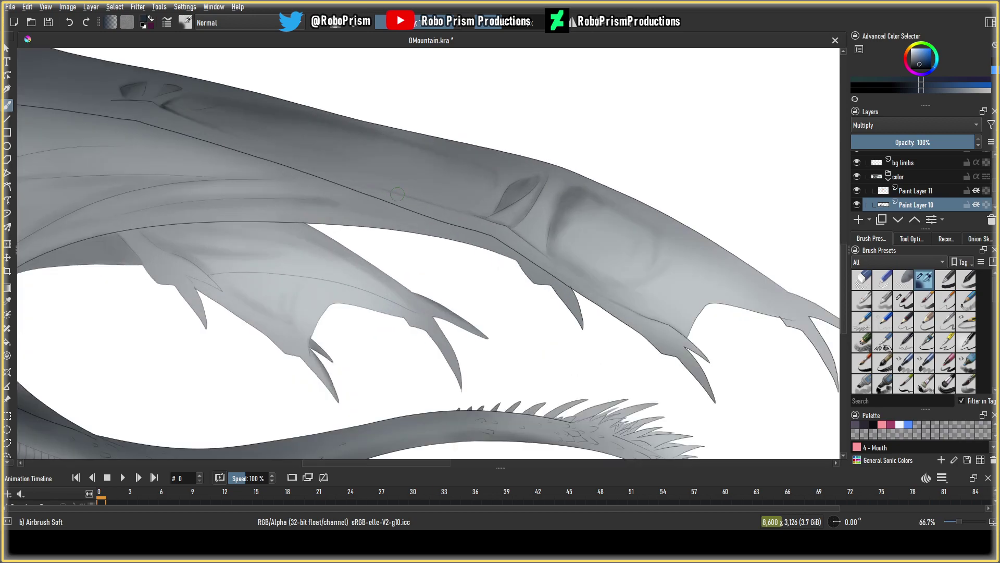
pyautogui.scroll(-1, 397, 194)
pyautogui.scroll(-1, 397, 201)
pyautogui.scroll(1, 398, 200)
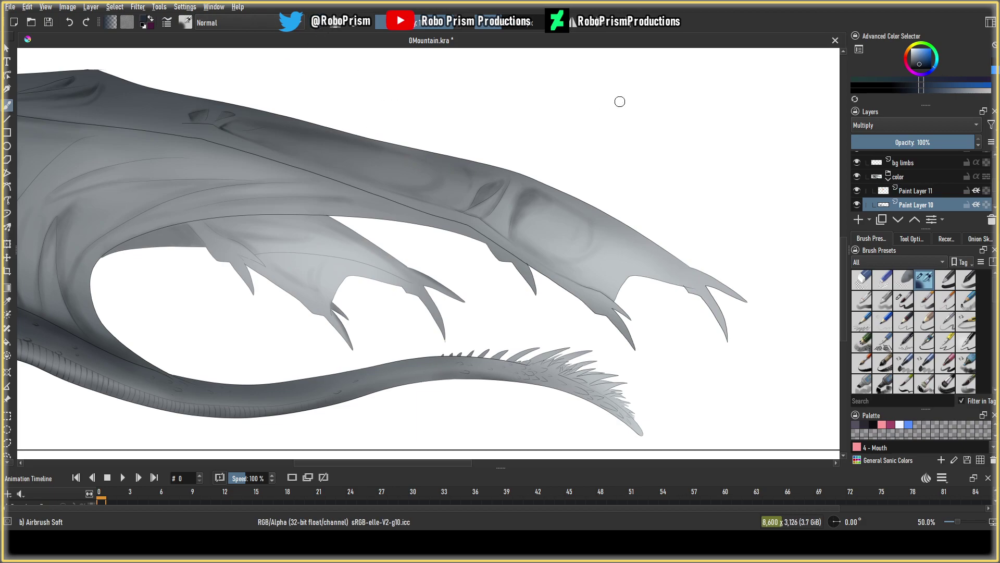
pyautogui.scroll(-2, 601, 114)
pyautogui.moveTo(583, 165); pyautogui.dragTo(609, 215)
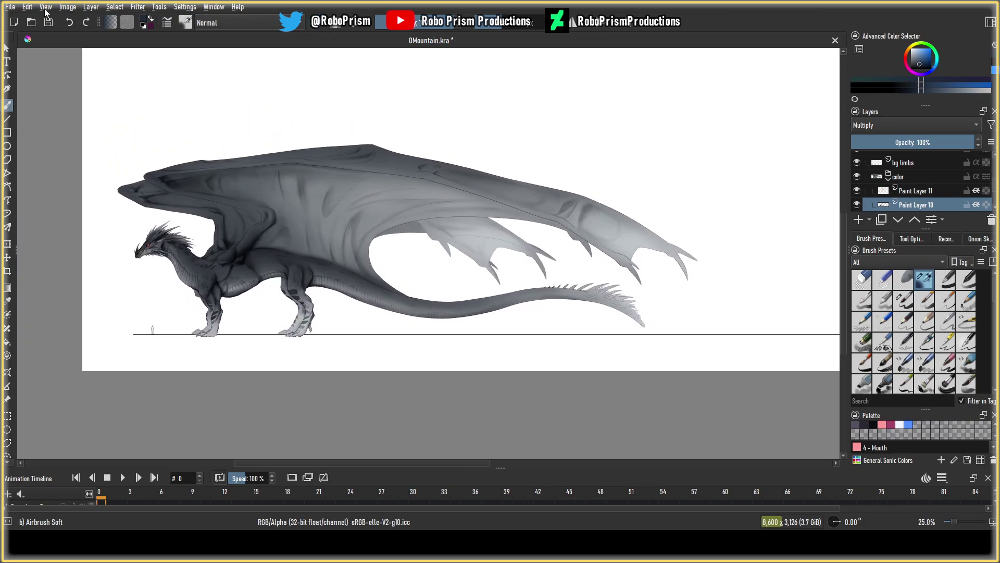
pyautogui.hotkey('ctrl', 's')
# Airbrush a small crease and a long soft shadow on the outer wing section leading to the tip claws.
pyautogui.moveTo(360, 157)
pyautogui.mouseDown()
pyautogui.moveTo(373, 199)
pyautogui.moveTo(356, 199)
pyautogui.mouseUp()
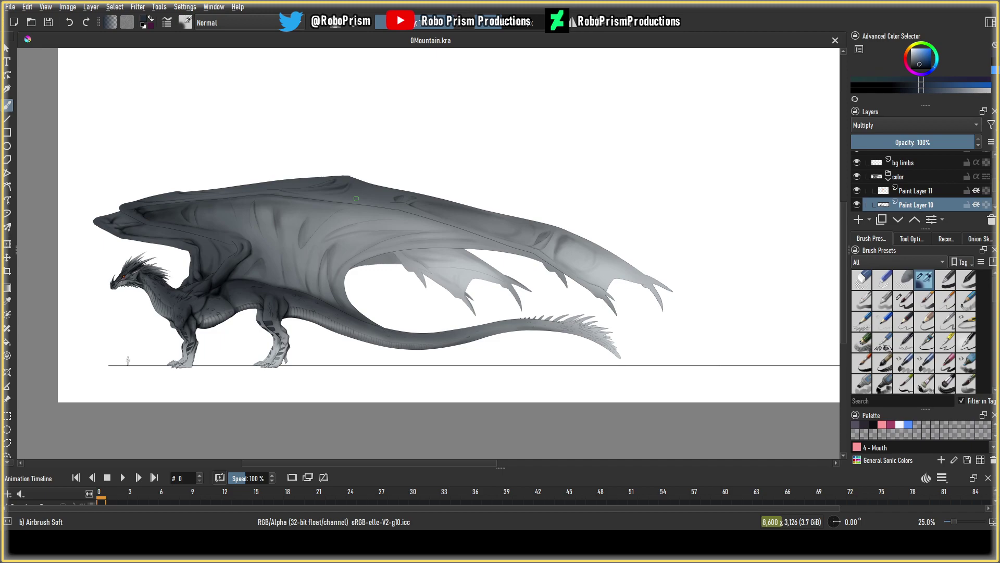
pyautogui.moveTo(389, 271); pyautogui.dragTo(338, 264)
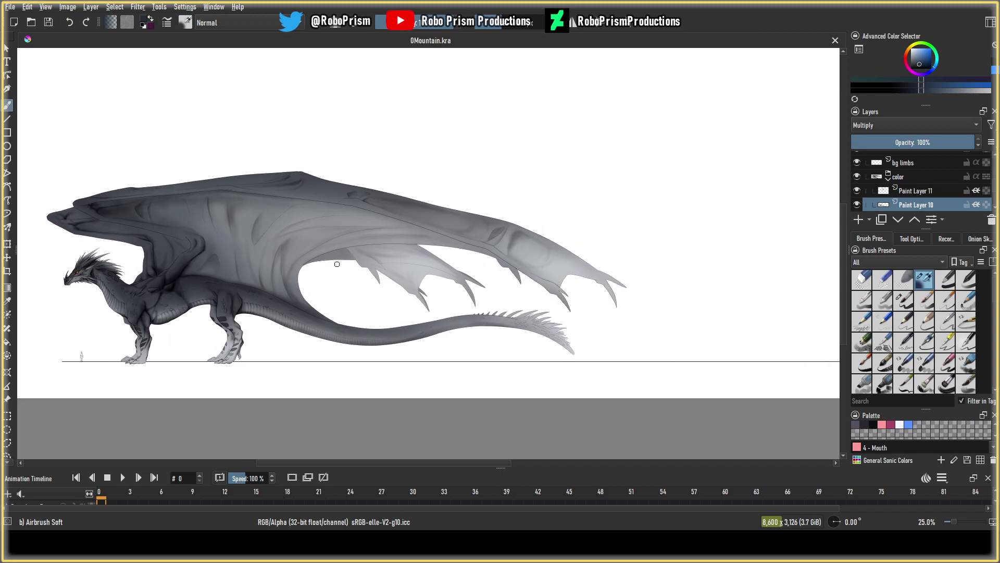
pyautogui.scroll(3, 463, 256)
pyautogui.moveTo(463, 256); pyautogui.dragTo(305, 240)
pyautogui.scroll(3, 472, 233)
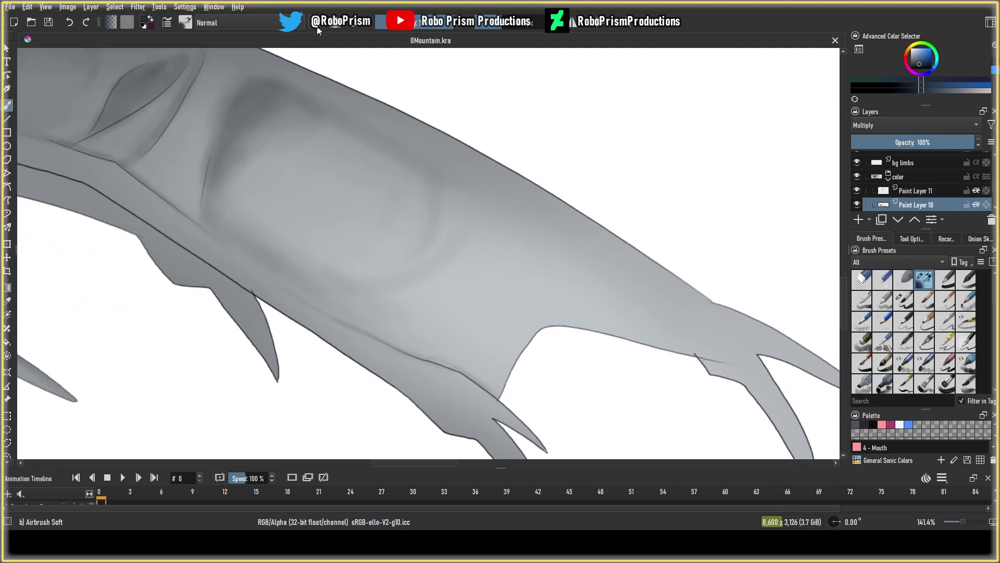
pyautogui.moveTo(458, 210); pyautogui.dragTo(424, 248)
pyautogui.moveTo(701, 344); pyautogui.dragTo(646, 324)
pyautogui.moveTo(567, 297)
pyautogui.mouseDown()
pyautogui.moveTo(649, 313)
pyautogui.moveTo(480, 299)
pyautogui.moveTo(648, 284)
pyautogui.moveTo(568, 265)
pyautogui.moveTo(647, 281)
pyautogui.moveTo(584, 246)
pyautogui.moveTo(635, 273)
pyautogui.moveTo(587, 248)
pyautogui.moveTo(607, 258)
pyautogui.moveTo(600, 273)
pyautogui.moveTo(624, 279)
pyautogui.moveTo(572, 275)
pyautogui.moveTo(641, 284)
pyautogui.mouseUp()
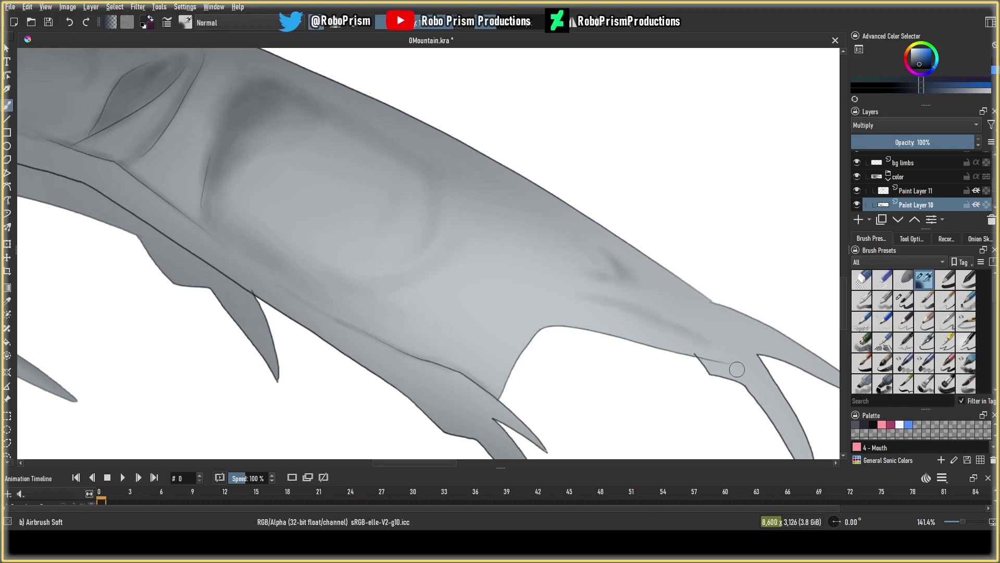
pyautogui.click(316, 22)
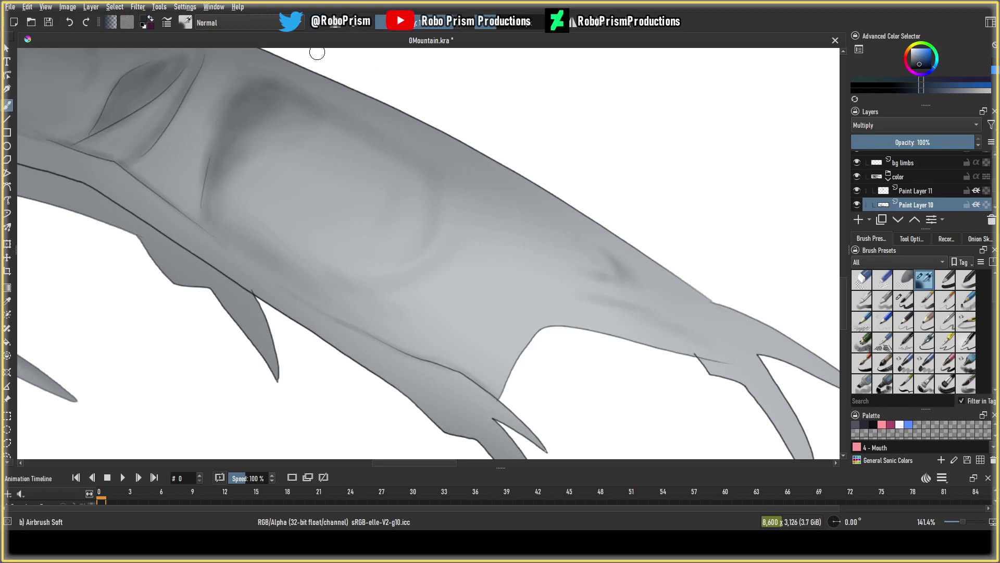
# Airbrush curved shadows around the membrane notch between the tip claws and soften the small crease above it.
pyautogui.moveTo(611, 305)
pyautogui.mouseDown()
pyautogui.moveTo(562, 293)
pyautogui.moveTo(500, 306)
pyautogui.mouseUp()
pyautogui.moveTo(491, 384); pyautogui.dragTo(501, 319)
pyautogui.moveTo(439, 319); pyautogui.dragTo(466, 286)
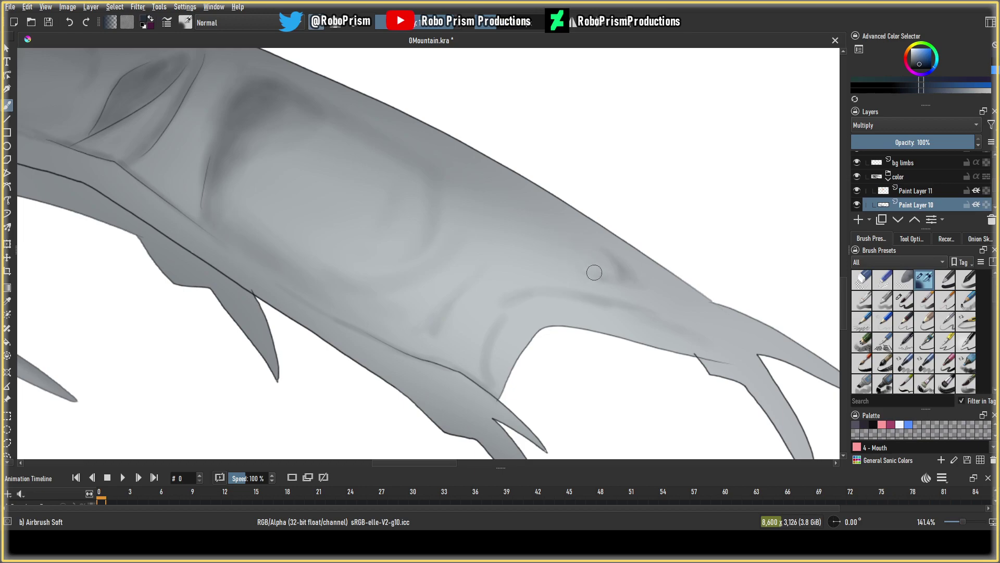
pyautogui.moveTo(574, 272)
pyautogui.mouseDown()
pyautogui.moveTo(605, 267)
pyautogui.moveTo(593, 248)
pyautogui.mouseUp()
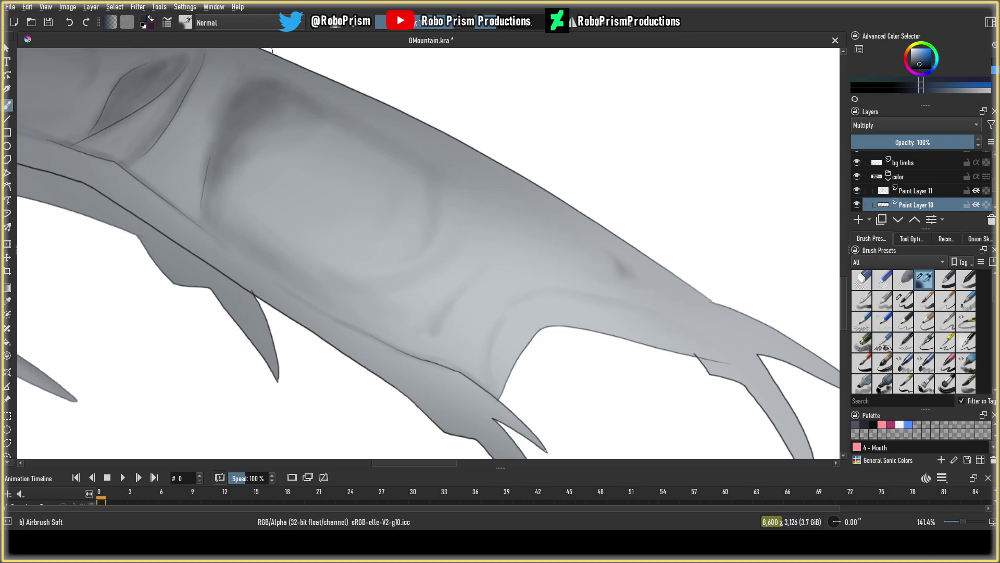
pyautogui.scroll(-8, 501, 307)
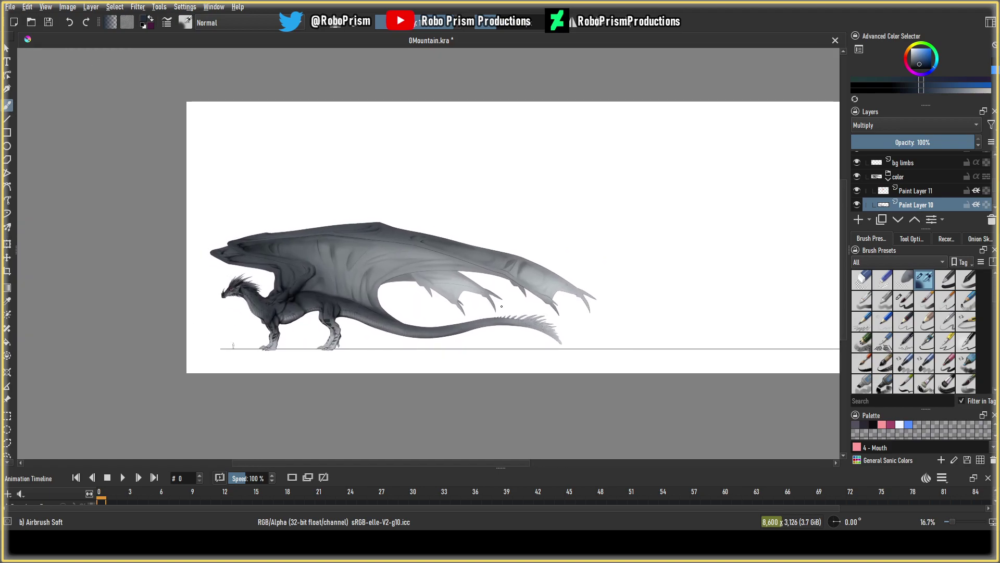
# Soften the dark shadow along the front edge of the oval hollow beyond the outer joint.
pyautogui.scroll(8, 498, 294)
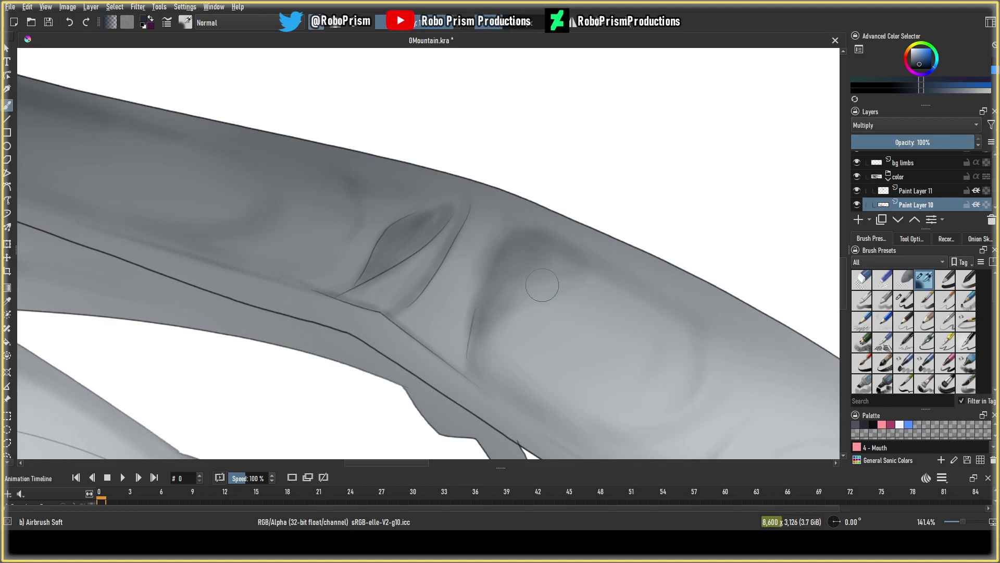
pyautogui.moveTo(541, 266)
pyautogui.mouseDown()
pyautogui.moveTo(487, 333)
pyautogui.moveTo(523, 250)
pyautogui.moveTo(484, 380)
pyautogui.moveTo(503, 299)
pyautogui.moveTo(538, 292)
pyautogui.mouseUp()
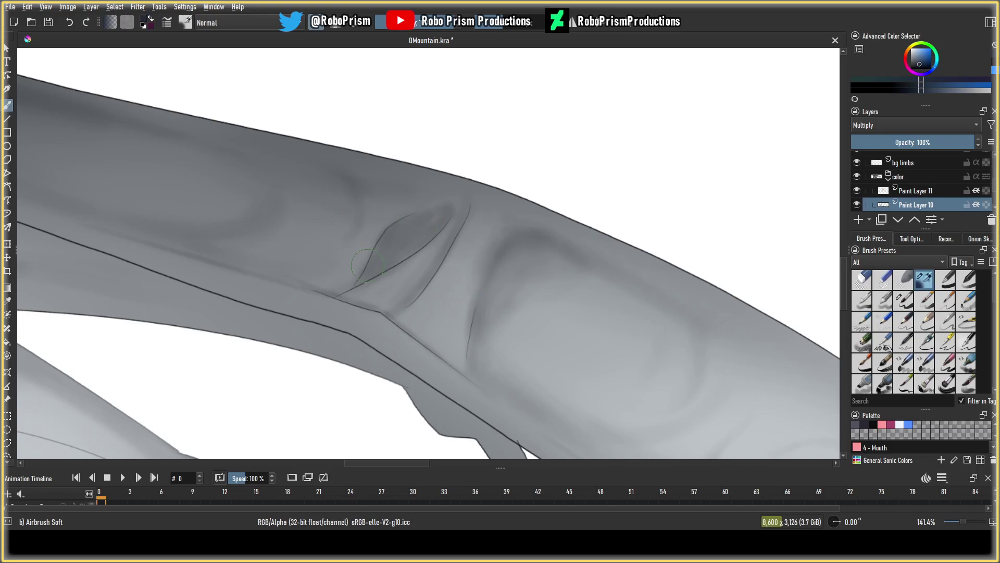
pyautogui.scroll(-1, 88, 212)
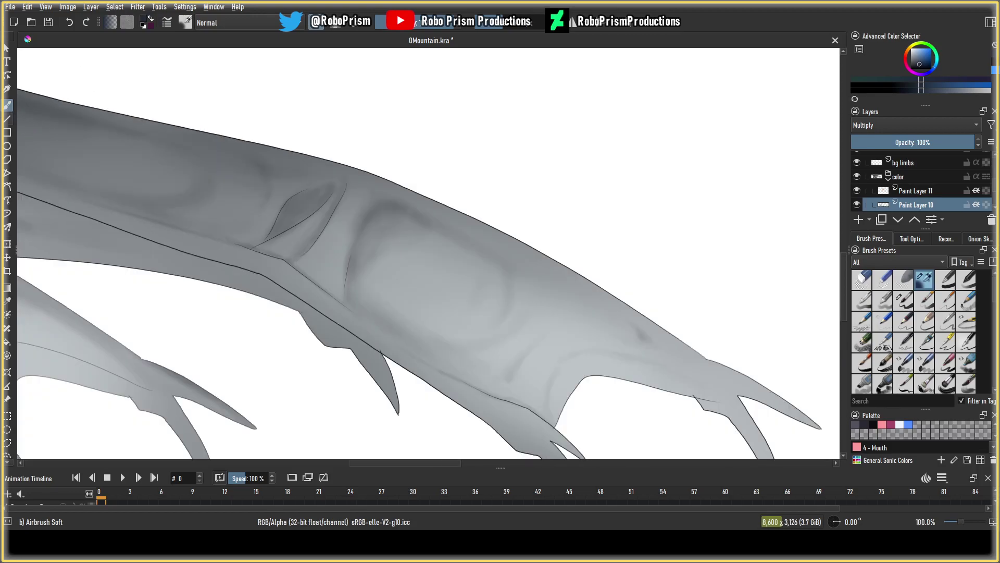
pyautogui.scroll(-2, 285, 321)
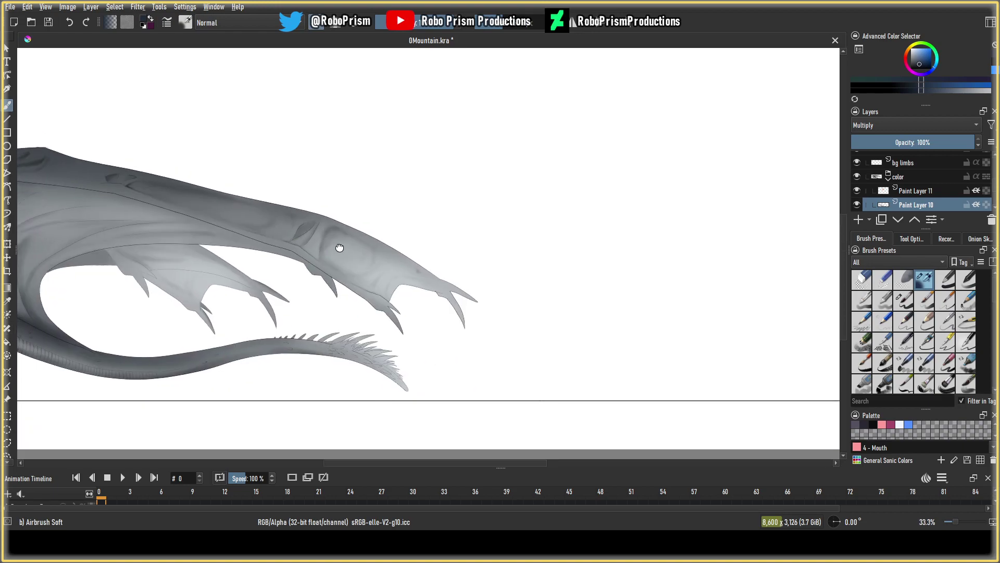
# Check the wing shading on the whole dragon in both the normal and mirrored views.
pyautogui.scroll(3, 408, 259)
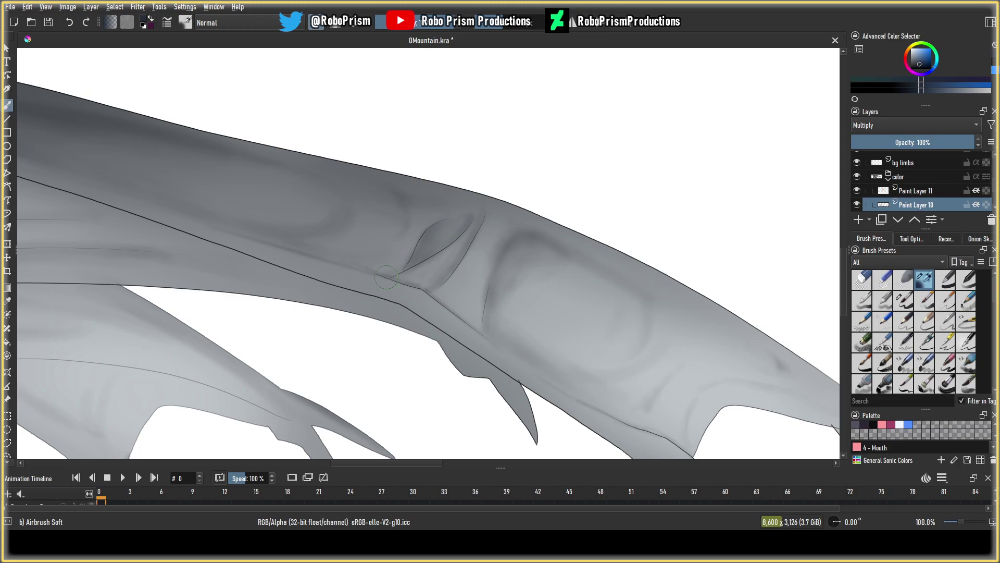
pyautogui.scroll(-3, 387, 278)
pyautogui.moveTo(350, 293); pyautogui.dragTo(444, 289)
pyautogui.scroll(-2, 425, 299)
pyautogui.scroll(2, 422, 299)
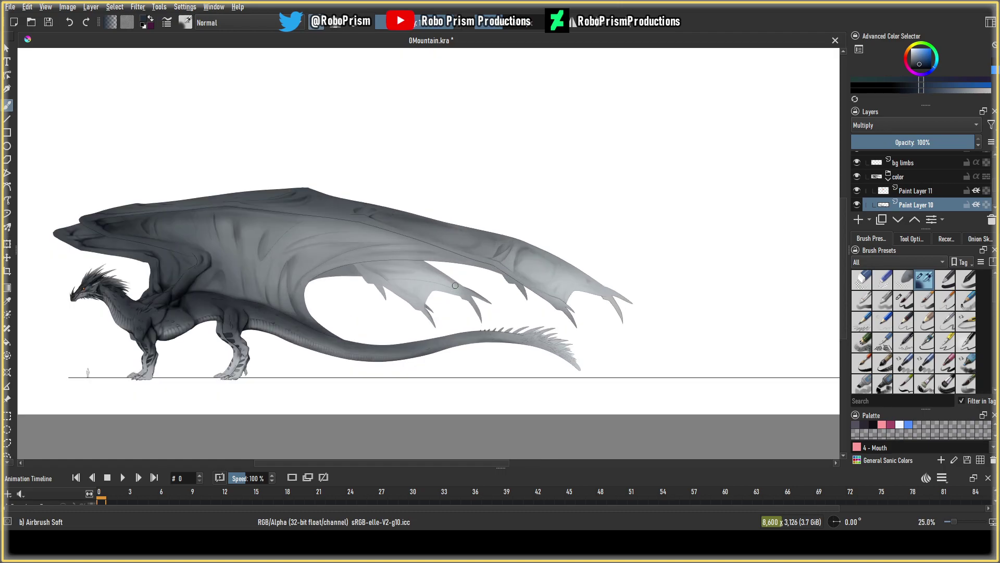
pyautogui.press('m')
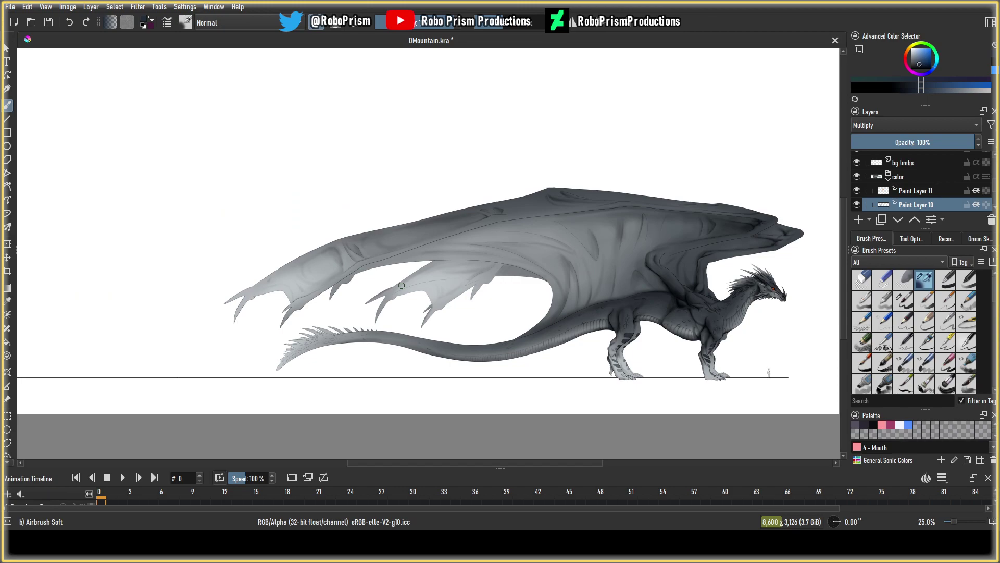
pyautogui.moveTo(457, 299); pyautogui.dragTo(345, 303)
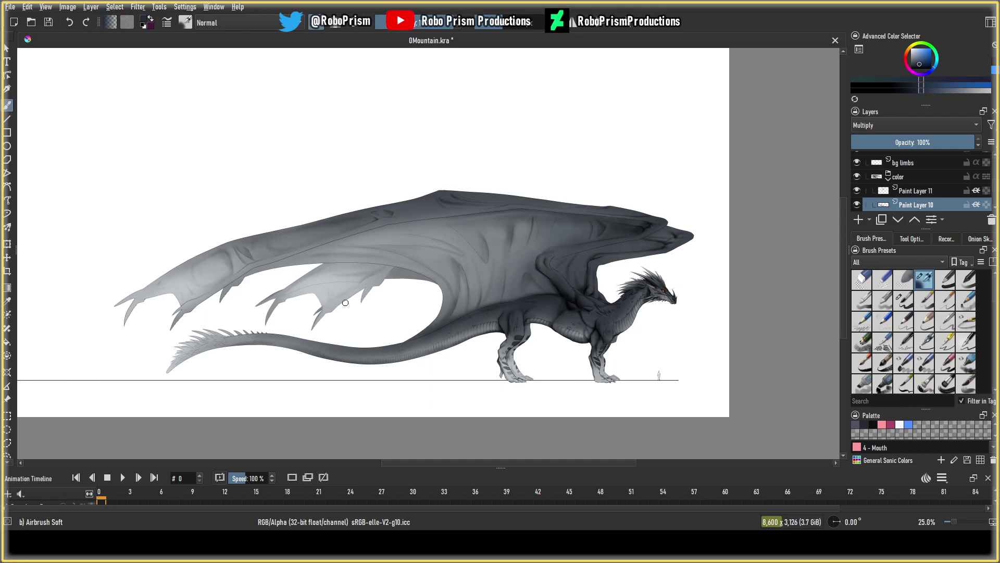
pyautogui.press('m')
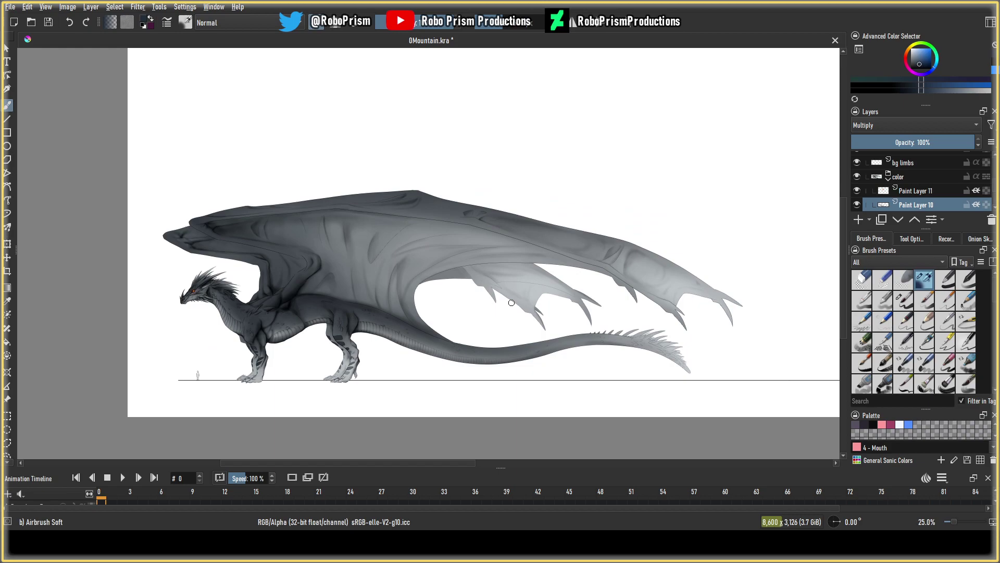
pyautogui.press('m')
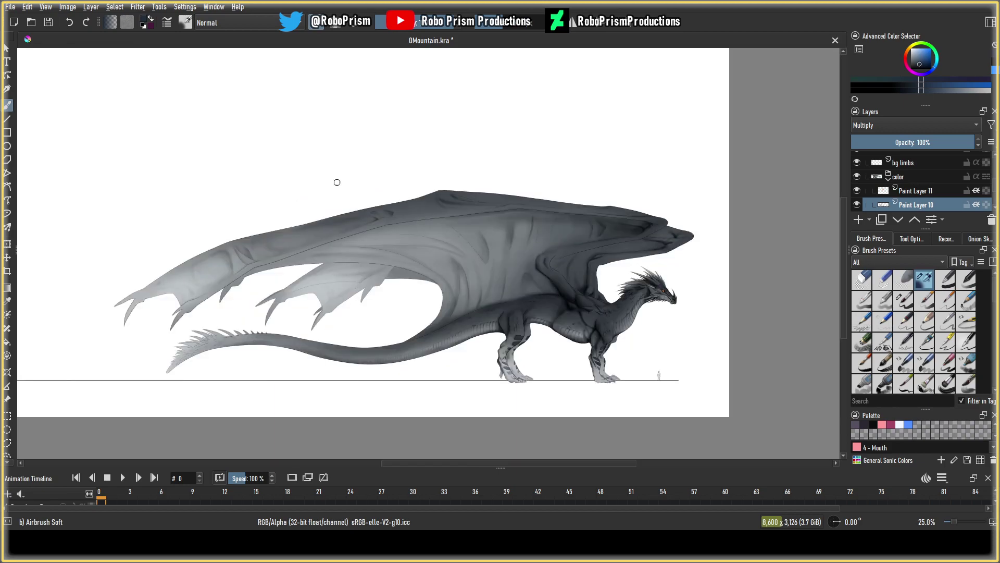
pyautogui.scroll(3, 576, 174)
pyautogui.scroll(3, 376, 205)
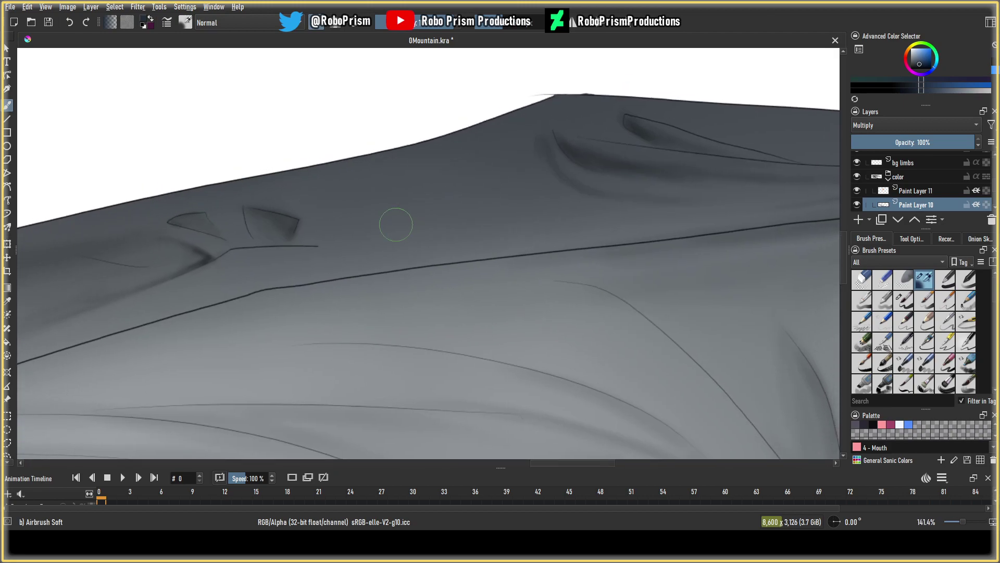
# Restore the unmirrored view and airbrush a long soft shadow along the wing arm's lower edge, leading into the middle joint's crease.
pyautogui.press('m')
pyautogui.moveTo(297, 214); pyautogui.dragTo(302, 215)
pyautogui.scroll(-2, 310, 216)
pyautogui.scroll(2, 310, 216)
pyautogui.scroll(1, 310, 216)
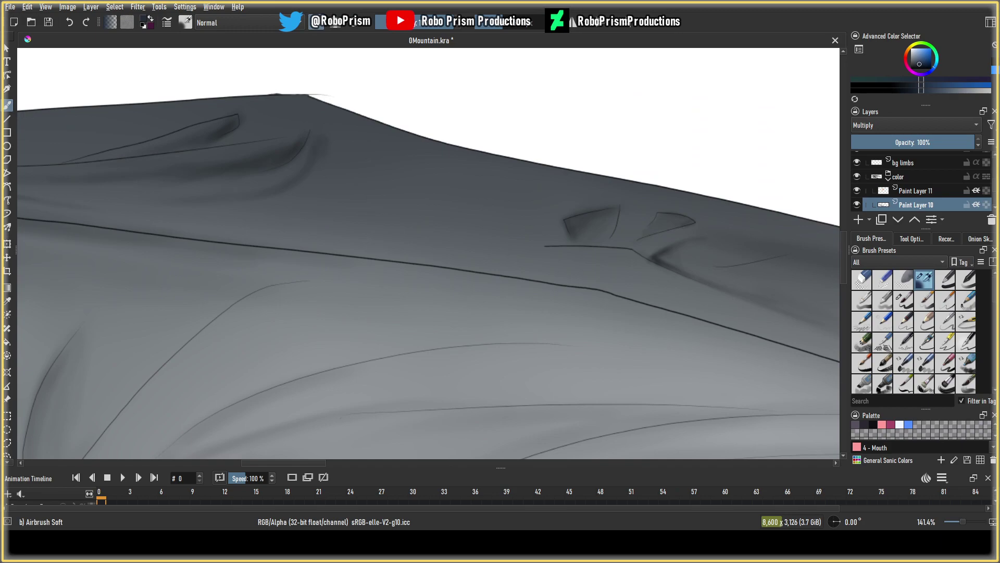
pyautogui.moveTo(513, 247); pyautogui.dragTo(298, 223)
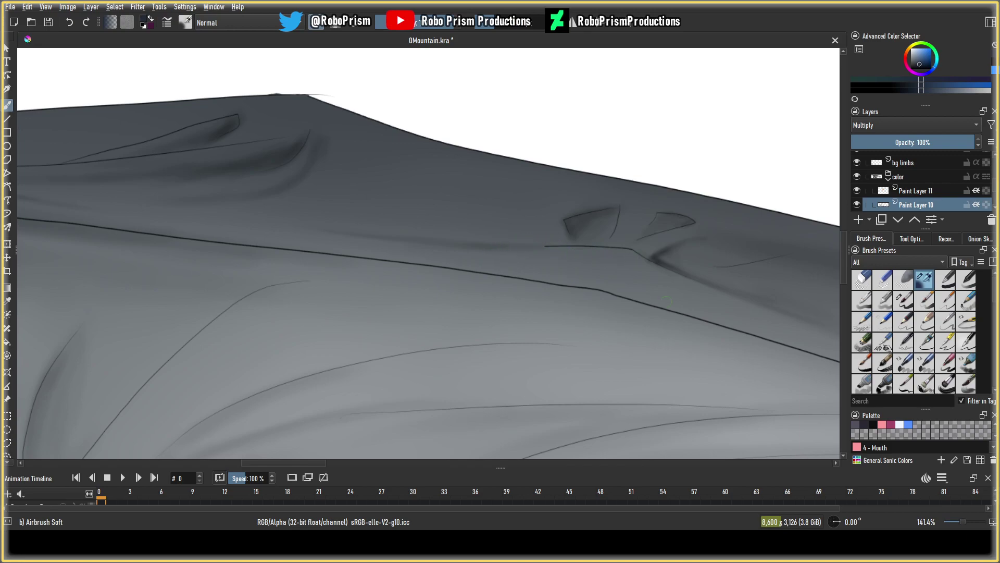
pyautogui.scroll(-4, 476, 185)
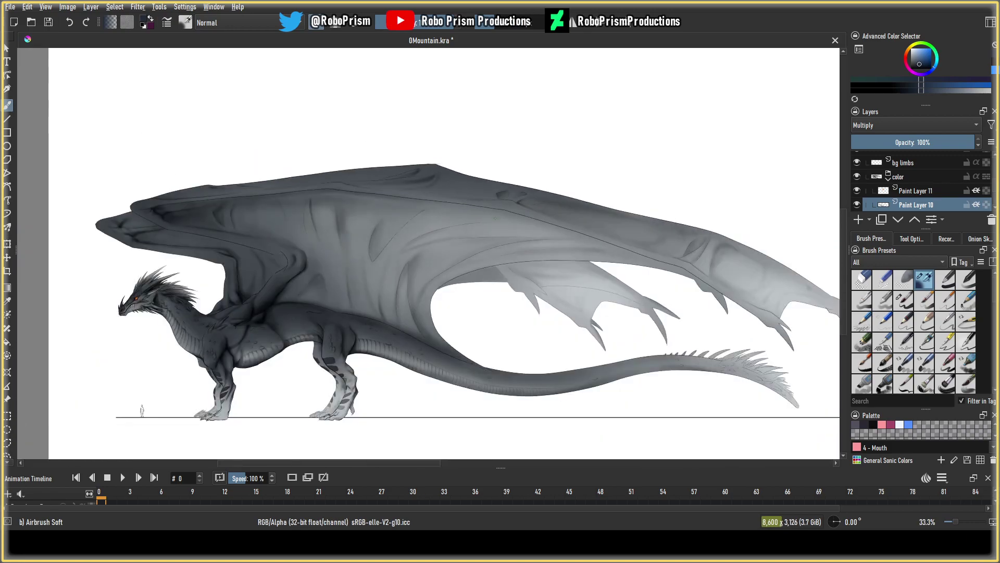
# Examine the shading between the wing arm's peak and middle joint, and on the membrane folds below.
pyautogui.moveTo(466, 244); pyautogui.dragTo(431, 265)
pyautogui.scroll(1, 447, 217)
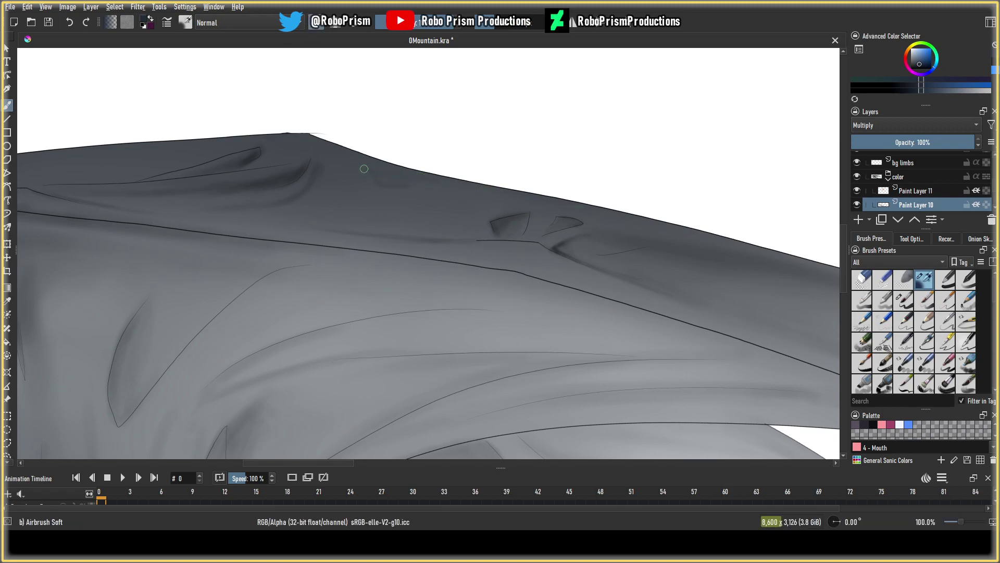
pyautogui.scroll(-5, 387, 176)
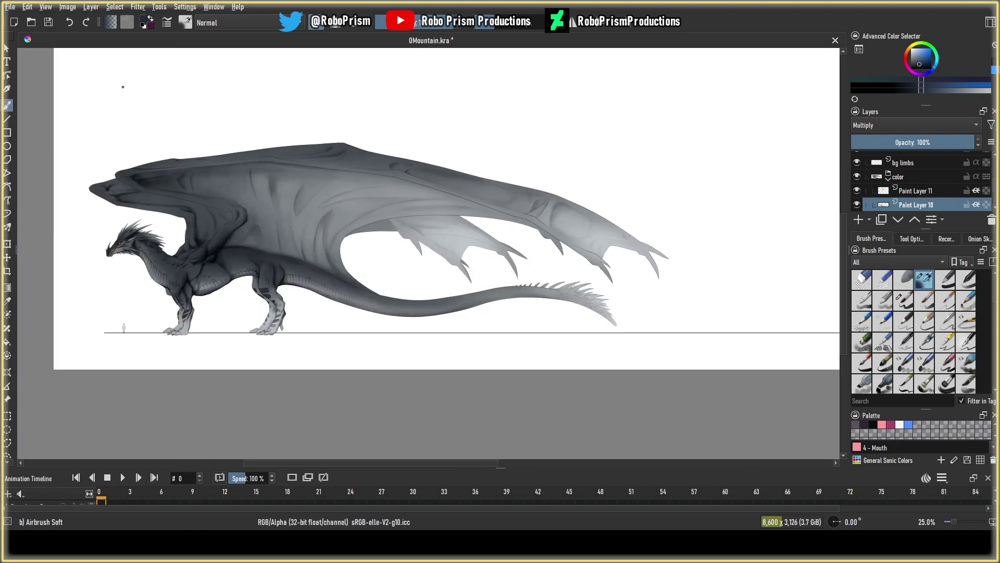
pyautogui.scroll(3, 325, 144)
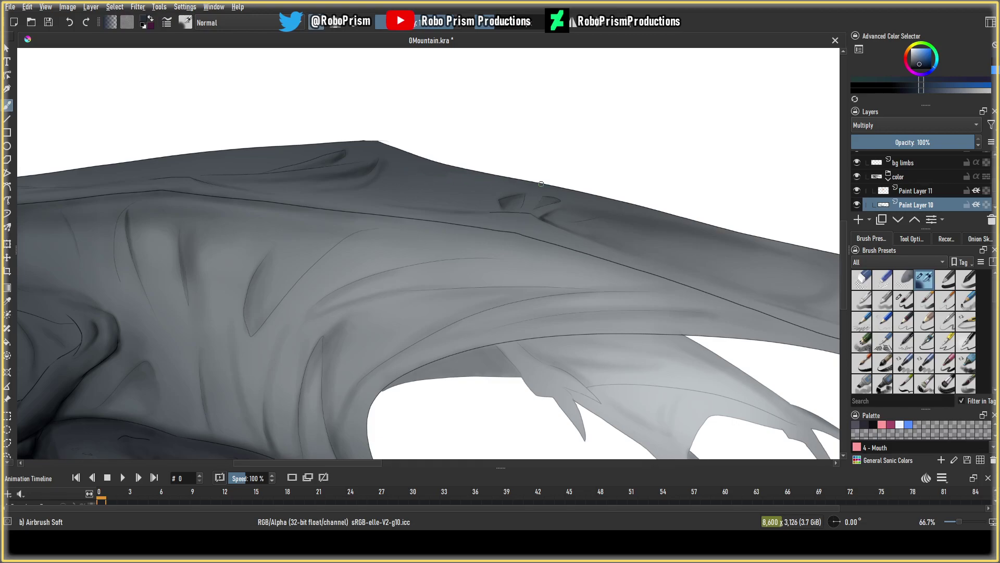
pyautogui.moveTo(404, 244); pyautogui.dragTo(357, 295)
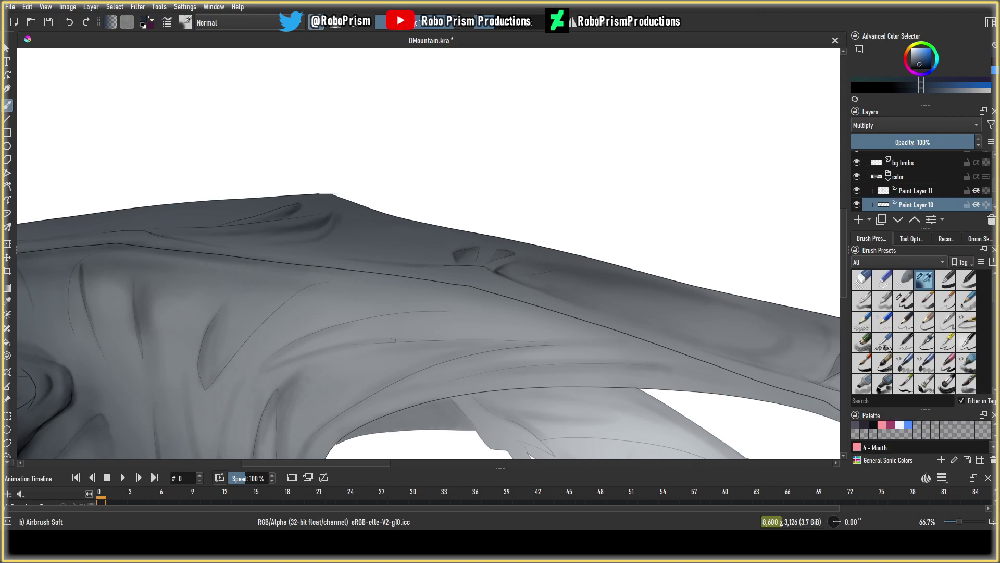
# Inspect the shading between the wing arm's peak and middle joint up close, and save 0Mountain.kra.
pyautogui.scroll(-4, 496, 151)
pyautogui.scroll(8, 431, 177)
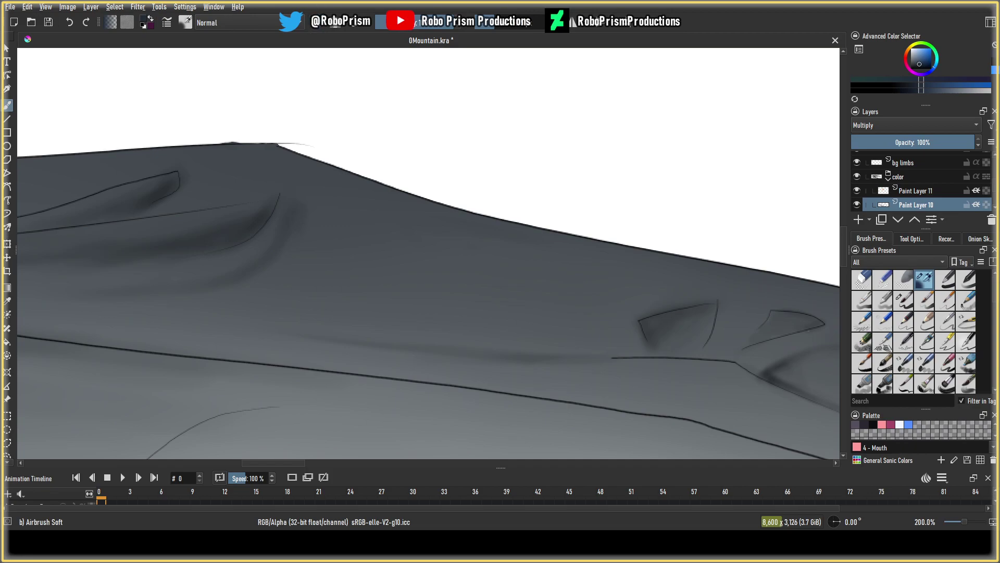
pyautogui.click(49, 22)
# Airbrush soft shadows along the thin creases on the wing arm's upper side, between the inner joint and the peak.
pyautogui.scroll(-6, 374, 159)
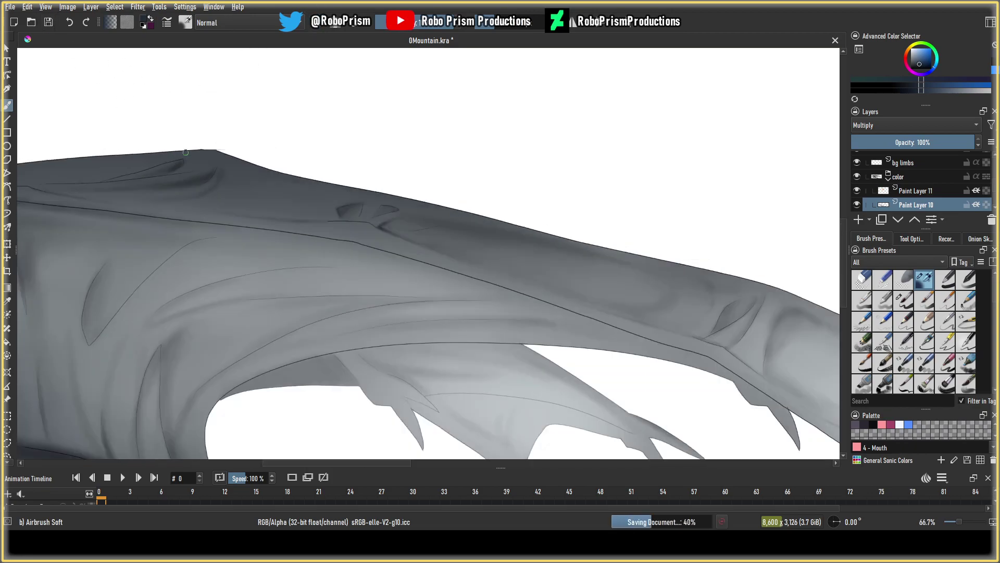
pyautogui.scroll(5, 374, 160)
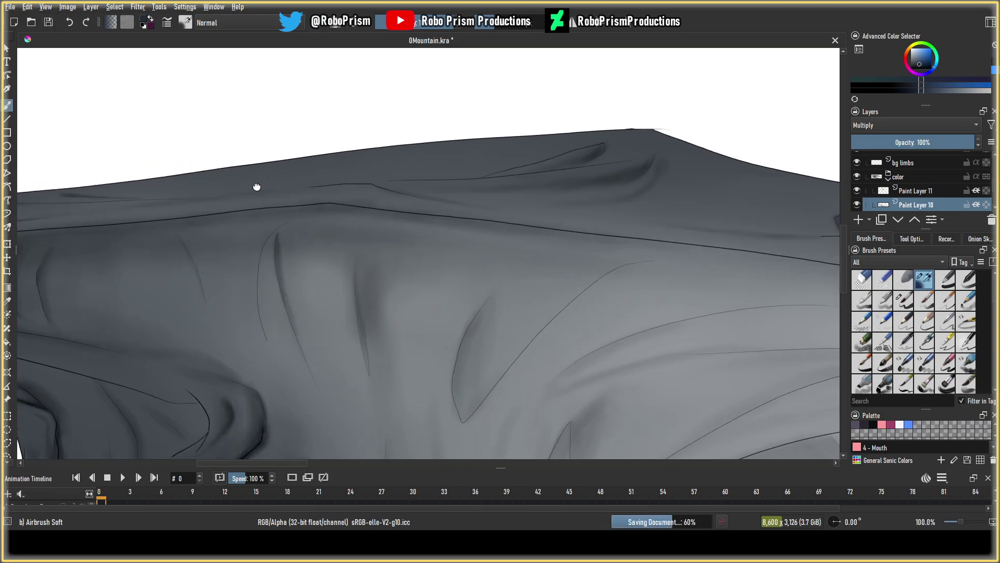
pyautogui.moveTo(328, 195); pyautogui.dragTo(282, 225)
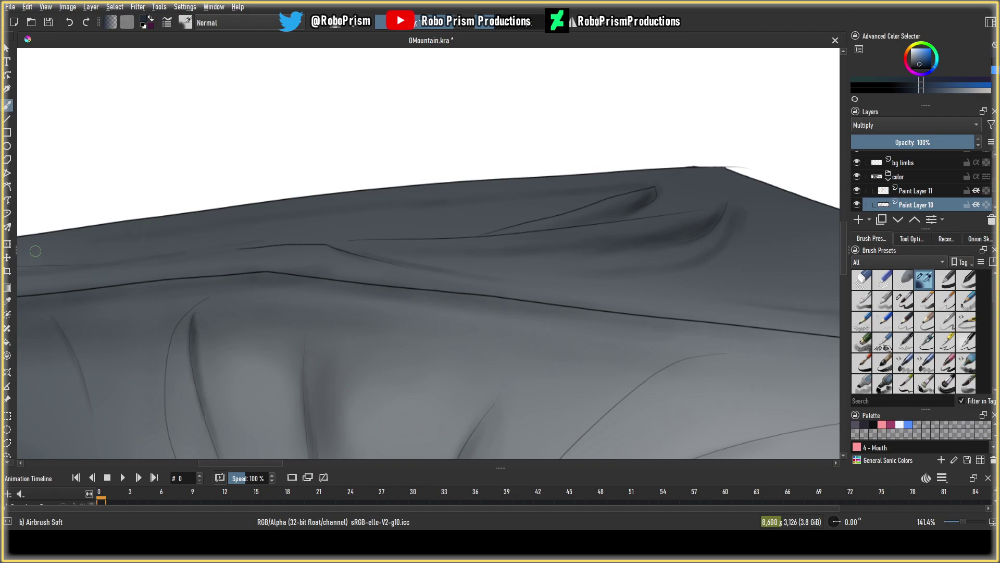
pyautogui.scroll(-3, 167, 244)
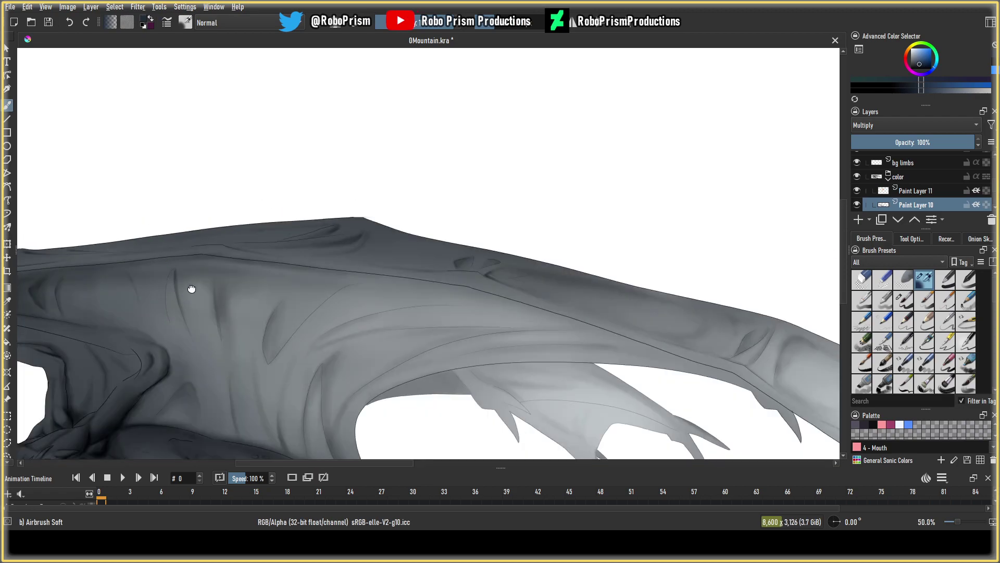
pyautogui.moveTo(183, 293); pyautogui.dragTo(317, 266)
pyautogui.scroll(3, 297, 245)
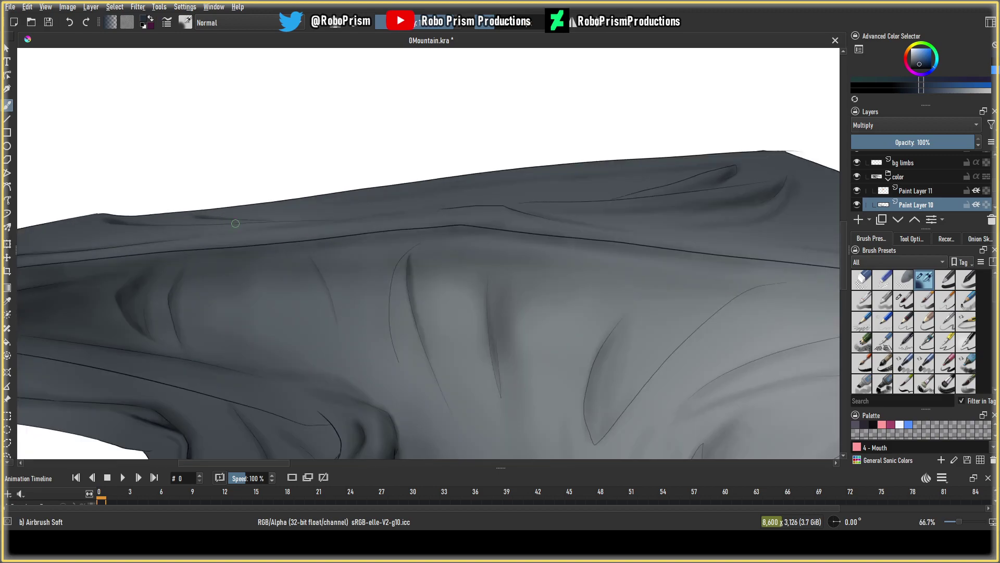
pyautogui.moveTo(235, 224)
pyautogui.mouseDown()
pyautogui.moveTo(252, 280)
pyautogui.moveTo(240, 307)
pyautogui.moveTo(206, 281)
pyautogui.moveTo(185, 294)
pyautogui.moveTo(255, 293)
pyautogui.mouseUp()
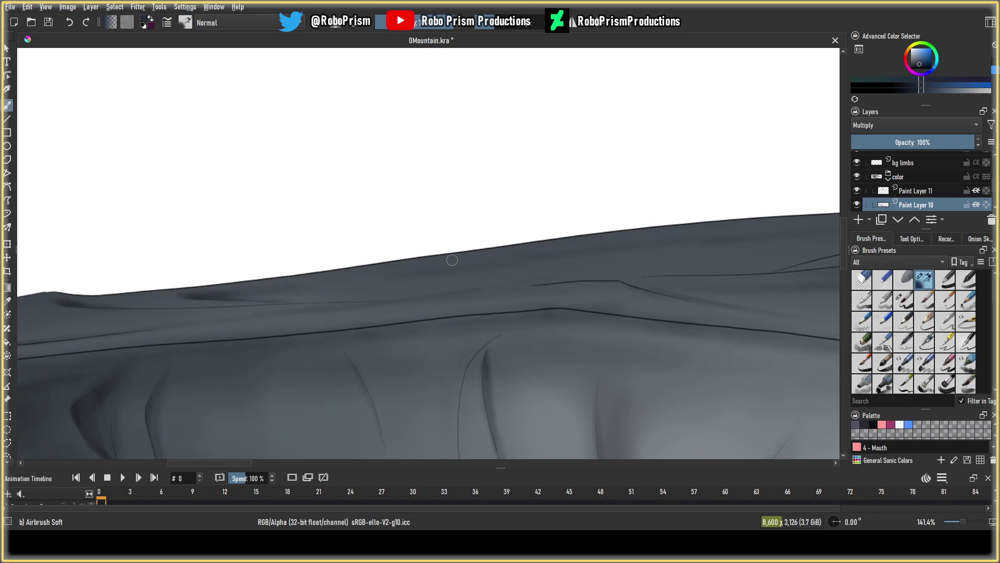
pyautogui.moveTo(90, 304); pyautogui.dragTo(137, 301)
# Check the wing shading on the whole dragon and save the document.
pyautogui.scroll(-1, 327, 203)
pyautogui.scroll(-1, 329, 239)
pyautogui.moveTo(328, 239); pyautogui.dragTo(245, 201)
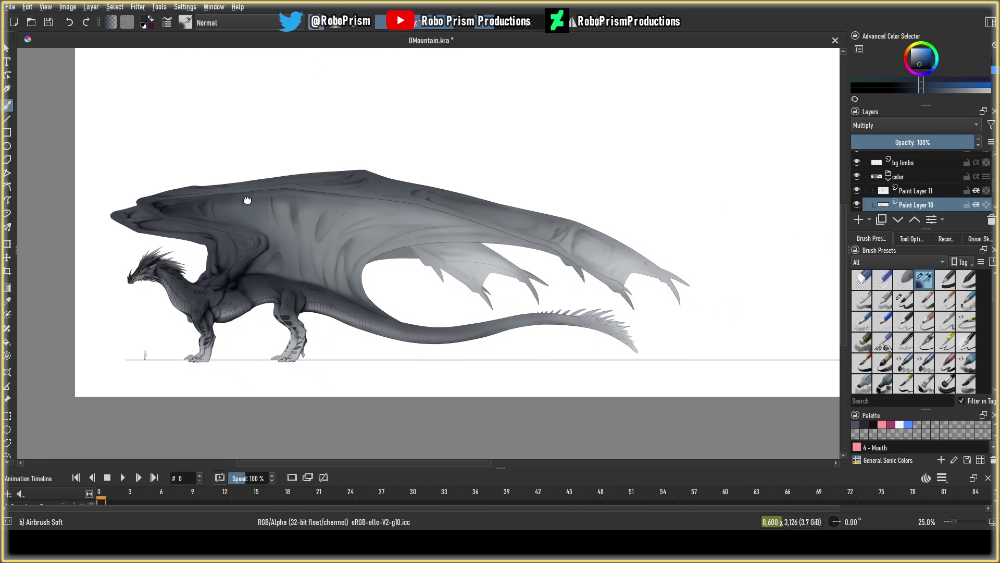
pyautogui.scroll(1, 385, 208)
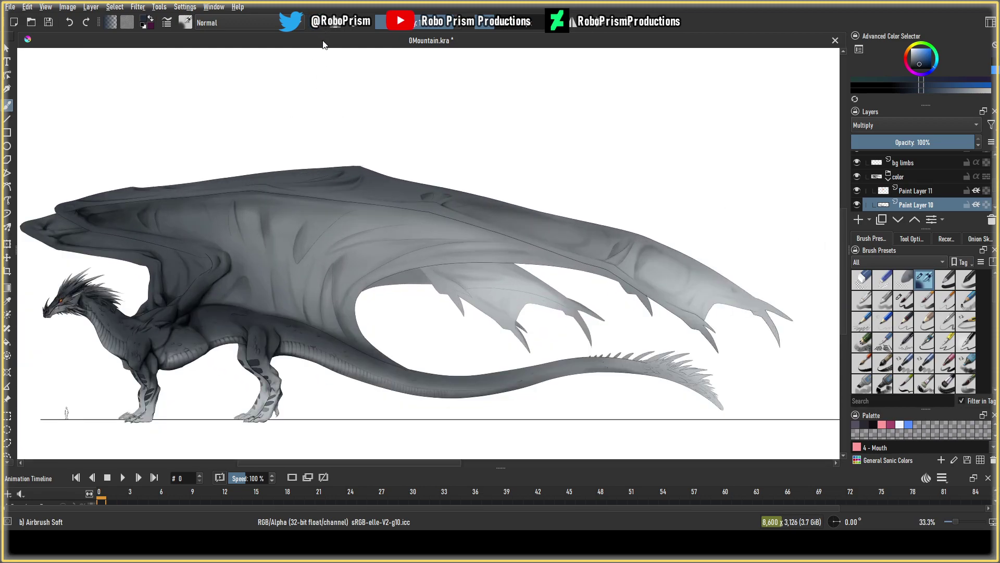
pyautogui.moveTo(322, 207); pyautogui.dragTo(385, 193)
pyautogui.moveTo(154, 339); pyautogui.dragTo(179, 334)
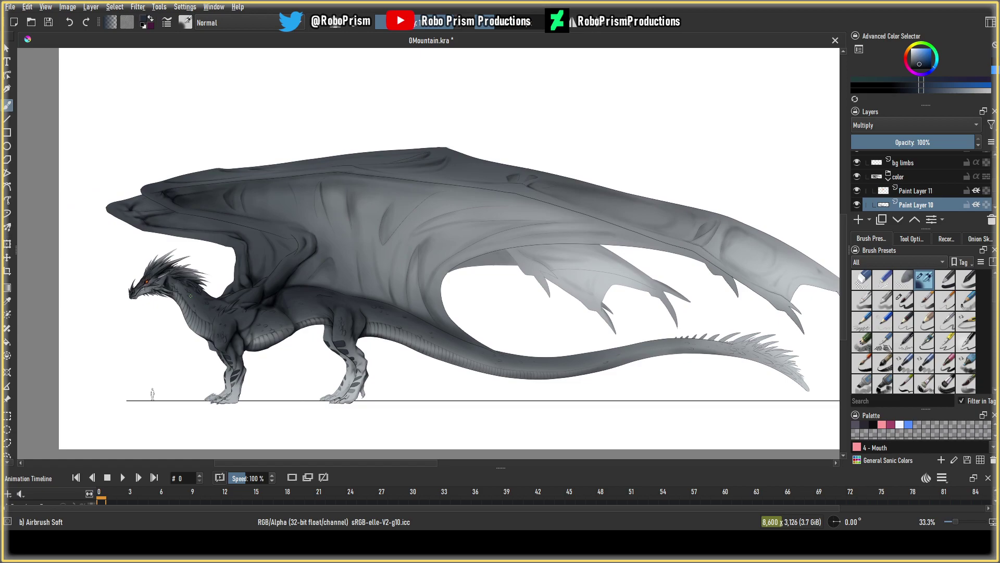
pyautogui.click(52, 23)
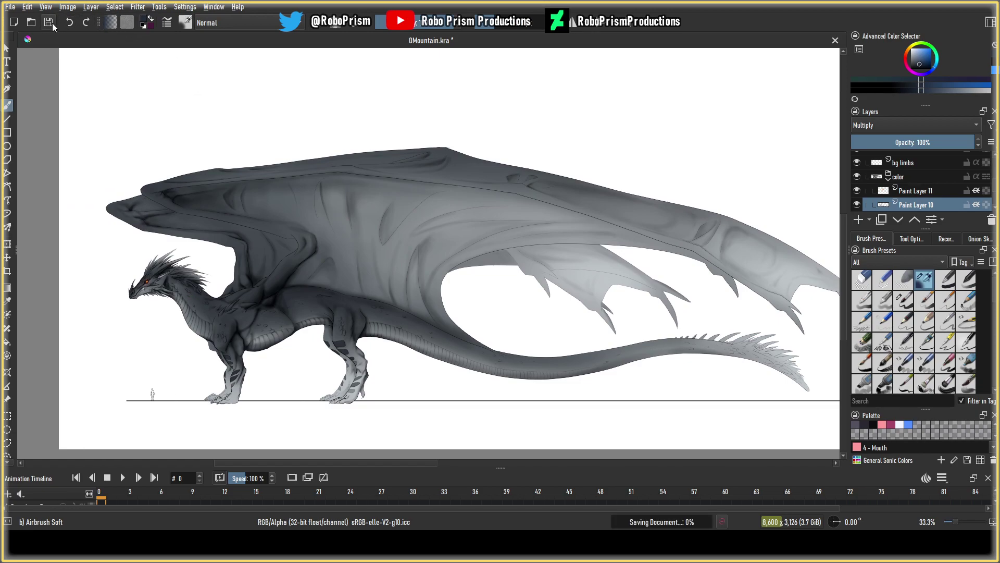